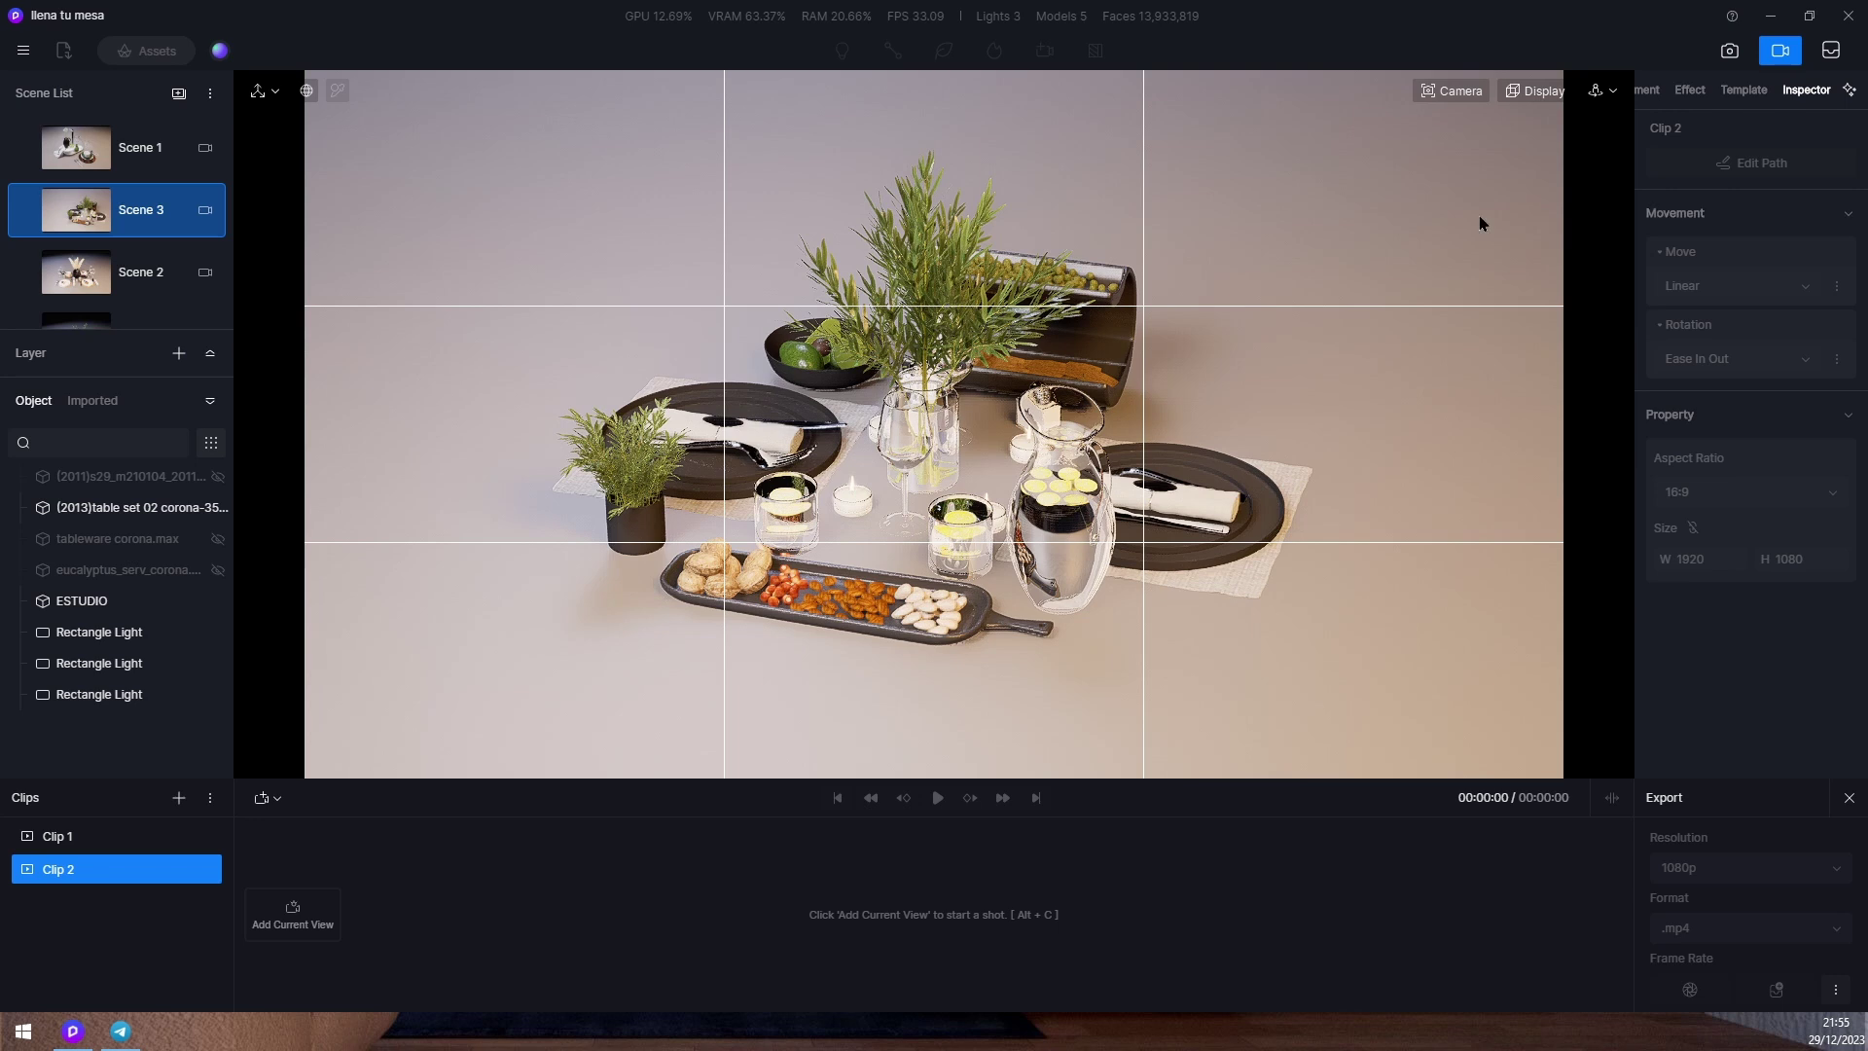
Build a shot in Clip 2 from the current view and a zoomed-out second view, with a duration of 10 seconds.
{"action": "left_click", "coordinate": [297, 923]}
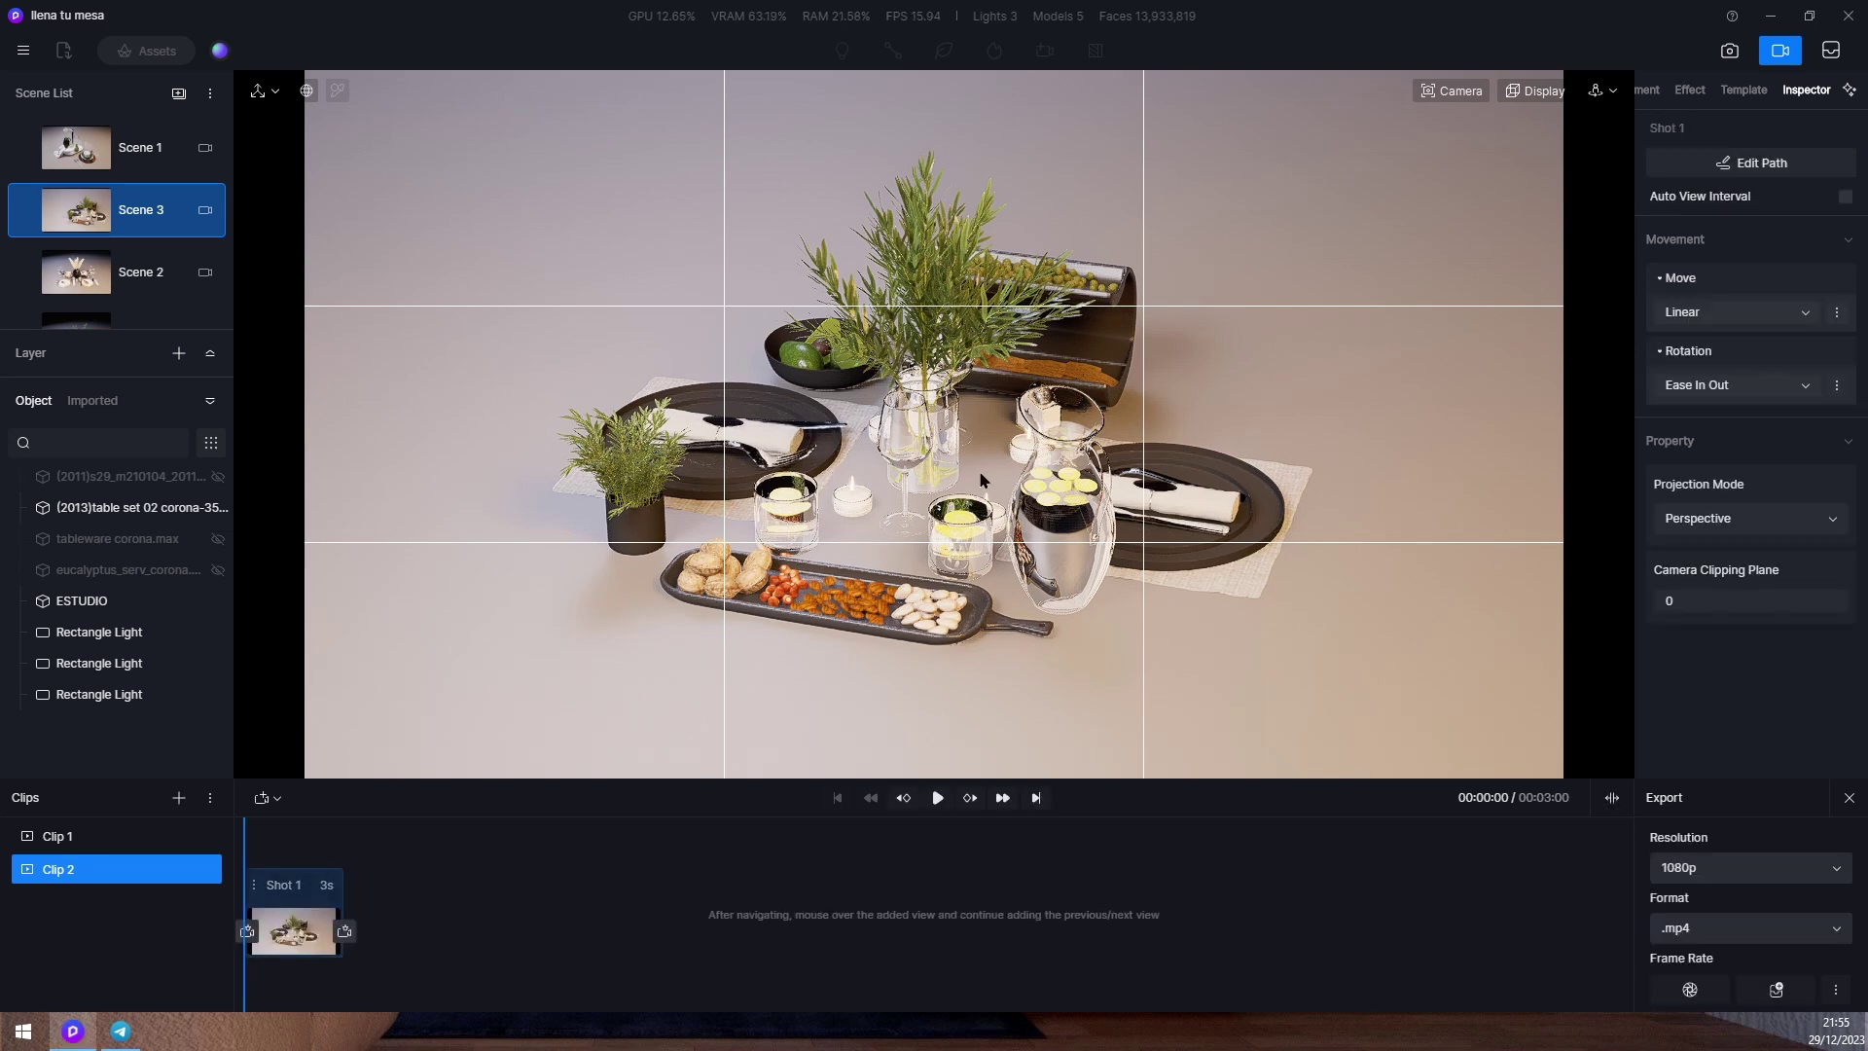
{"action": "scroll", "coordinate": [957, 501], "scroll_direction": "down", "scroll_amount": 2}
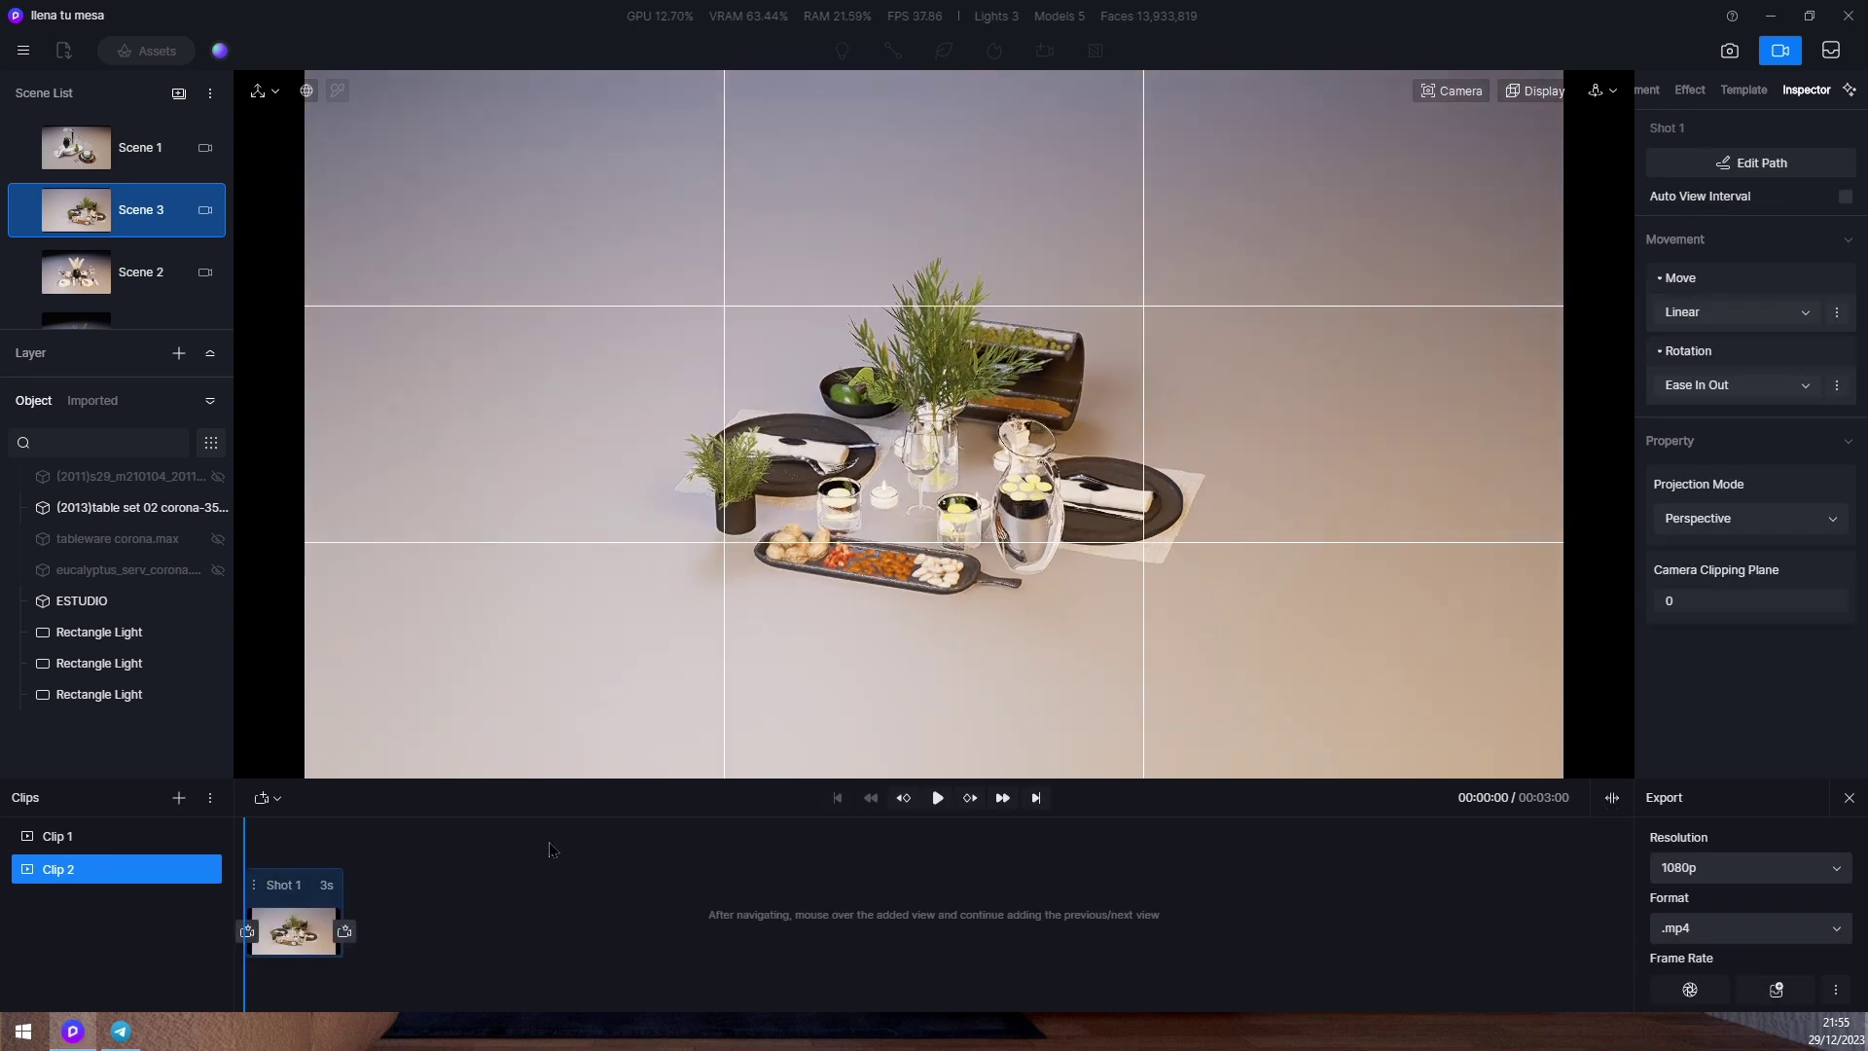
{"action": "left_click", "coordinate": [346, 932]}
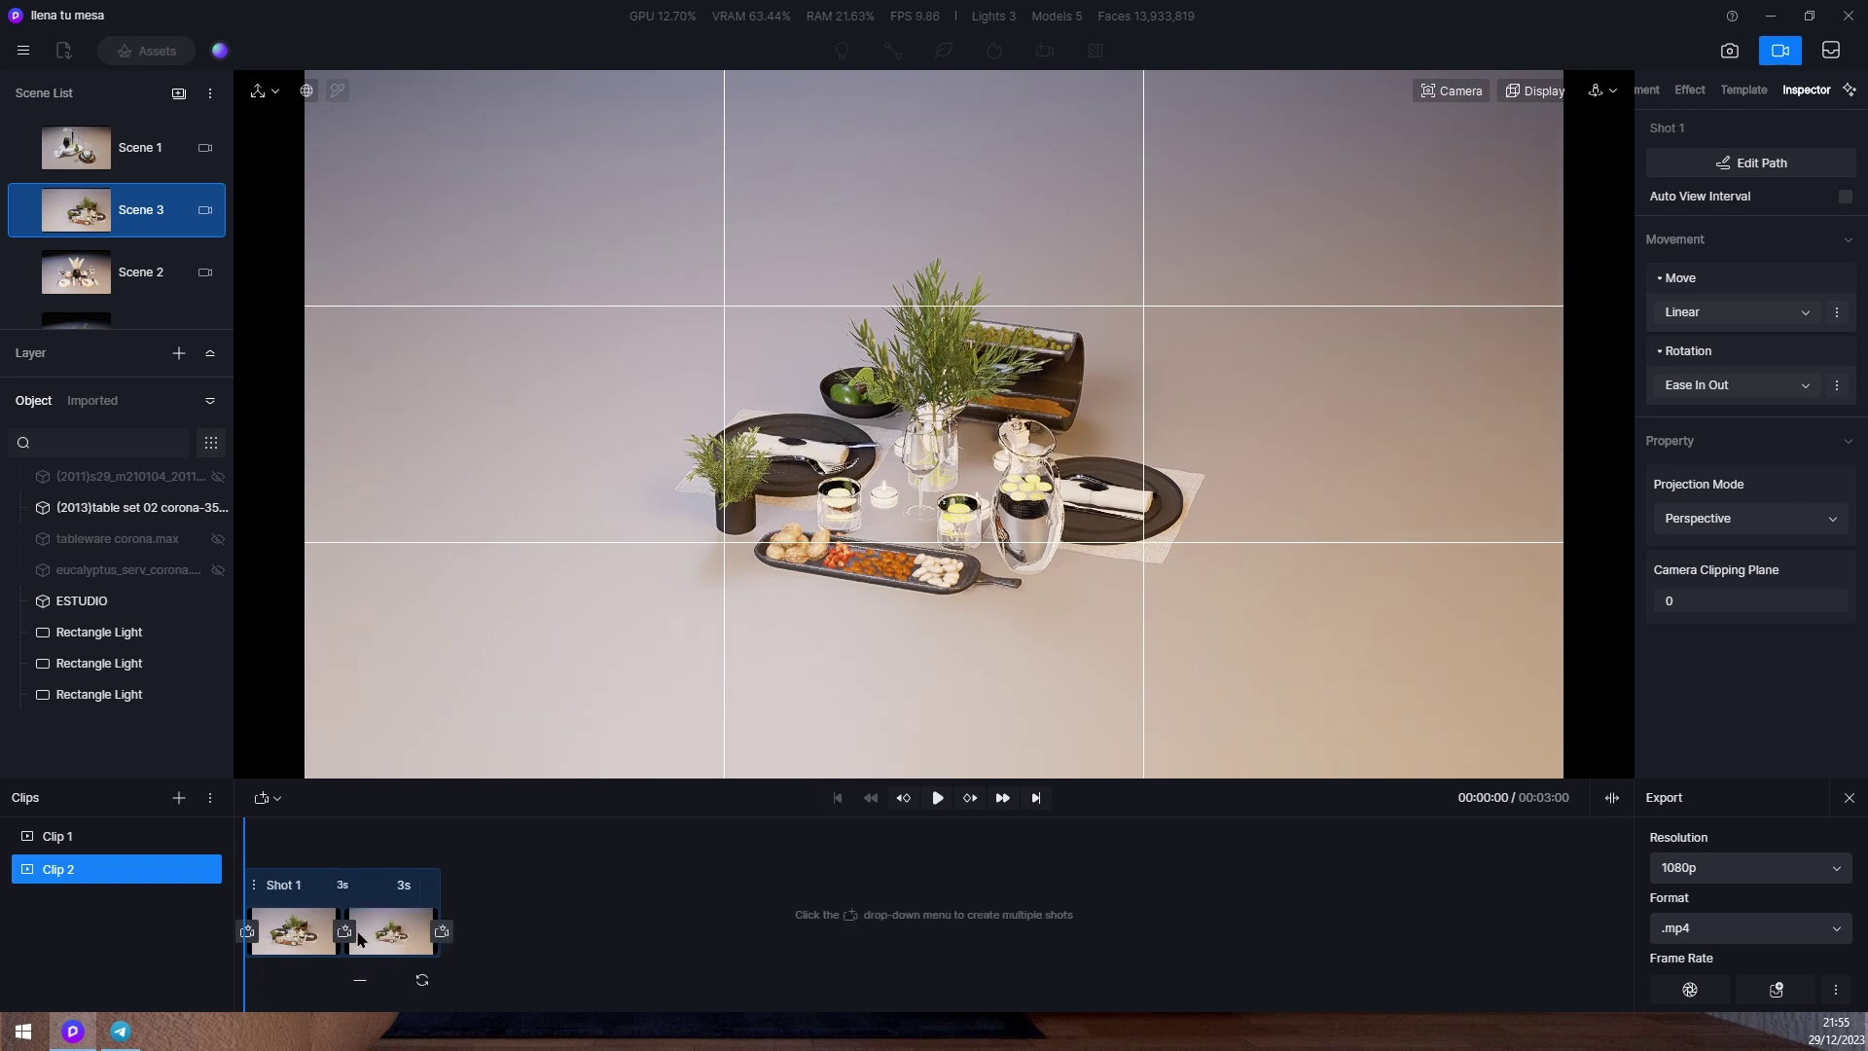
{"action": "double_click", "coordinate": [406, 883]}
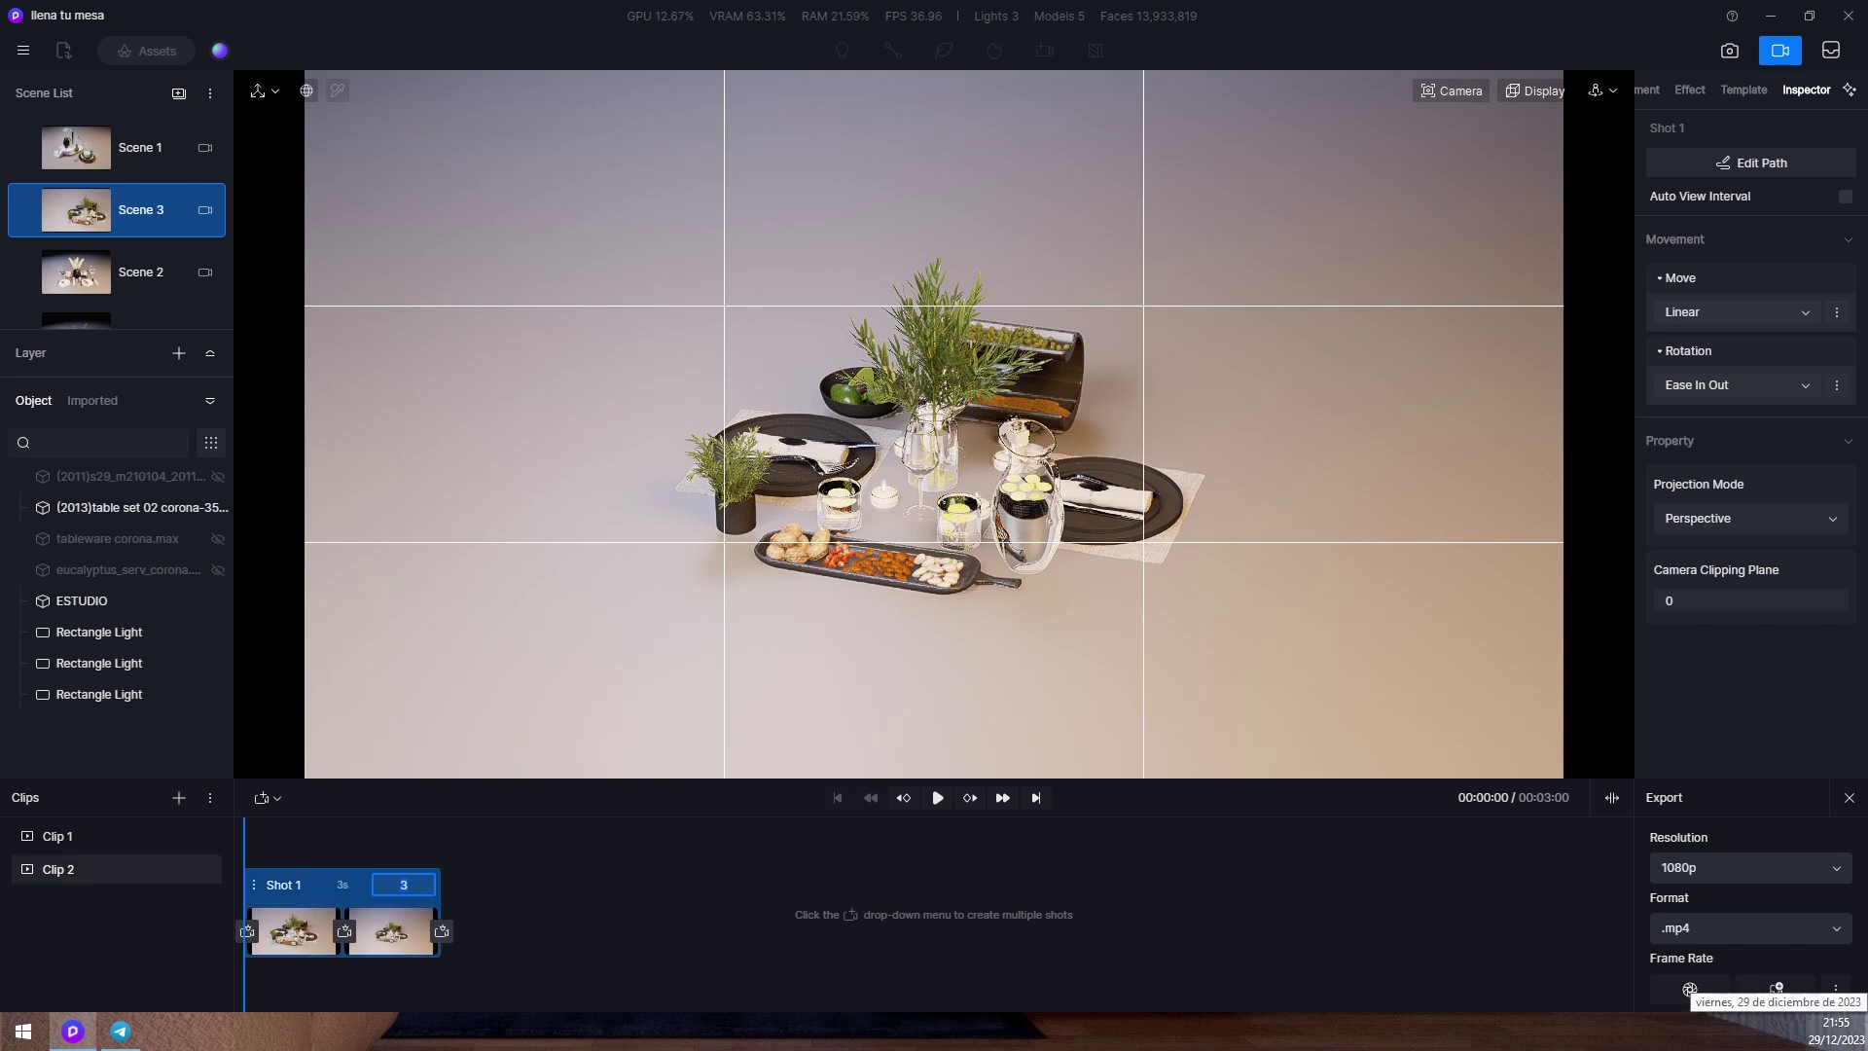
{"action": "type", "text": "10"}
{"action": "key", "text": "Return"}
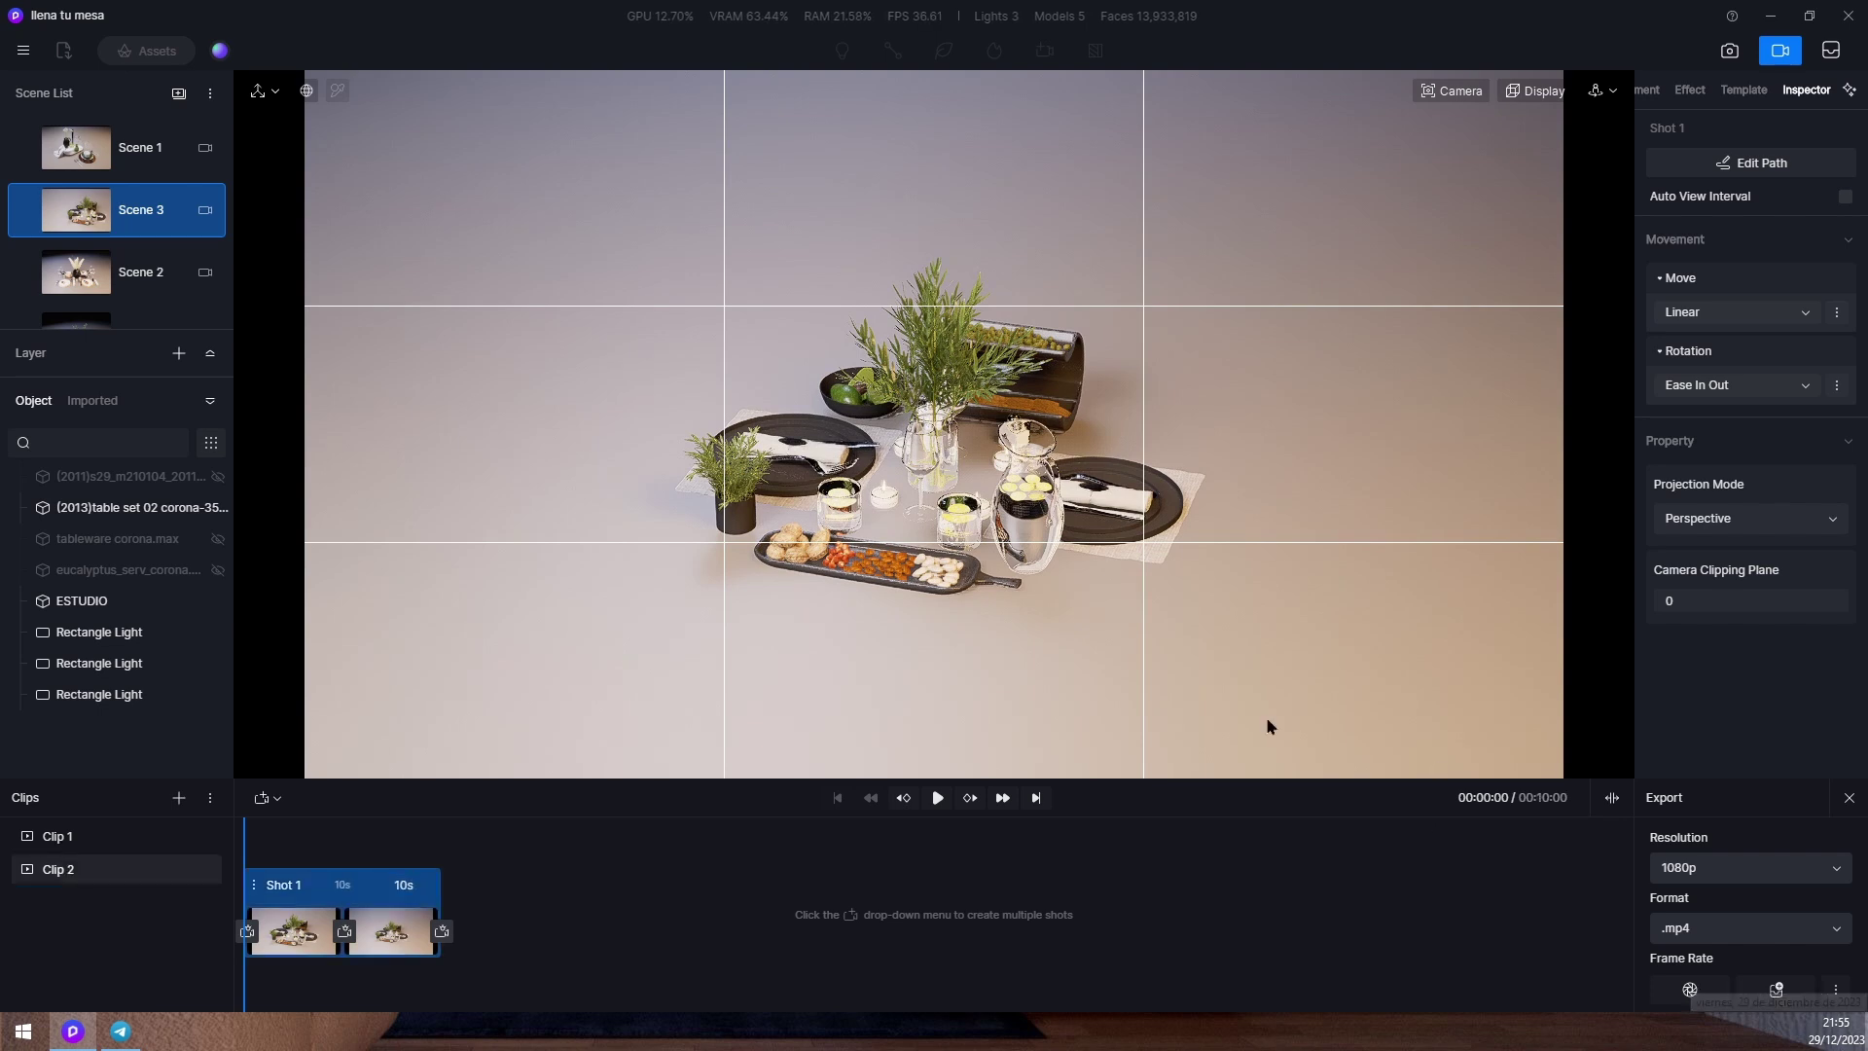
Preview part of Clip 2's zoom-out camera move and return to the clip's start.
{"action": "left_click", "coordinate": [937, 799]}
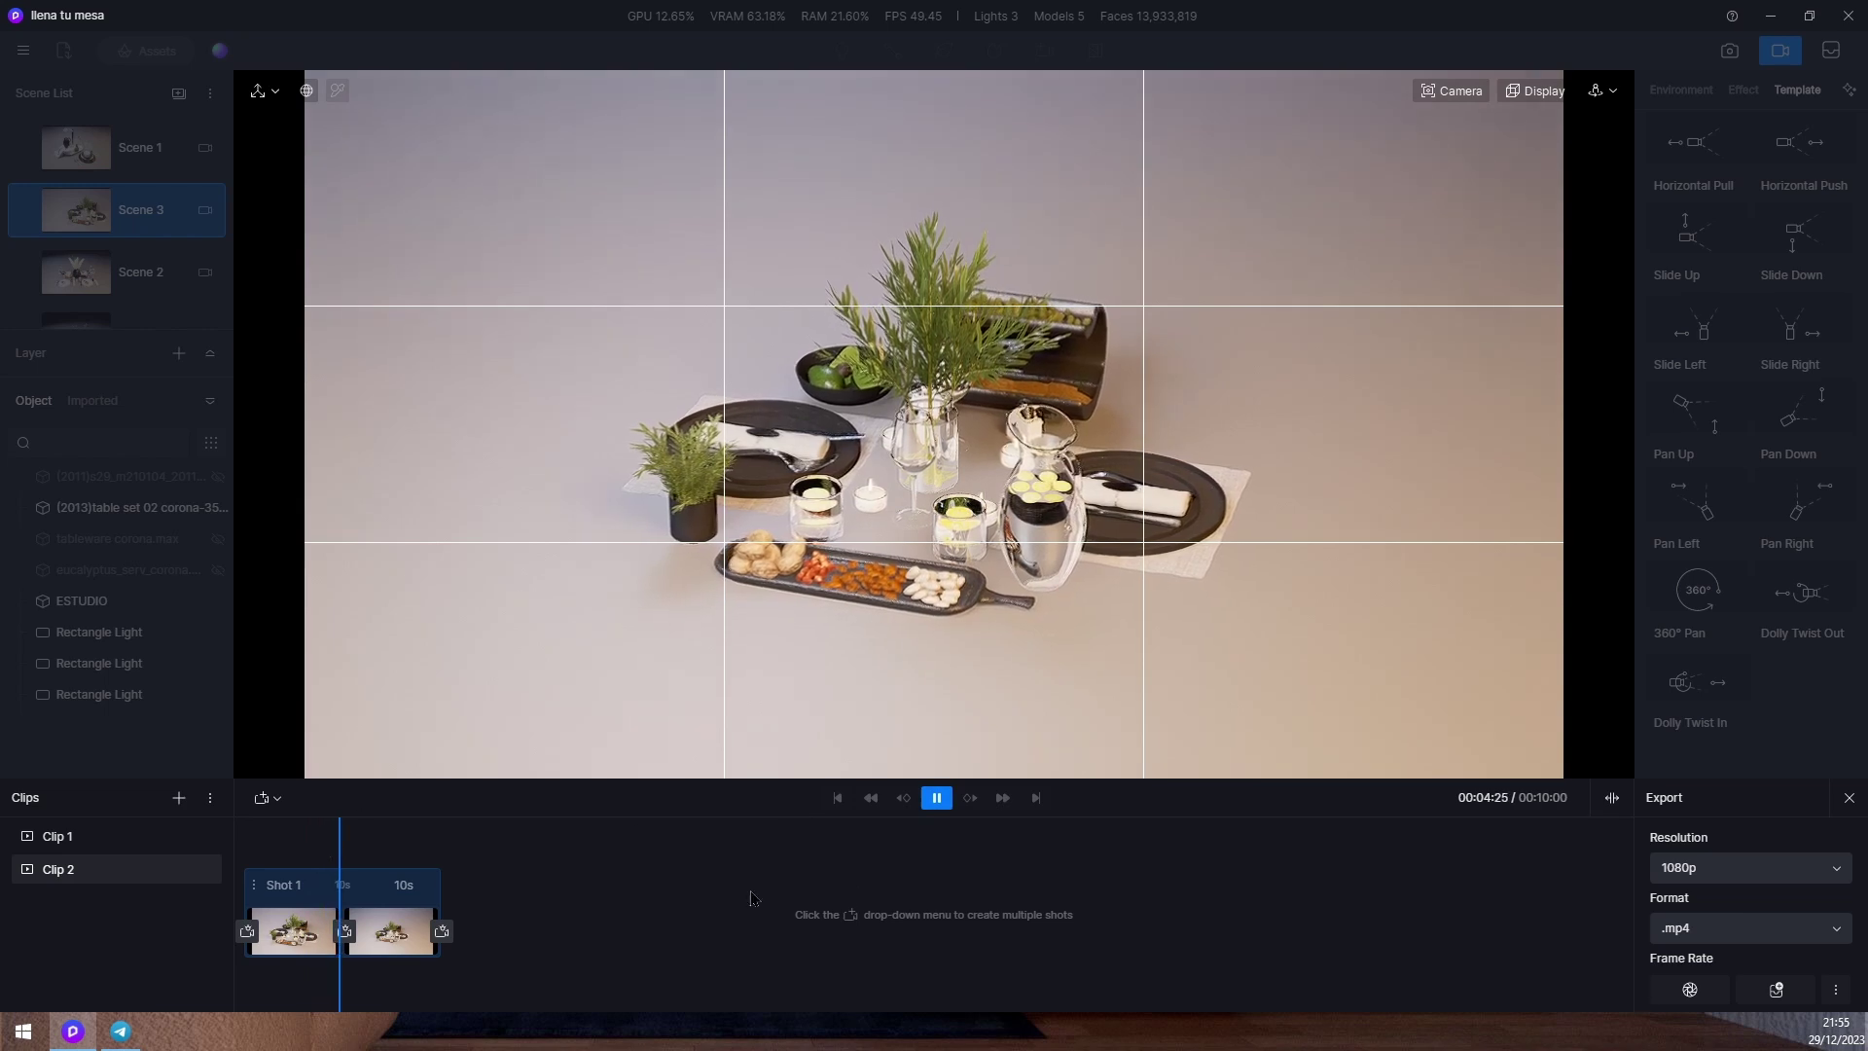
{"action": "left_click", "coordinate": [937, 799]}
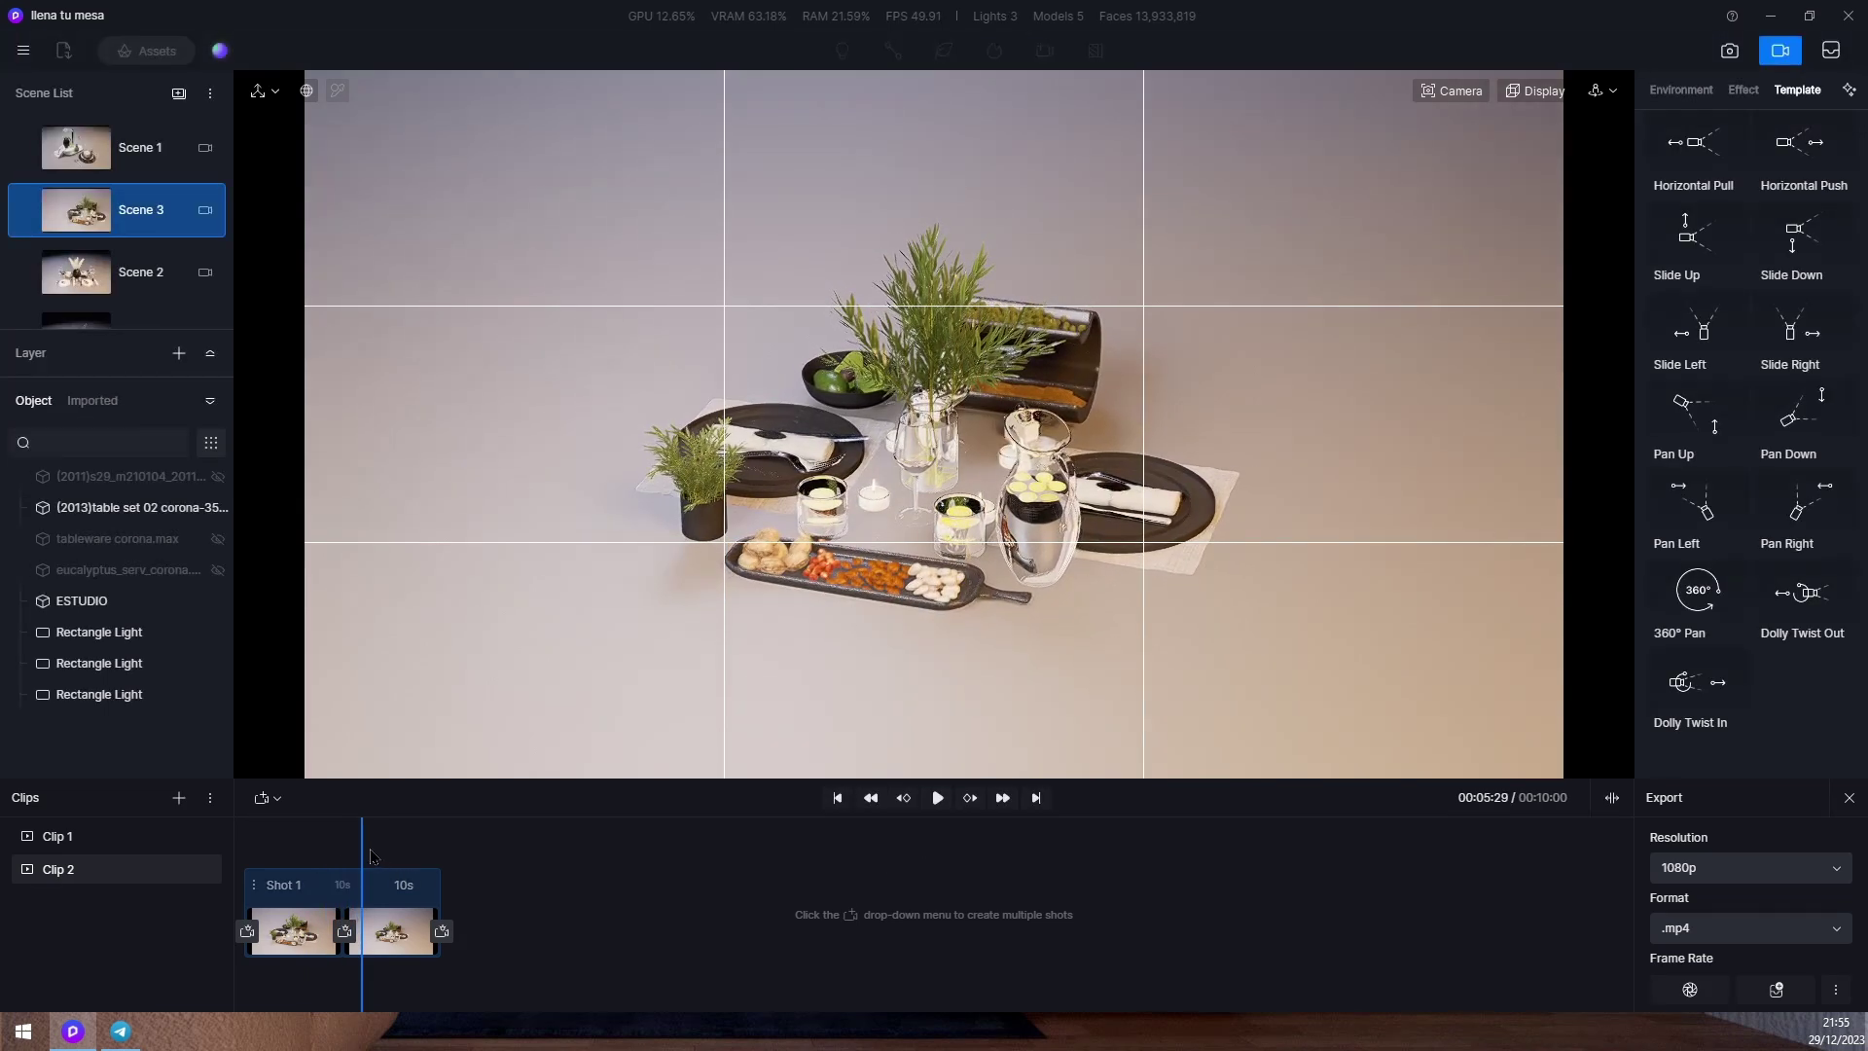
{"action": "left_click", "coordinate": [128, 861]}
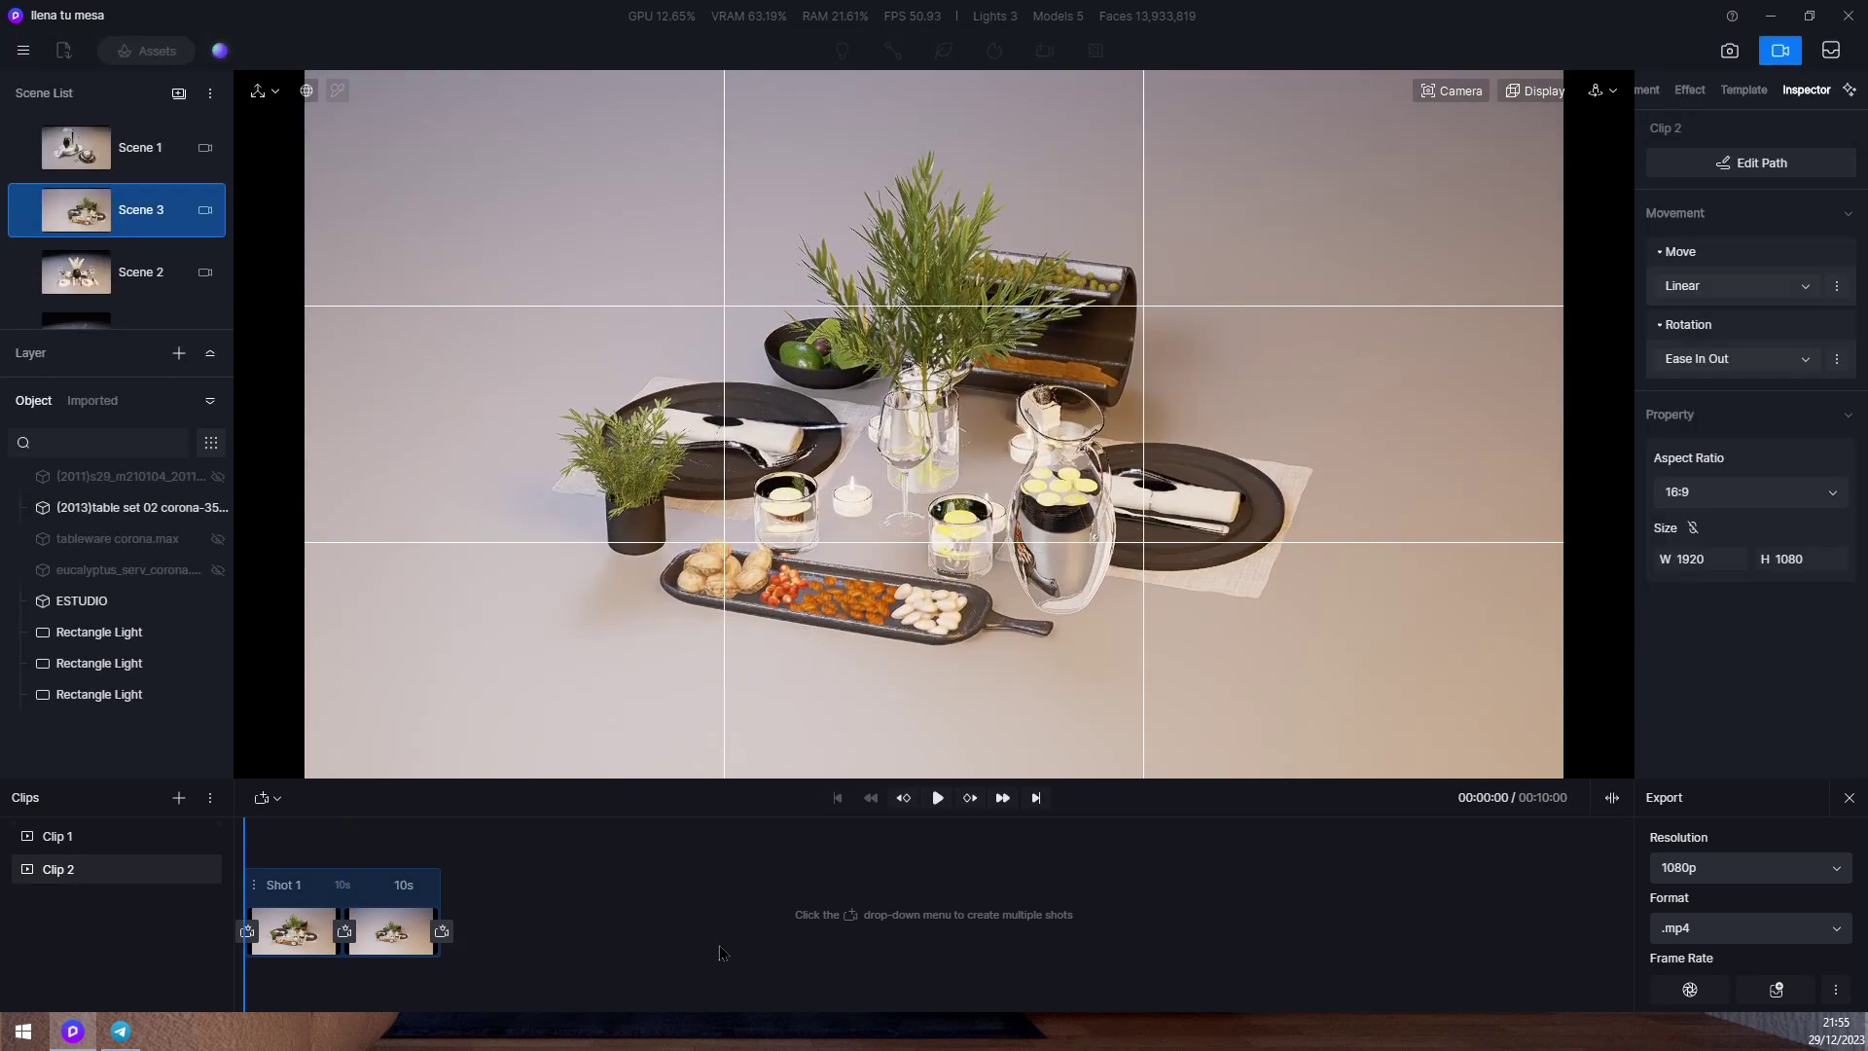
Keyframe the (2013)table set 02 model at the clip's start and at 10 seconds with a 203° Z rotation, and play the animation.
{"action": "left_click", "coordinate": [159, 510]}
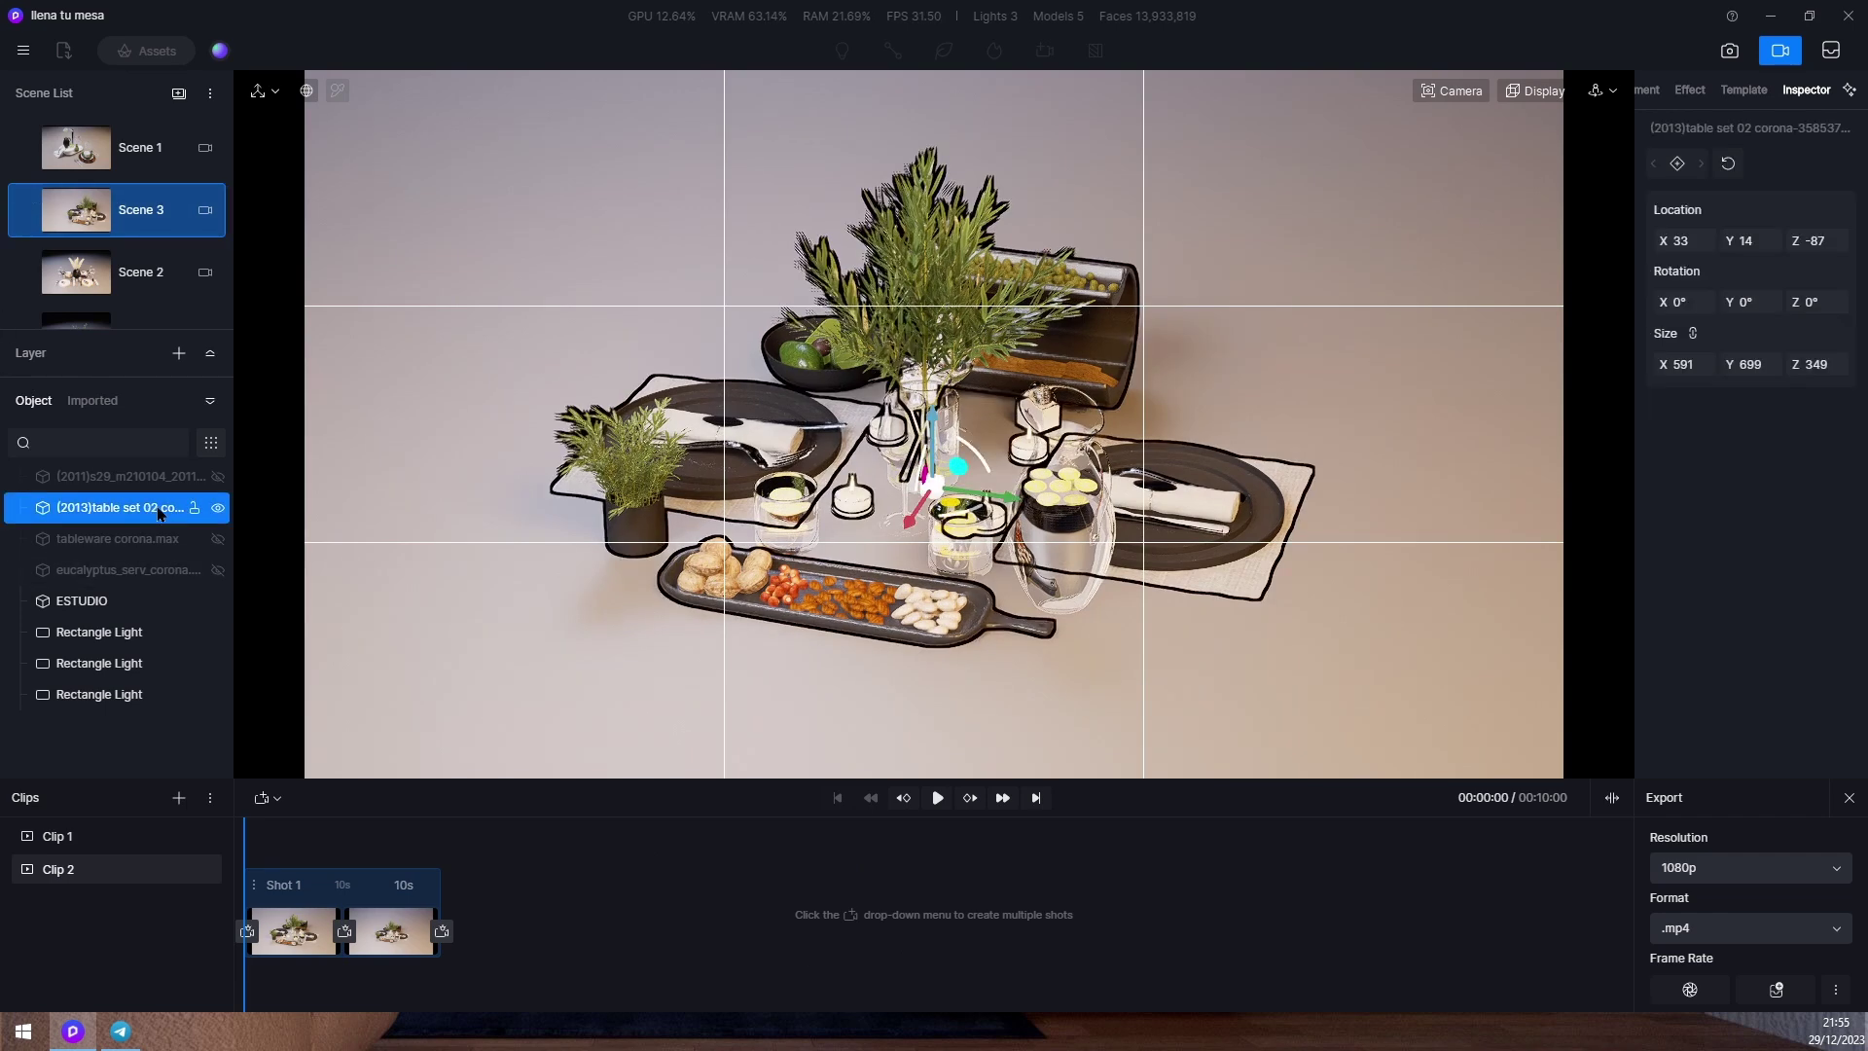
{"action": "left_click", "coordinate": [1677, 164]}
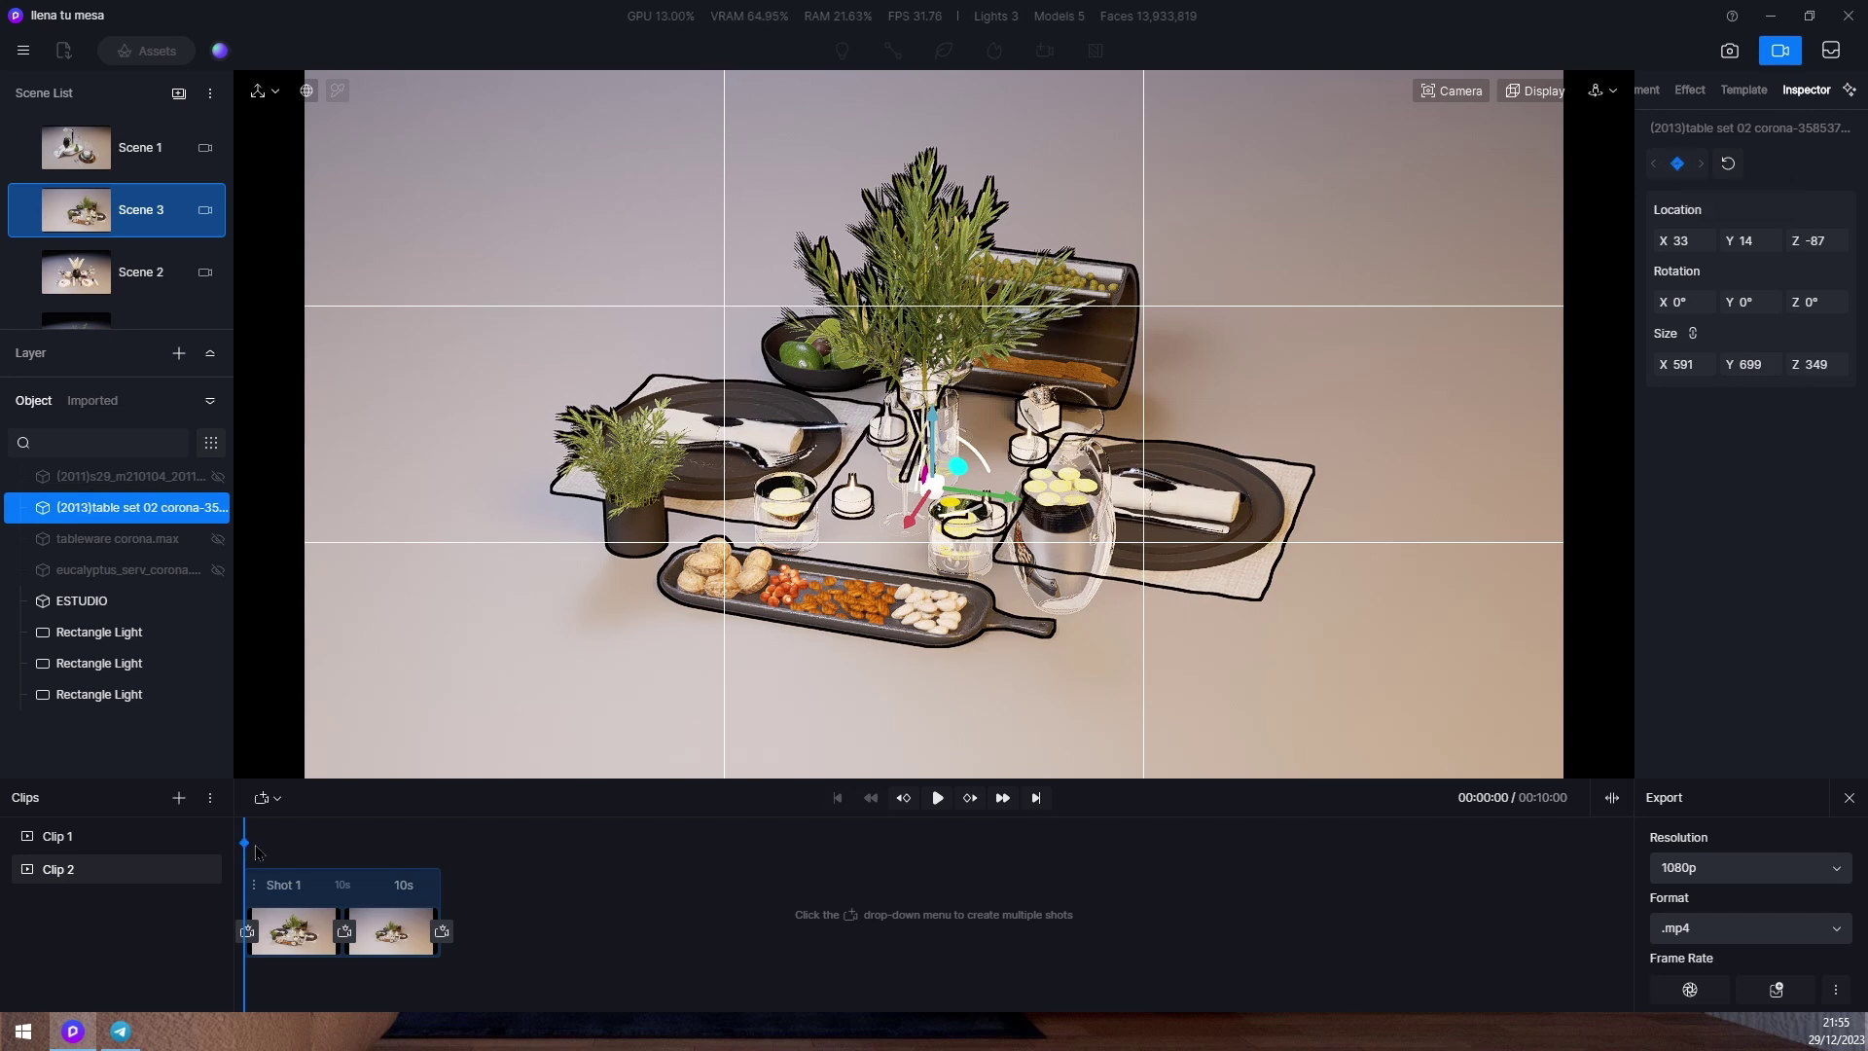
{"action": "left_click", "coordinate": [389, 844]}
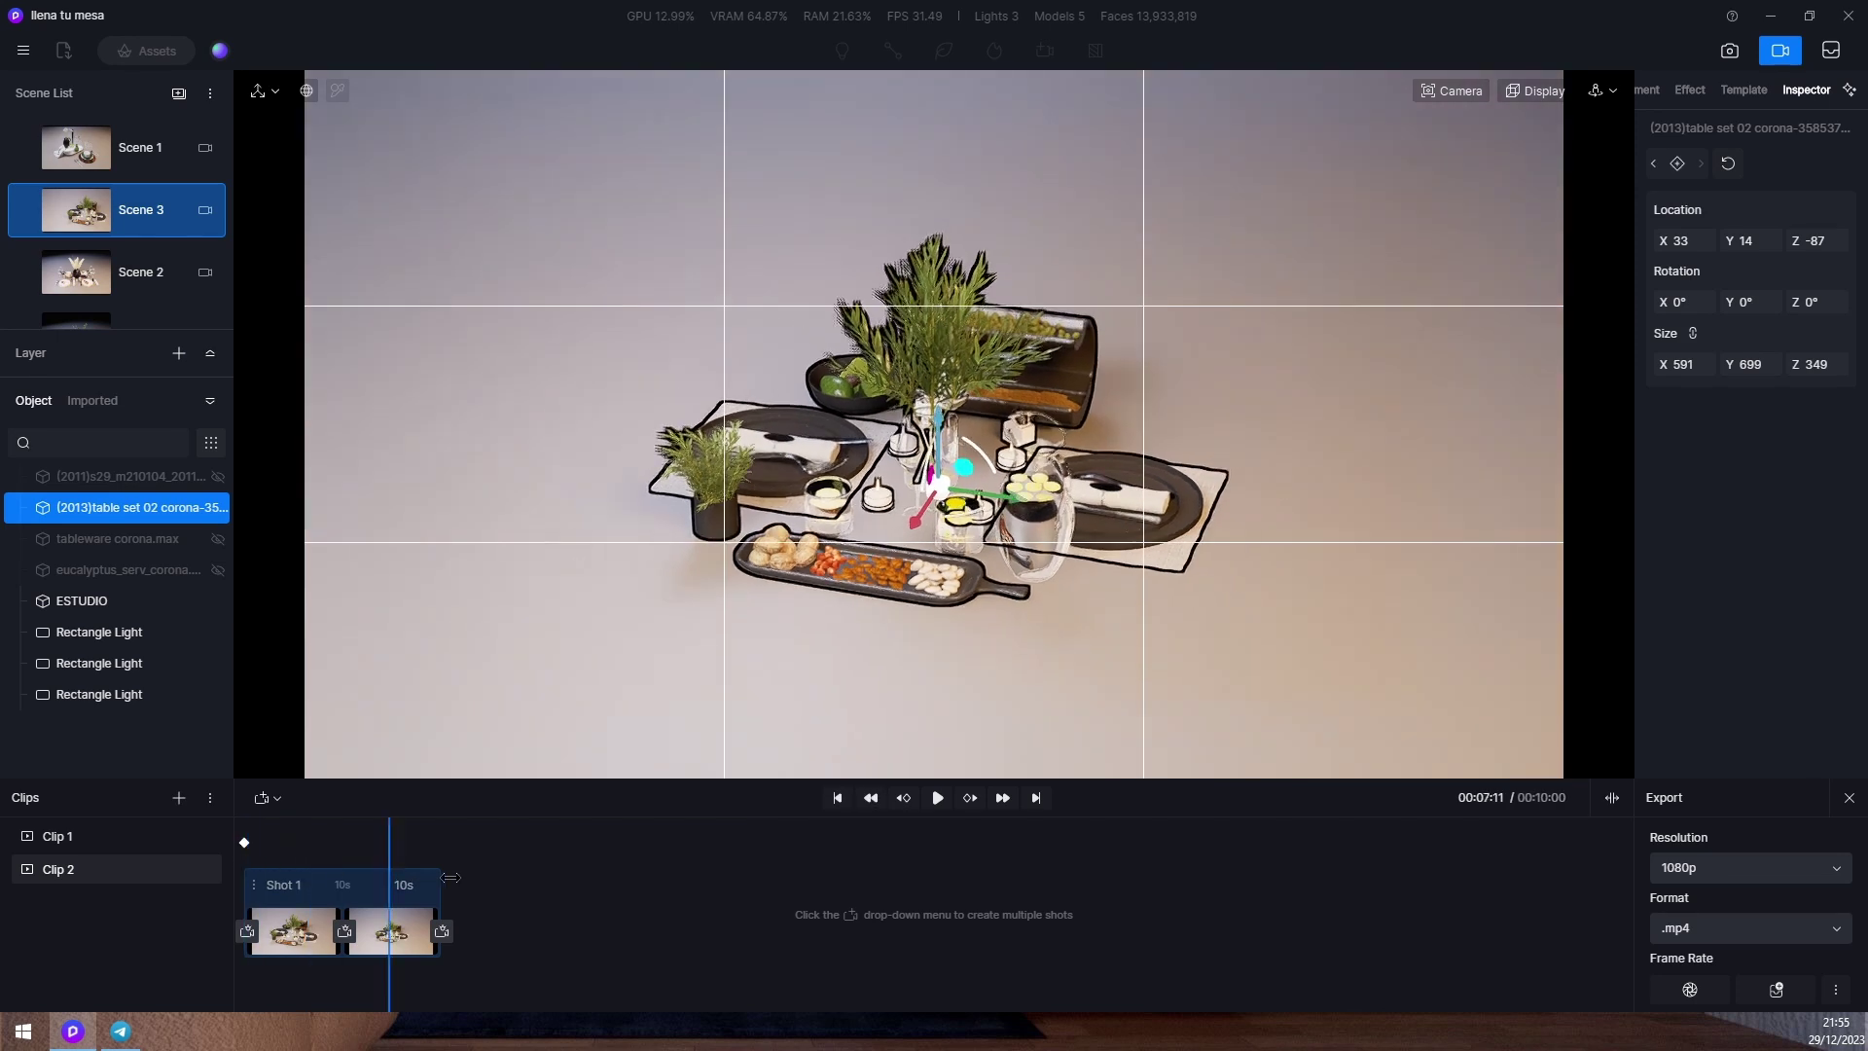
{"action": "left_click", "coordinate": [450, 877]}
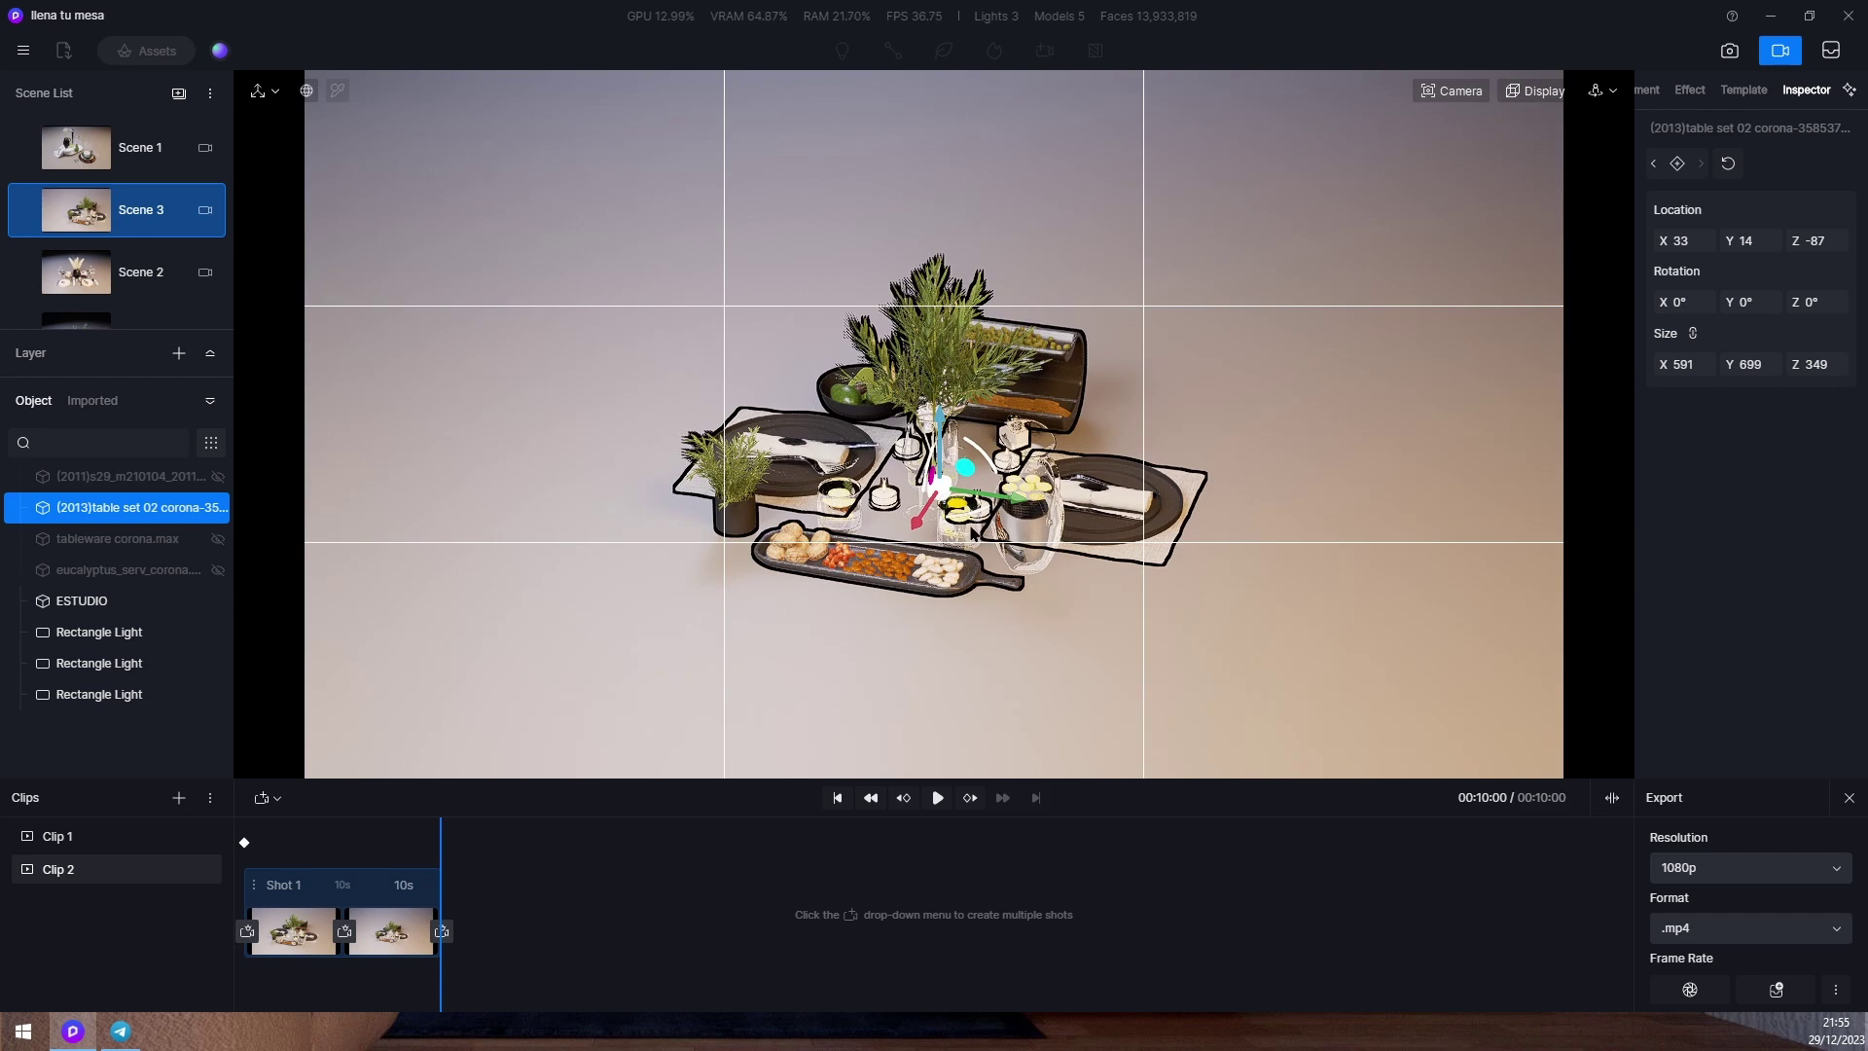
{"action": "left_click_drag", "start_coordinate": [981, 457], "coordinate": [963, 389]}
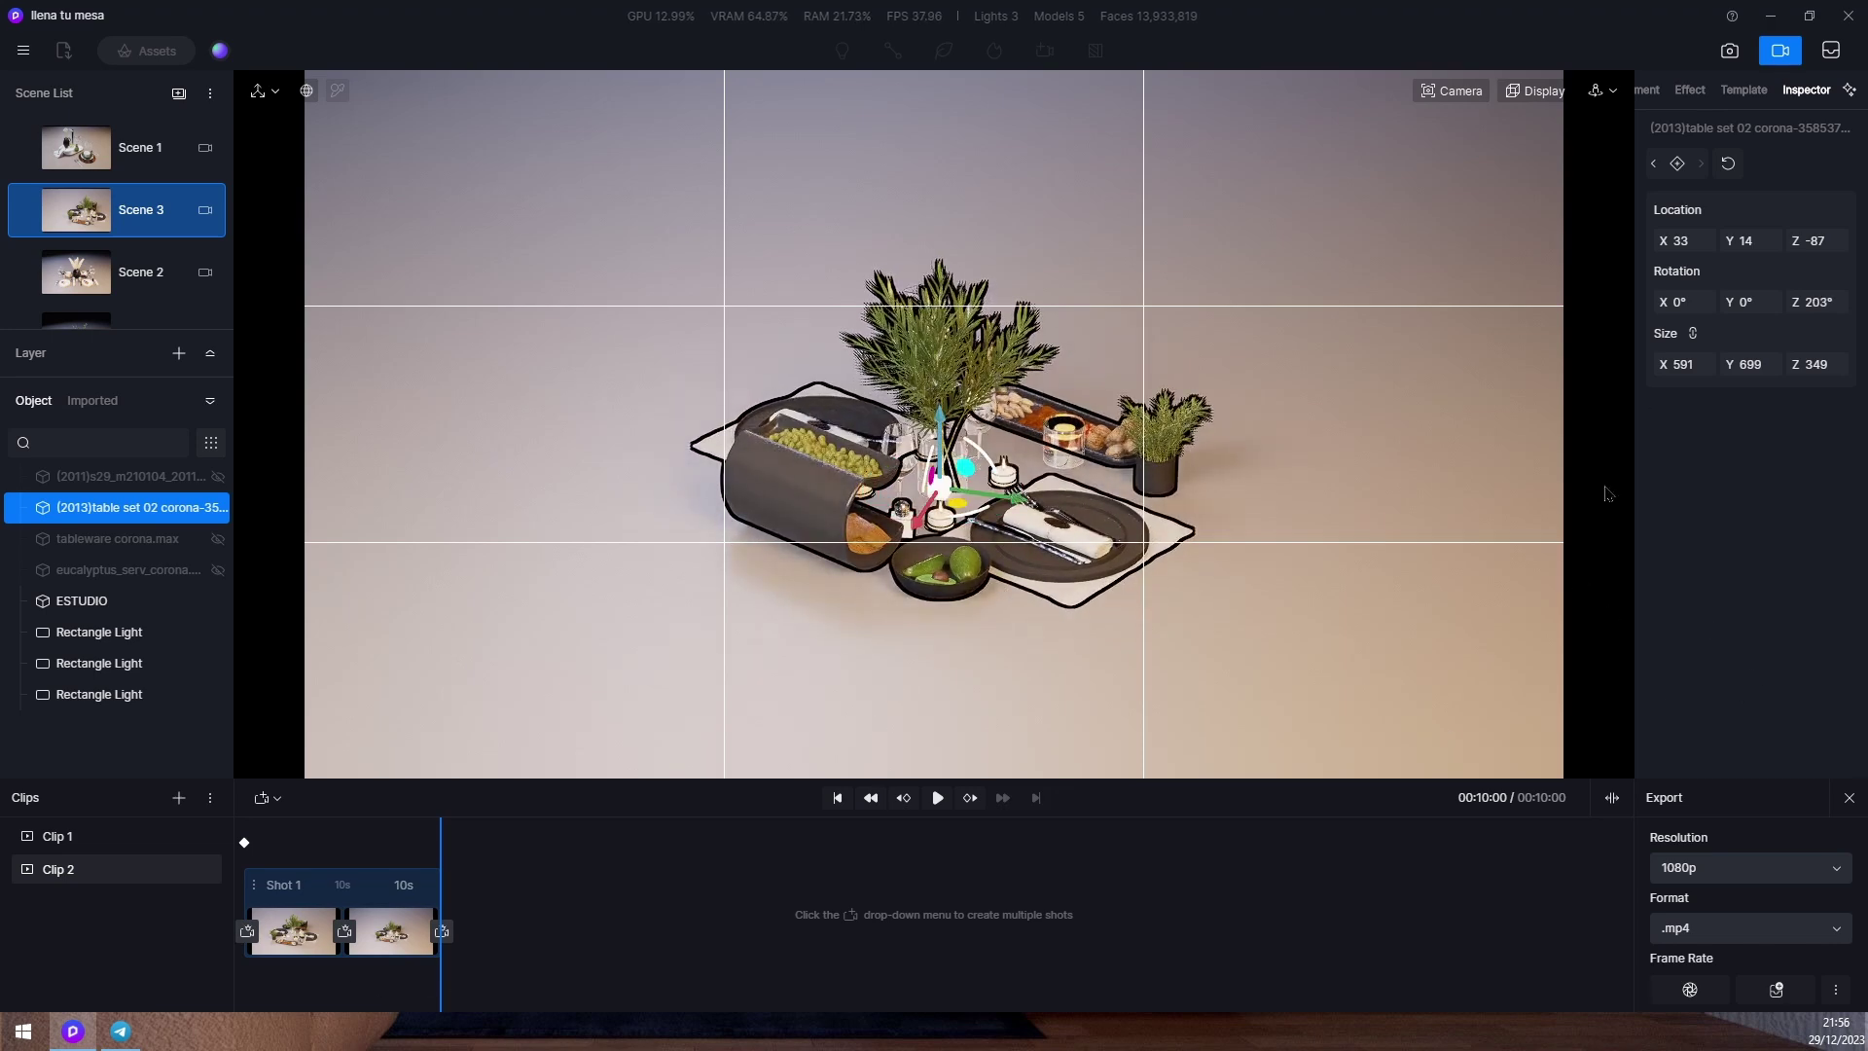
{"action": "left_click", "coordinate": [1678, 165]}
{"action": "left_click", "coordinate": [949, 806]}
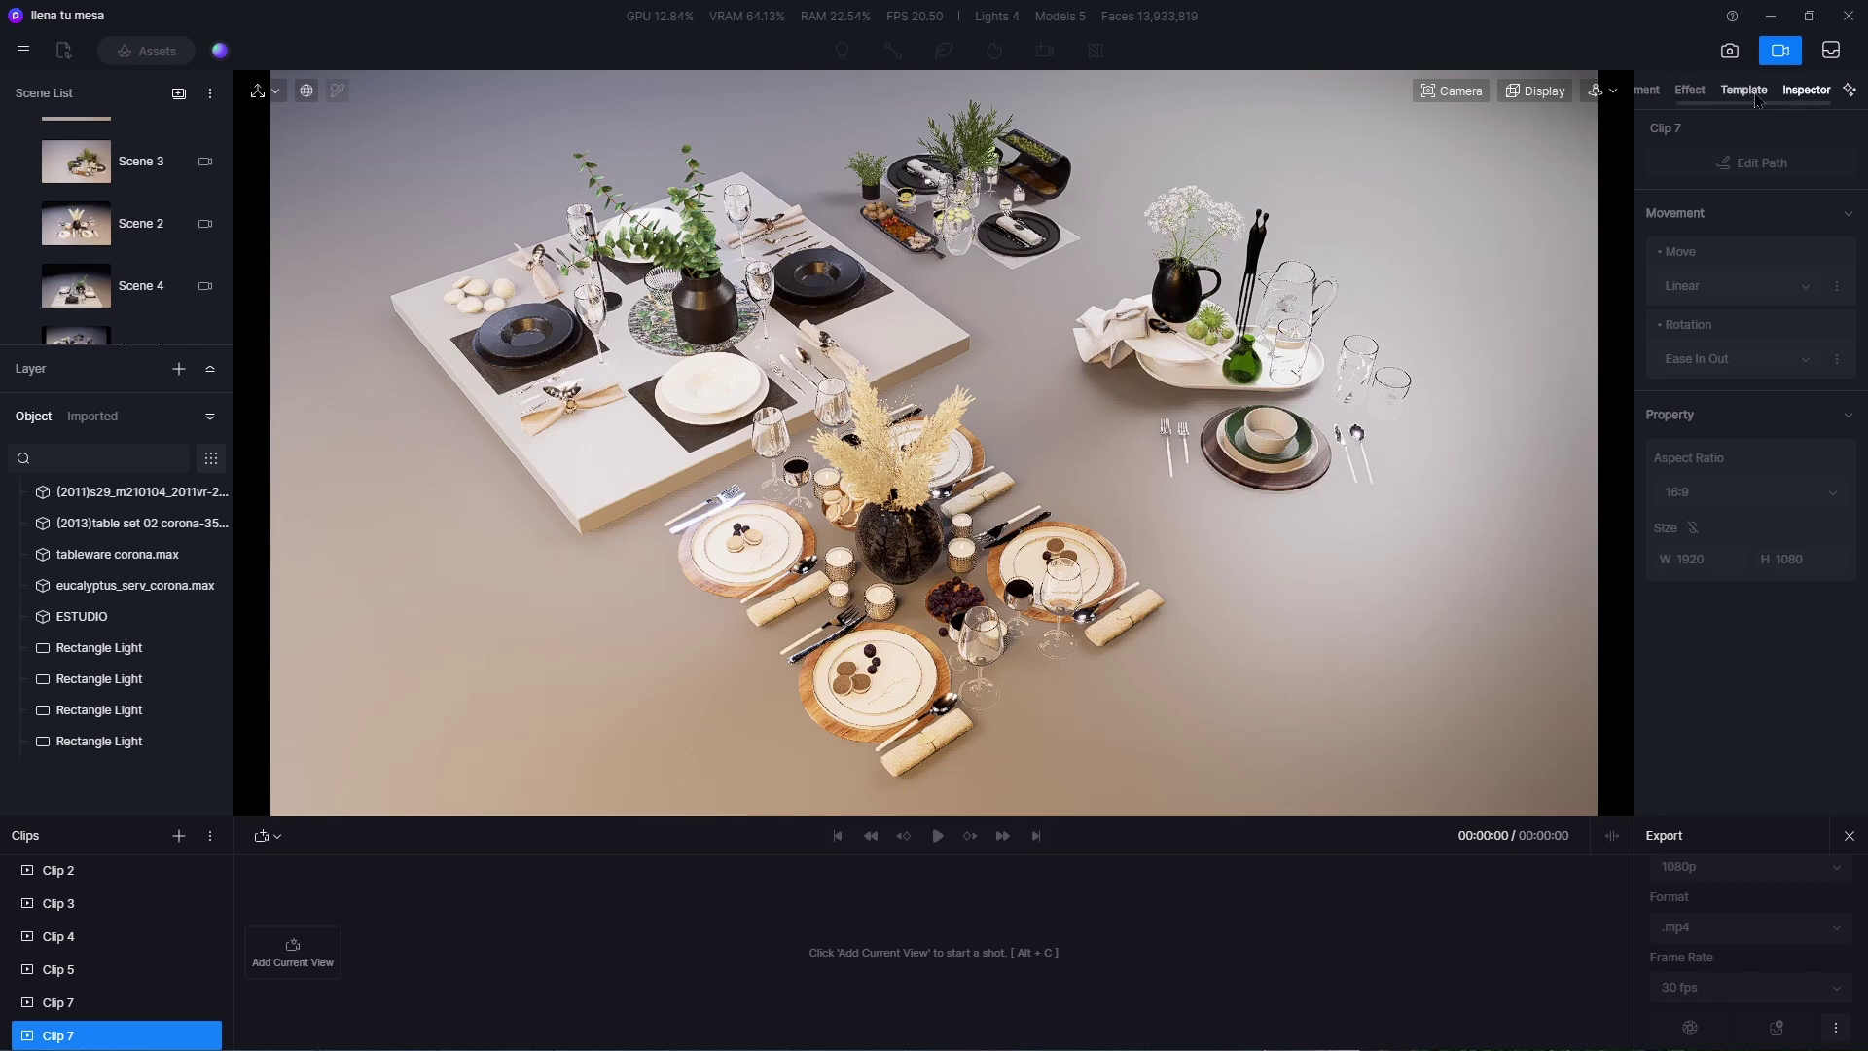
Add the 360° Pan camera template to the empty Clip 7.
{"action": "left_click", "coordinate": [1746, 91]}
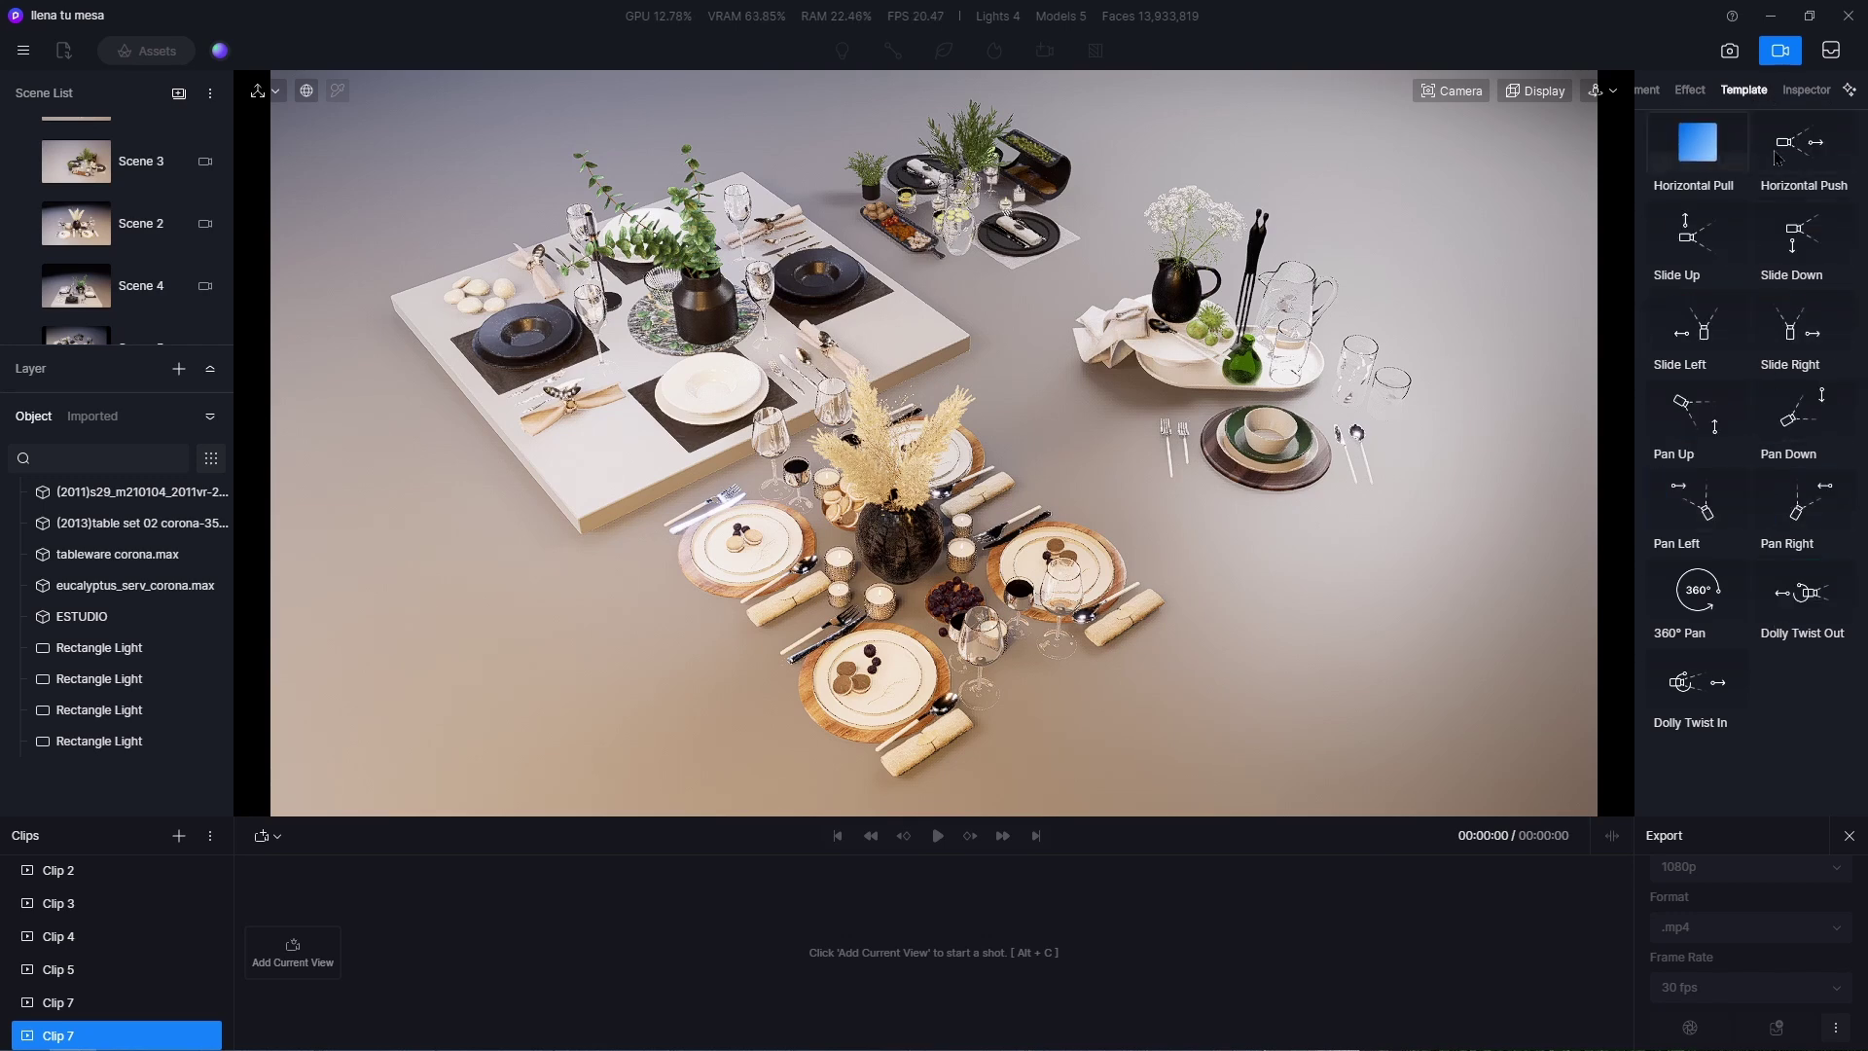
{"action": "double_click", "coordinate": [1699, 592]}
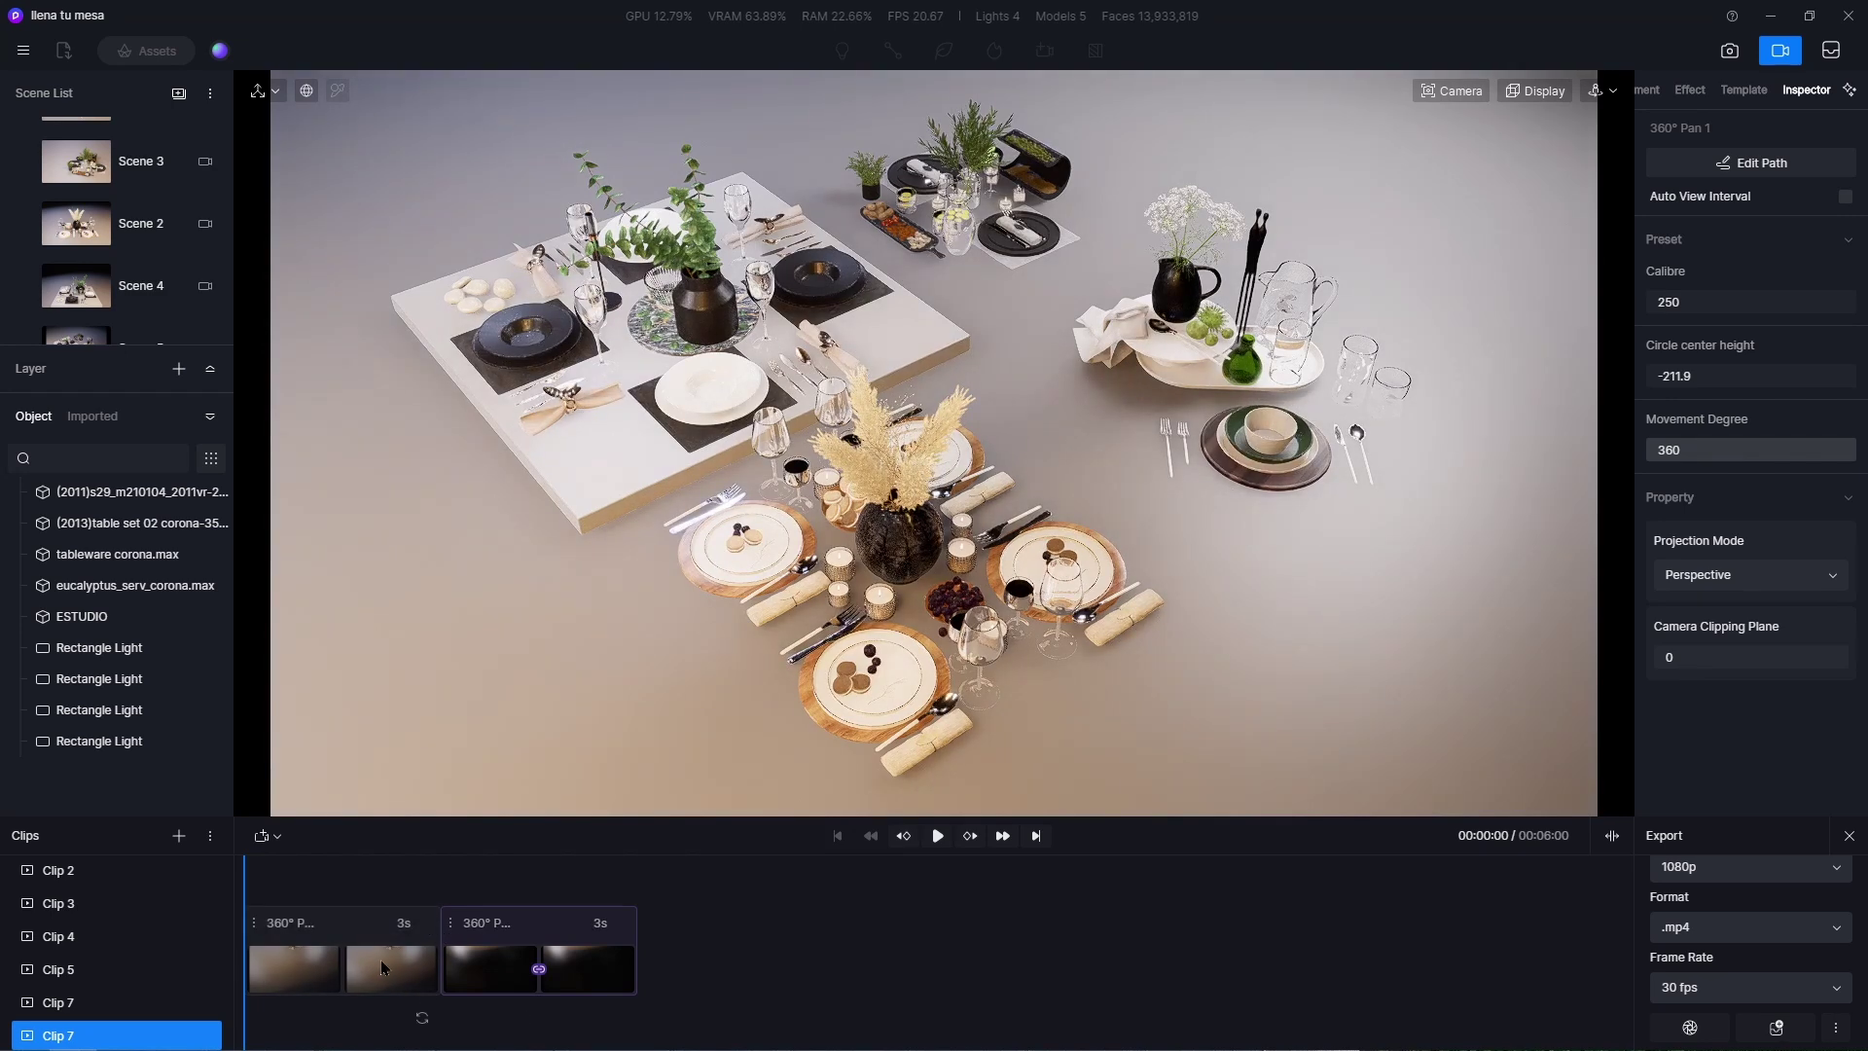
Delete the first of the two 360° Pan shots in Clip 7 and return the playhead to the start.
{"action": "left_click", "coordinate": [387, 955]}
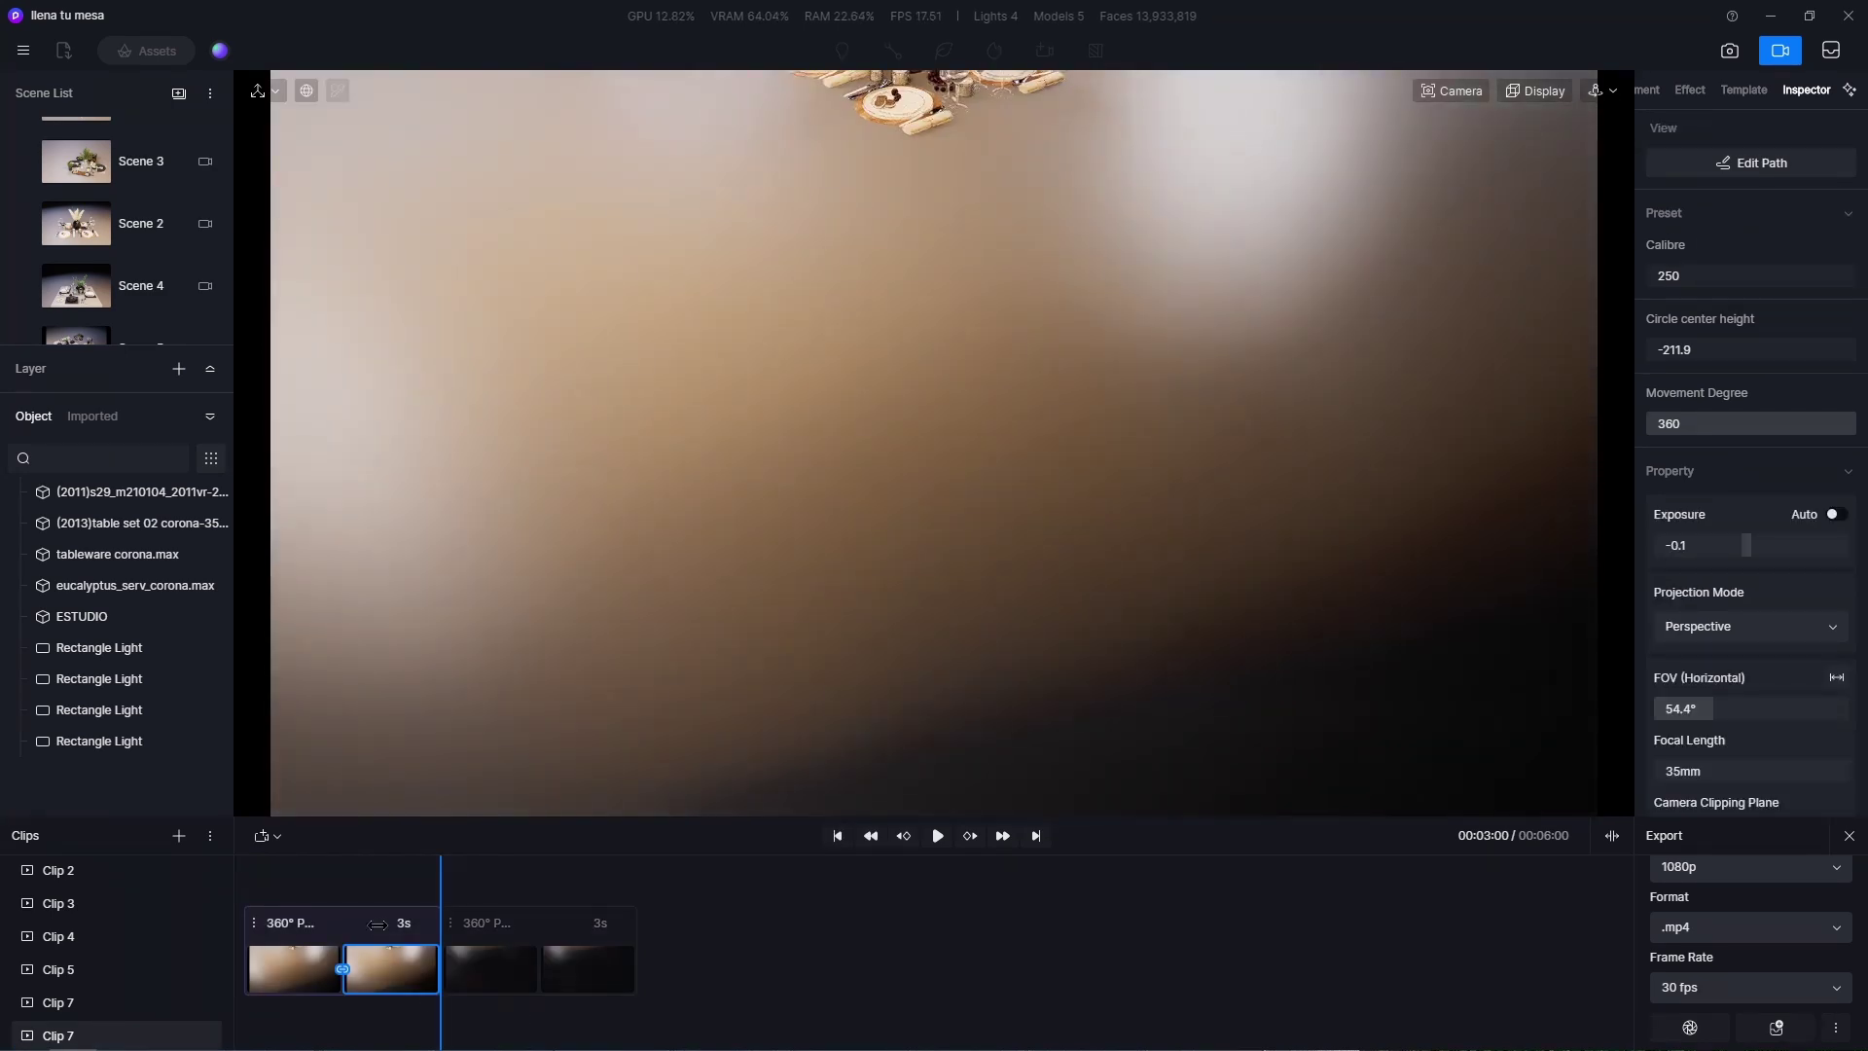
{"action": "right_click", "coordinate": [373, 920]}
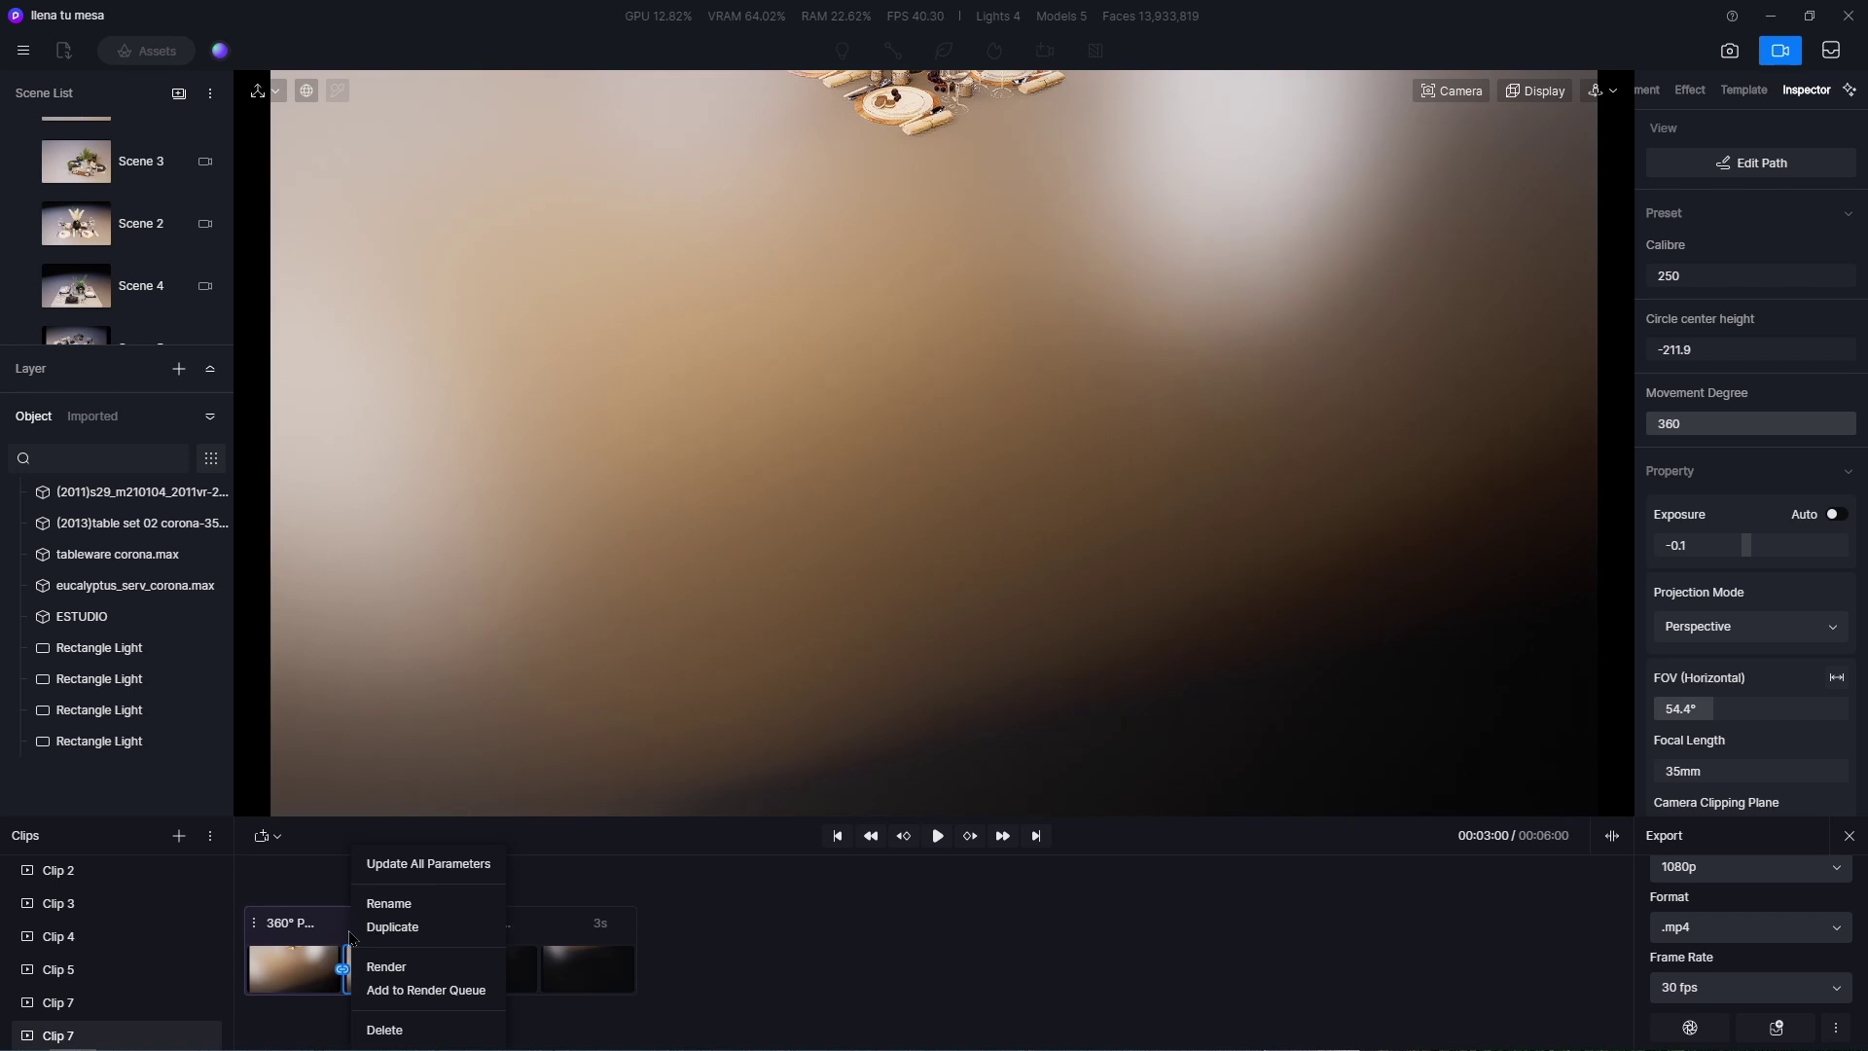
{"action": "left_click", "coordinate": [382, 1032]}
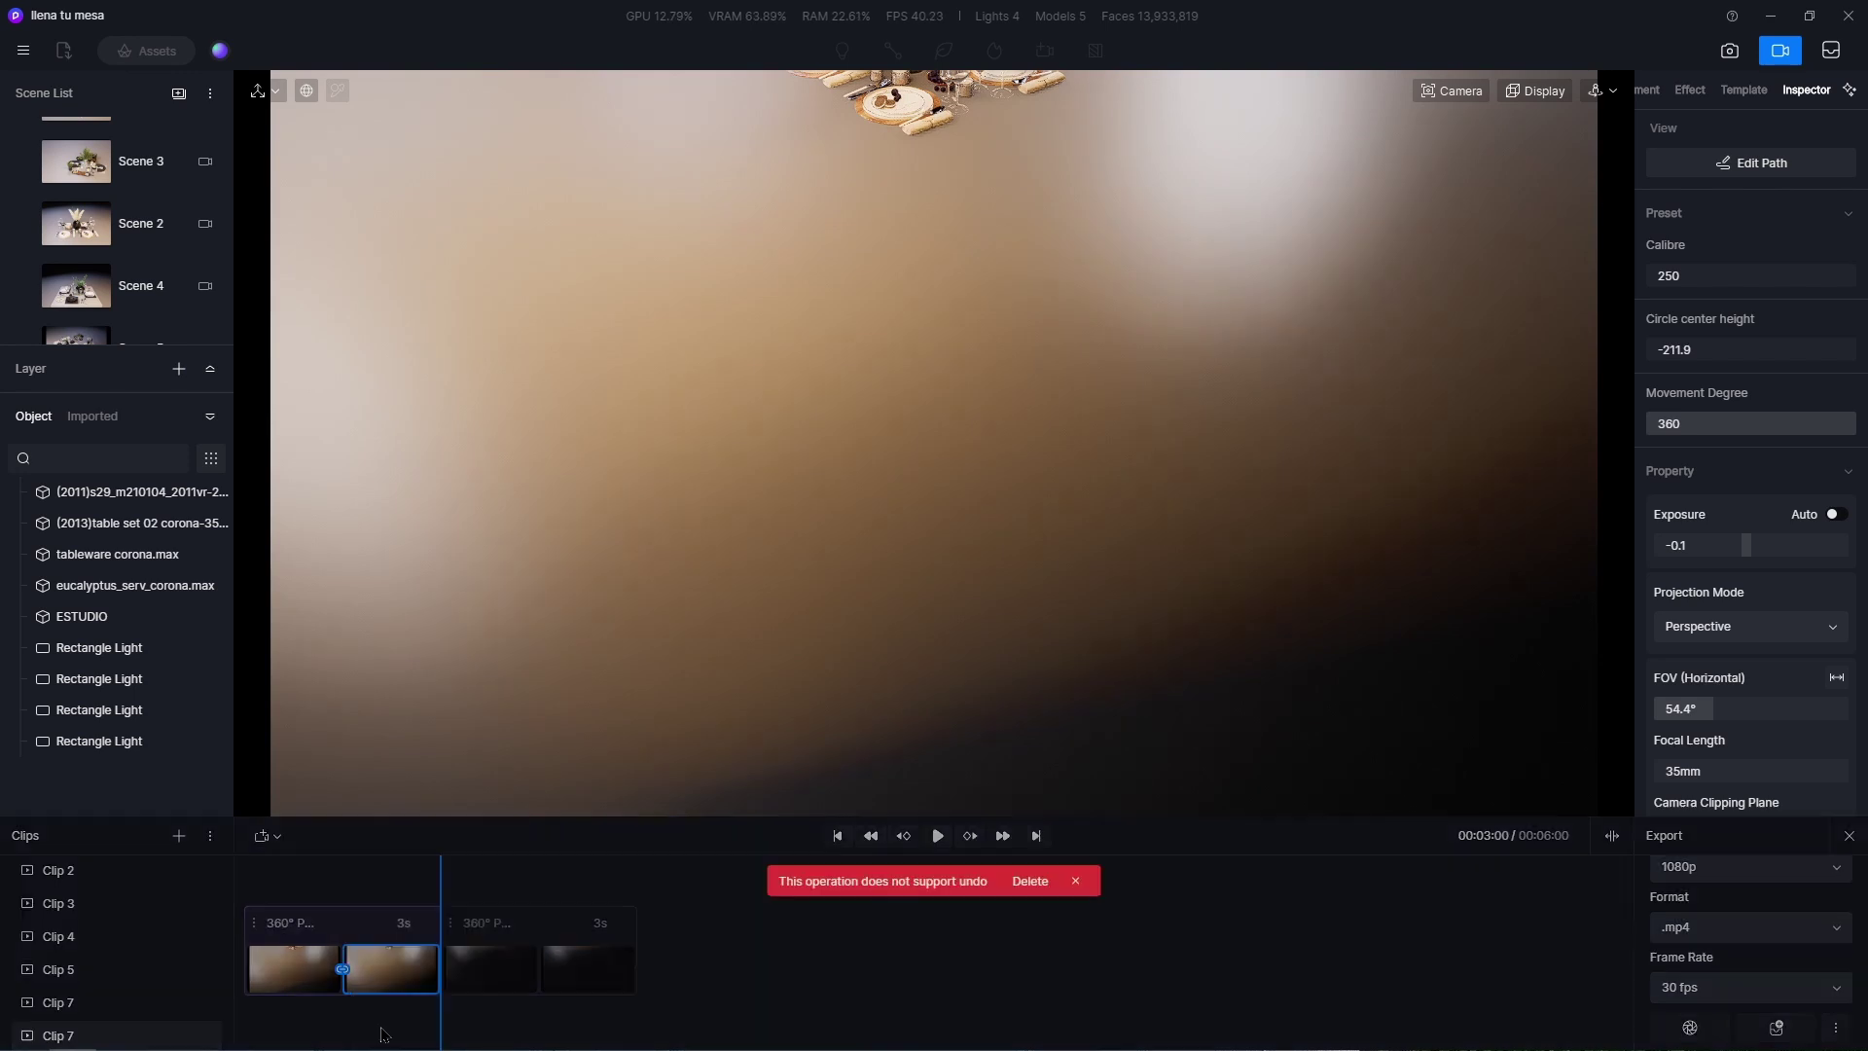
{"action": "left_click", "coordinate": [1031, 883]}
{"action": "left_click_drag", "start_coordinate": [441, 880], "coordinate": [173, 922]}
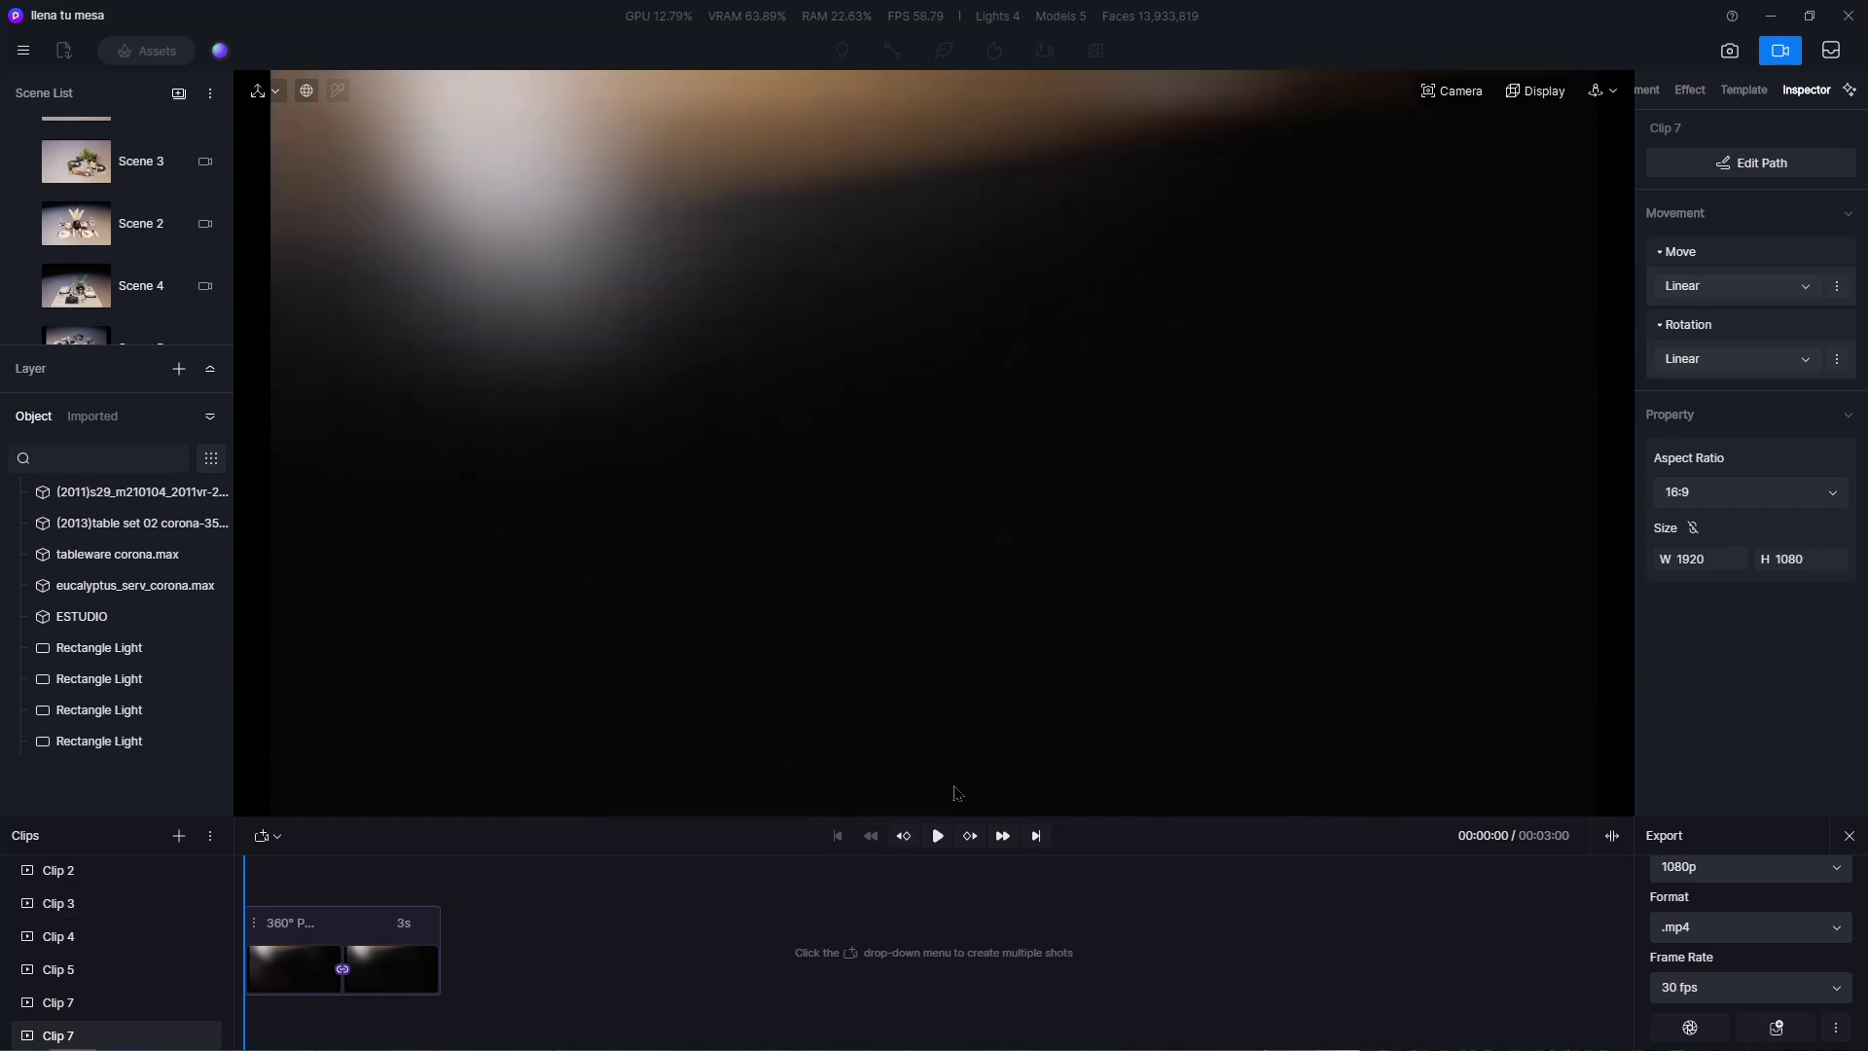
Edit the 360° Pan path and move its circle horizontally so it surrounds the group of table settings.
{"action": "scroll", "coordinate": [1252, 704], "scroll_direction": "down", "scroll_amount": 6}
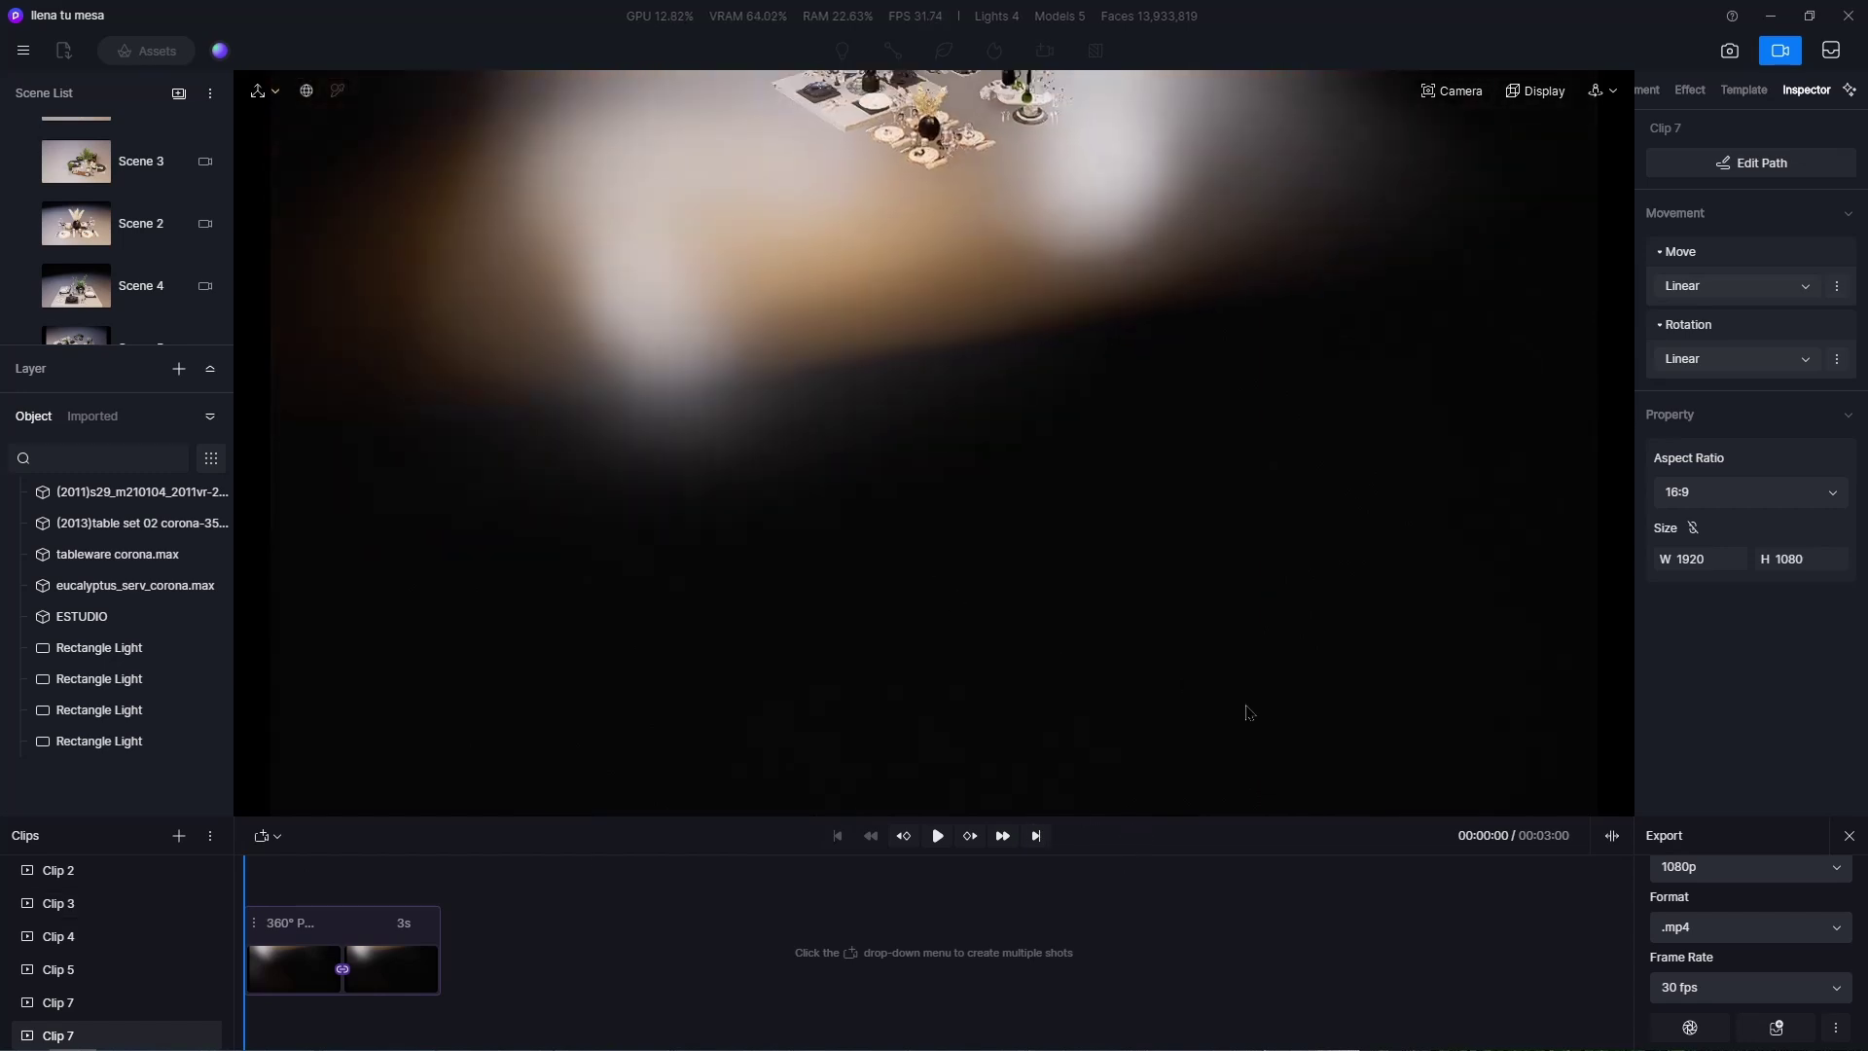
{"action": "scroll", "coordinate": [1302, 171], "scroll_direction": "up", "scroll_amount": 2}
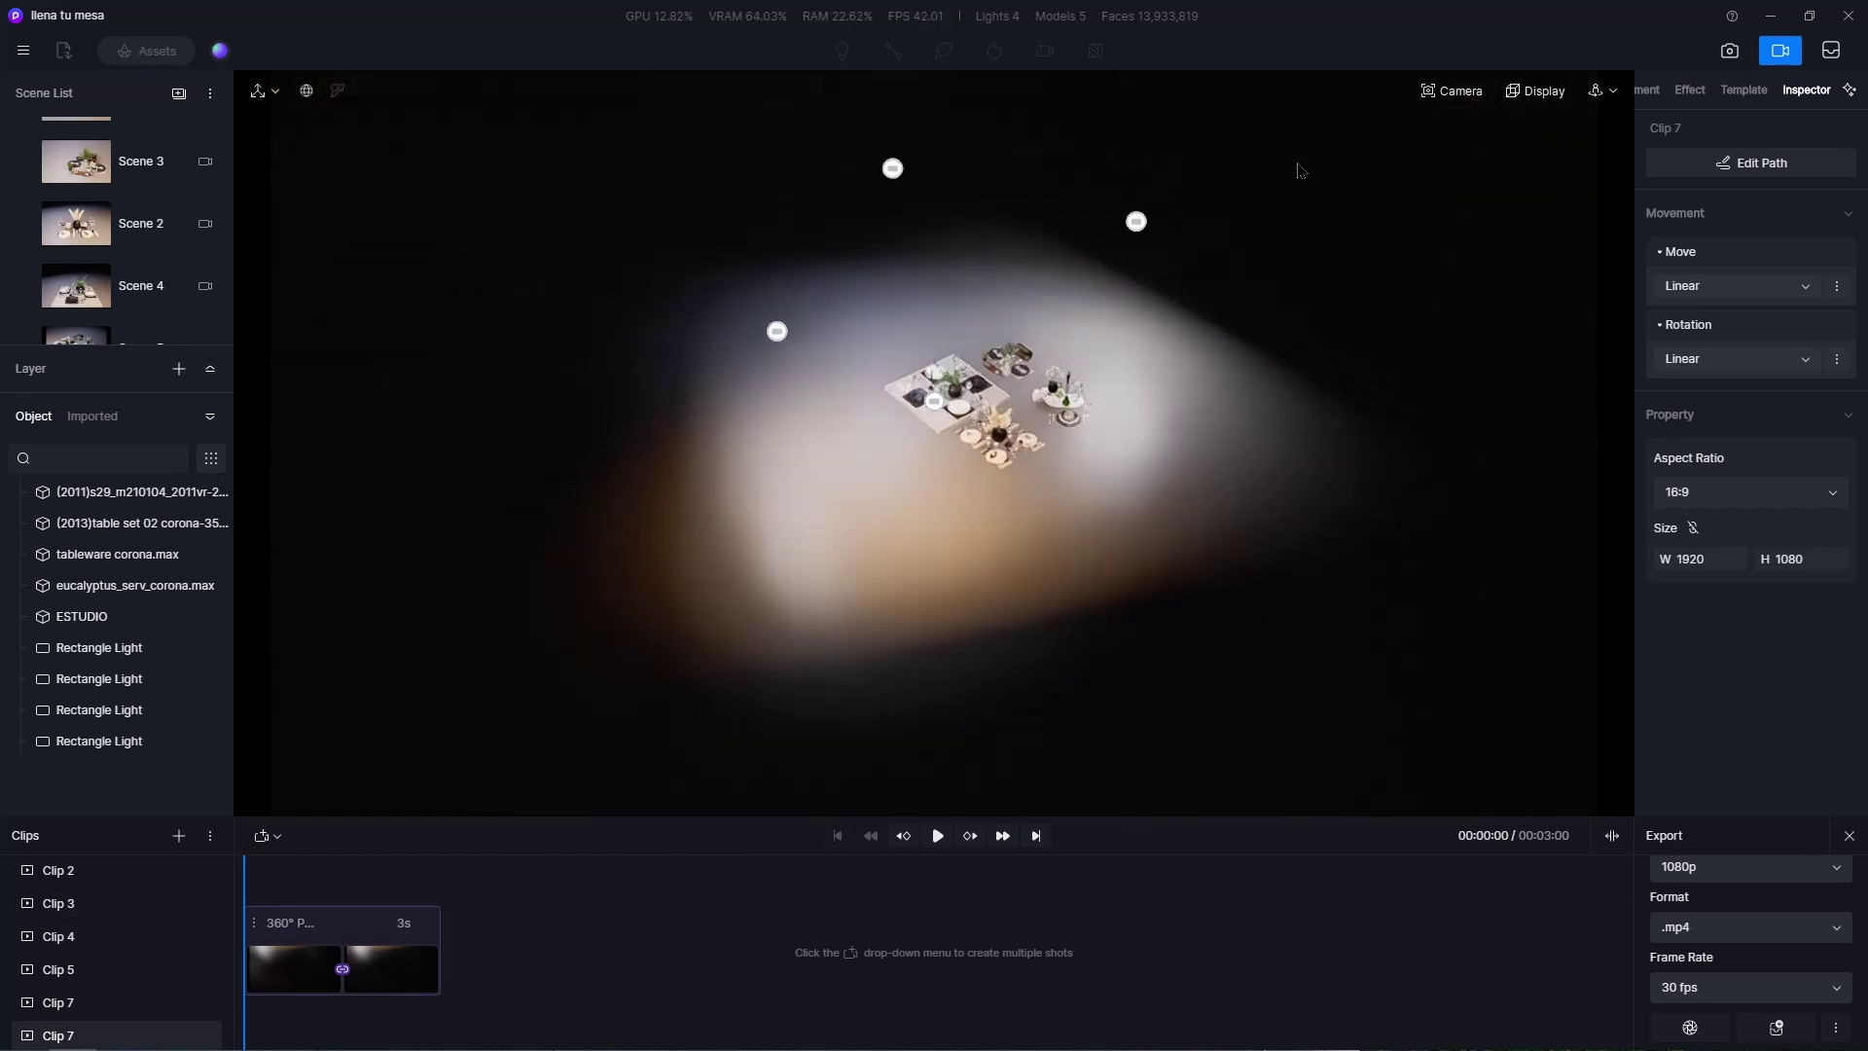
{"action": "scroll", "coordinate": [1265, 214], "scroll_direction": "up", "scroll_amount": 4}
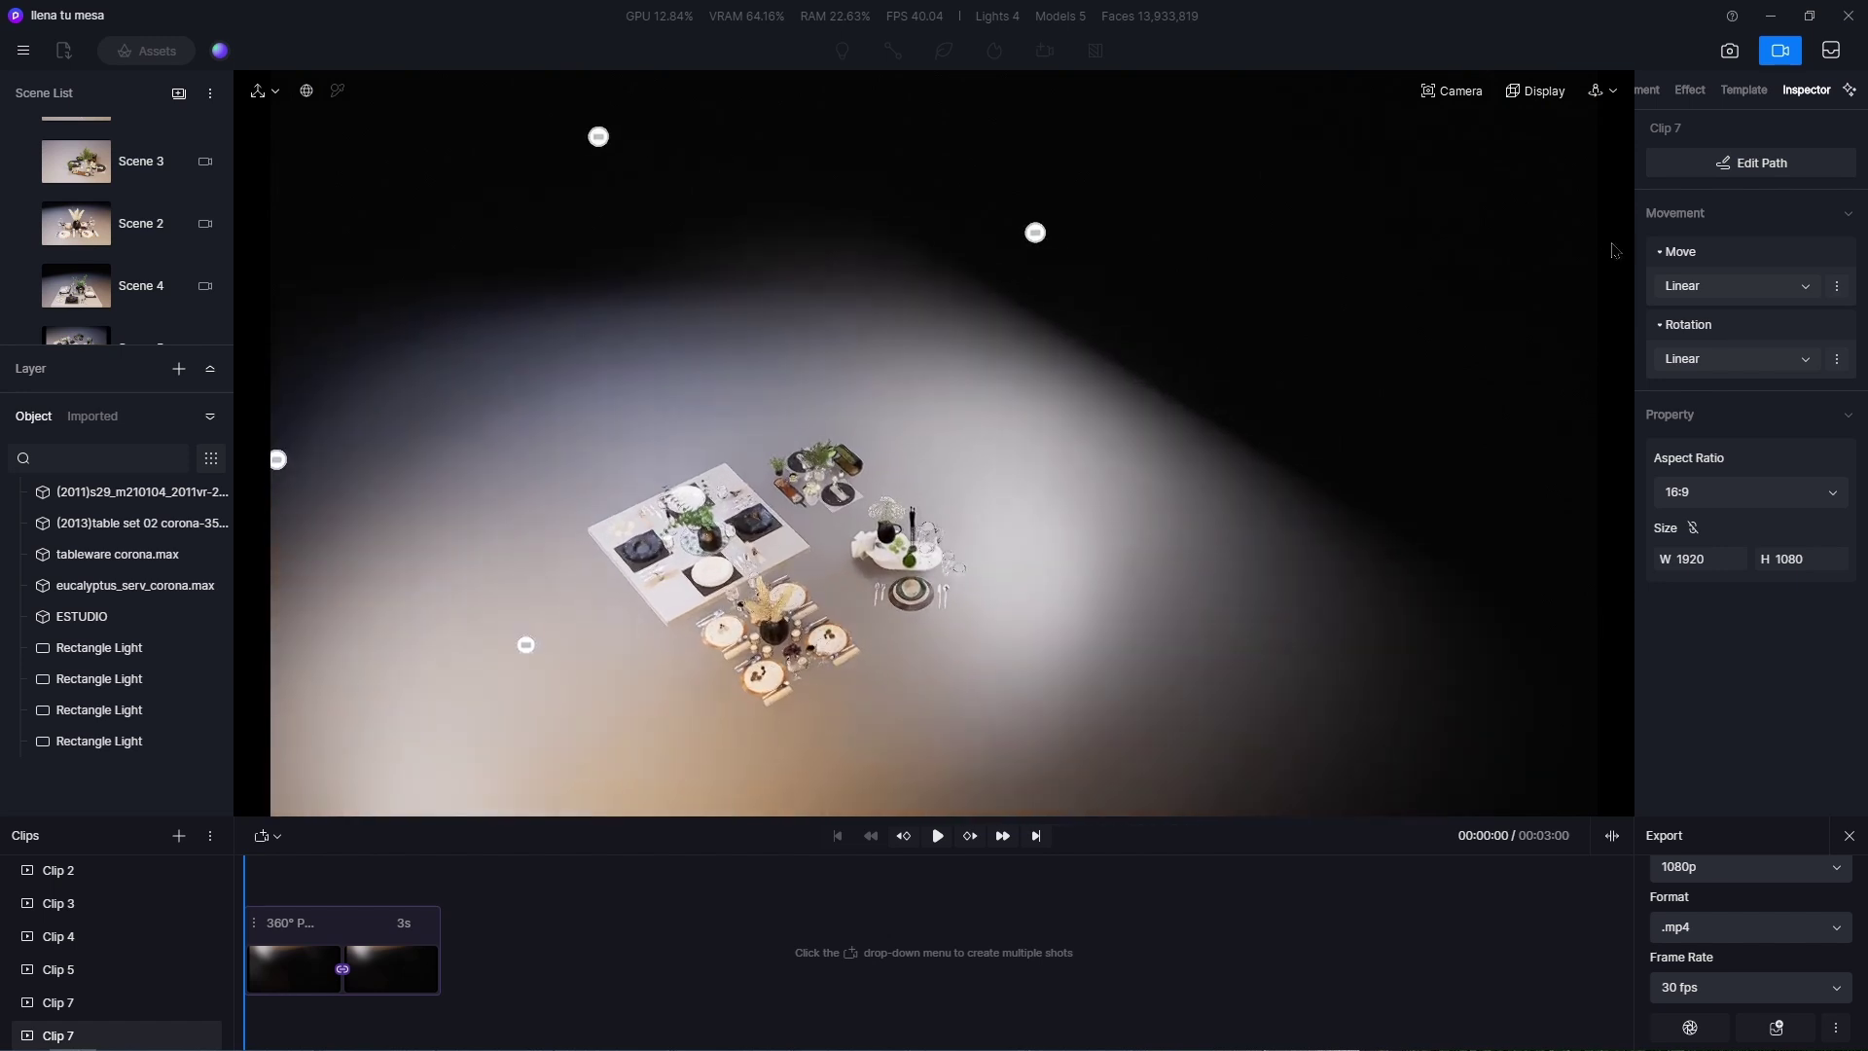
{"action": "left_click", "coordinate": [1751, 164]}
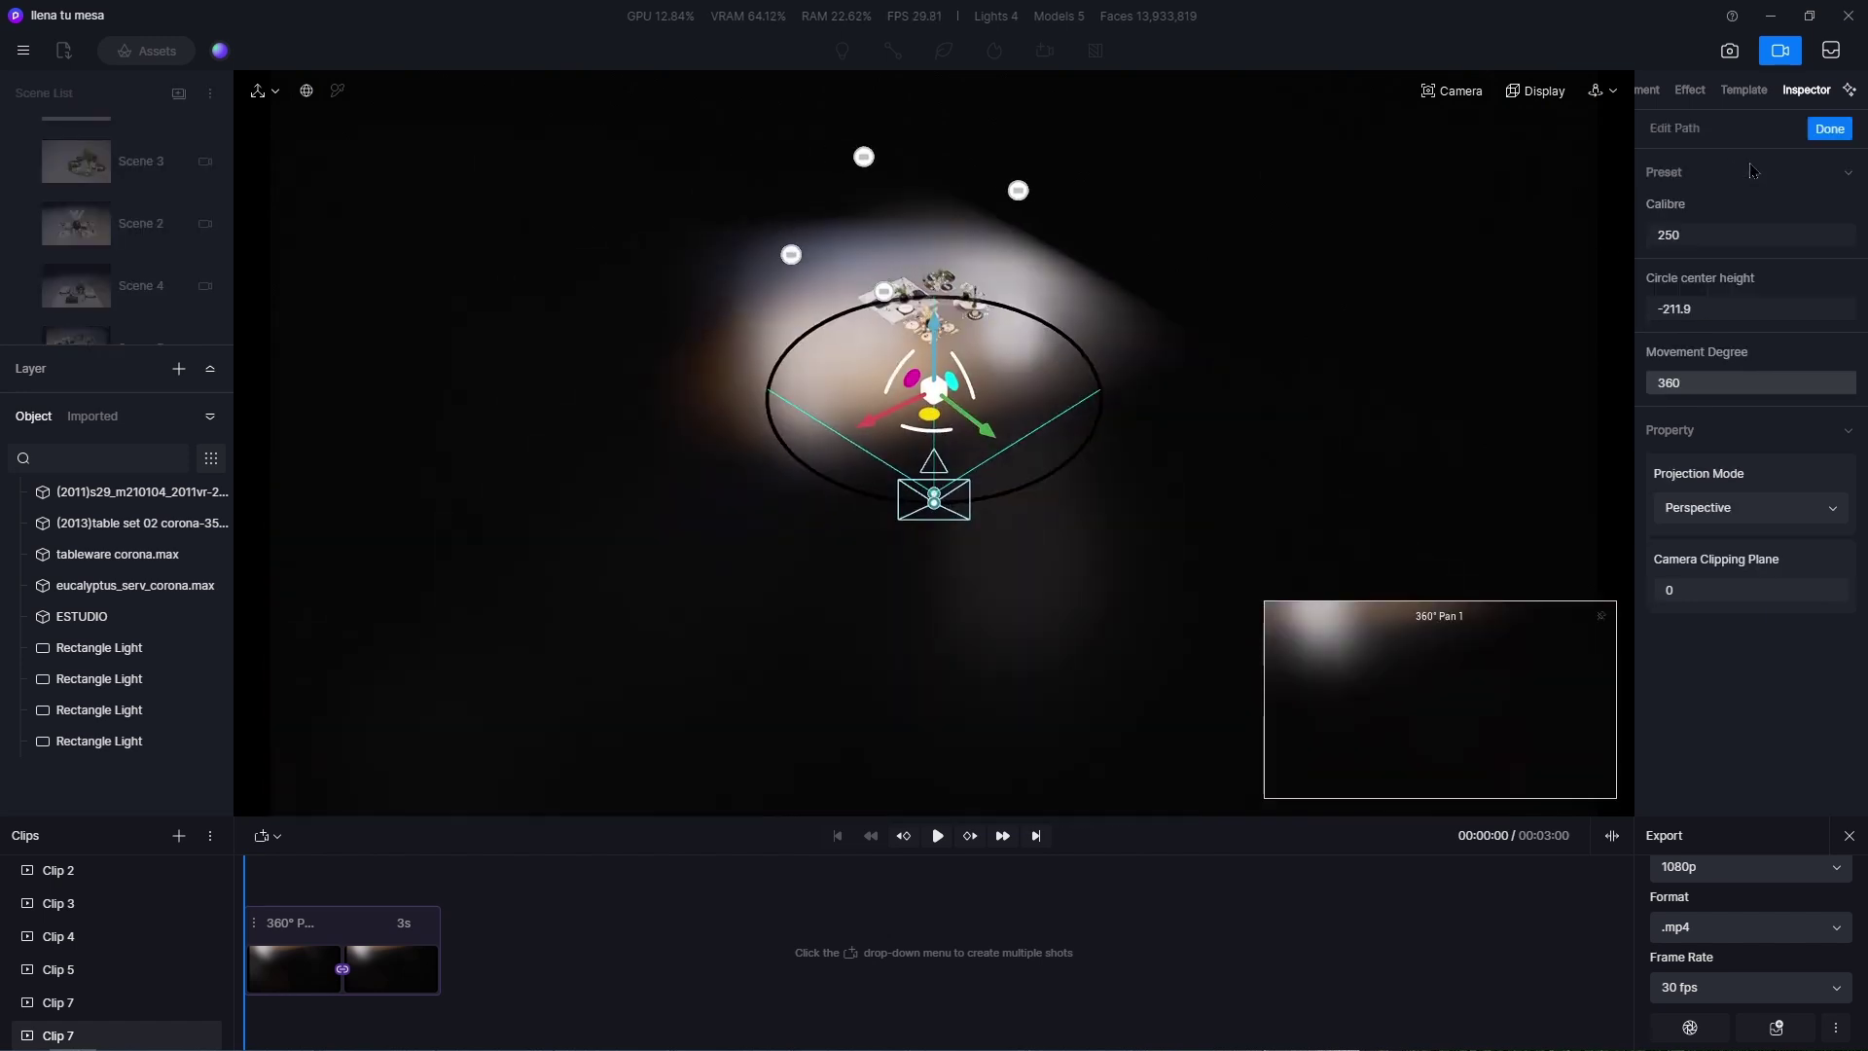
{"action": "right_click_drag", "start_coordinate": [1087, 386], "coordinate": [623, 545]}
{"action": "right_click_drag", "start_coordinate": [947, 571], "coordinate": [533, 605]}
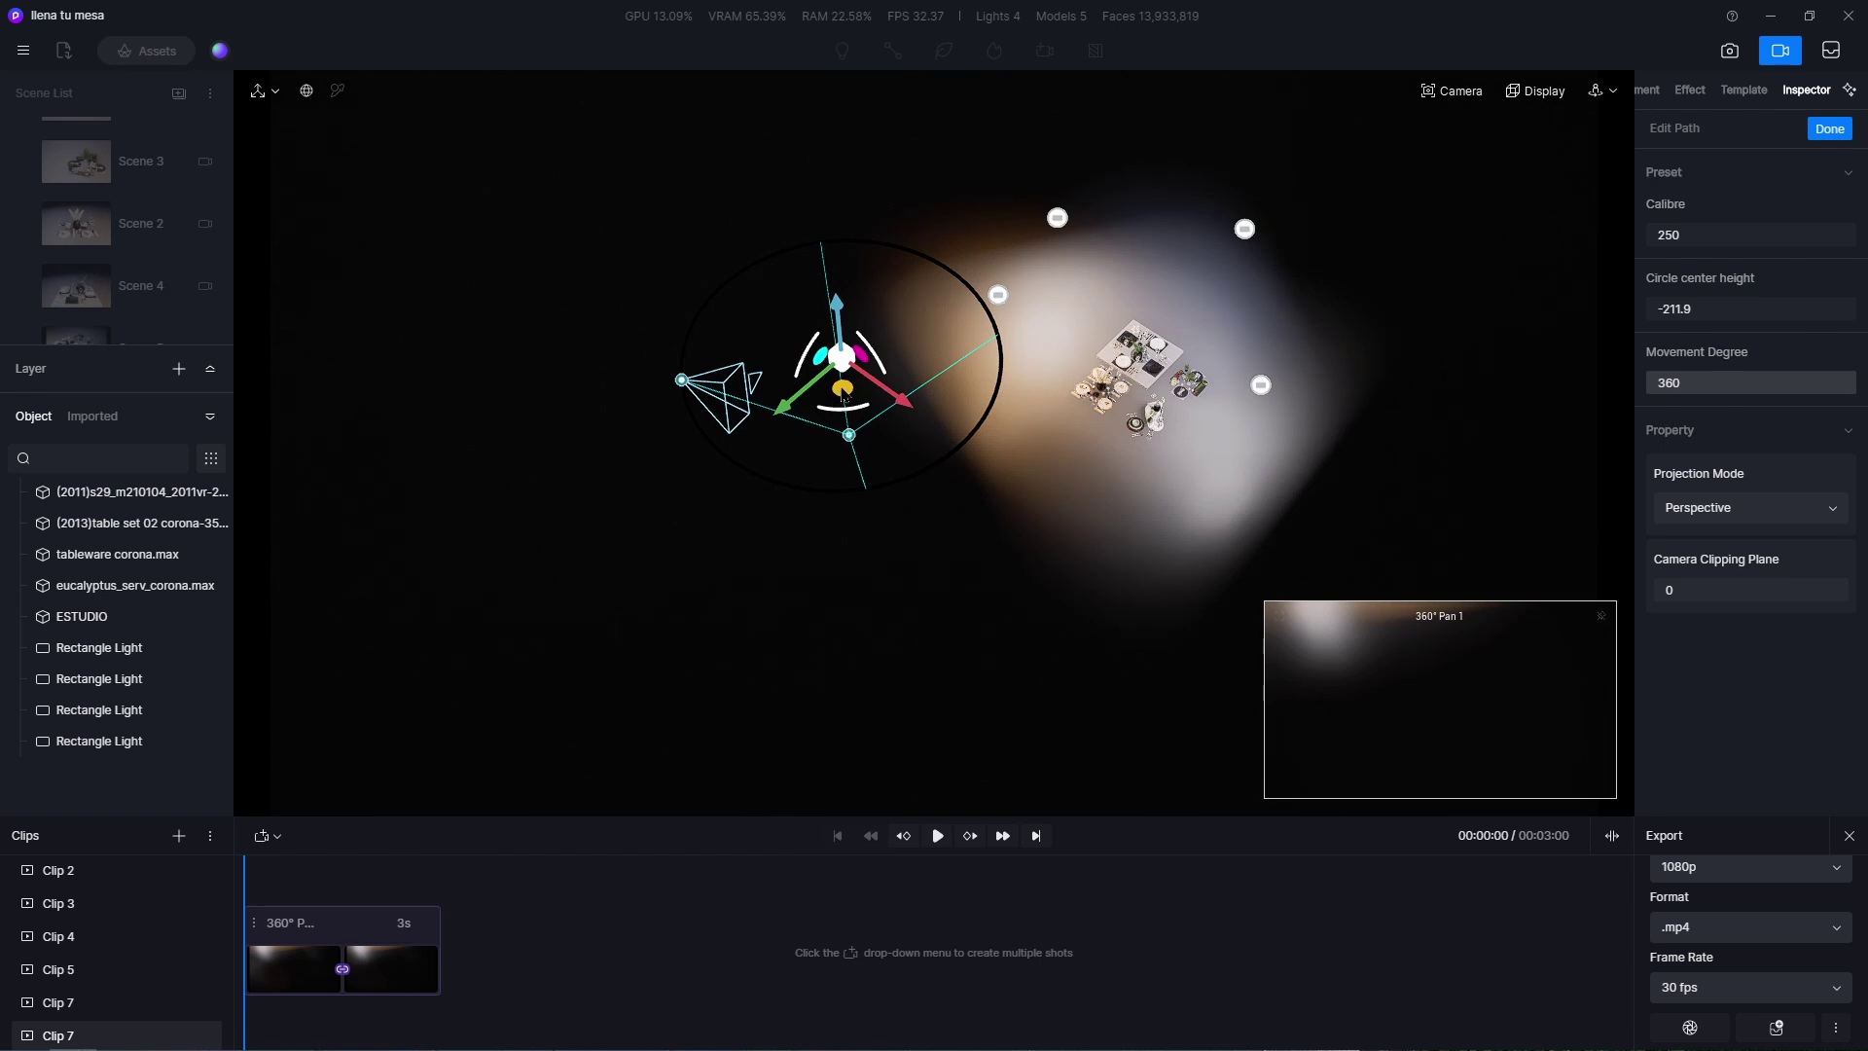
{"action": "scroll", "coordinate": [842, 399], "scroll_direction": "up", "scroll_amount": 3}
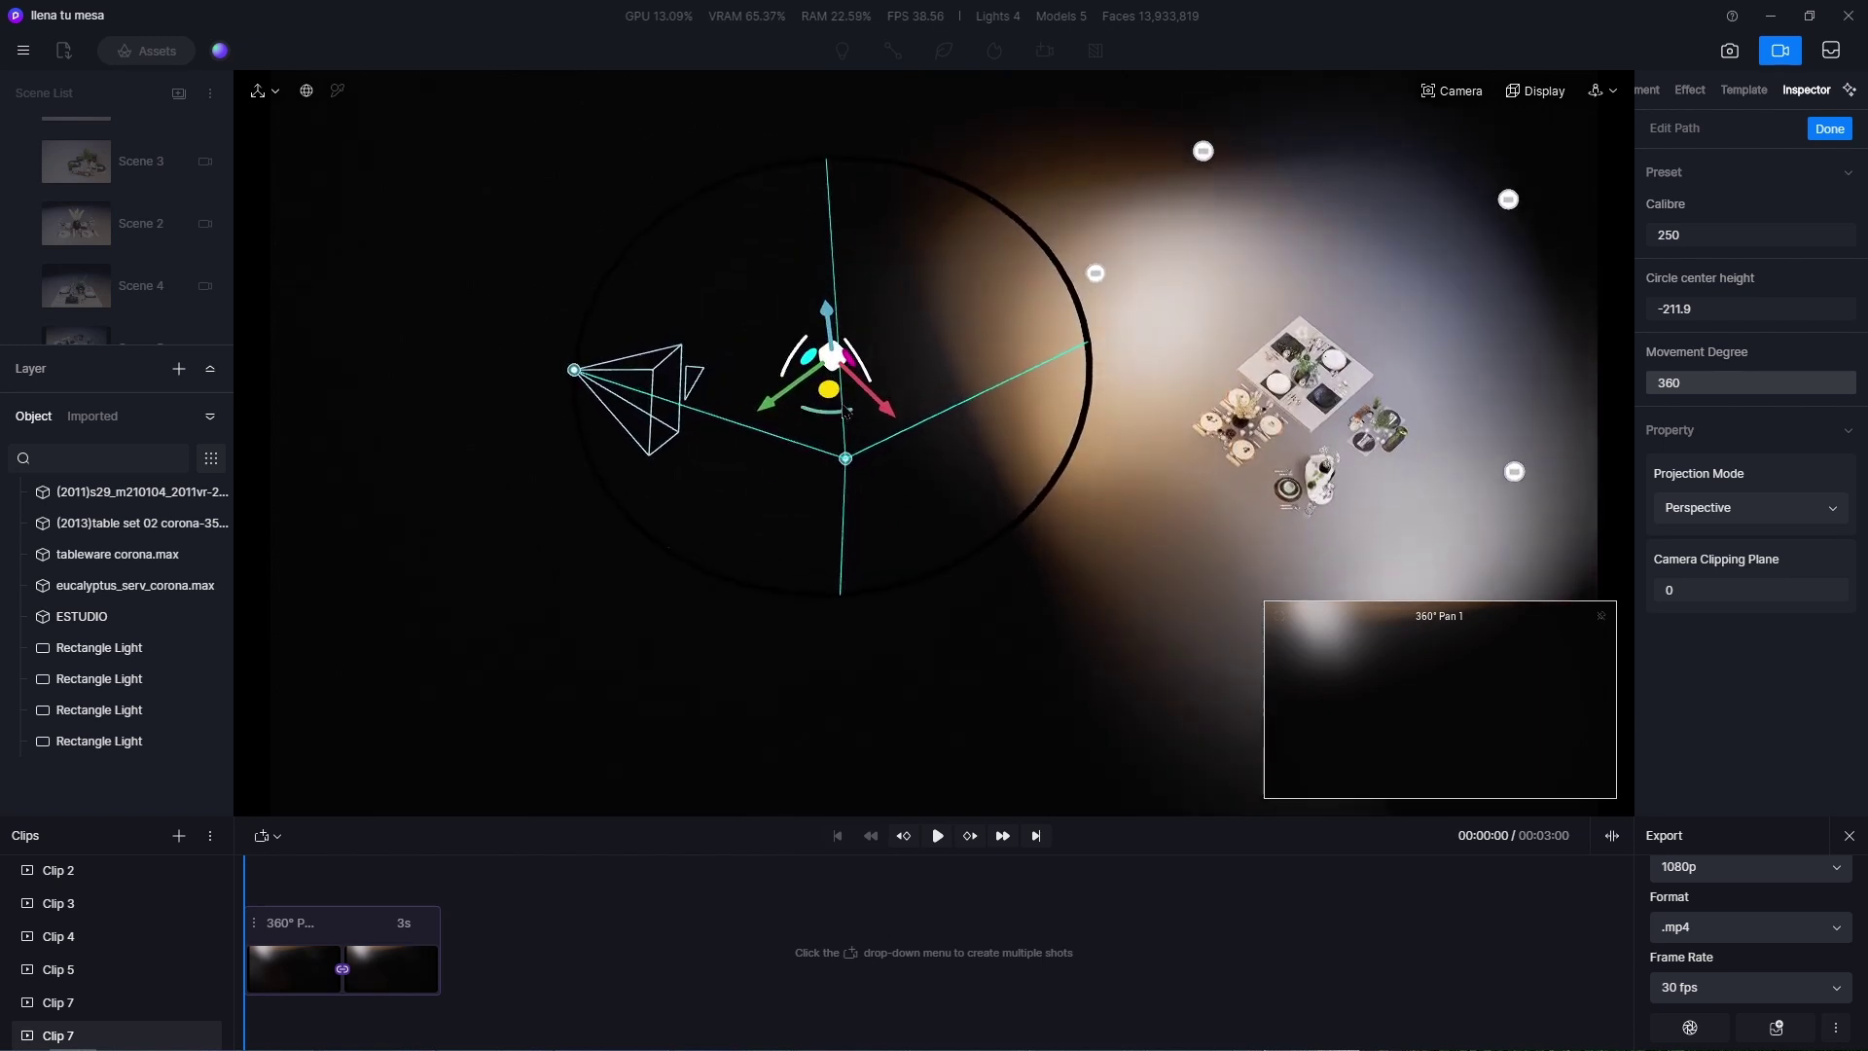
{"action": "left_click_drag", "start_coordinate": [829, 391], "coordinate": [1356, 370]}
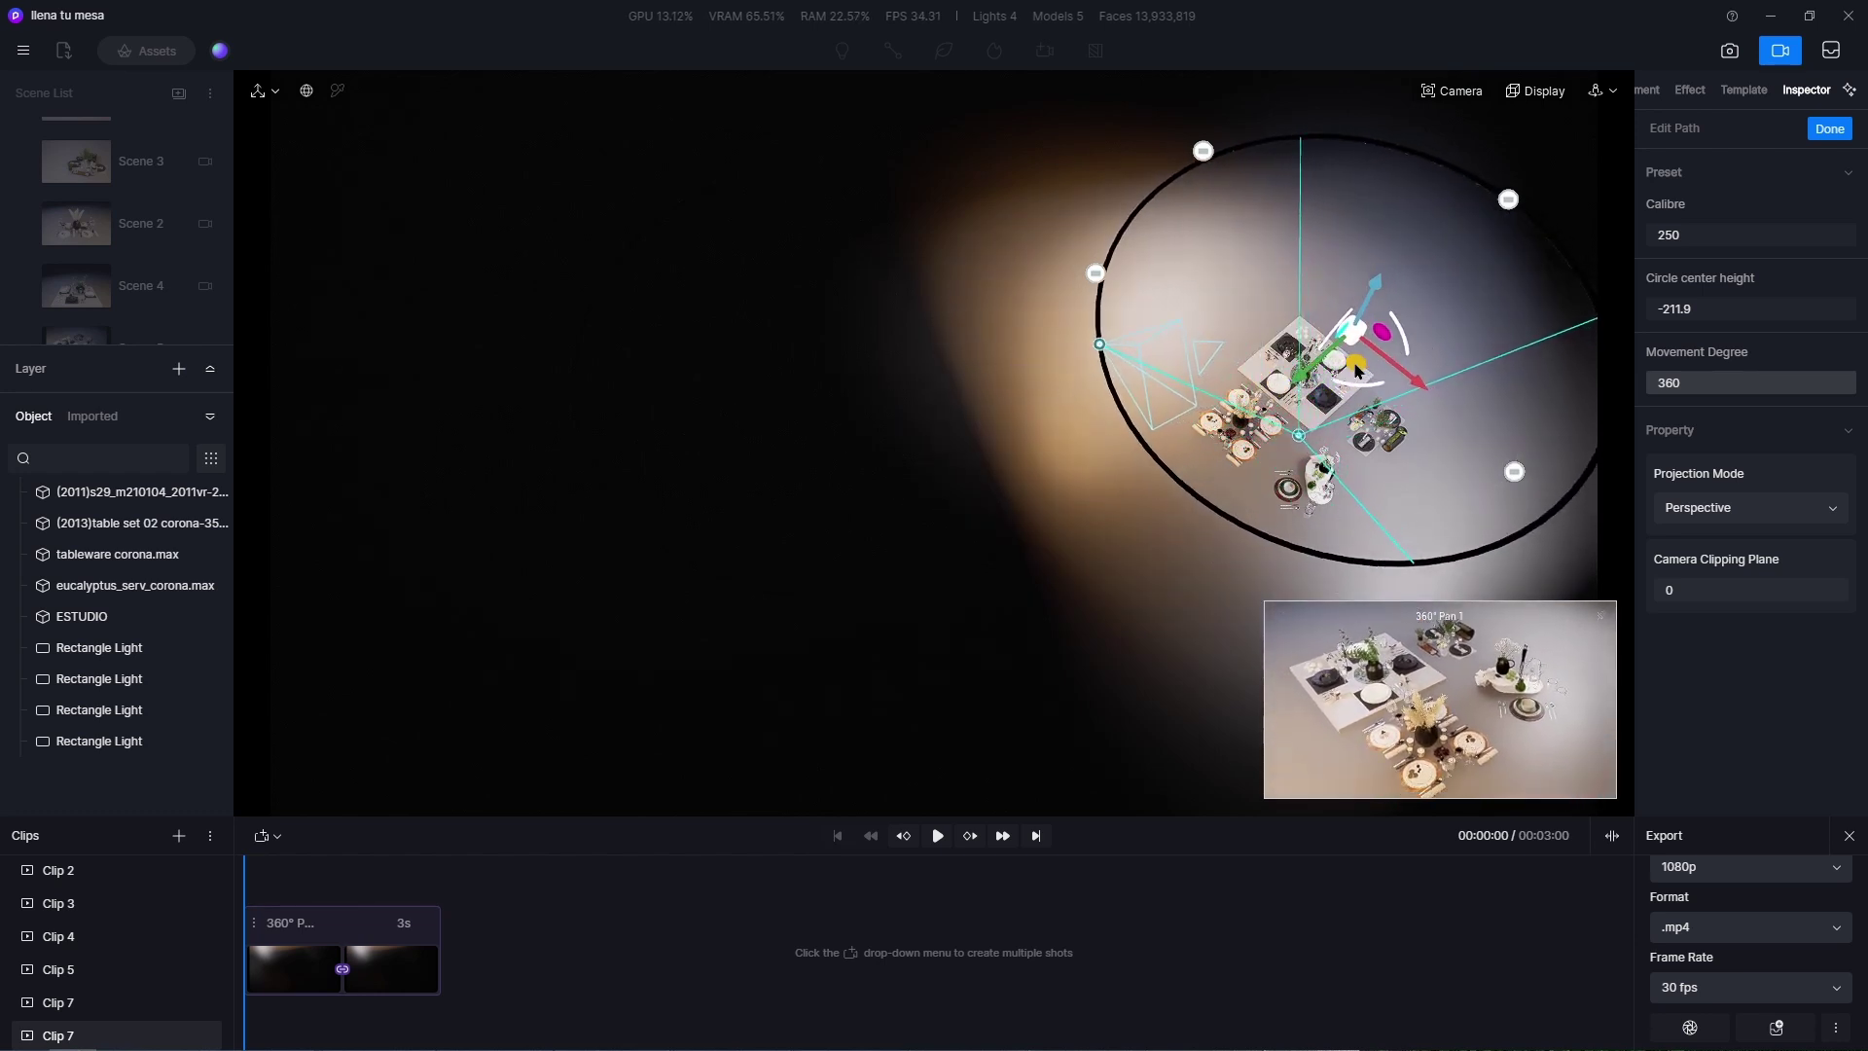
Check the circular path around the table settings from several angles, preview the pan and finish the path editing.
{"action": "right_click_drag", "start_coordinate": [769, 372], "coordinate": [444, 228]}
{"action": "scroll", "coordinate": [418, 230], "scroll_direction": "down", "scroll_amount": 4}
{"action": "right_click_drag", "start_coordinate": [718, 388], "coordinate": [438, 433]}
{"action": "scroll", "coordinate": [933, 512], "scroll_direction": "up", "scroll_amount": 3}
{"action": "right_click_drag", "start_coordinate": [567, 410], "coordinate": [387, 530]}
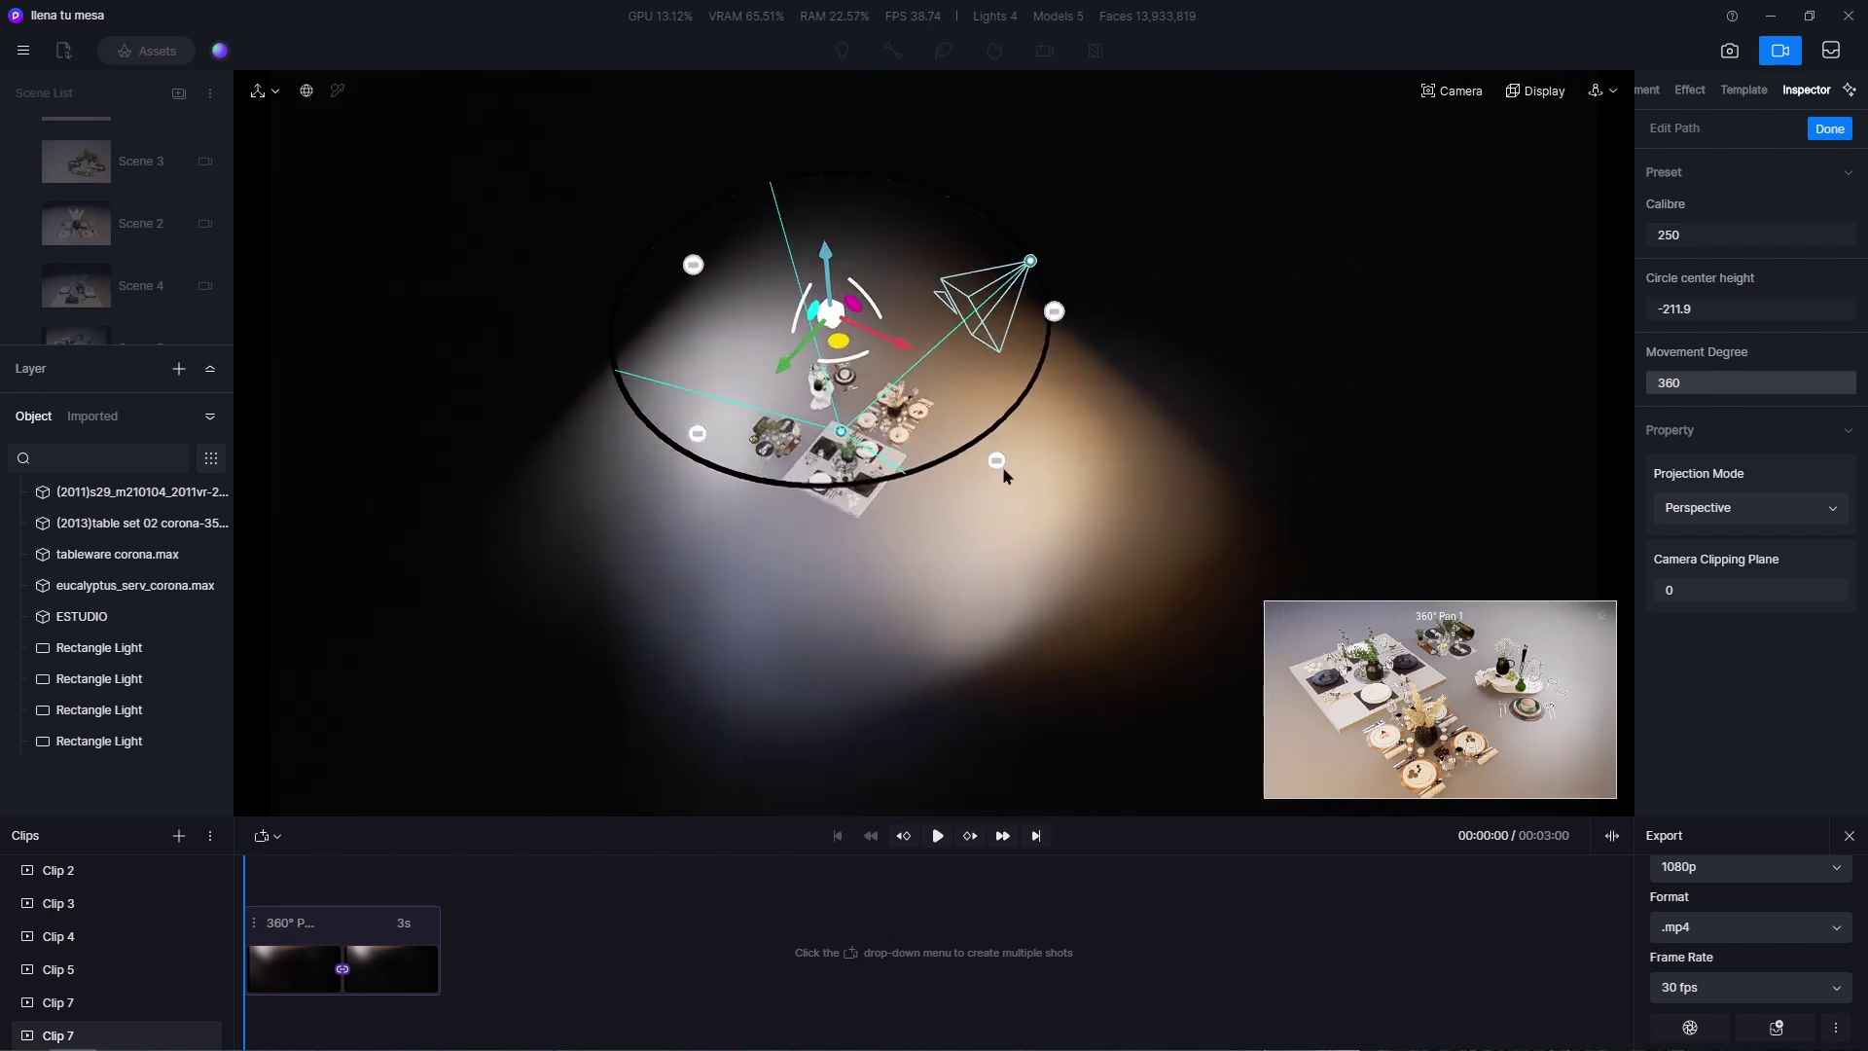
{"action": "right_click_drag", "start_coordinate": [1206, 428], "coordinate": [798, 343]}
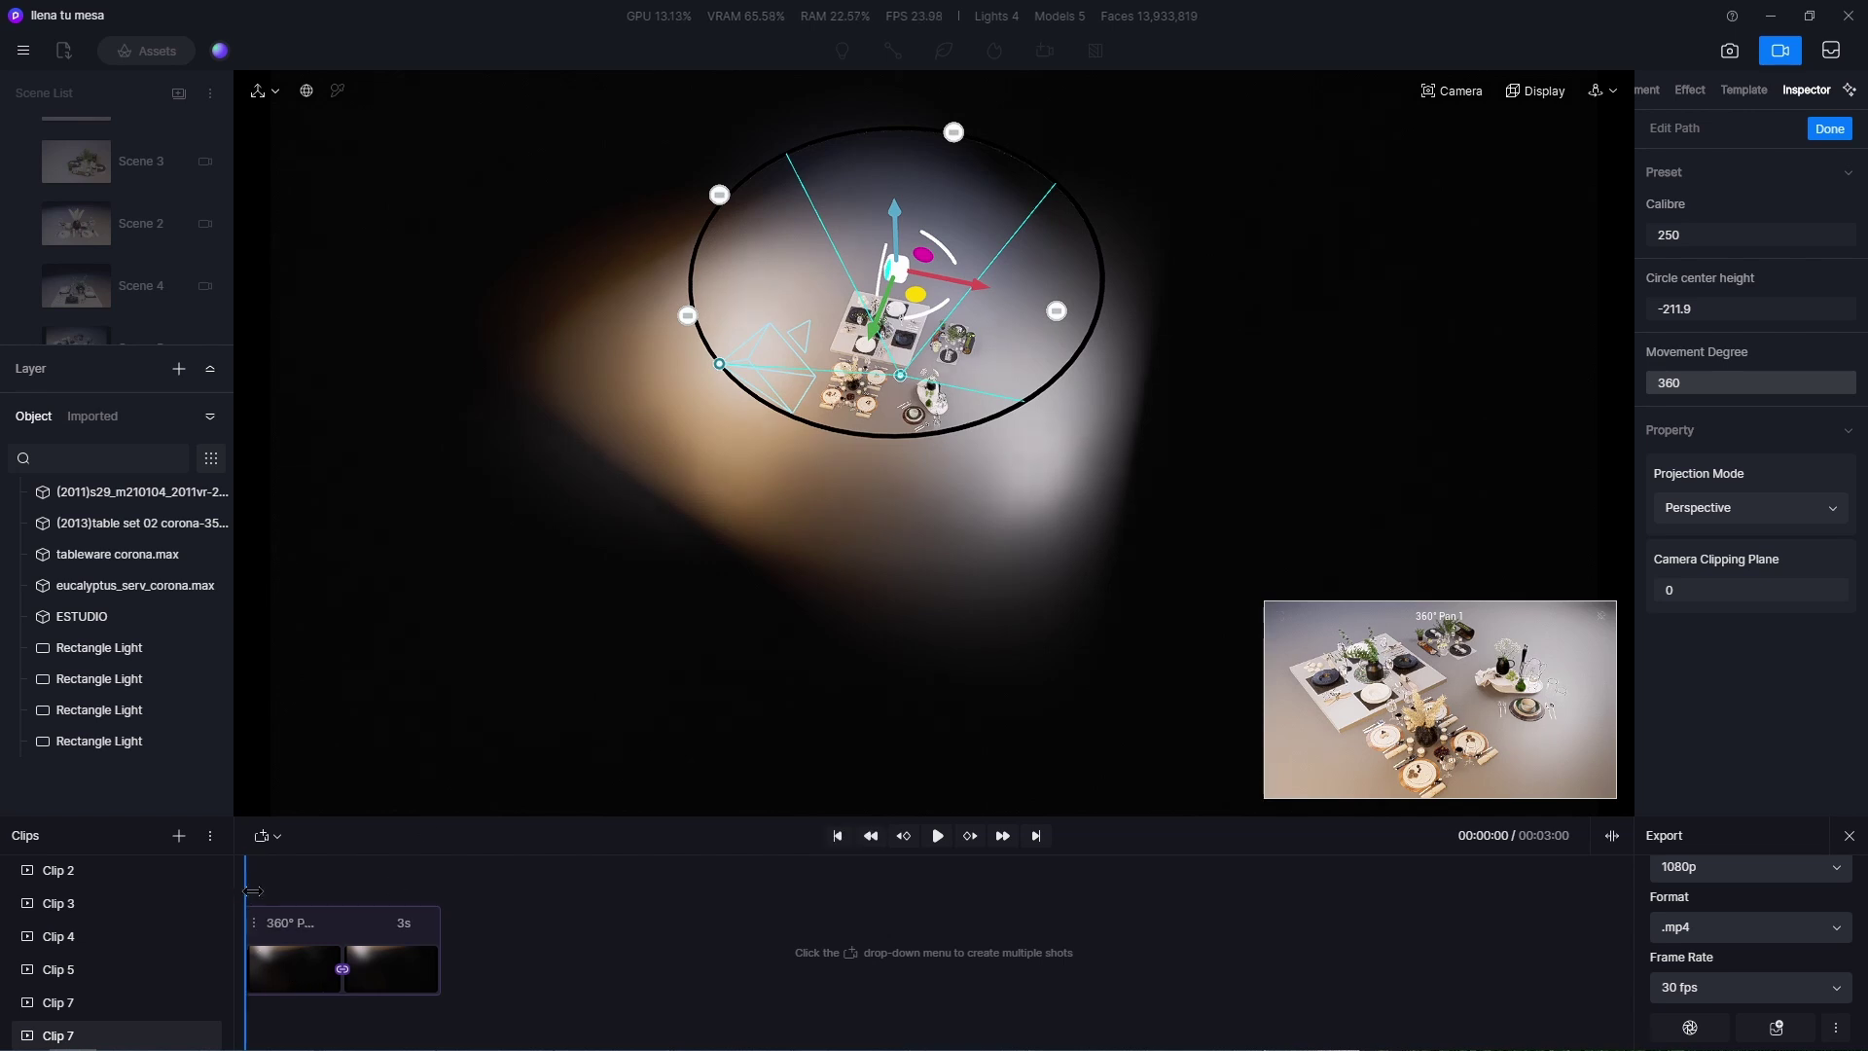
{"action": "key", "text": "space"}
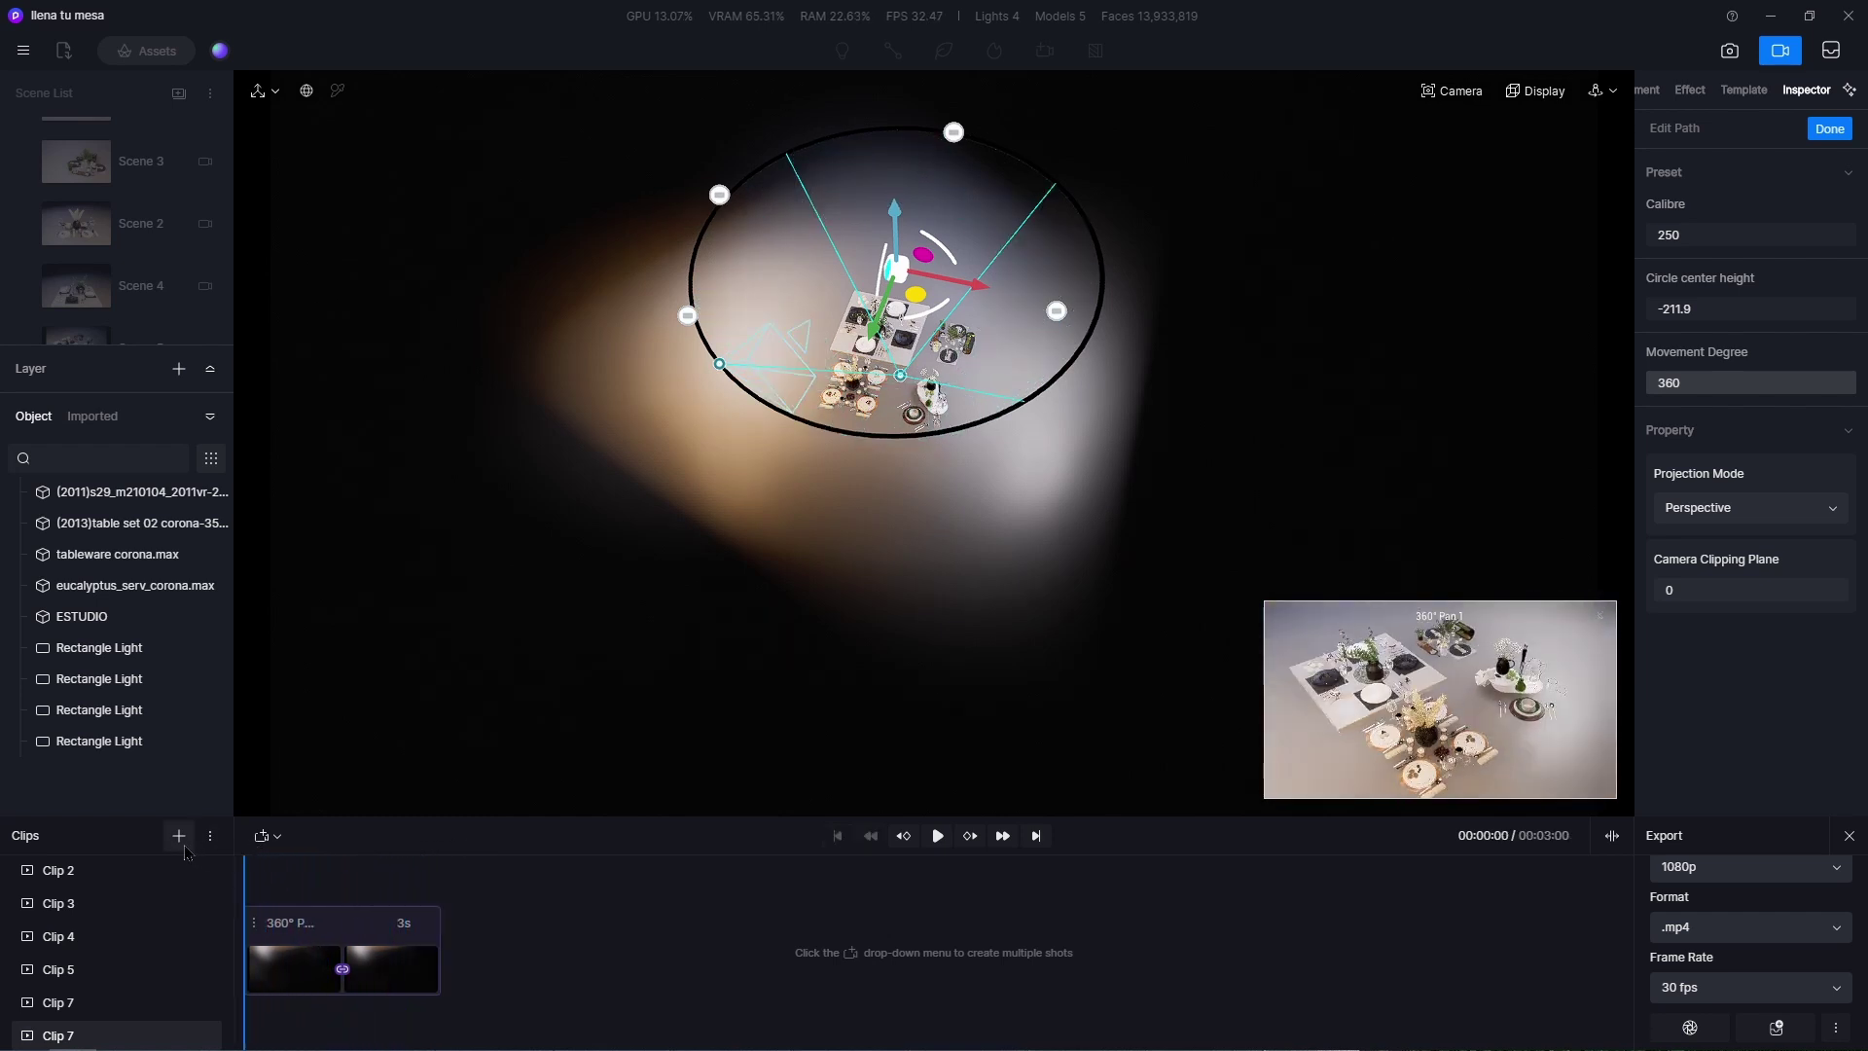
{"action": "left_click", "coordinate": [937, 836]}
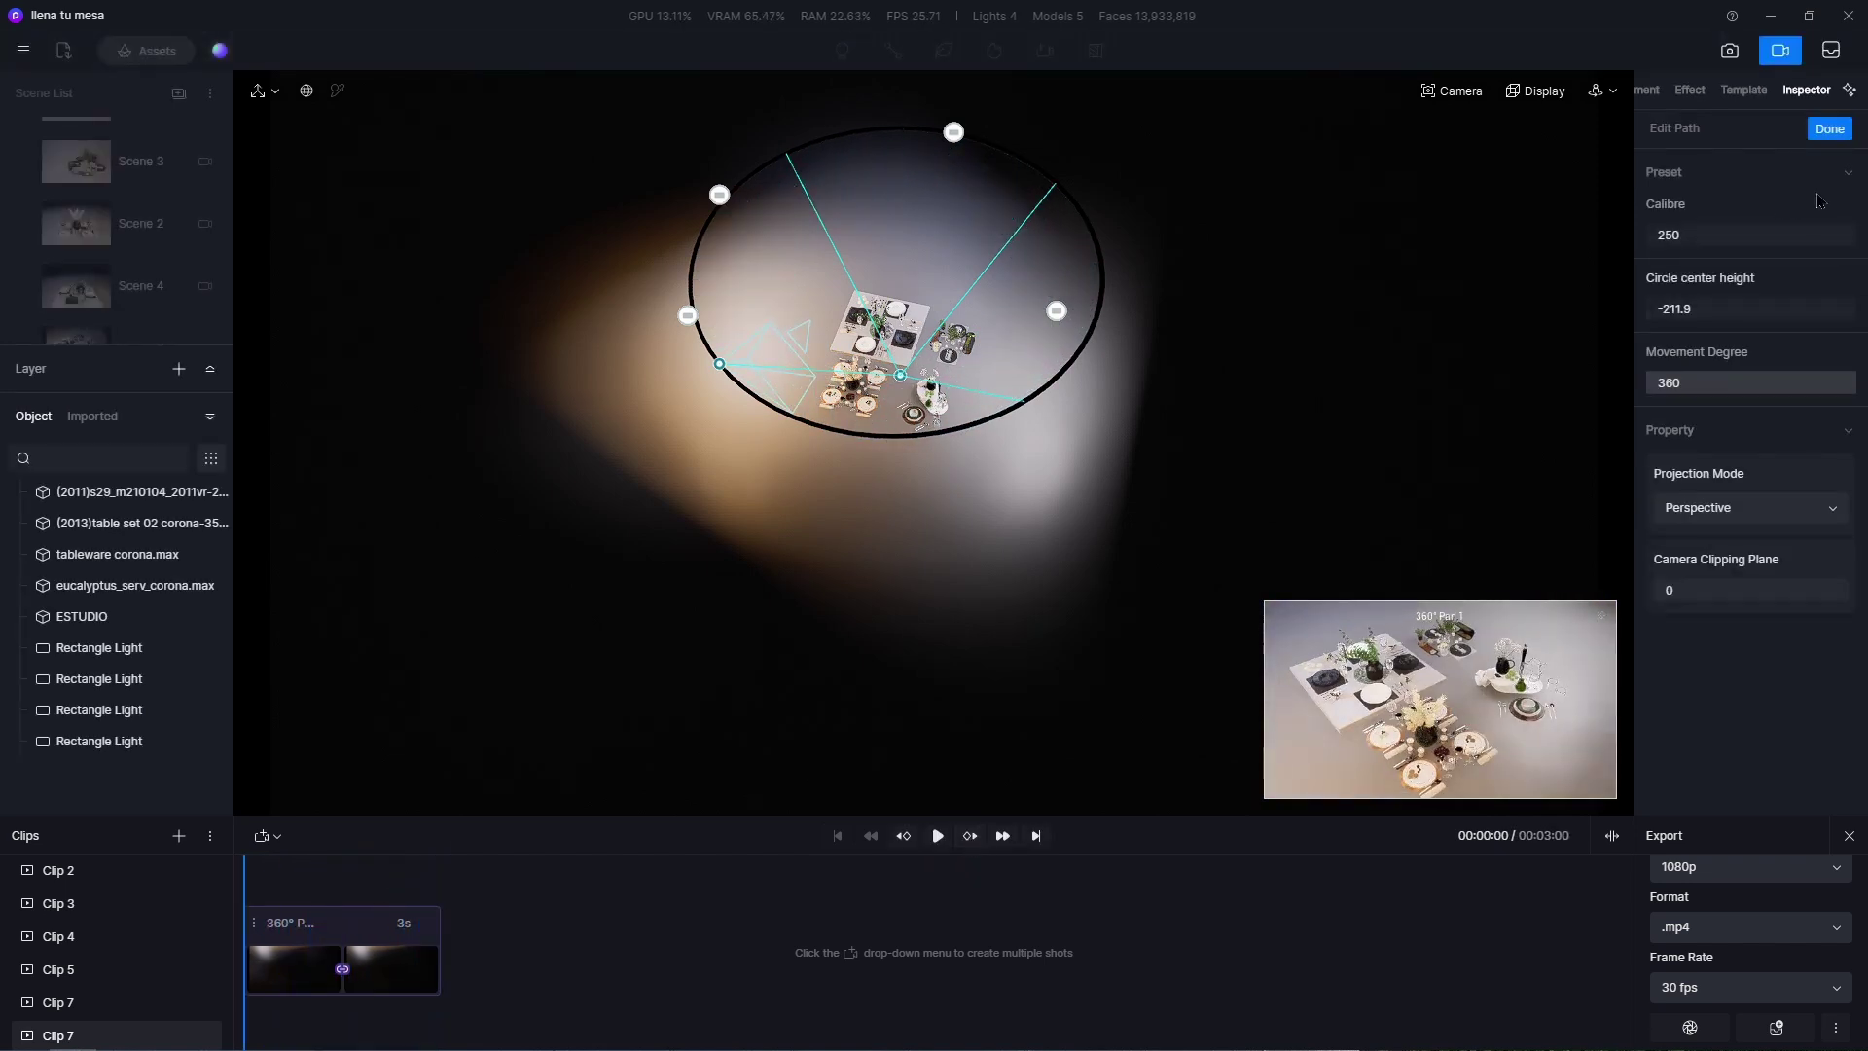
{"action": "left_click", "coordinate": [1830, 132]}
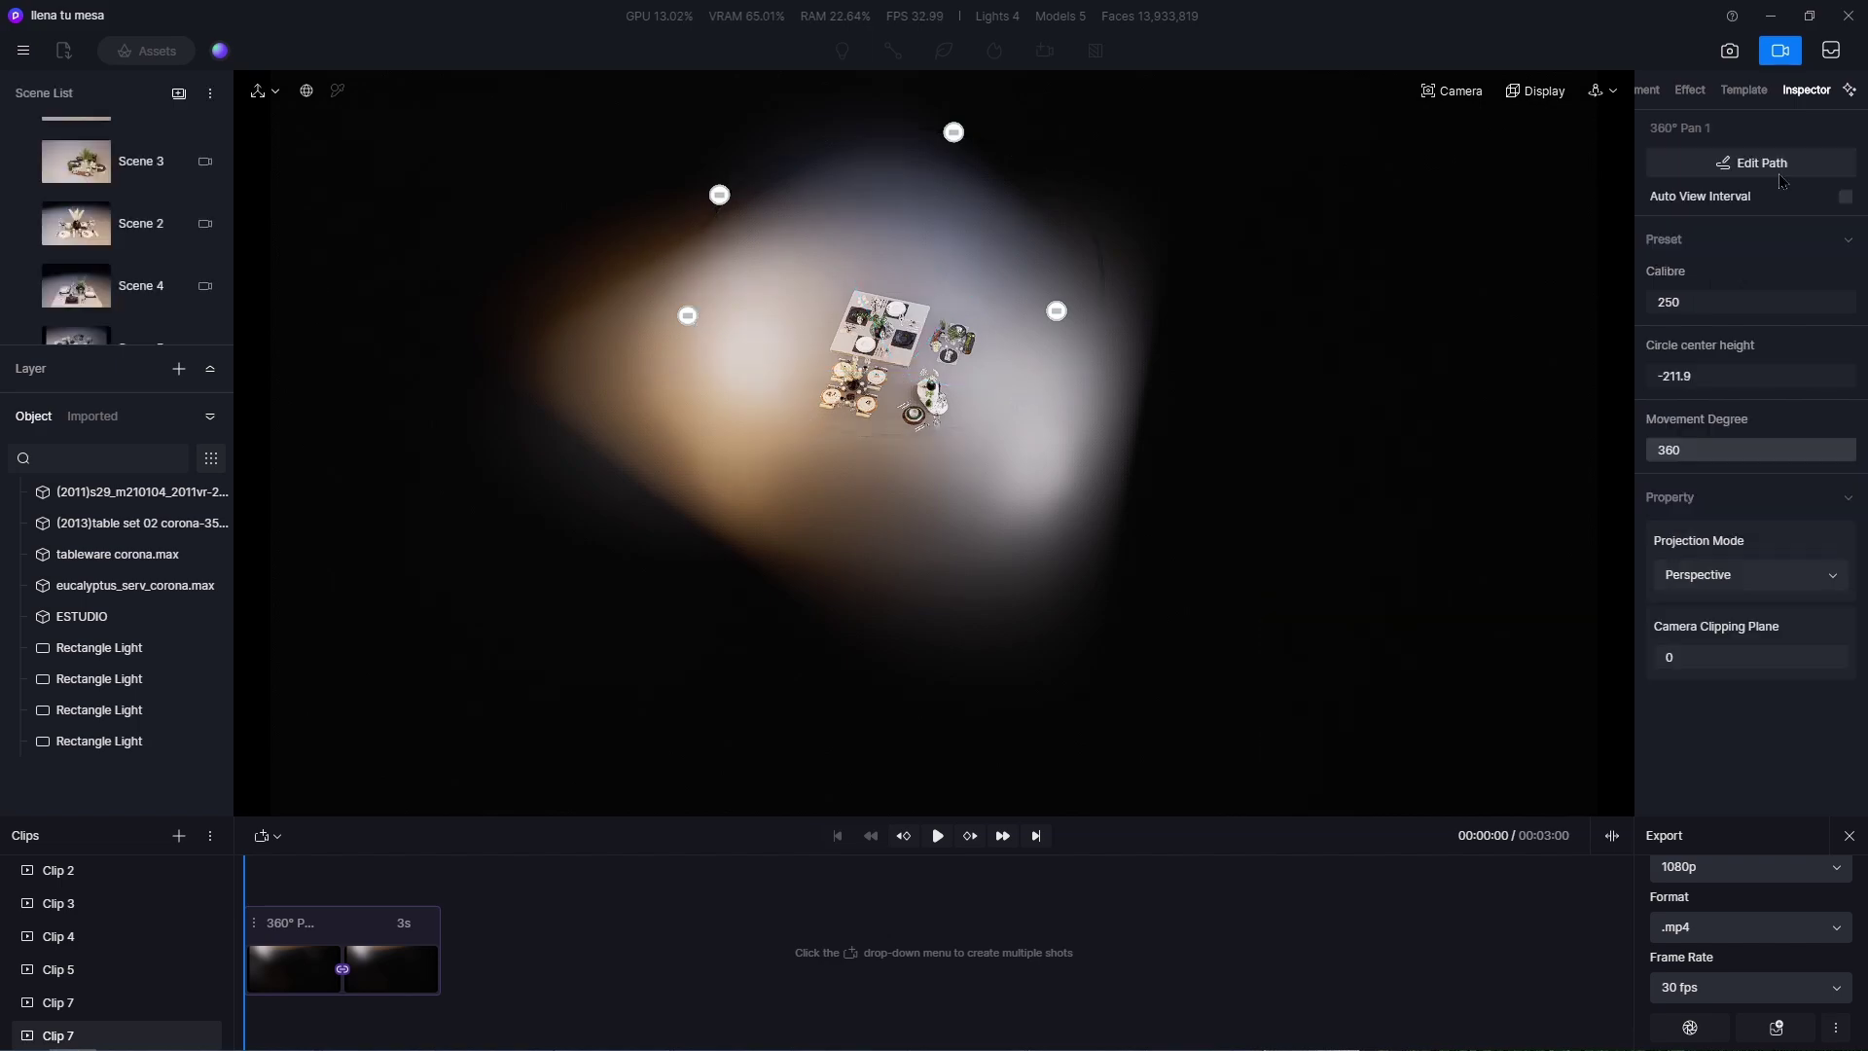
Play the finished 360° Pan shot and set its duration to 15 seconds.
{"action": "left_click", "coordinate": [936, 836]}
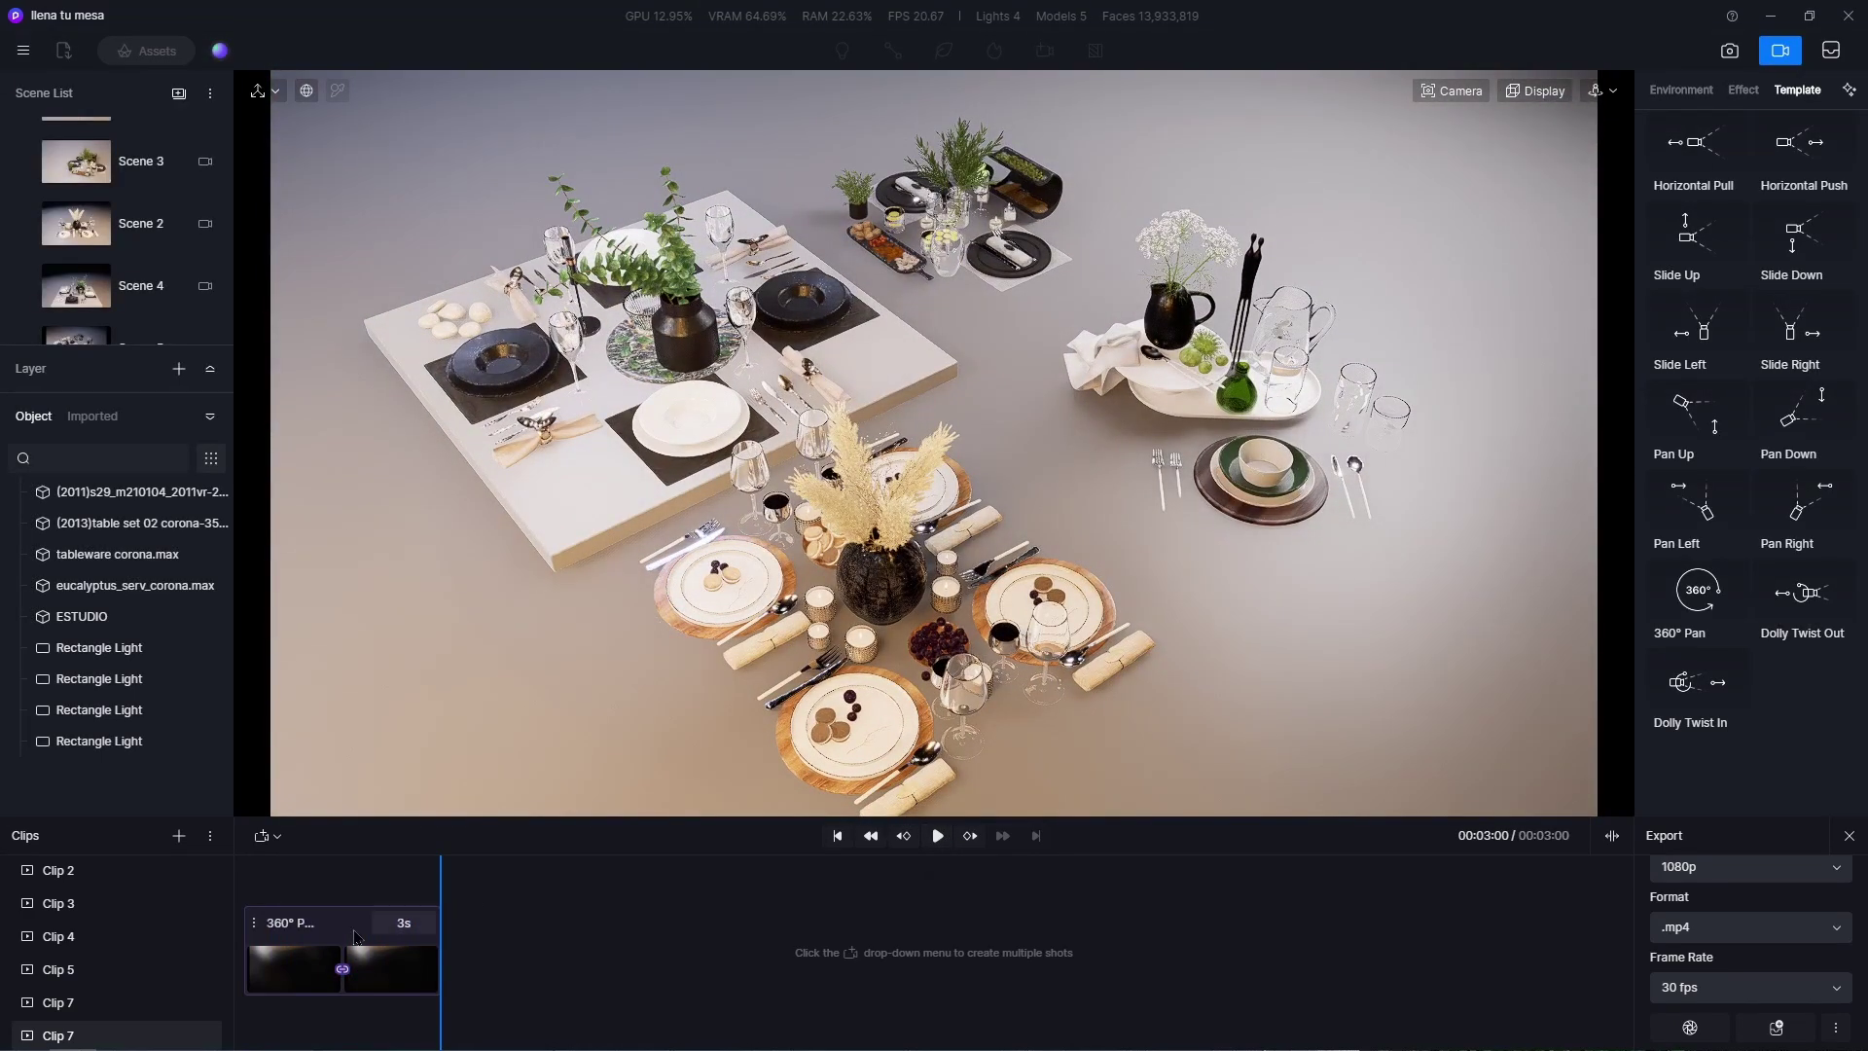
{"action": "left_click", "coordinate": [421, 930]}
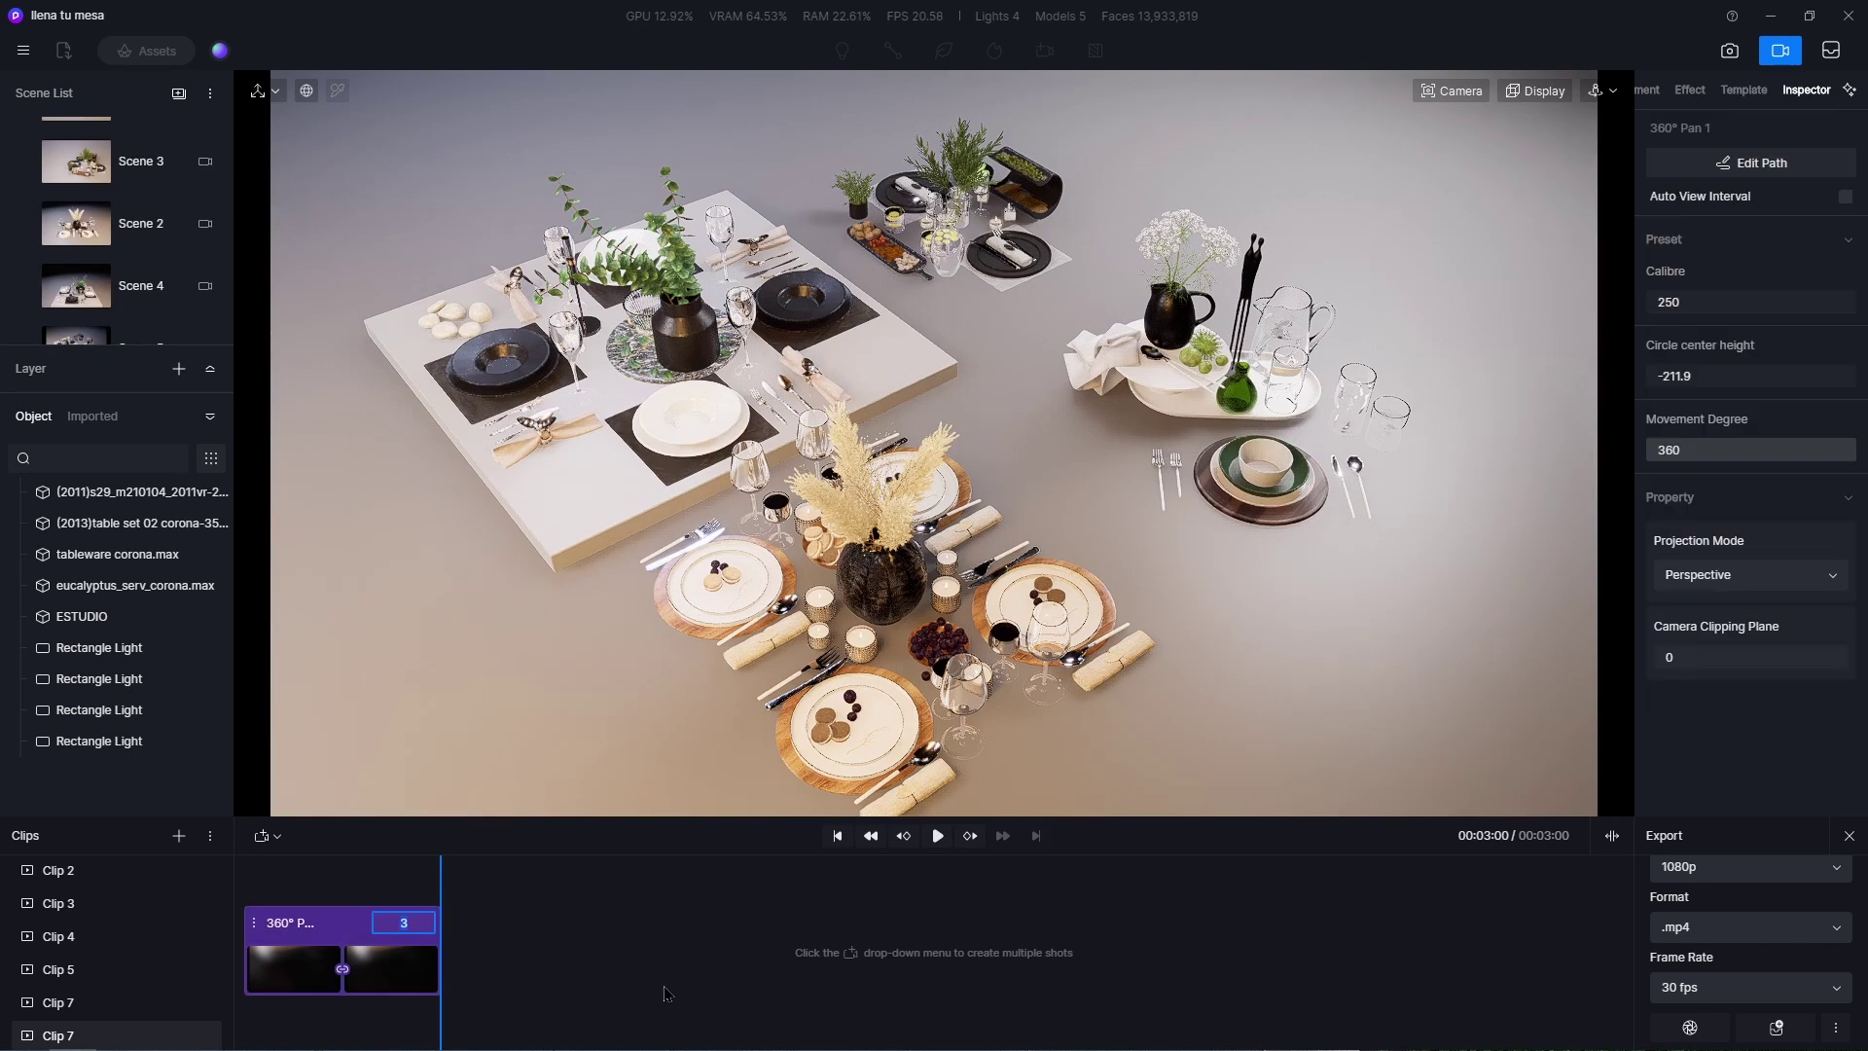
{"action": "key", "text": "Return"}
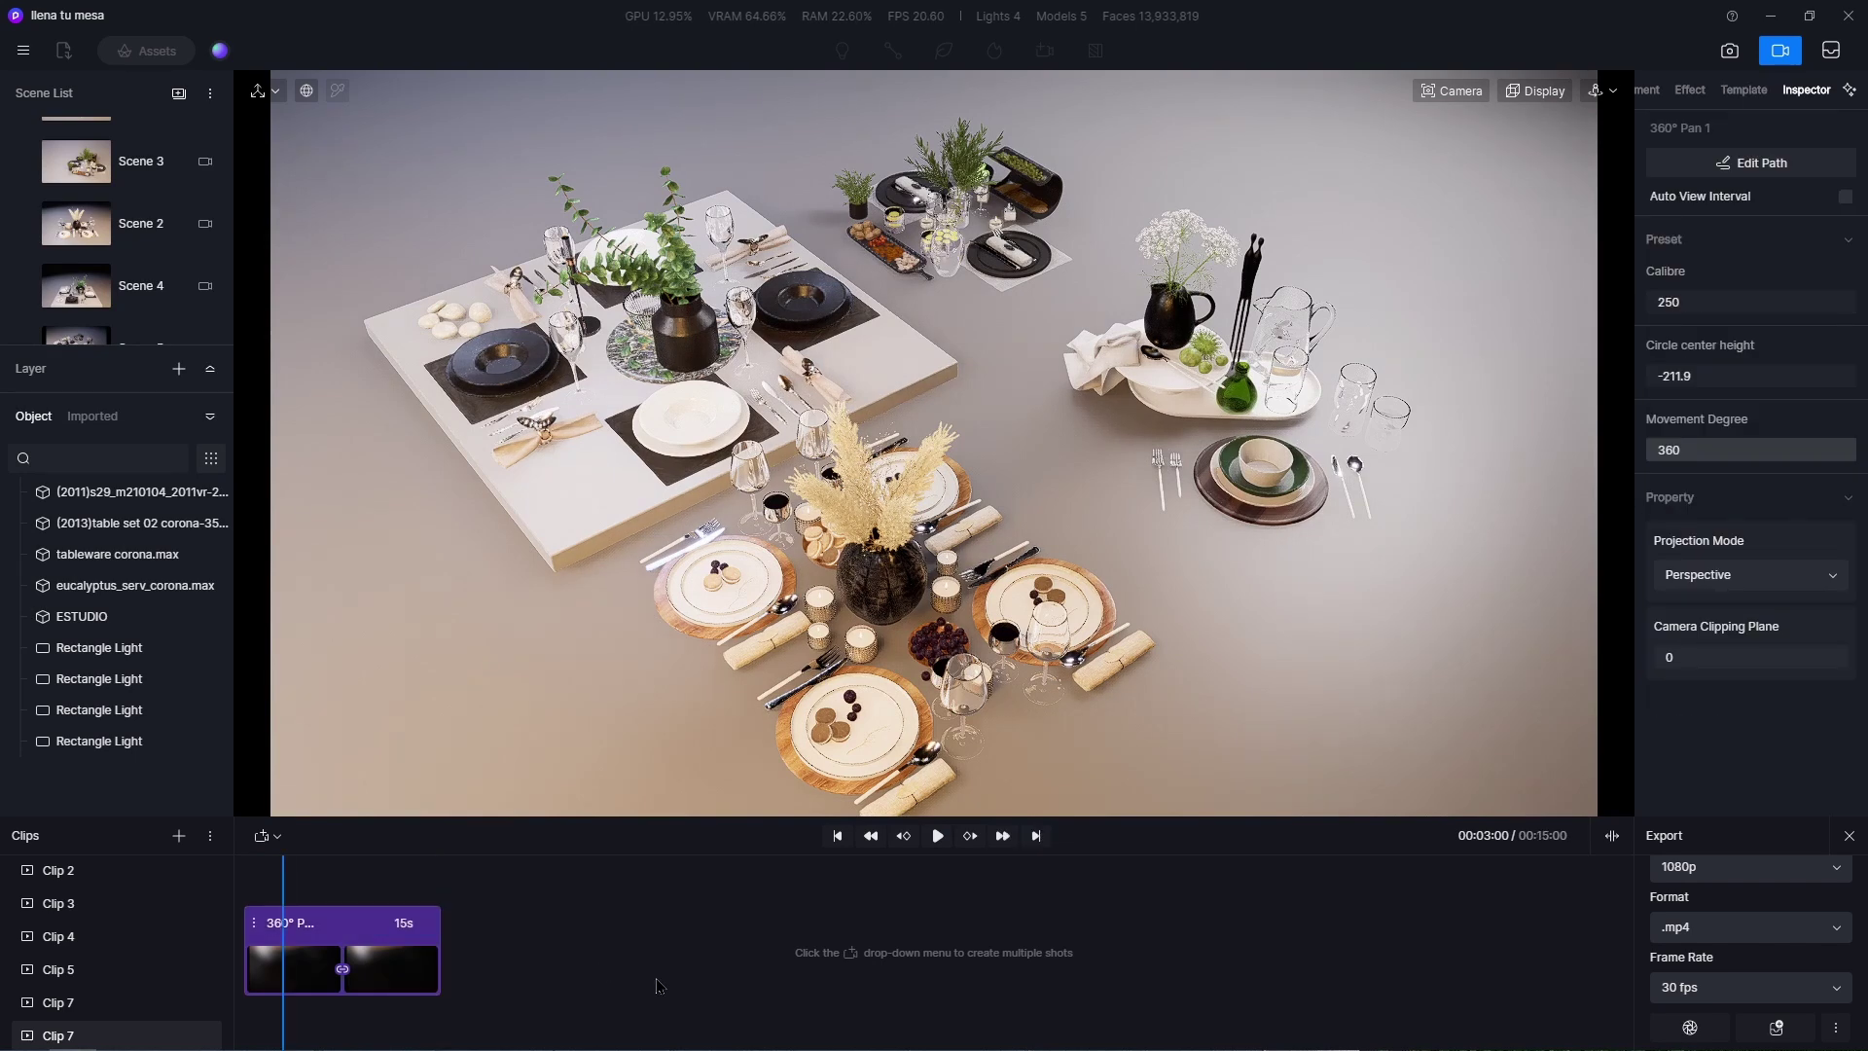
Set the 360° Pan shot's Calibre to 275, save the project and replay the shot from the start.
{"action": "left_click_drag", "start_coordinate": [280, 885], "coordinate": [245, 884]}
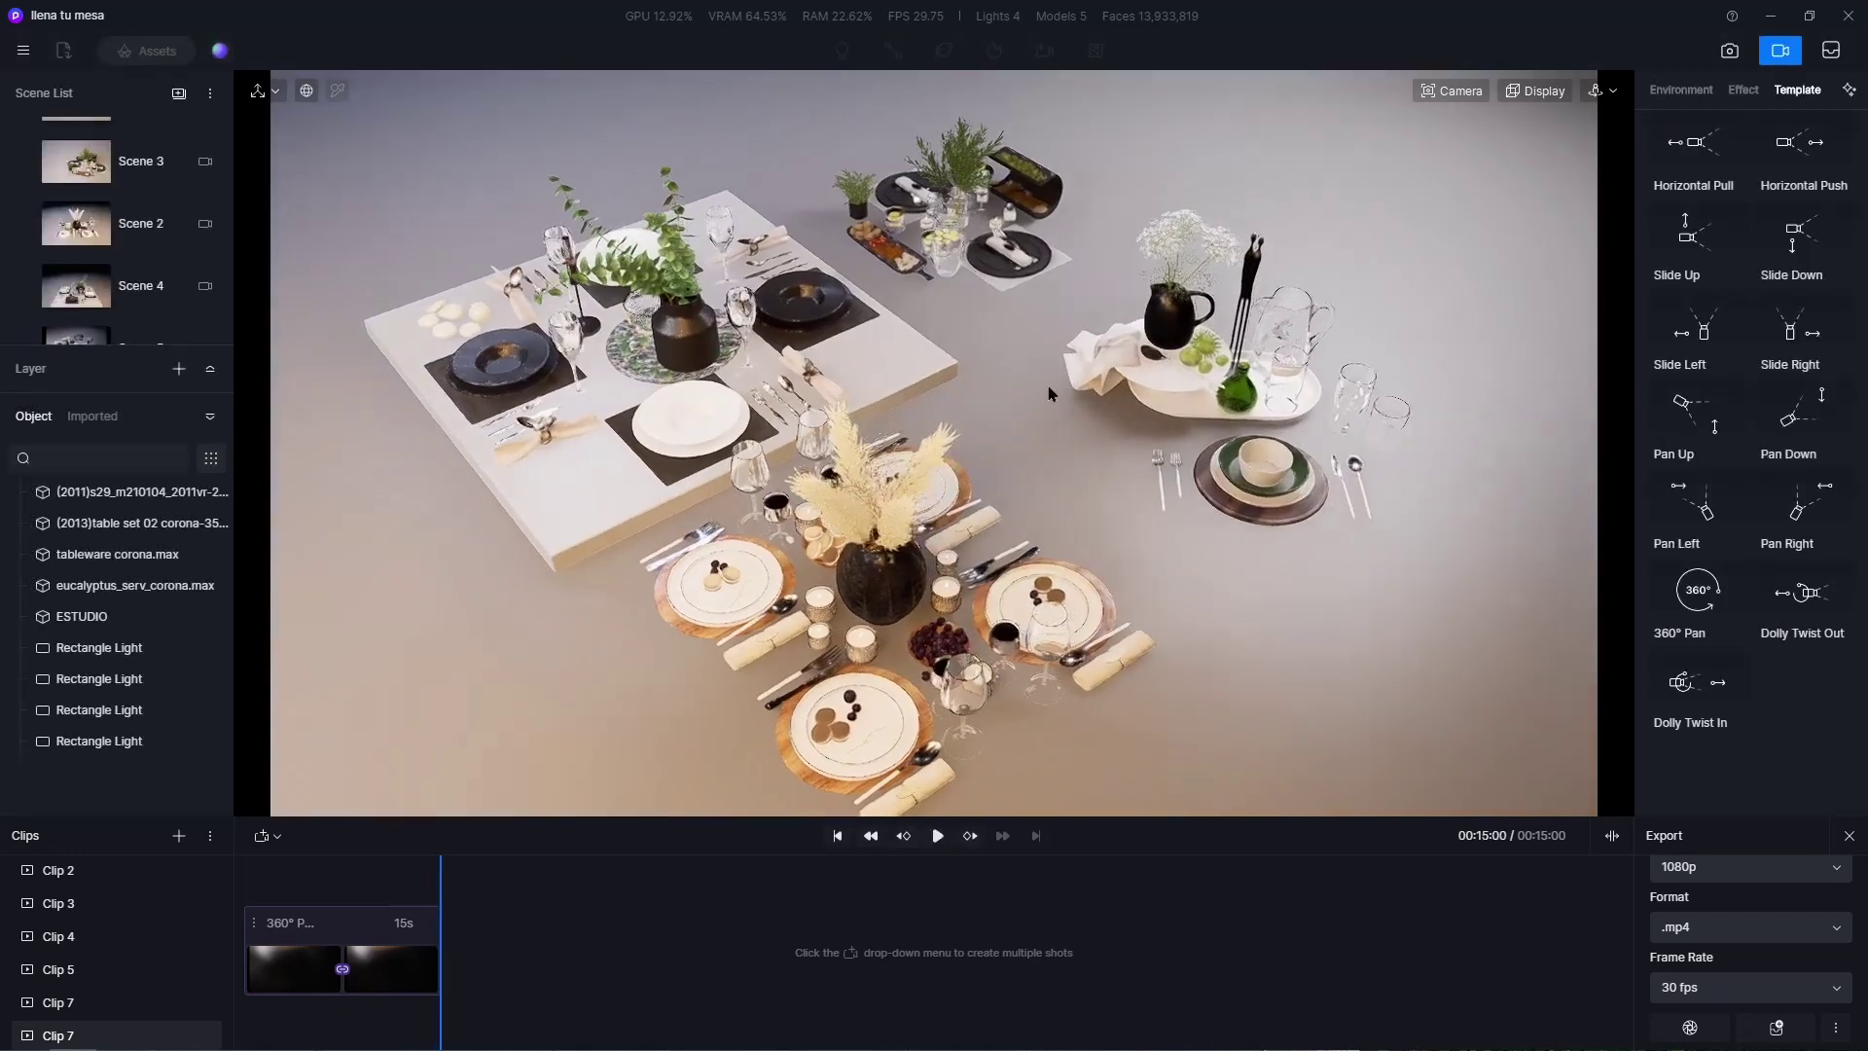
{"action": "left_click", "coordinate": [338, 937]}
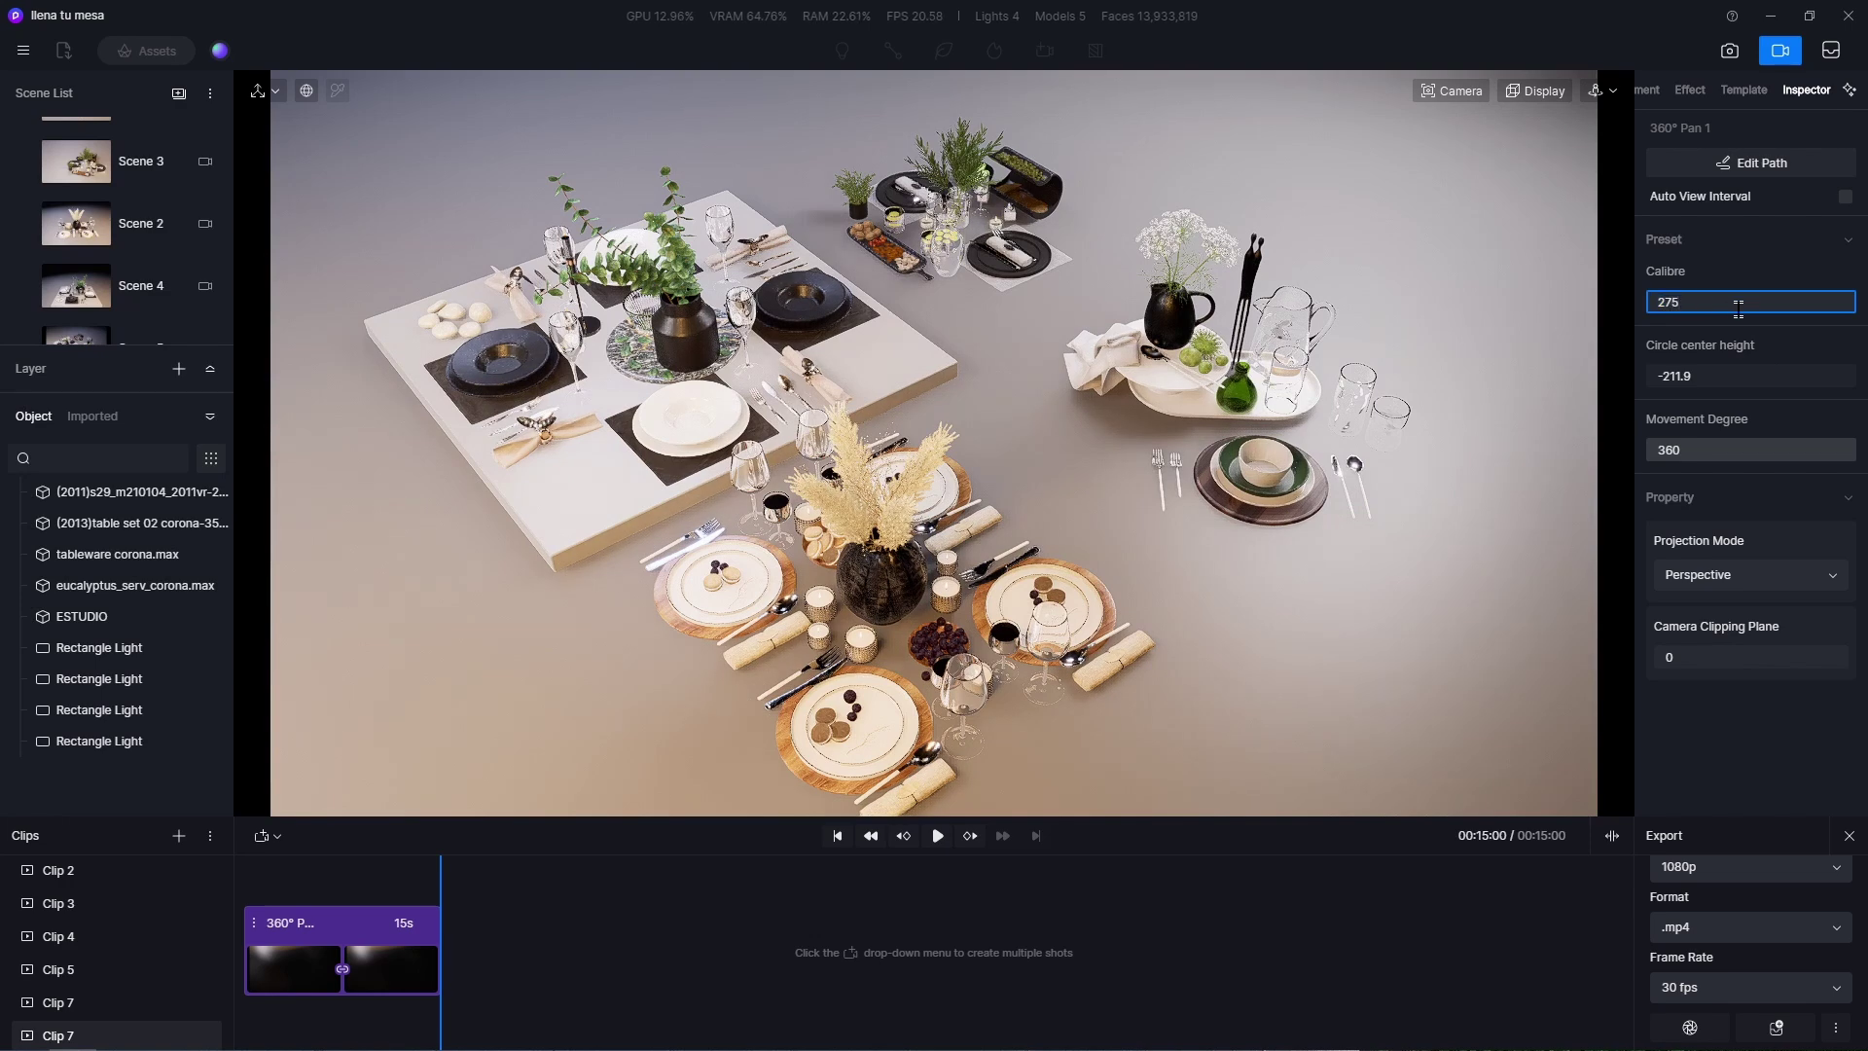
{"action": "key", "text": "ctrl+s"}
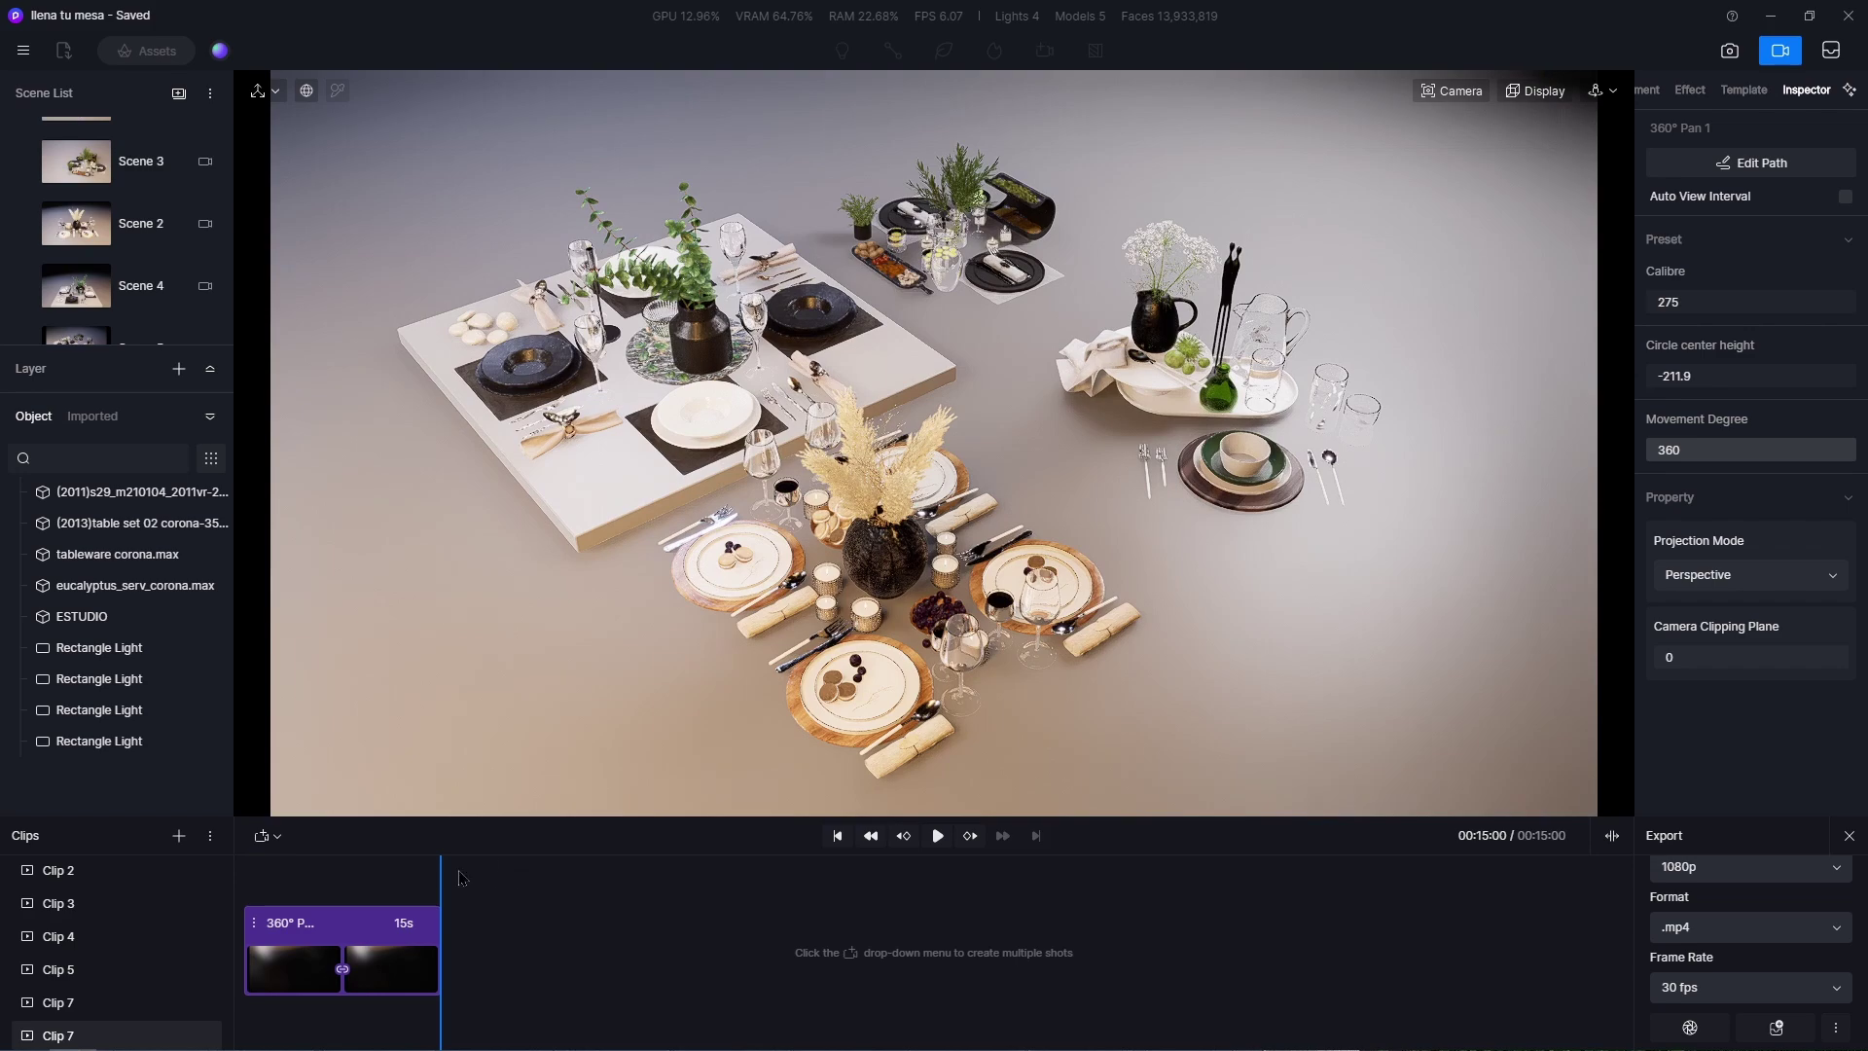
{"action": "left_click", "coordinate": [511, 890]}
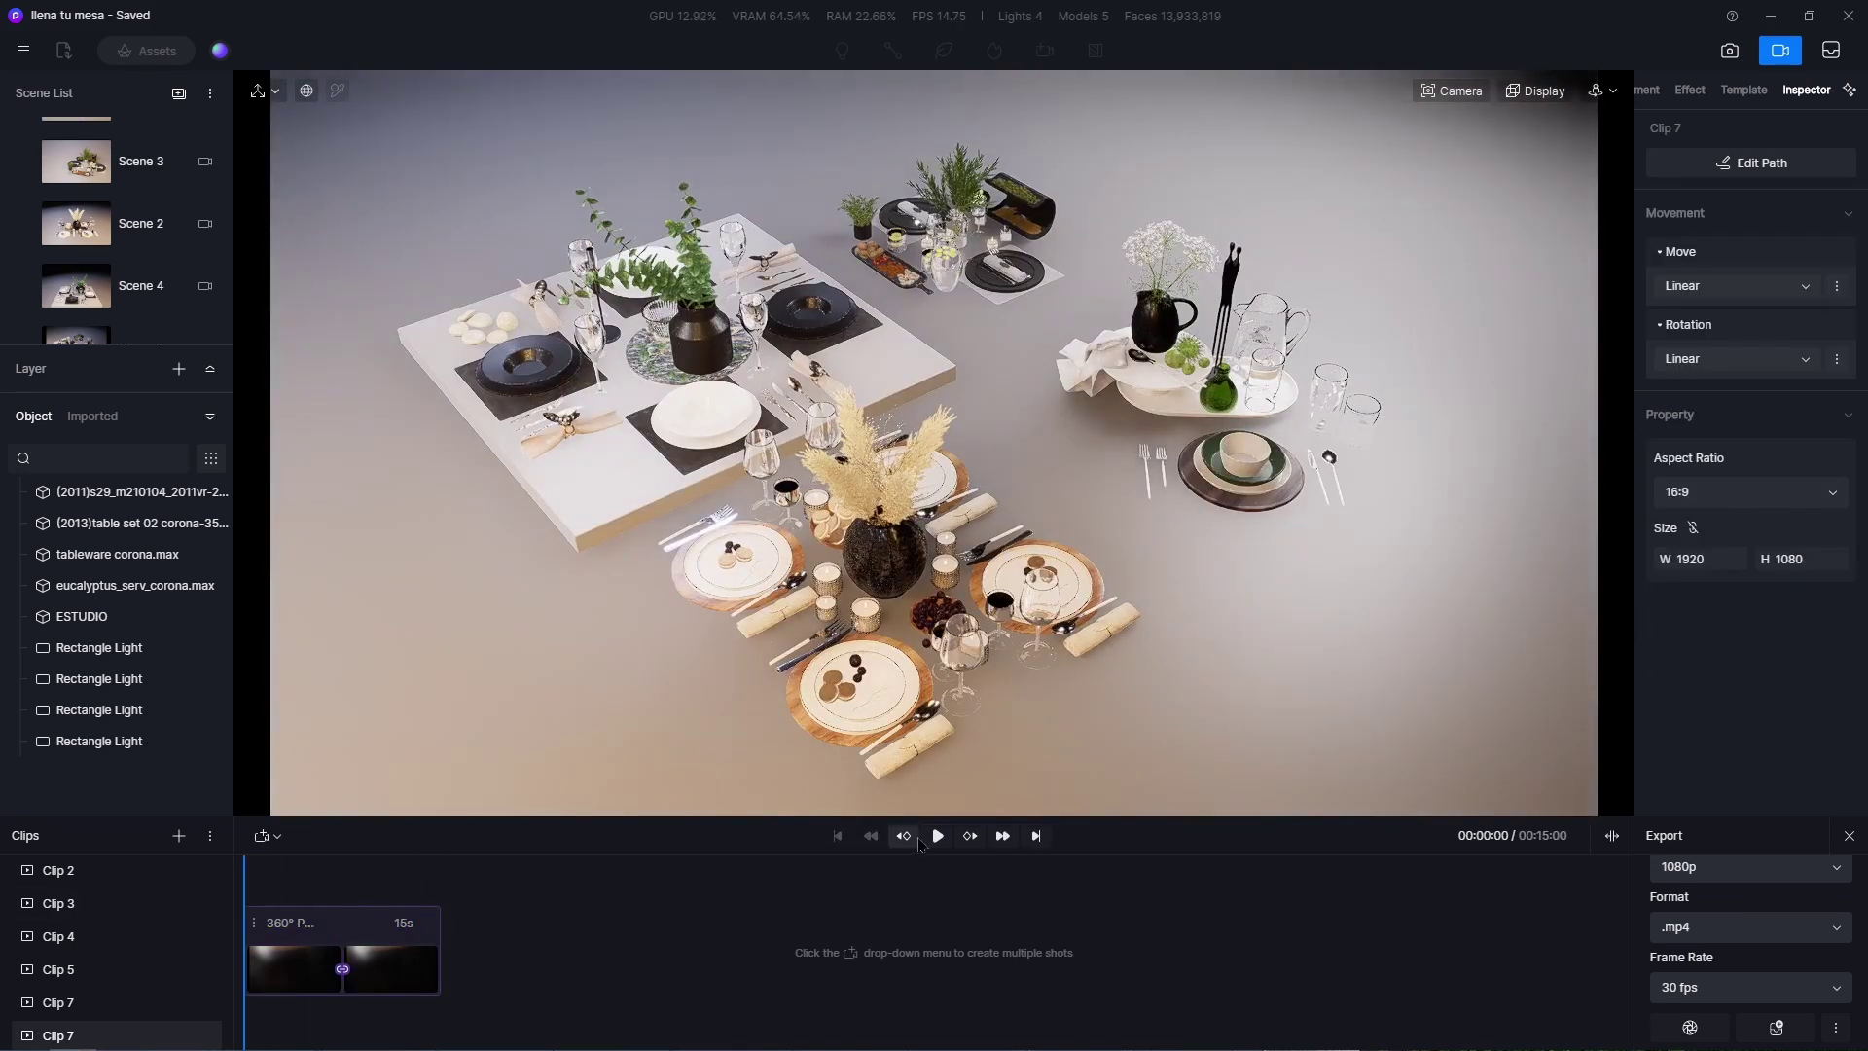
{"action": "left_click", "coordinate": [935, 839]}
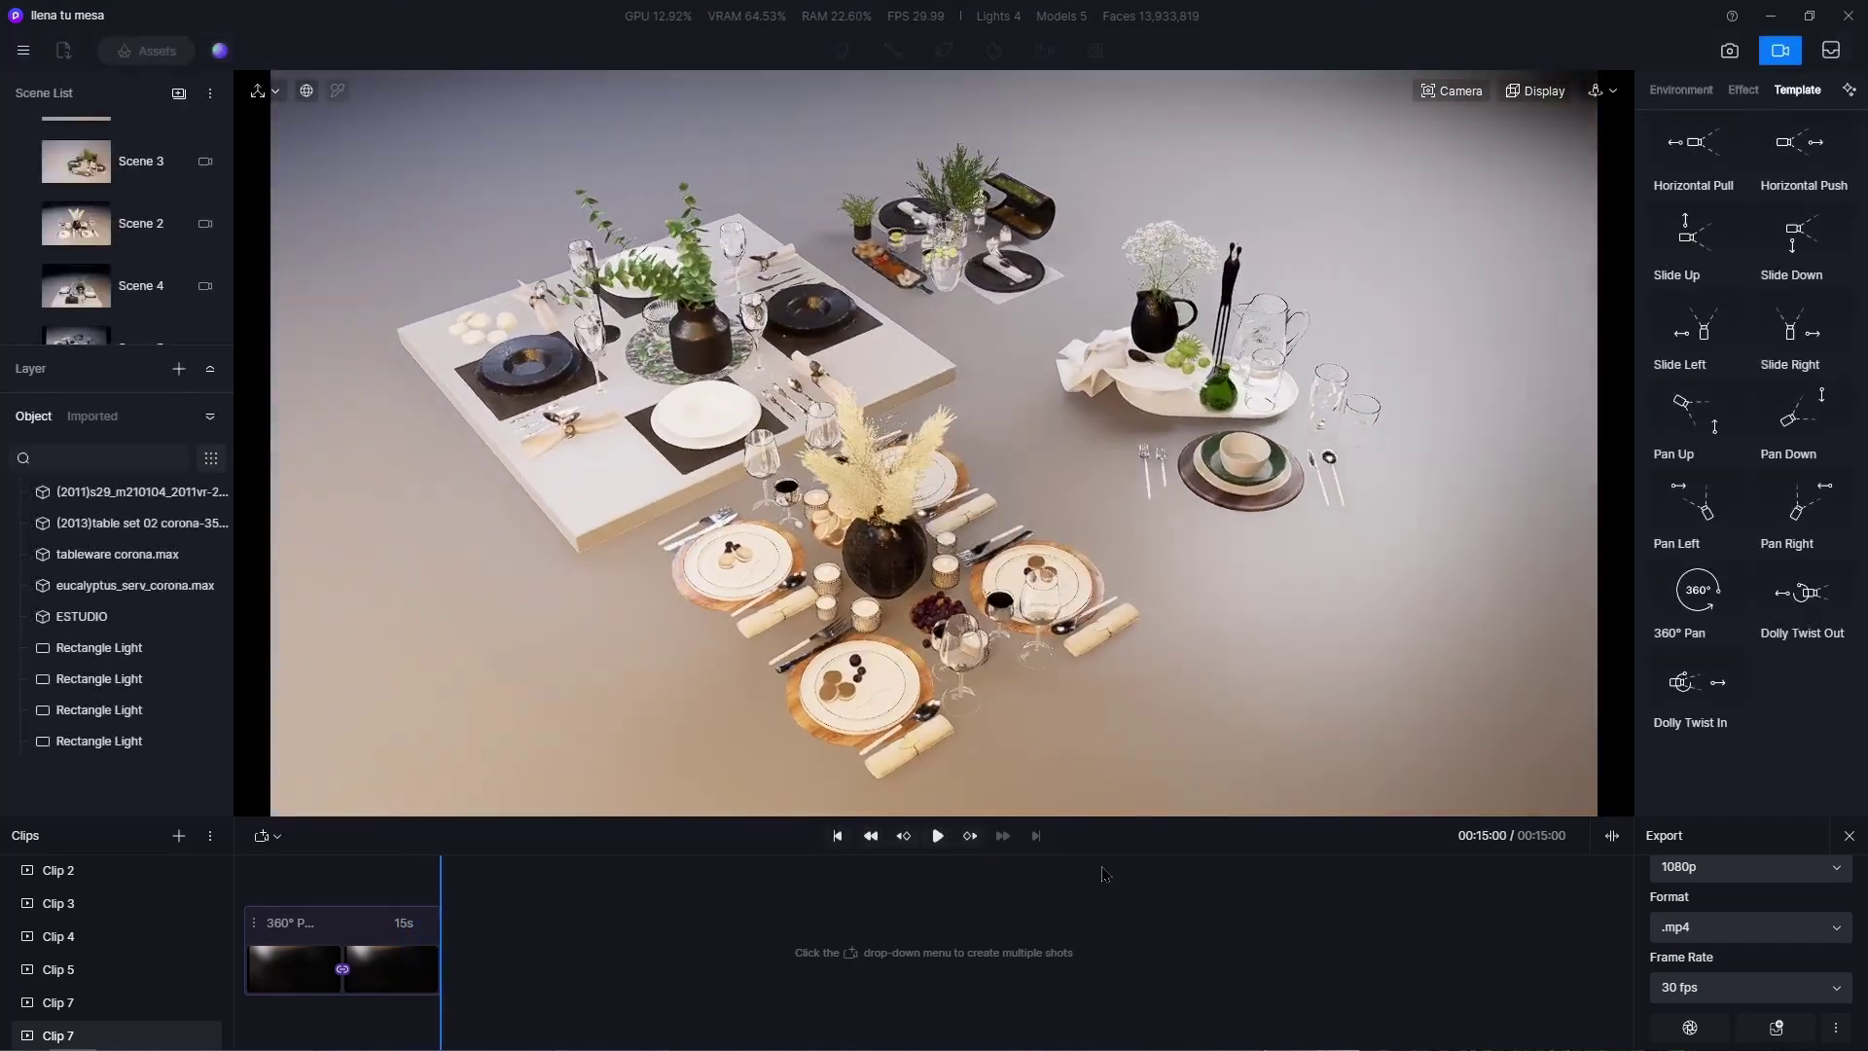
Try the Two-point Perspective projection mode on the 360° Pan shot and switch back to Perspective.
{"action": "left_click", "coordinate": [353, 920]}
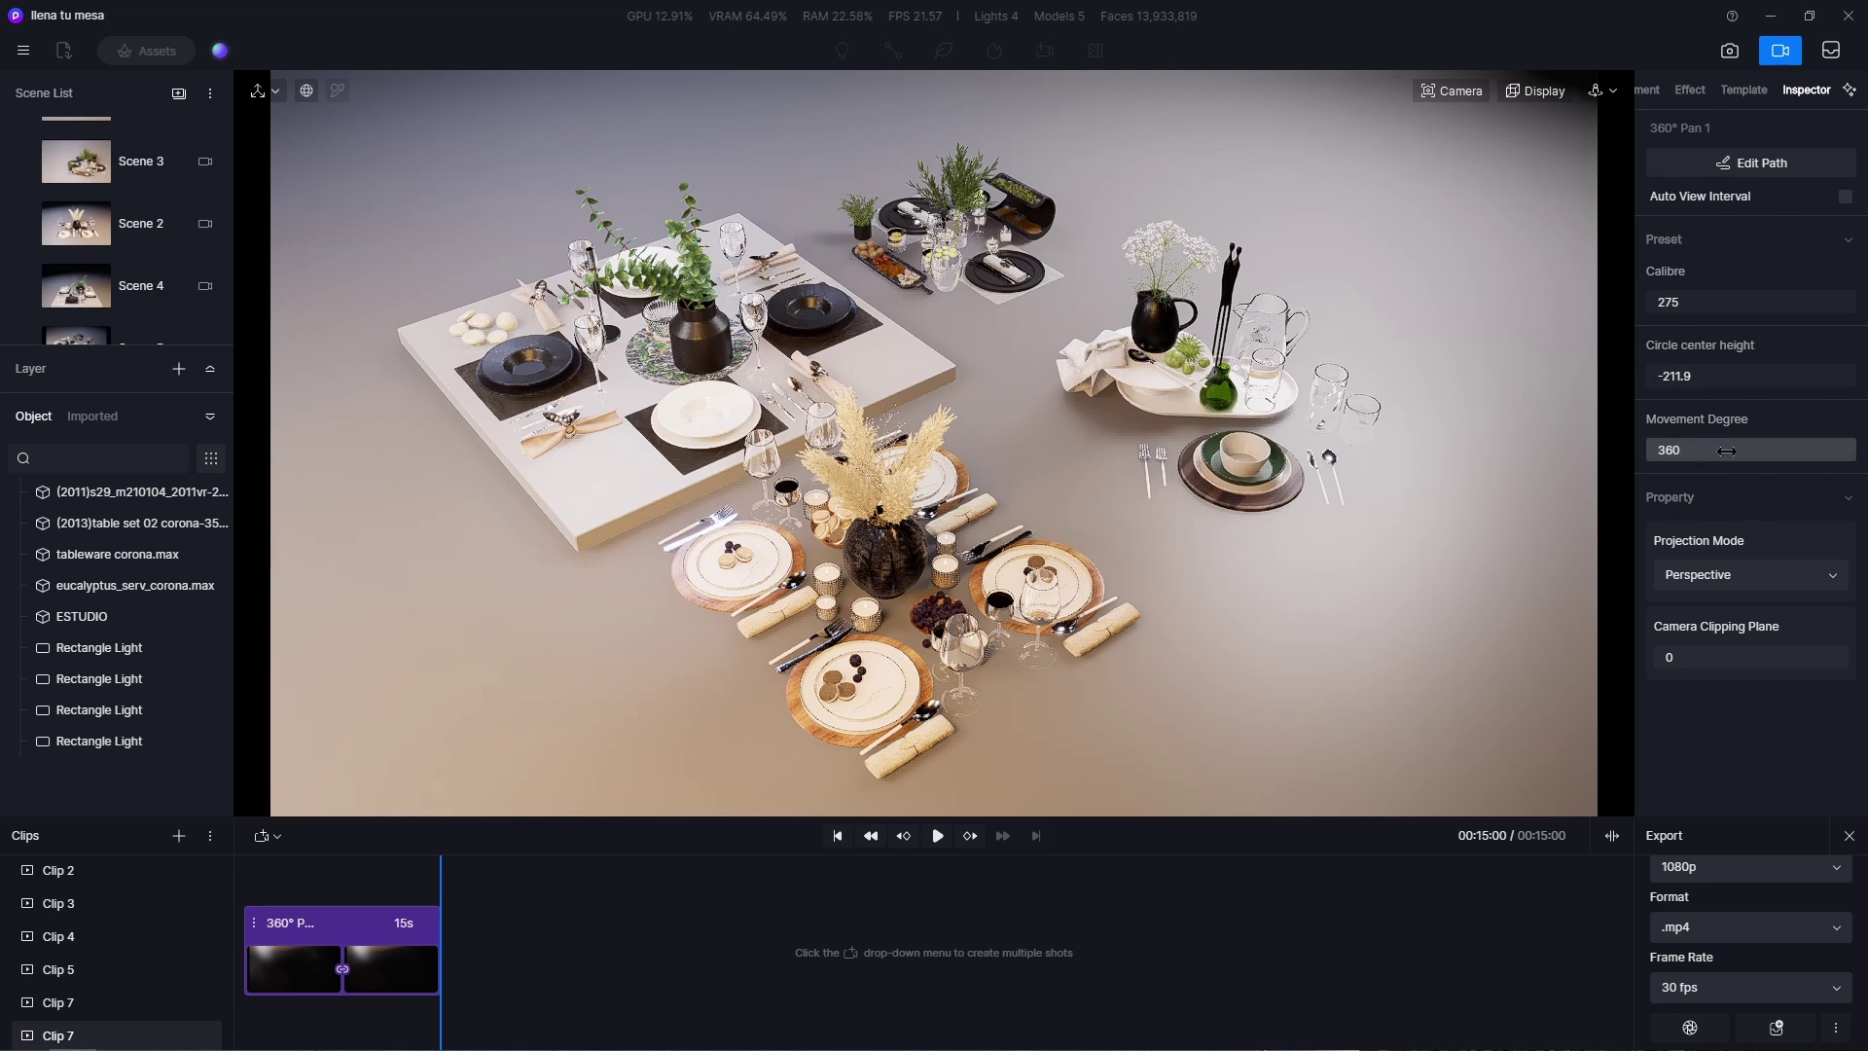
{"action": "left_click", "coordinate": [1806, 581]}
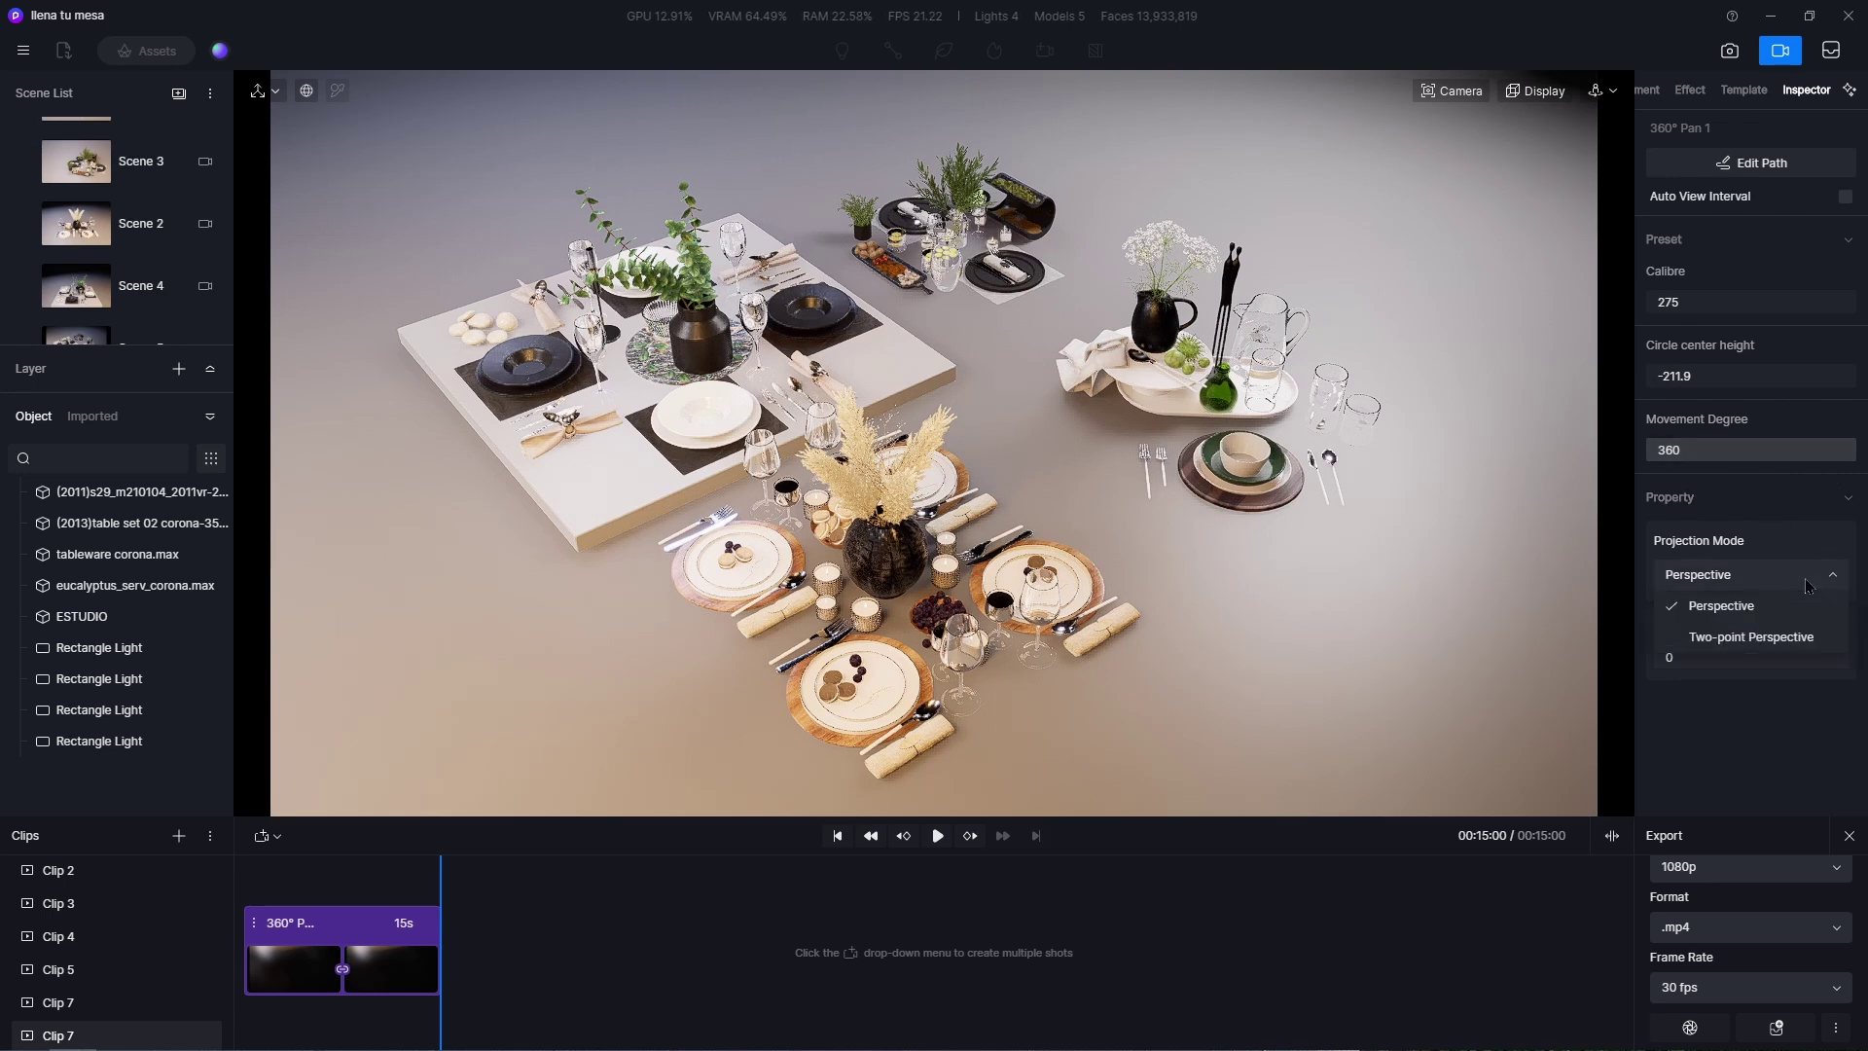
{"action": "left_click", "coordinate": [1770, 637]}
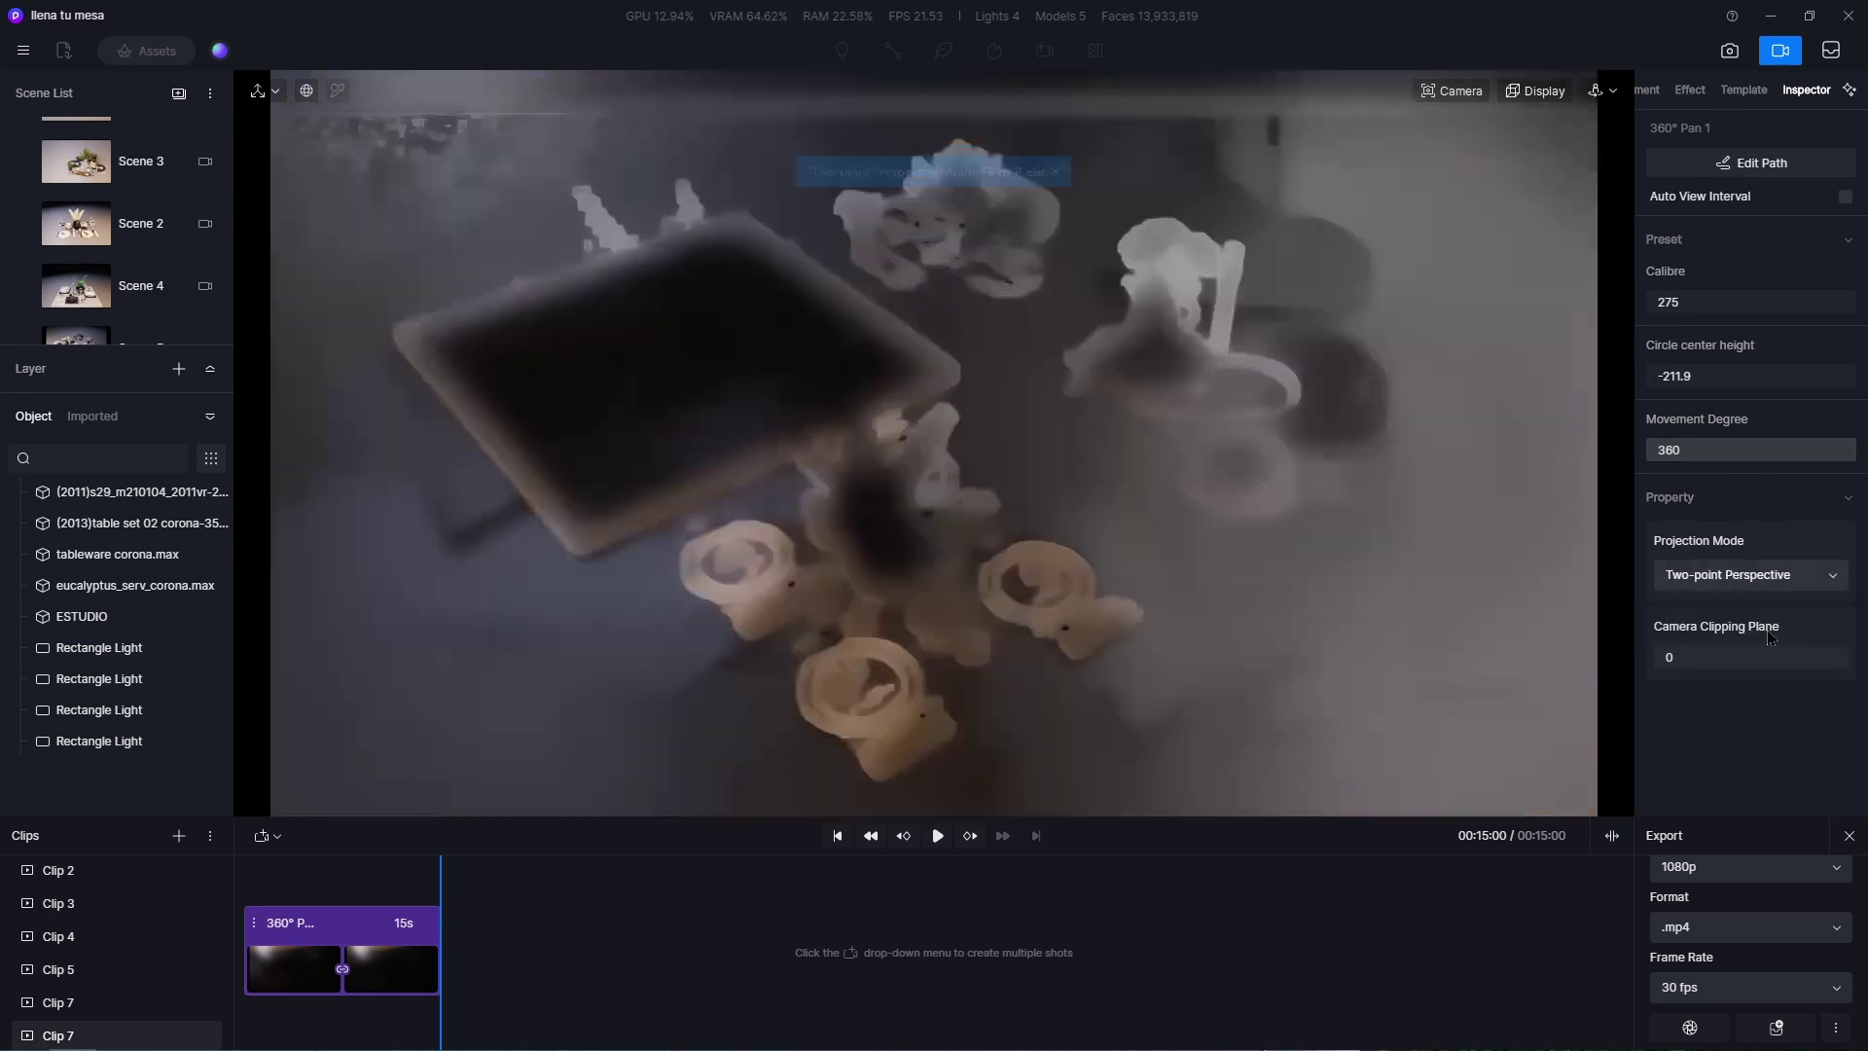
{"action": "left_click", "coordinate": [1785, 600]}
{"action": "left_click", "coordinate": [1786, 604]}
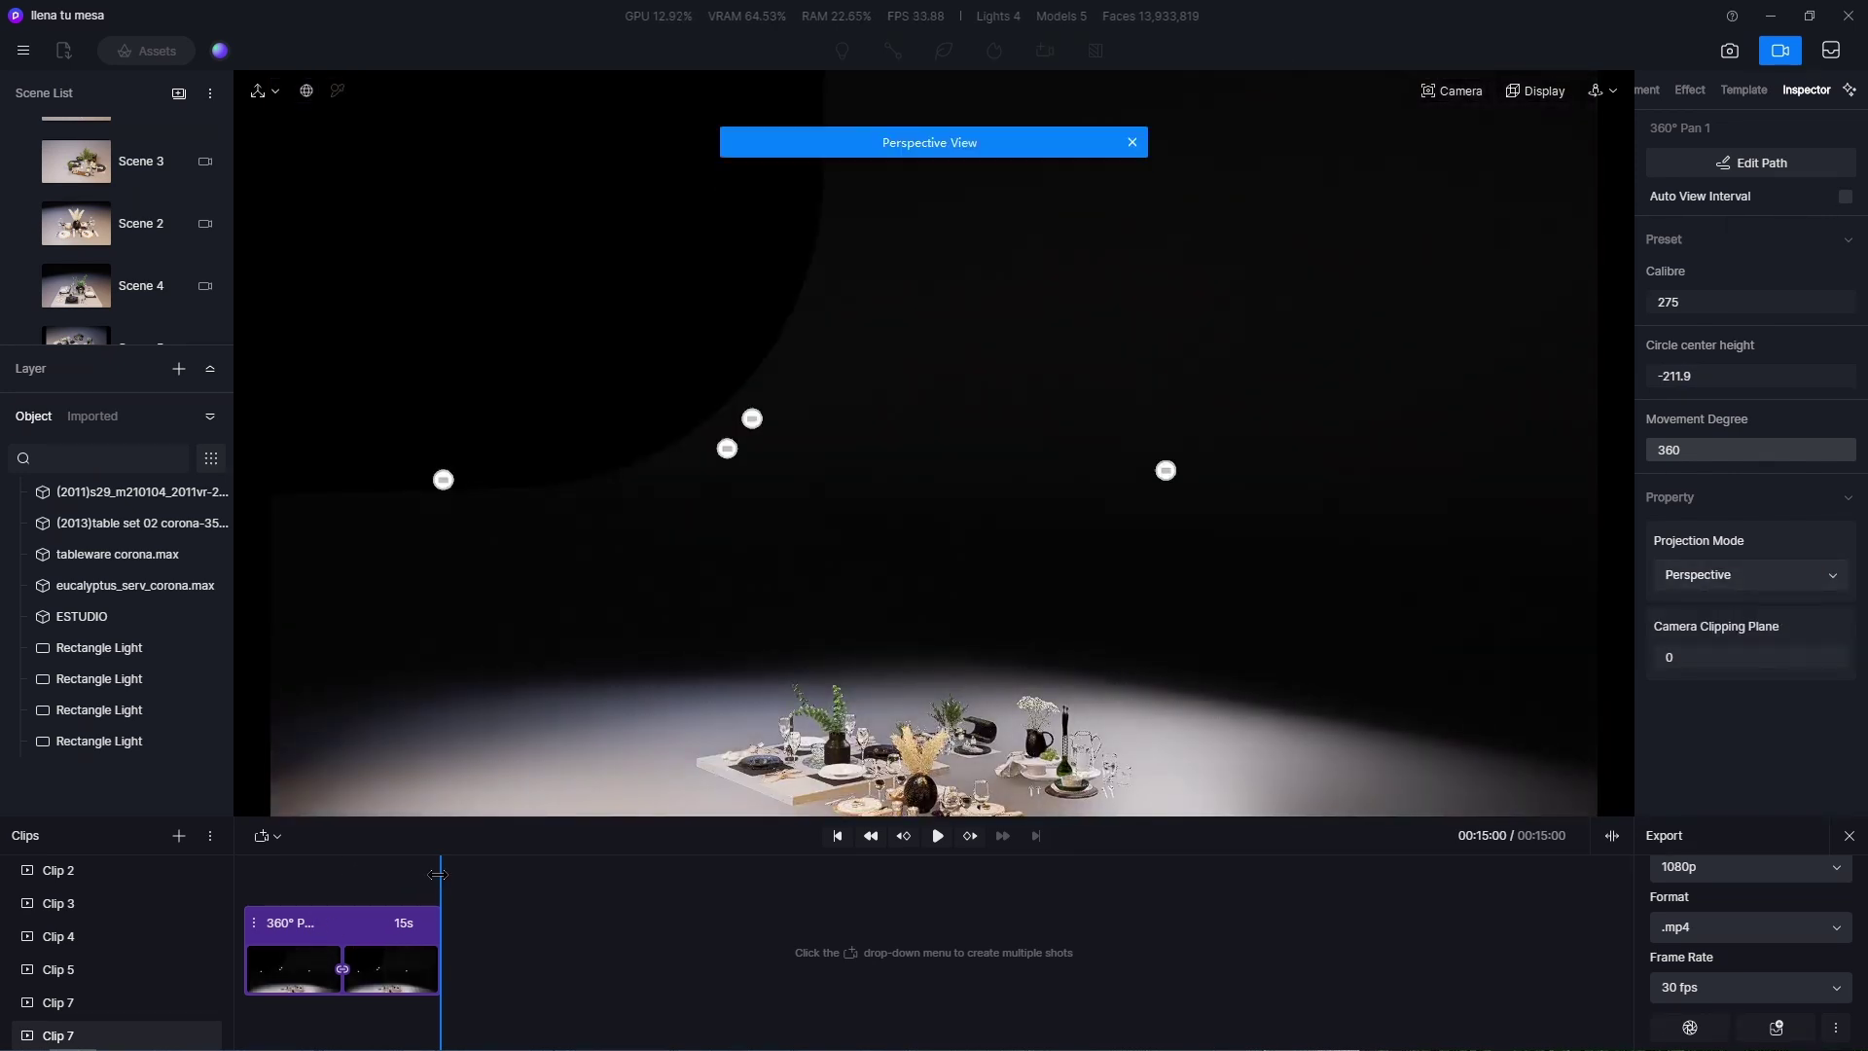
Preview the beginning of the 360° Pan shot and return the playhead to the start.
{"action": "left_click", "coordinate": [437, 875]}
{"action": "left_click", "coordinate": [937, 836]}
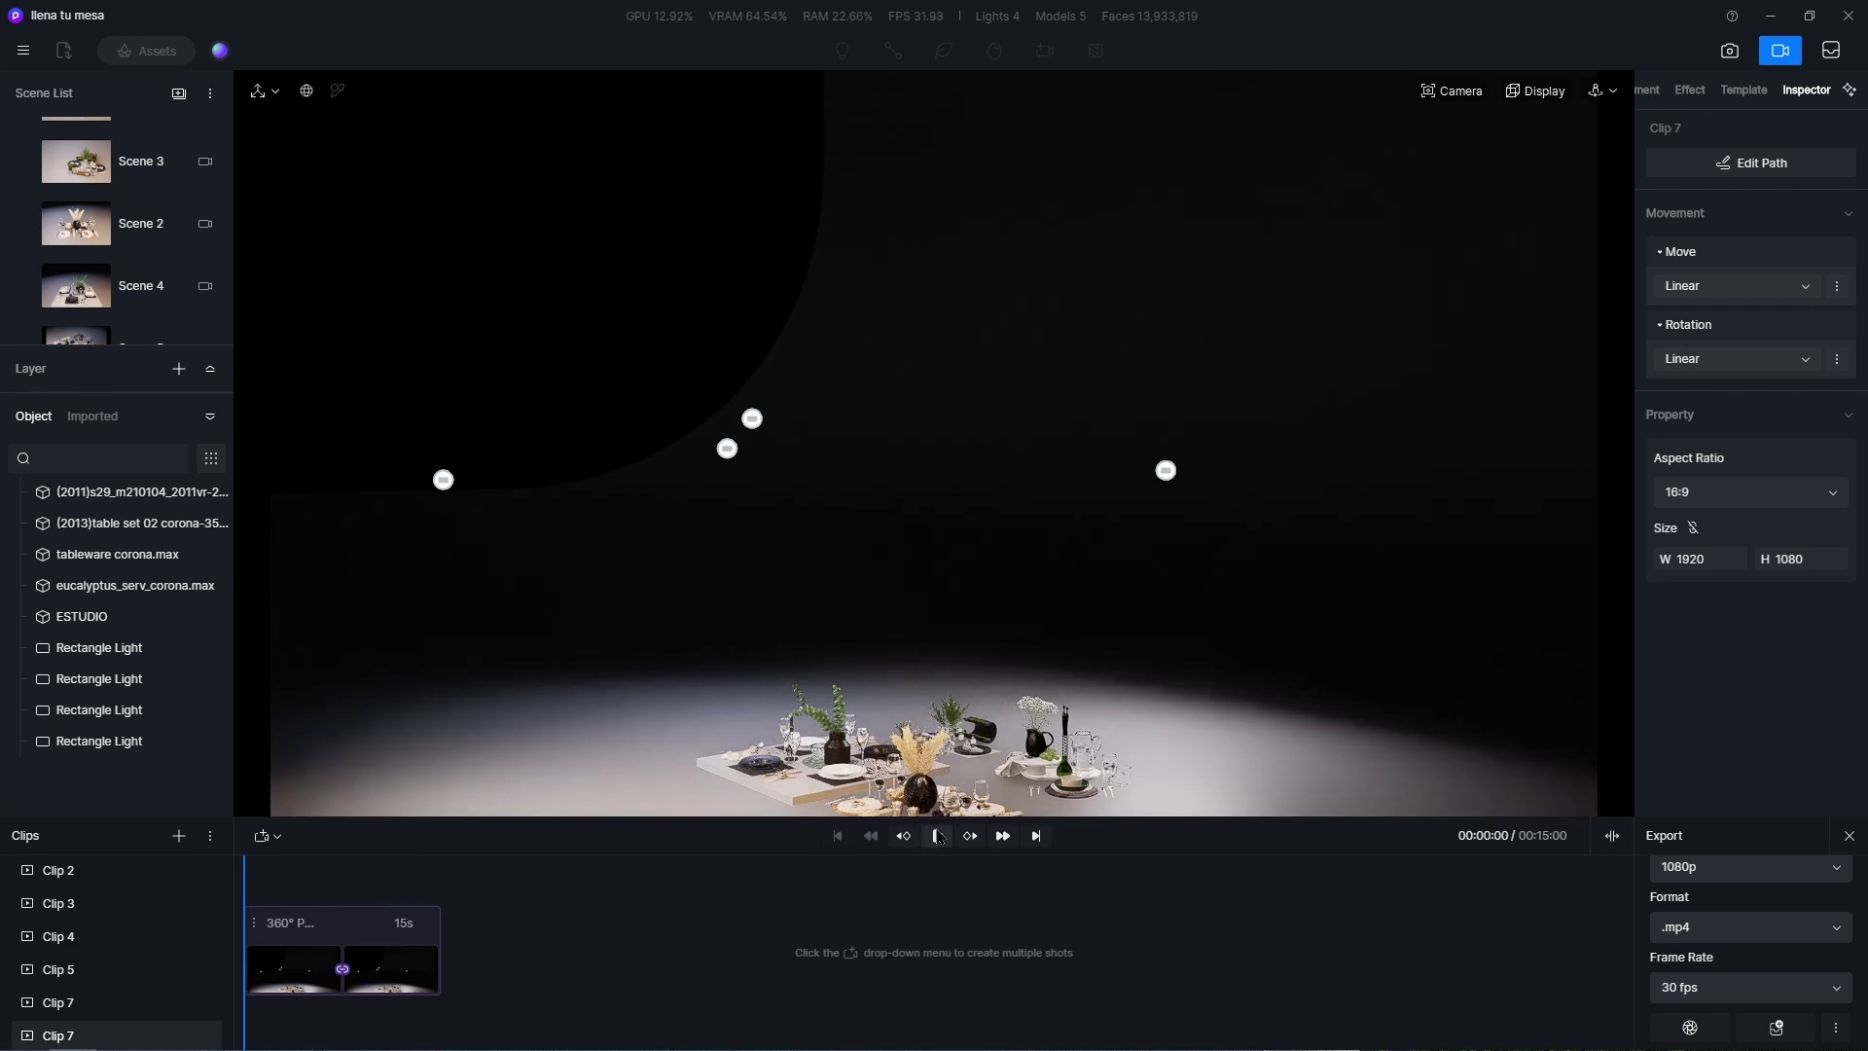
{"action": "left_click", "coordinate": [937, 836]}
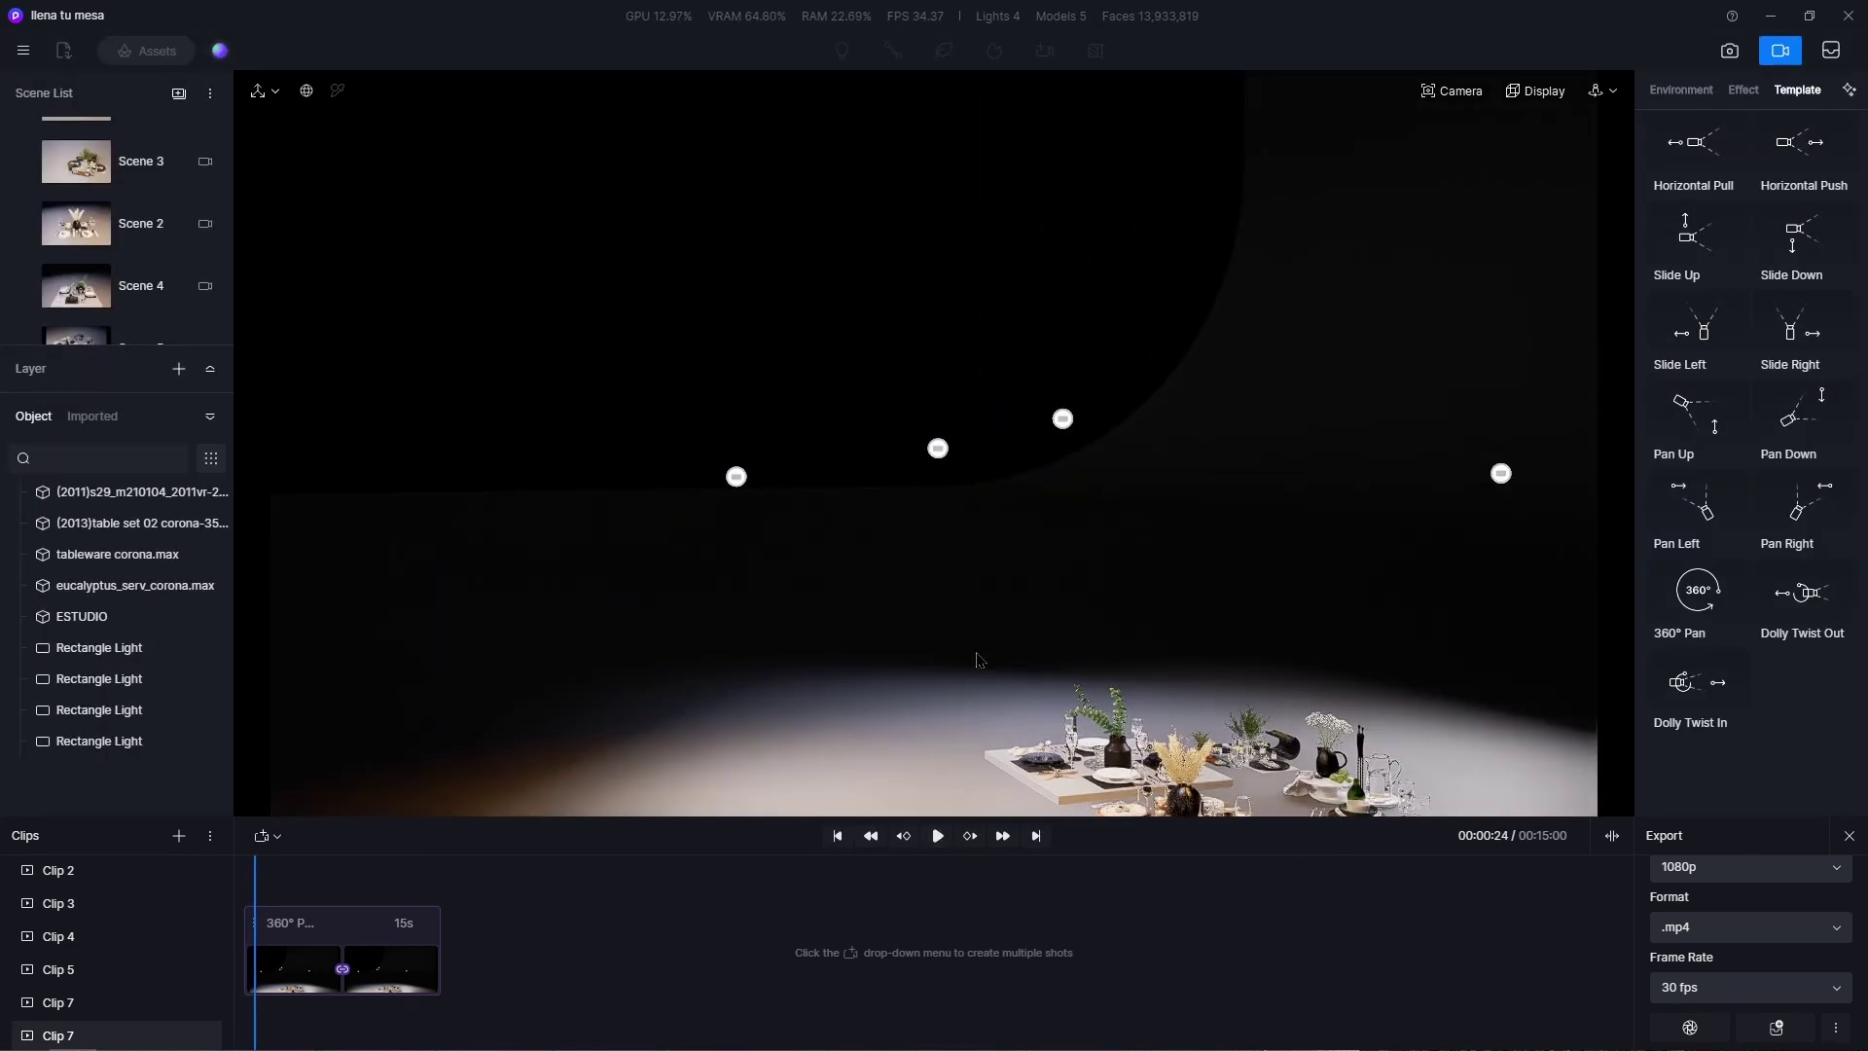
{"action": "left_click_drag", "start_coordinate": [255, 884], "coordinate": [183, 886]}
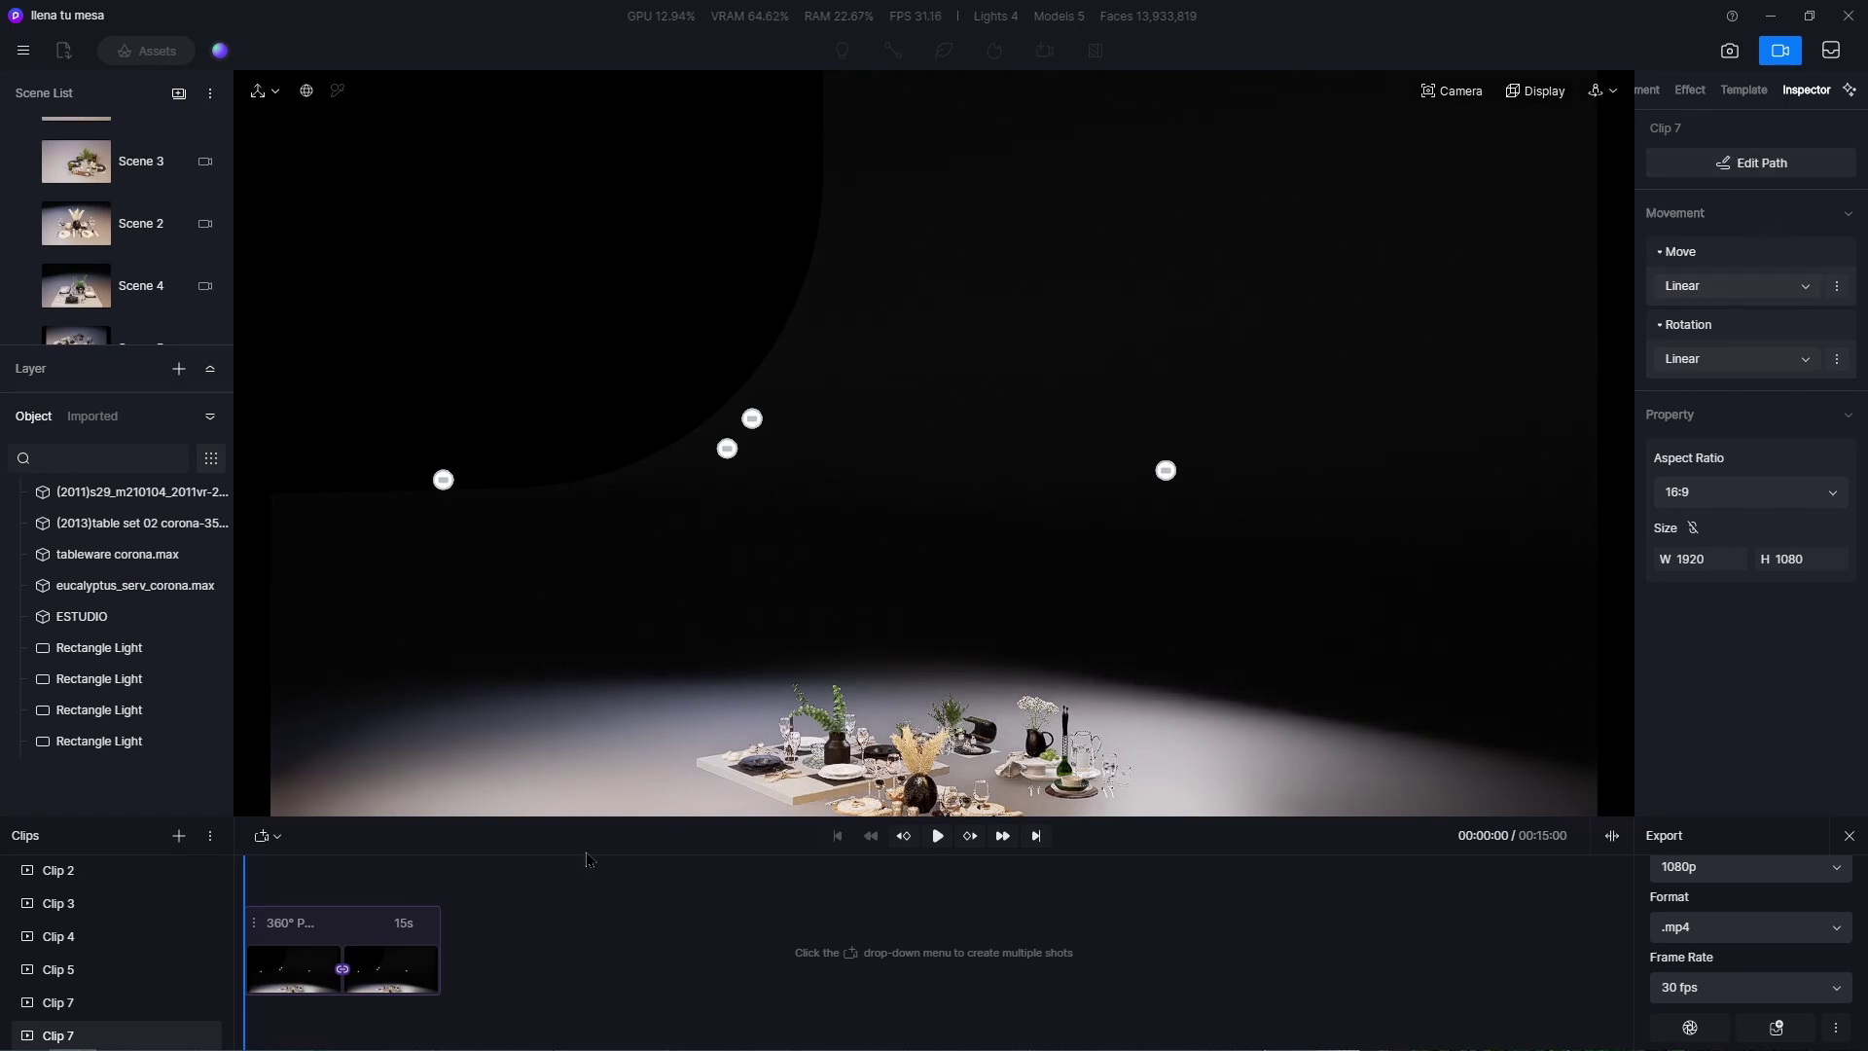
Edit the 360° Pan path and lower its Circle center height to -100.4.
{"action": "scroll", "coordinate": [1059, 650], "scroll_direction": "down", "scroll_amount": 10}
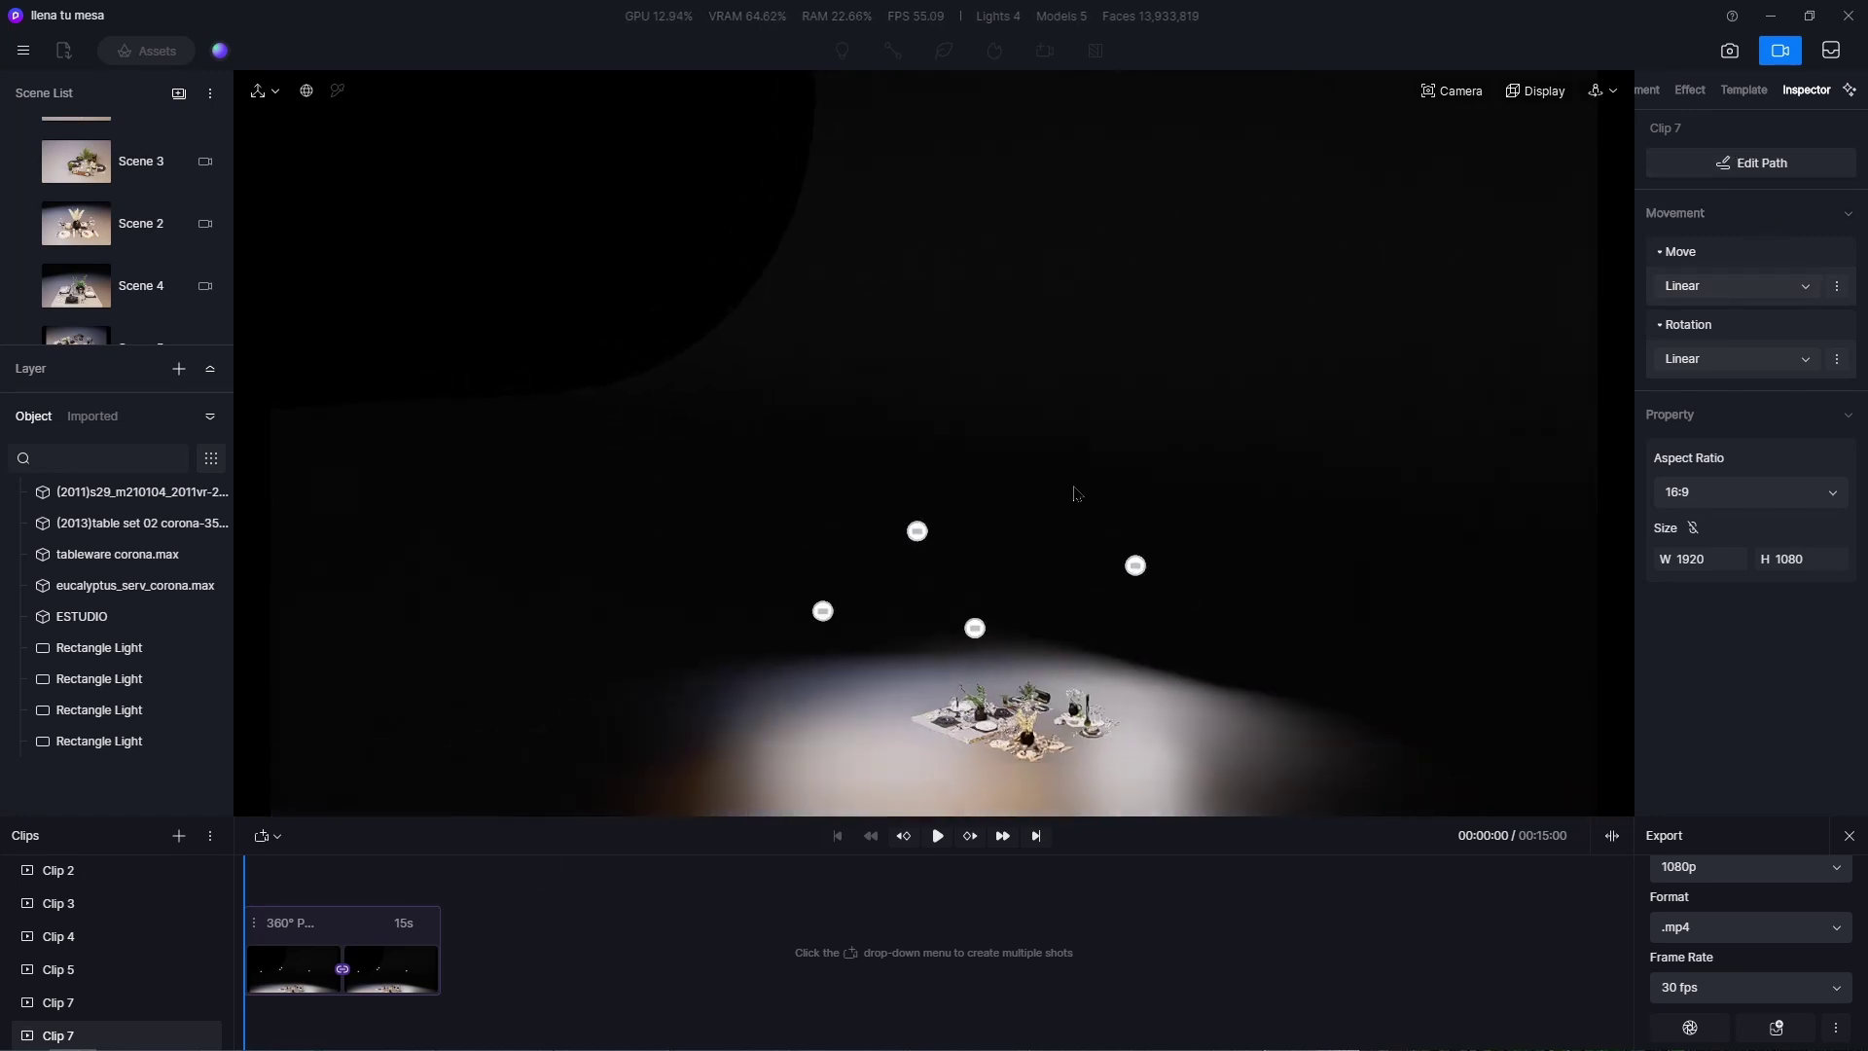
{"action": "scroll", "coordinate": [1013, 562], "scroll_direction": "up", "scroll_amount": 10}
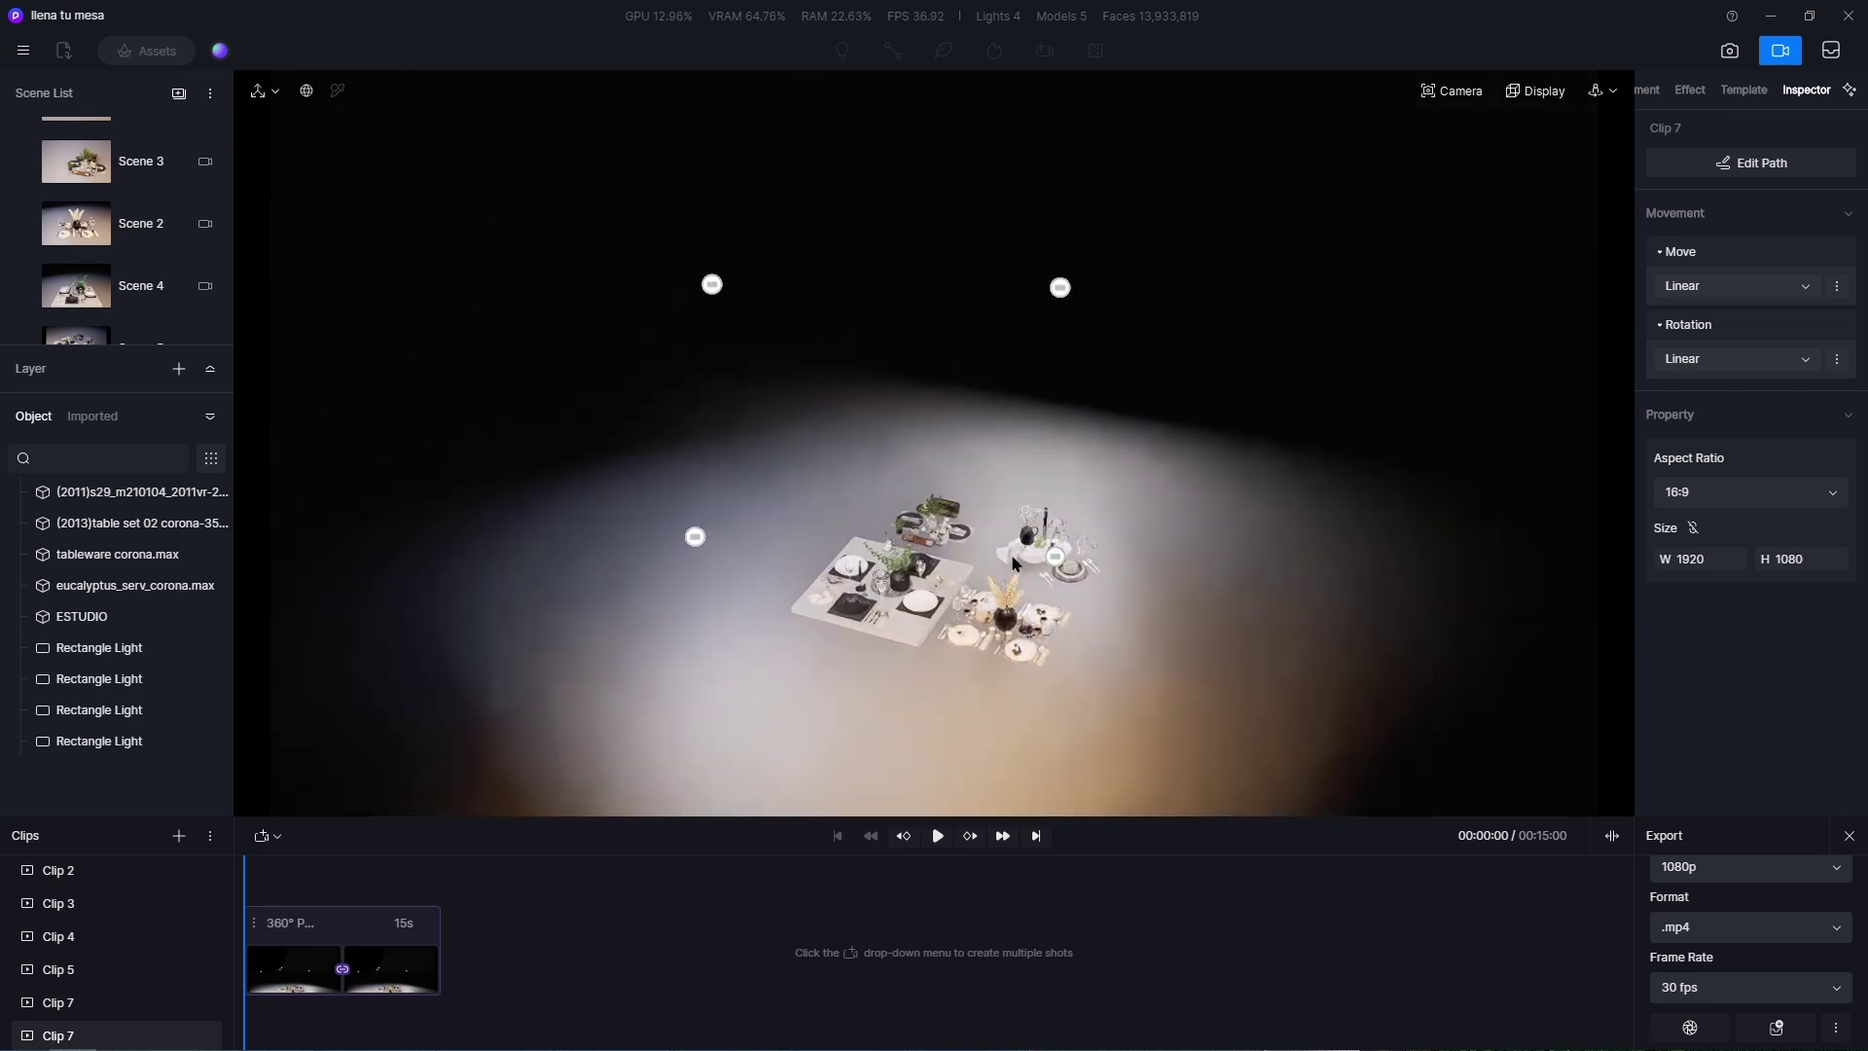
{"action": "scroll", "coordinate": [1013, 563], "scroll_direction": "up", "scroll_amount": 8}
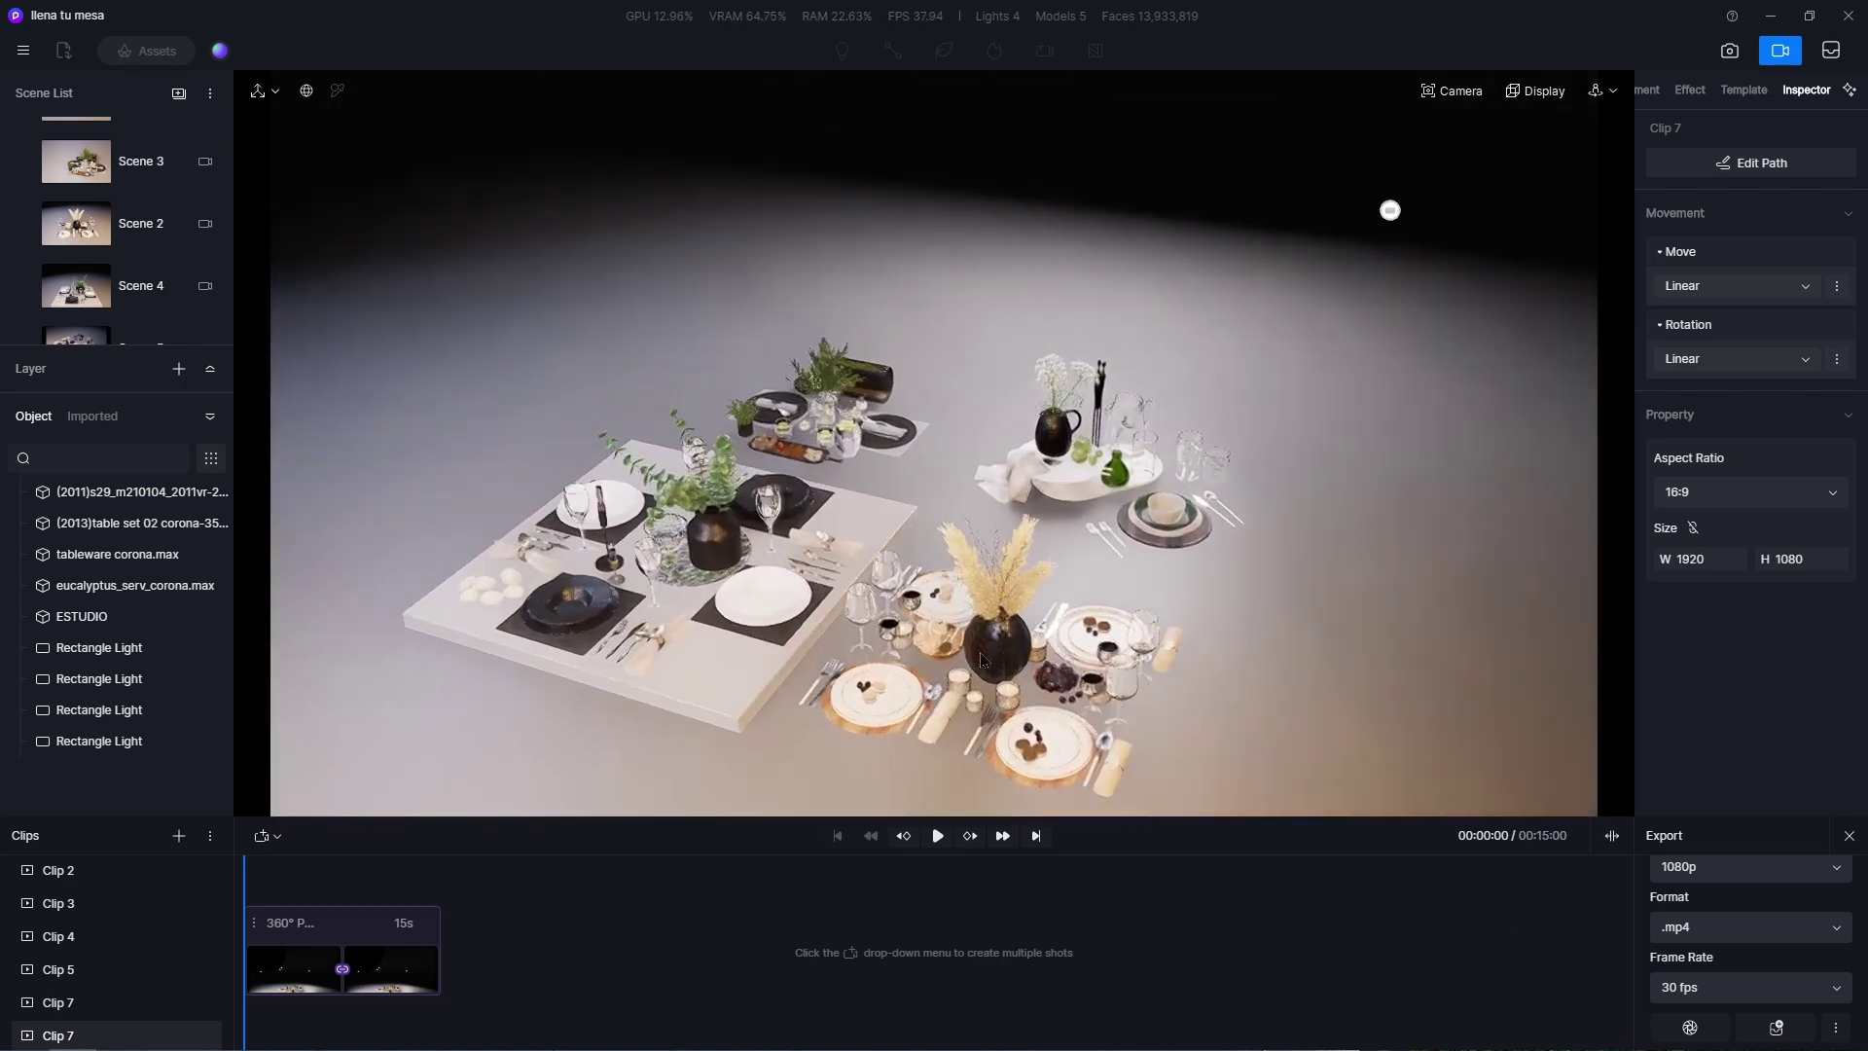
{"action": "scroll", "coordinate": [1000, 486], "scroll_direction": "down", "scroll_amount": 3}
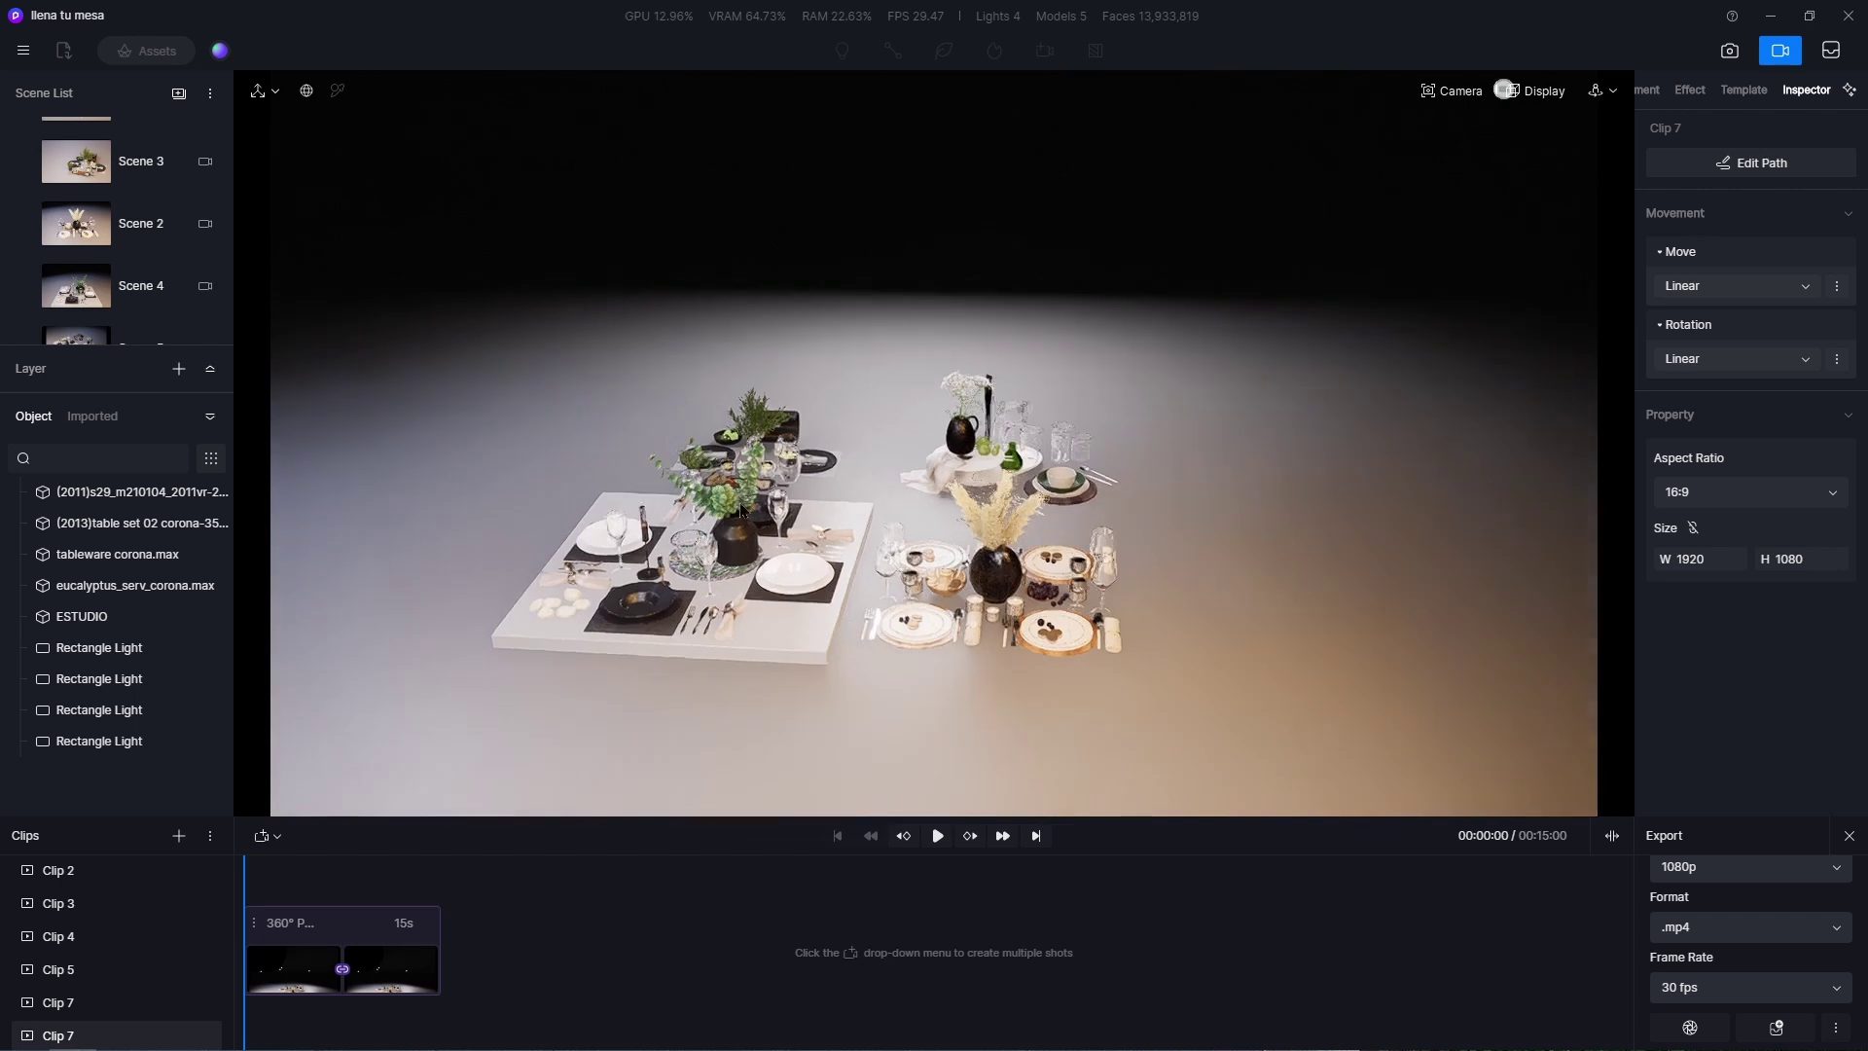
{"action": "left_click", "coordinate": [355, 932]}
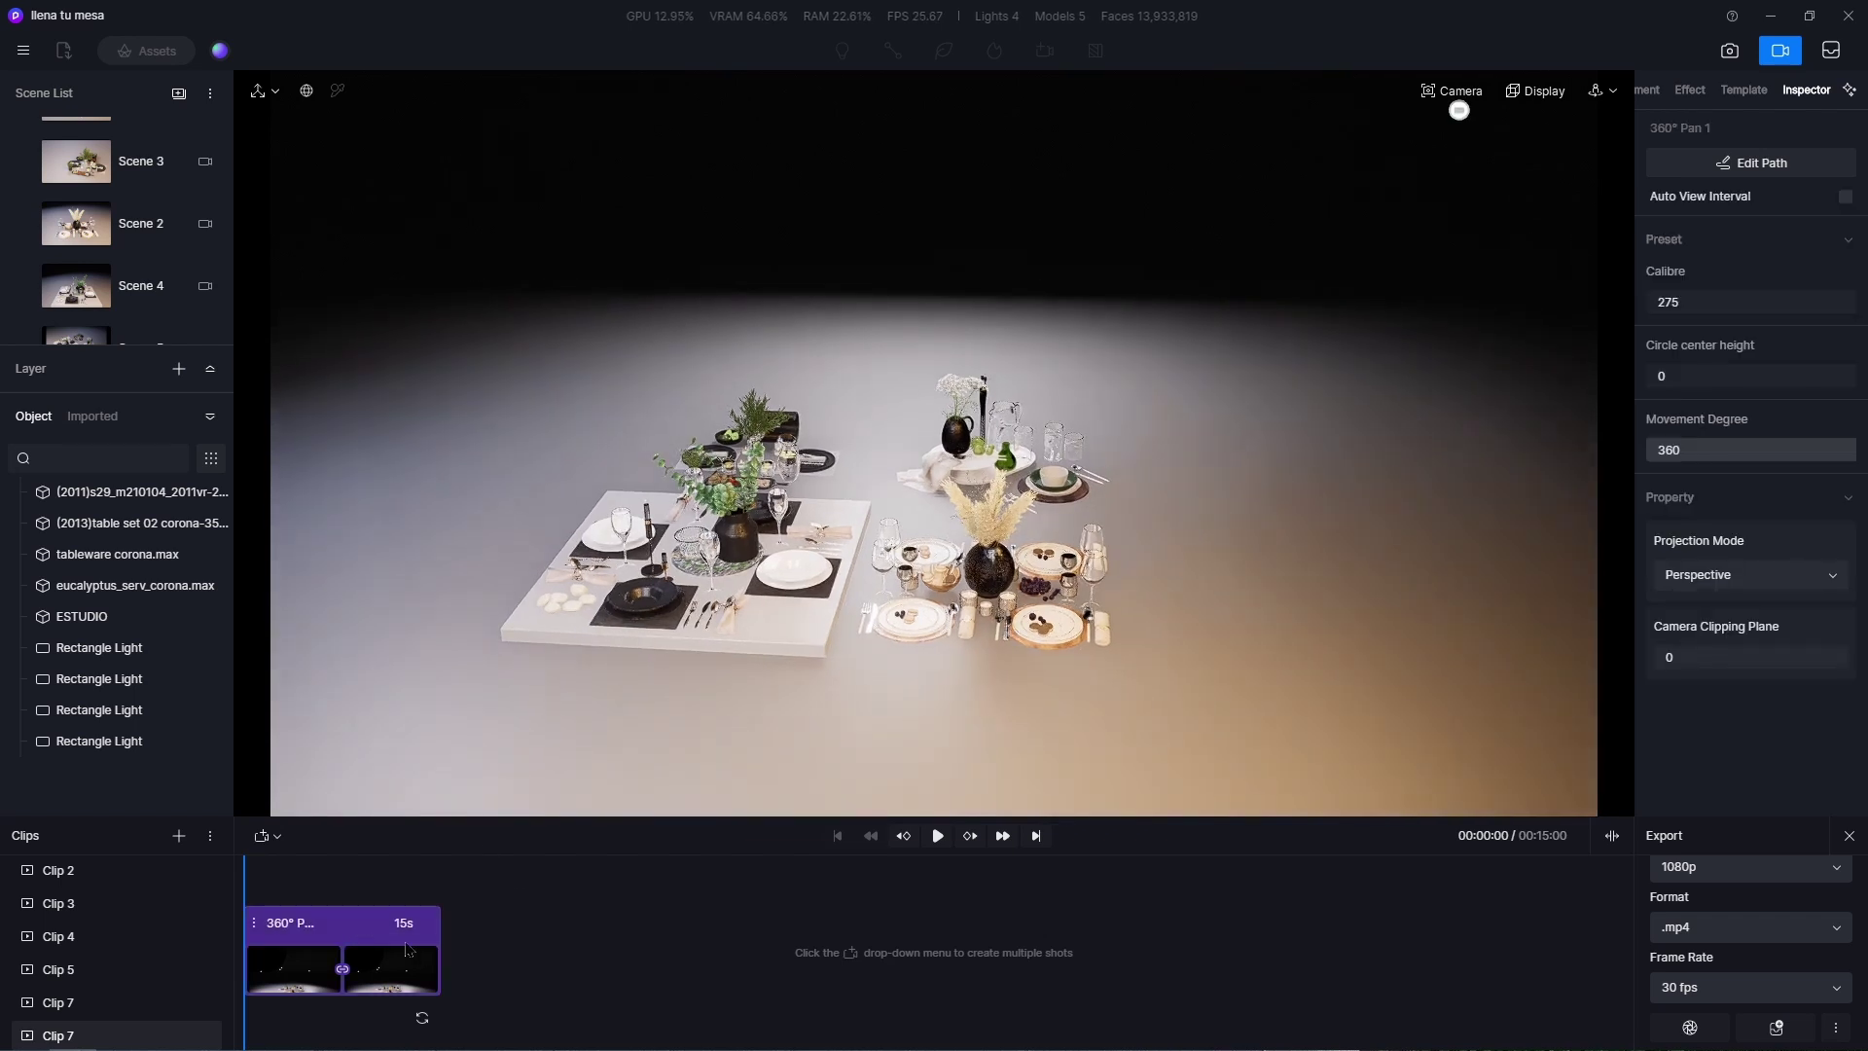
{"action": "left_click", "coordinate": [1761, 163]}
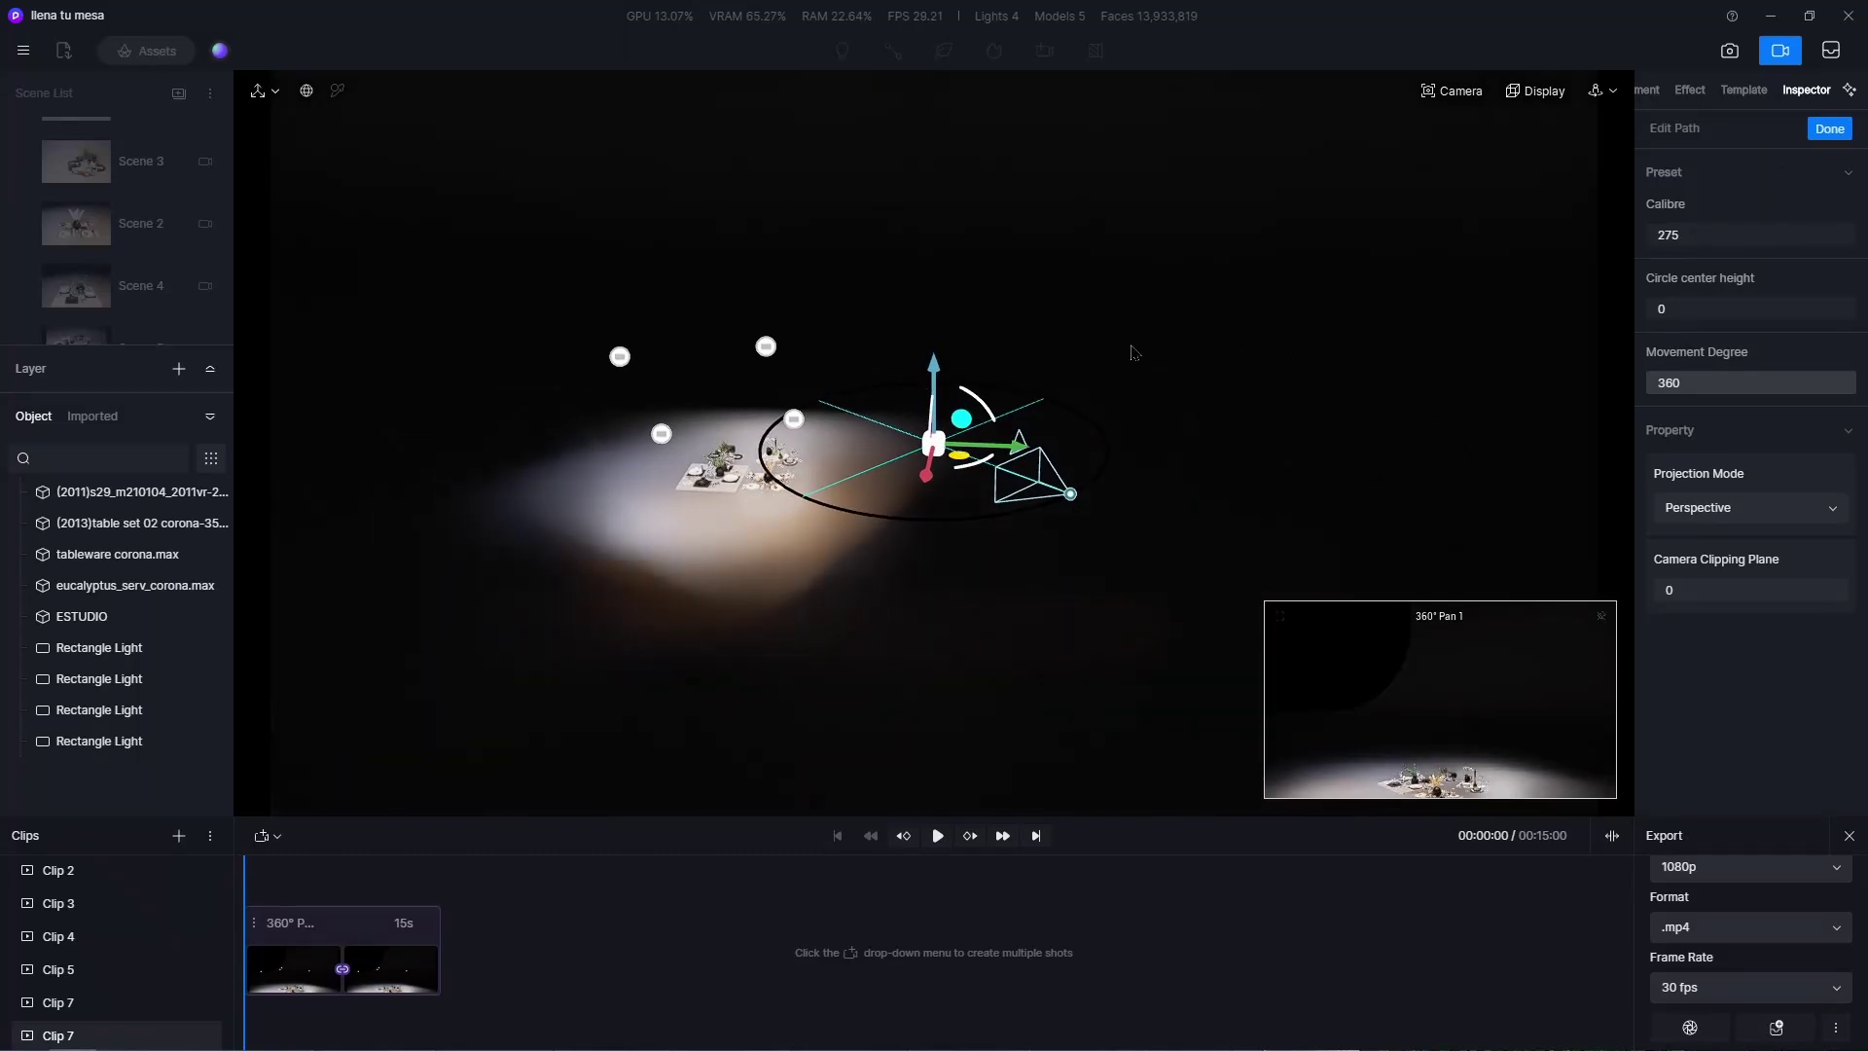
{"action": "left_click", "coordinate": [1715, 513]}
{"action": "left_click", "coordinate": [1541, 533]}
{"action": "middle_click_drag", "start_coordinate": [935, 425], "coordinate": [1159, 235]}
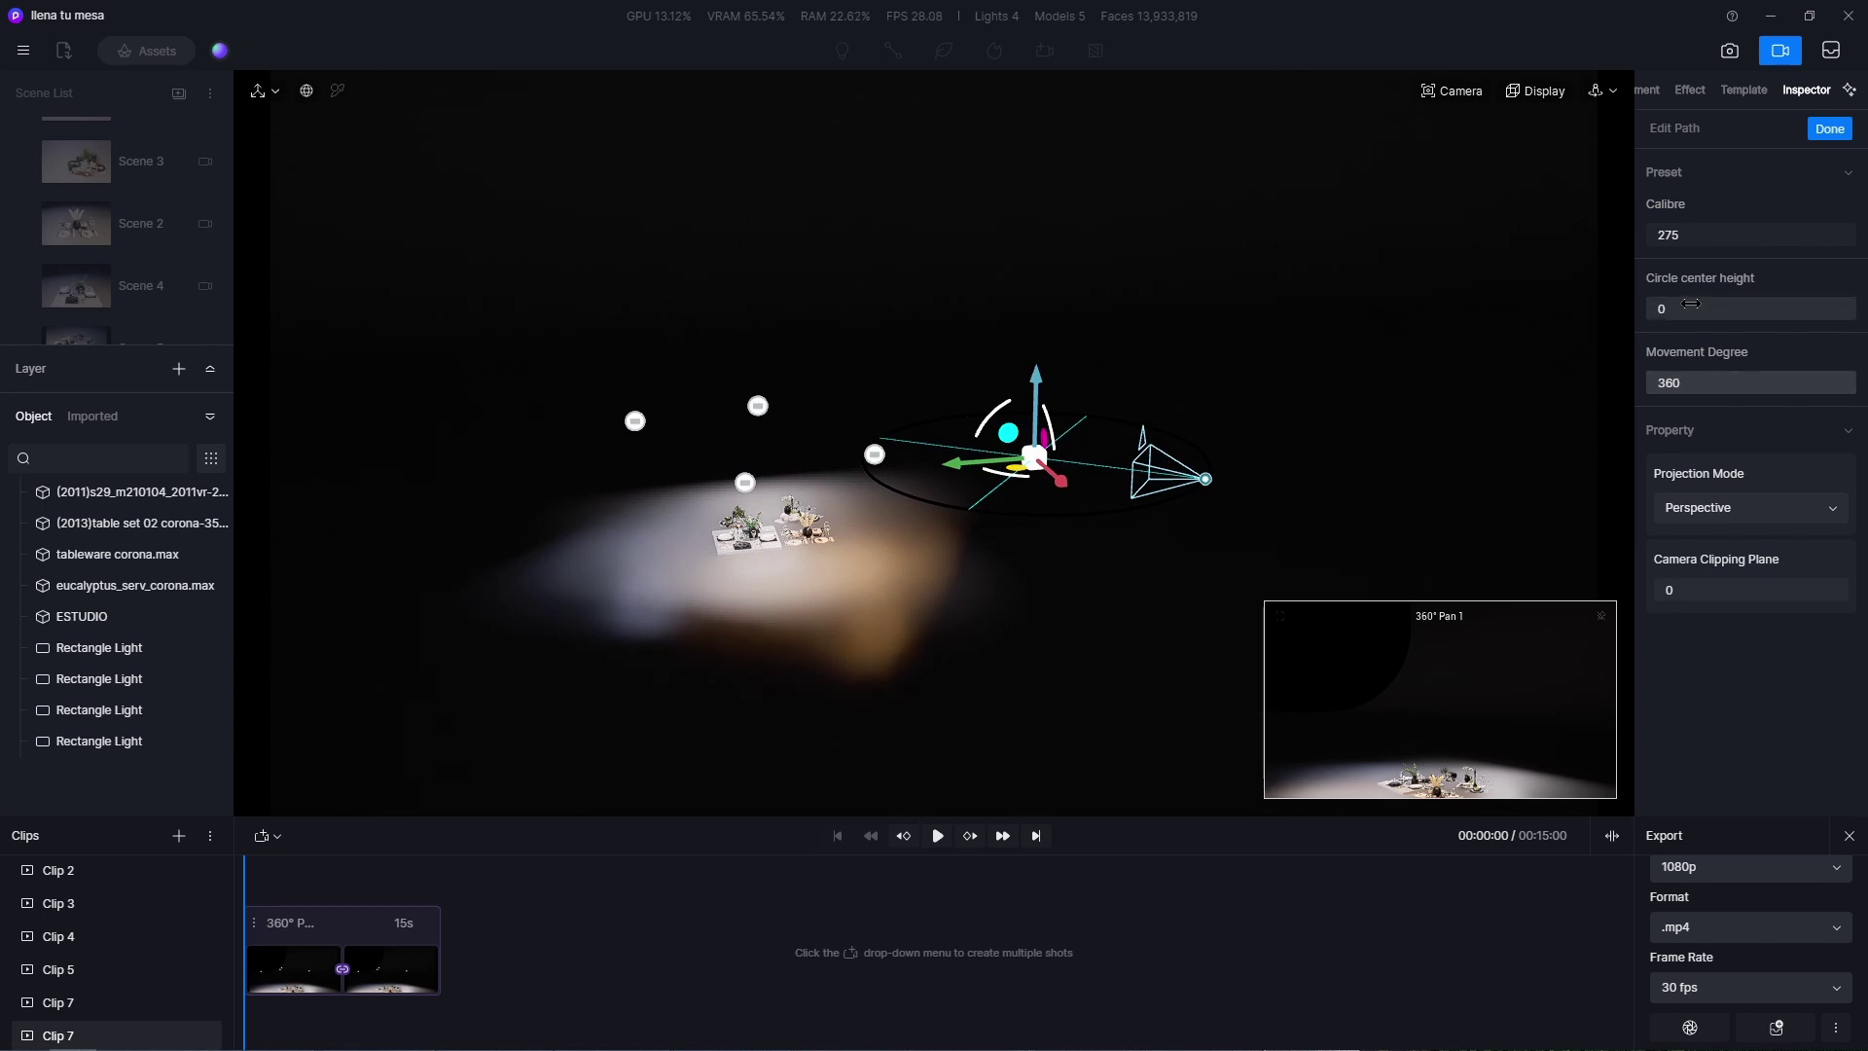
{"action": "left_click_drag", "start_coordinate": [1859, 310], "coordinate": [848, 352]}
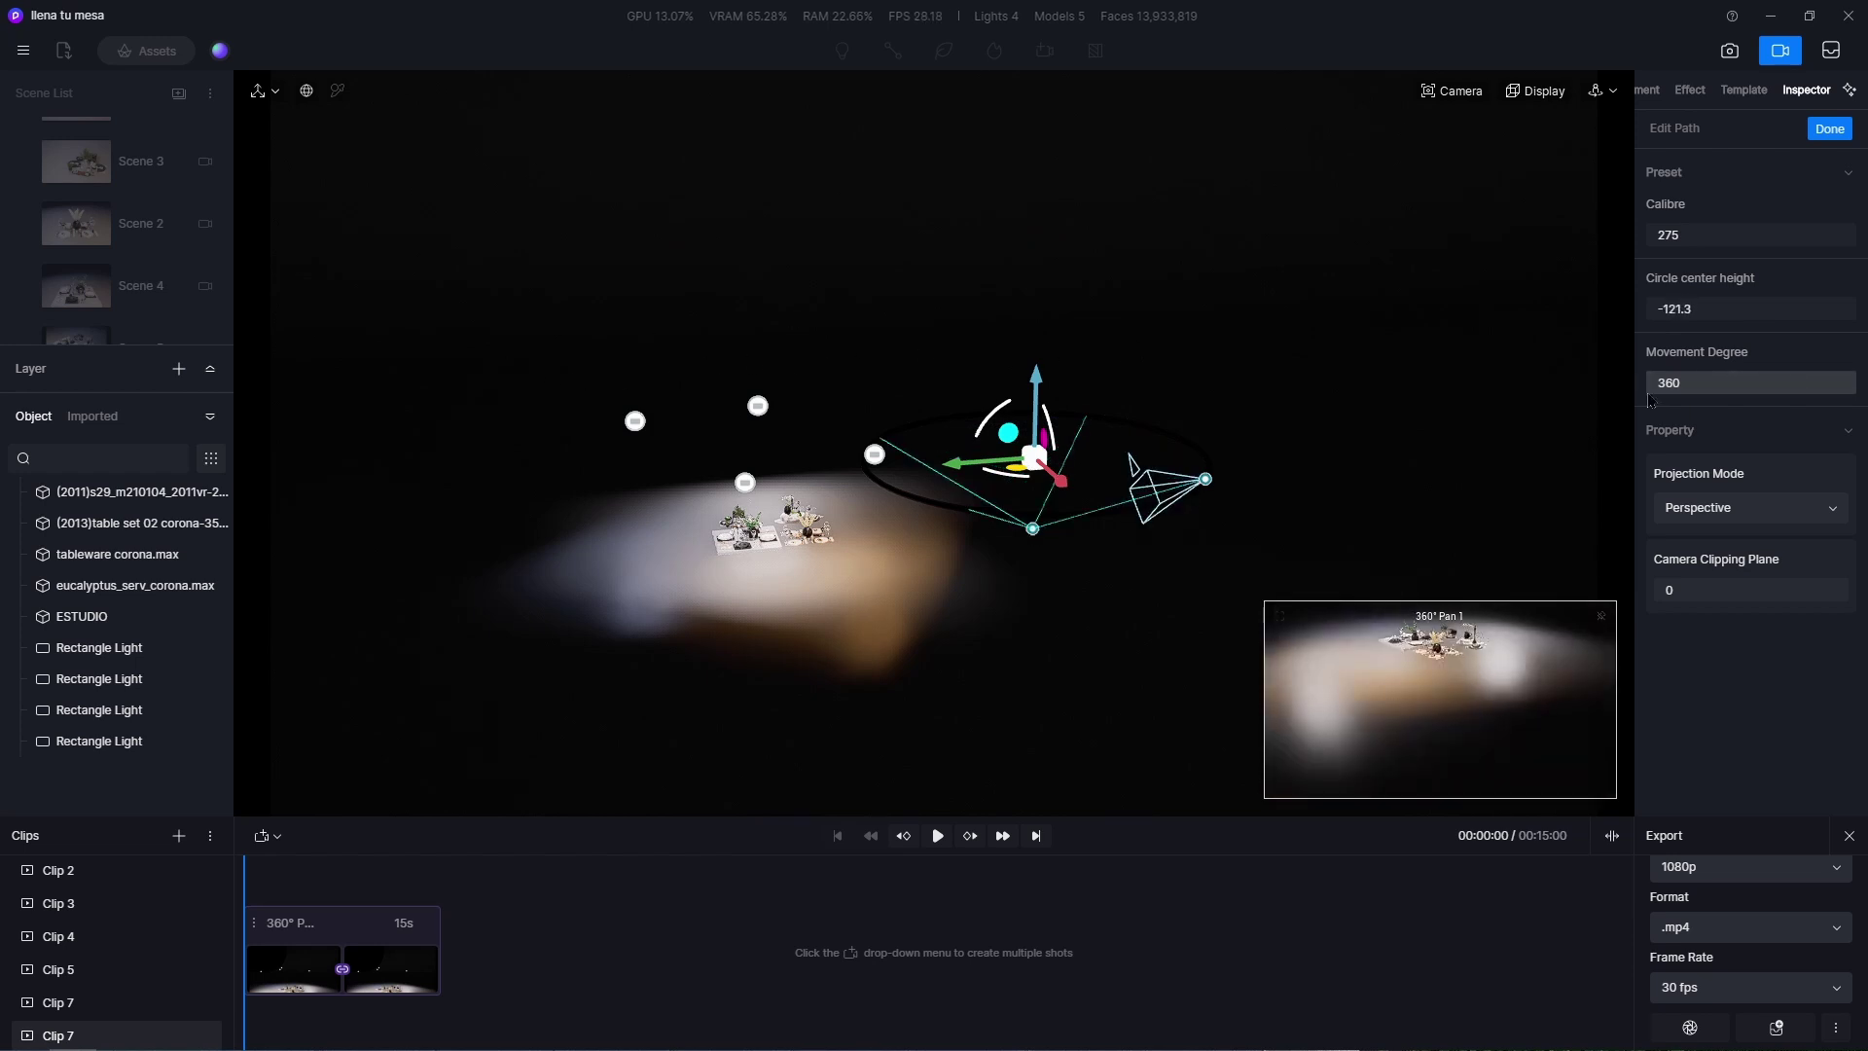
{"action": "left_click_drag", "start_coordinate": [1688, 307], "coordinate": [1861, 308]}
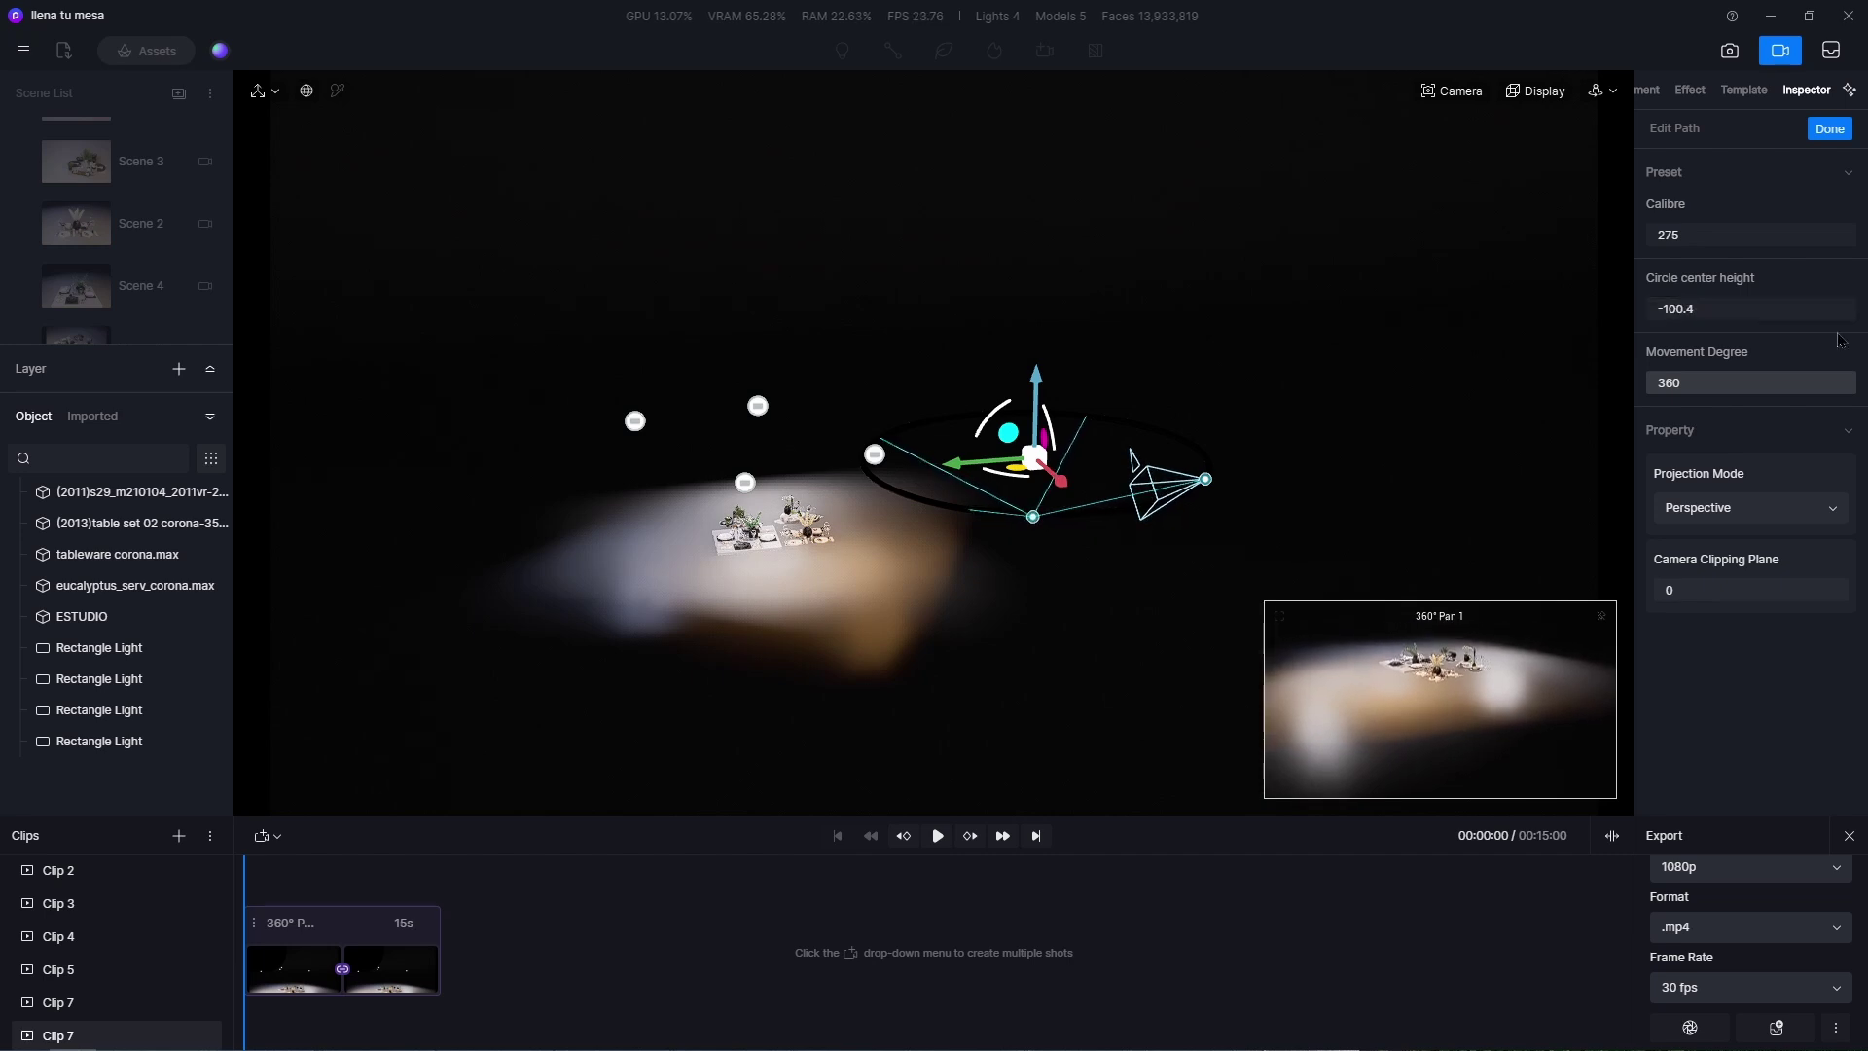
Move the pan path's circle horizontally across the floor toward the group of table settings.
{"action": "right_click_drag", "start_coordinate": [1035, 527], "coordinate": [1082, 934]}
{"action": "left_click_drag", "start_coordinate": [1012, 425], "coordinate": [742, 407]}
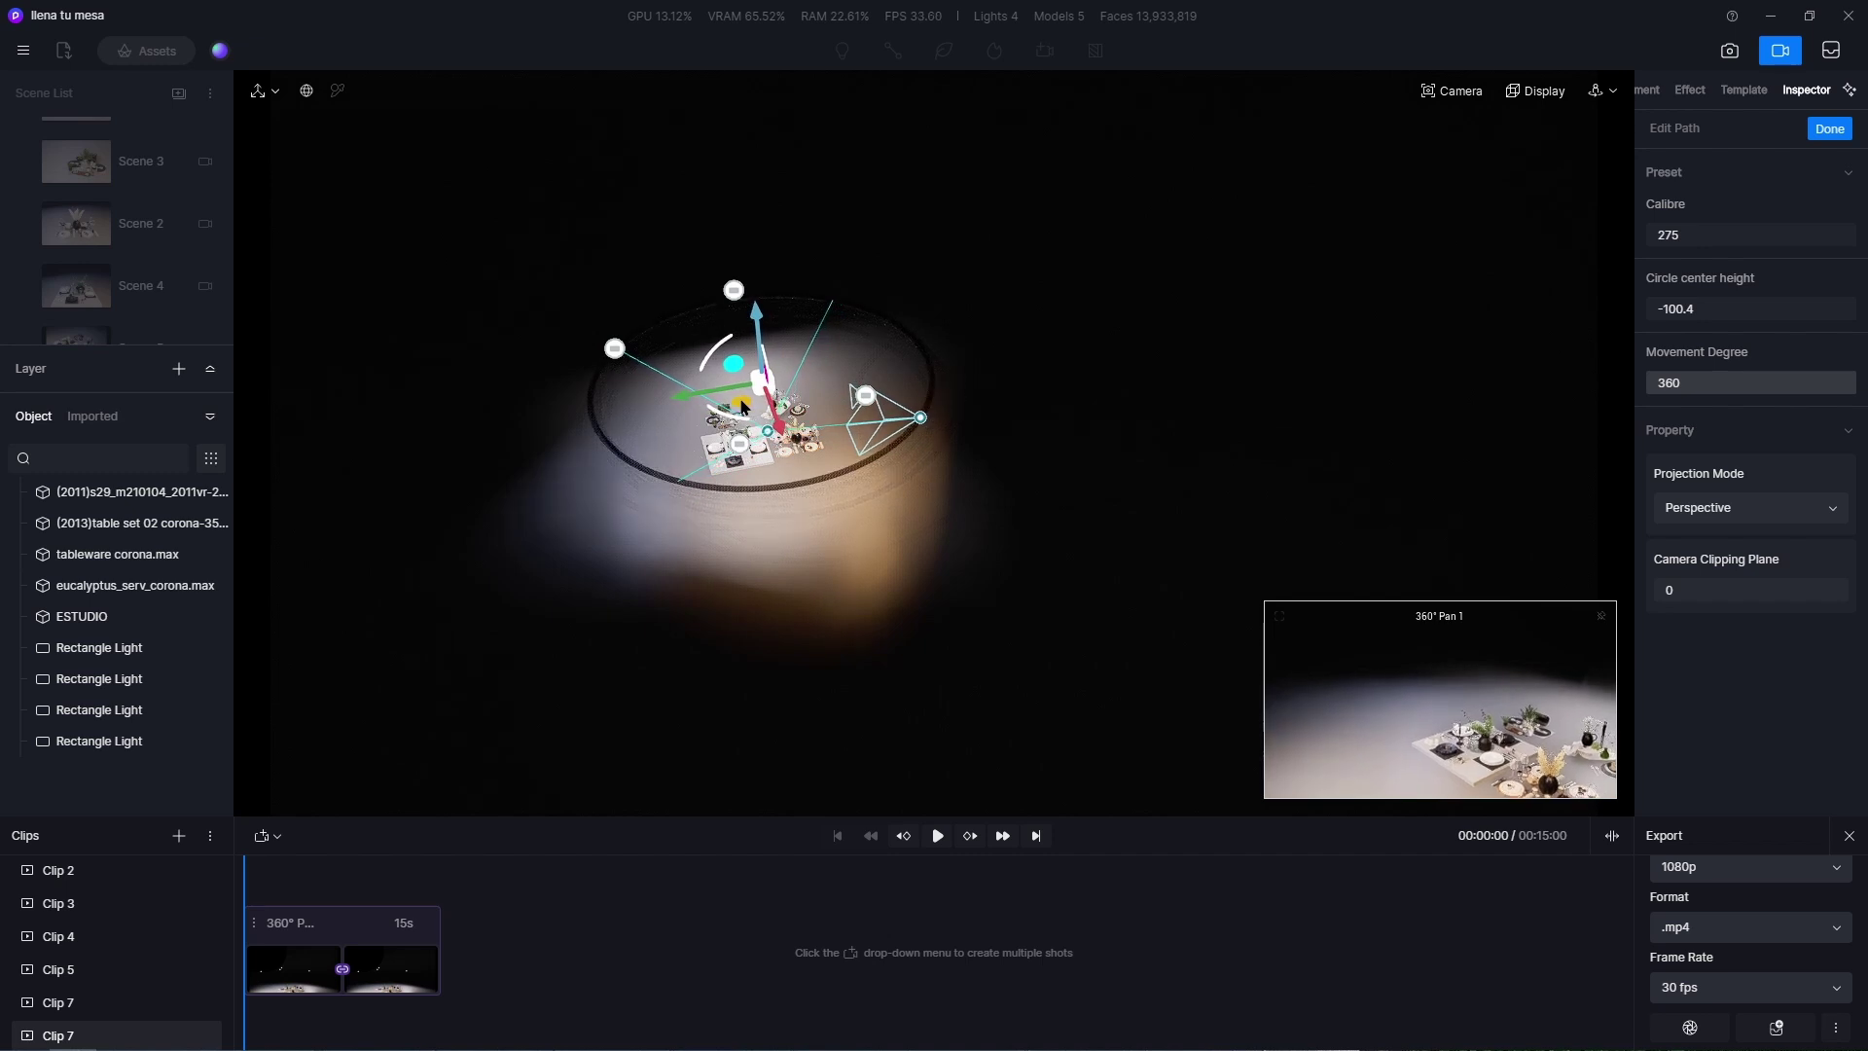
{"action": "right_click_drag", "start_coordinate": [813, 459], "coordinate": [824, 200]}
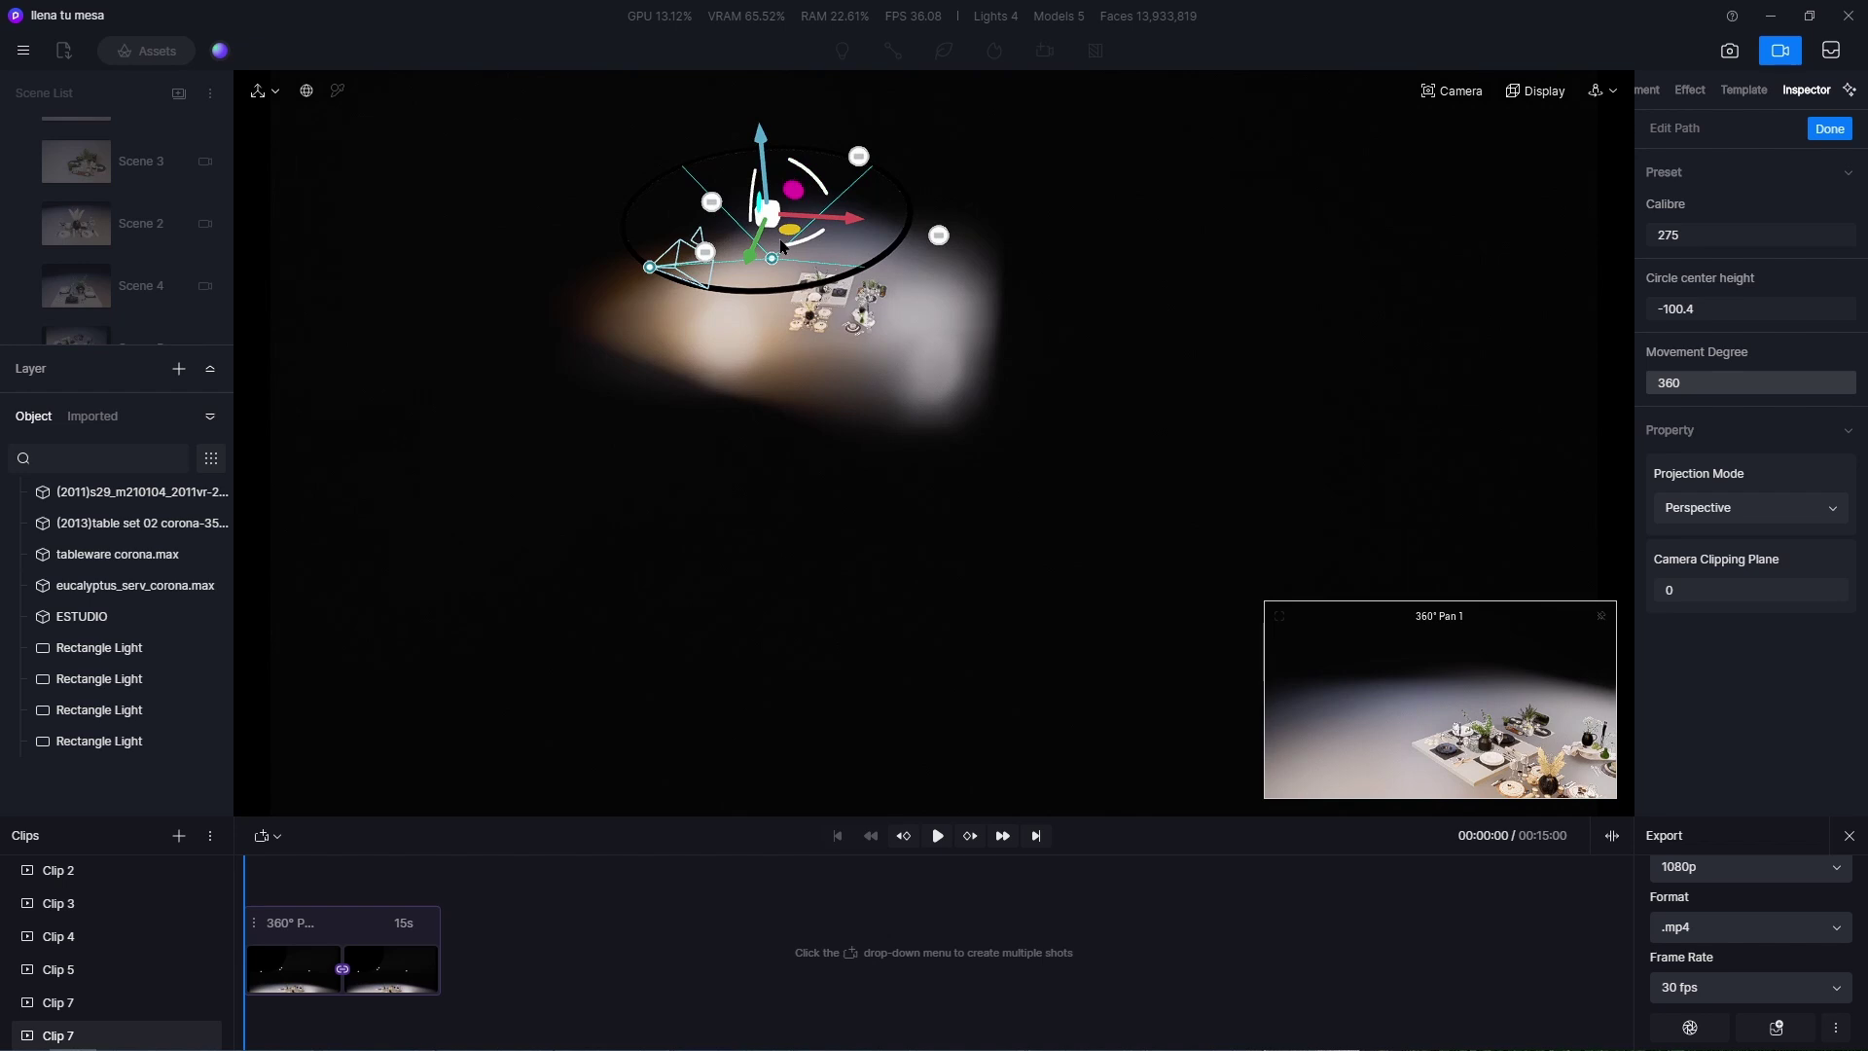
{"action": "left_click_drag", "start_coordinate": [769, 219], "coordinate": [853, 271]}
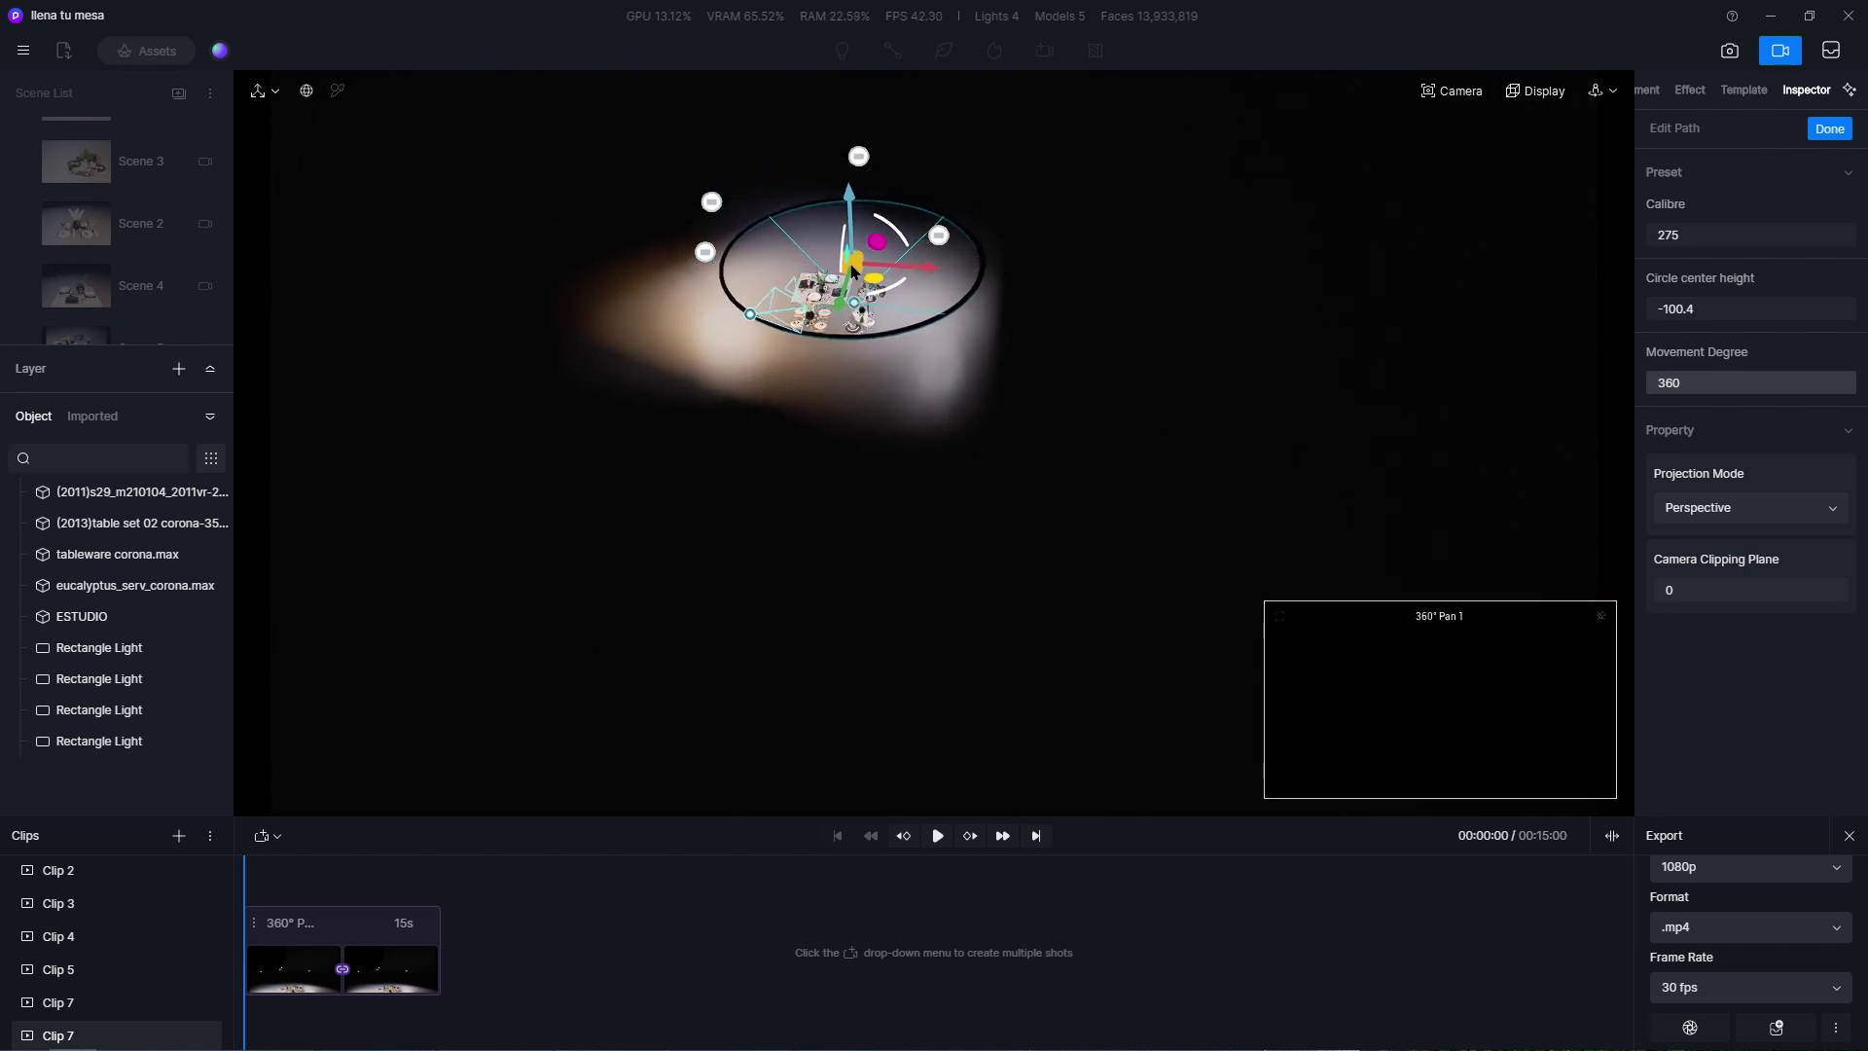
Raise the pan circle above the floor, shift it horizontally to surround the table settings, and preview the pan.
{"action": "scroll", "coordinate": [852, 243], "scroll_direction": "up", "scroll_amount": 10}
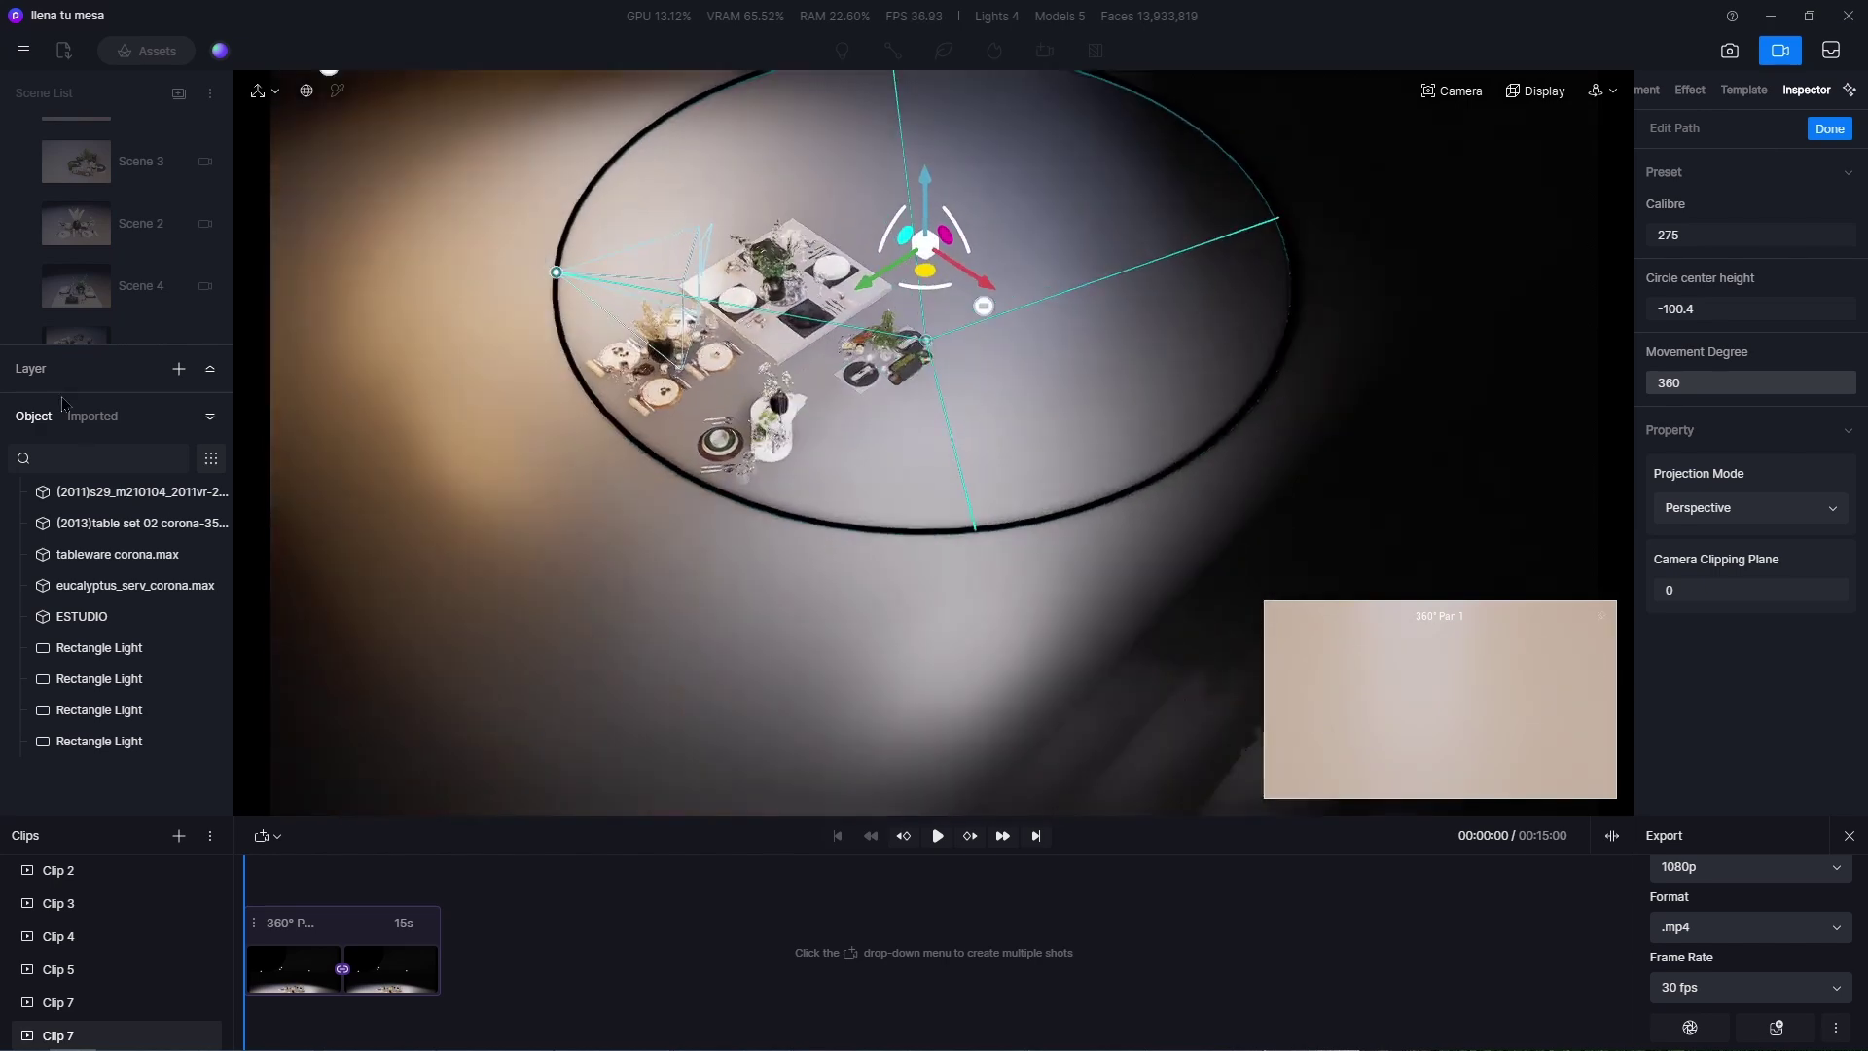
{"action": "middle_click_drag", "start_coordinate": [1012, 574], "coordinate": [930, 436]}
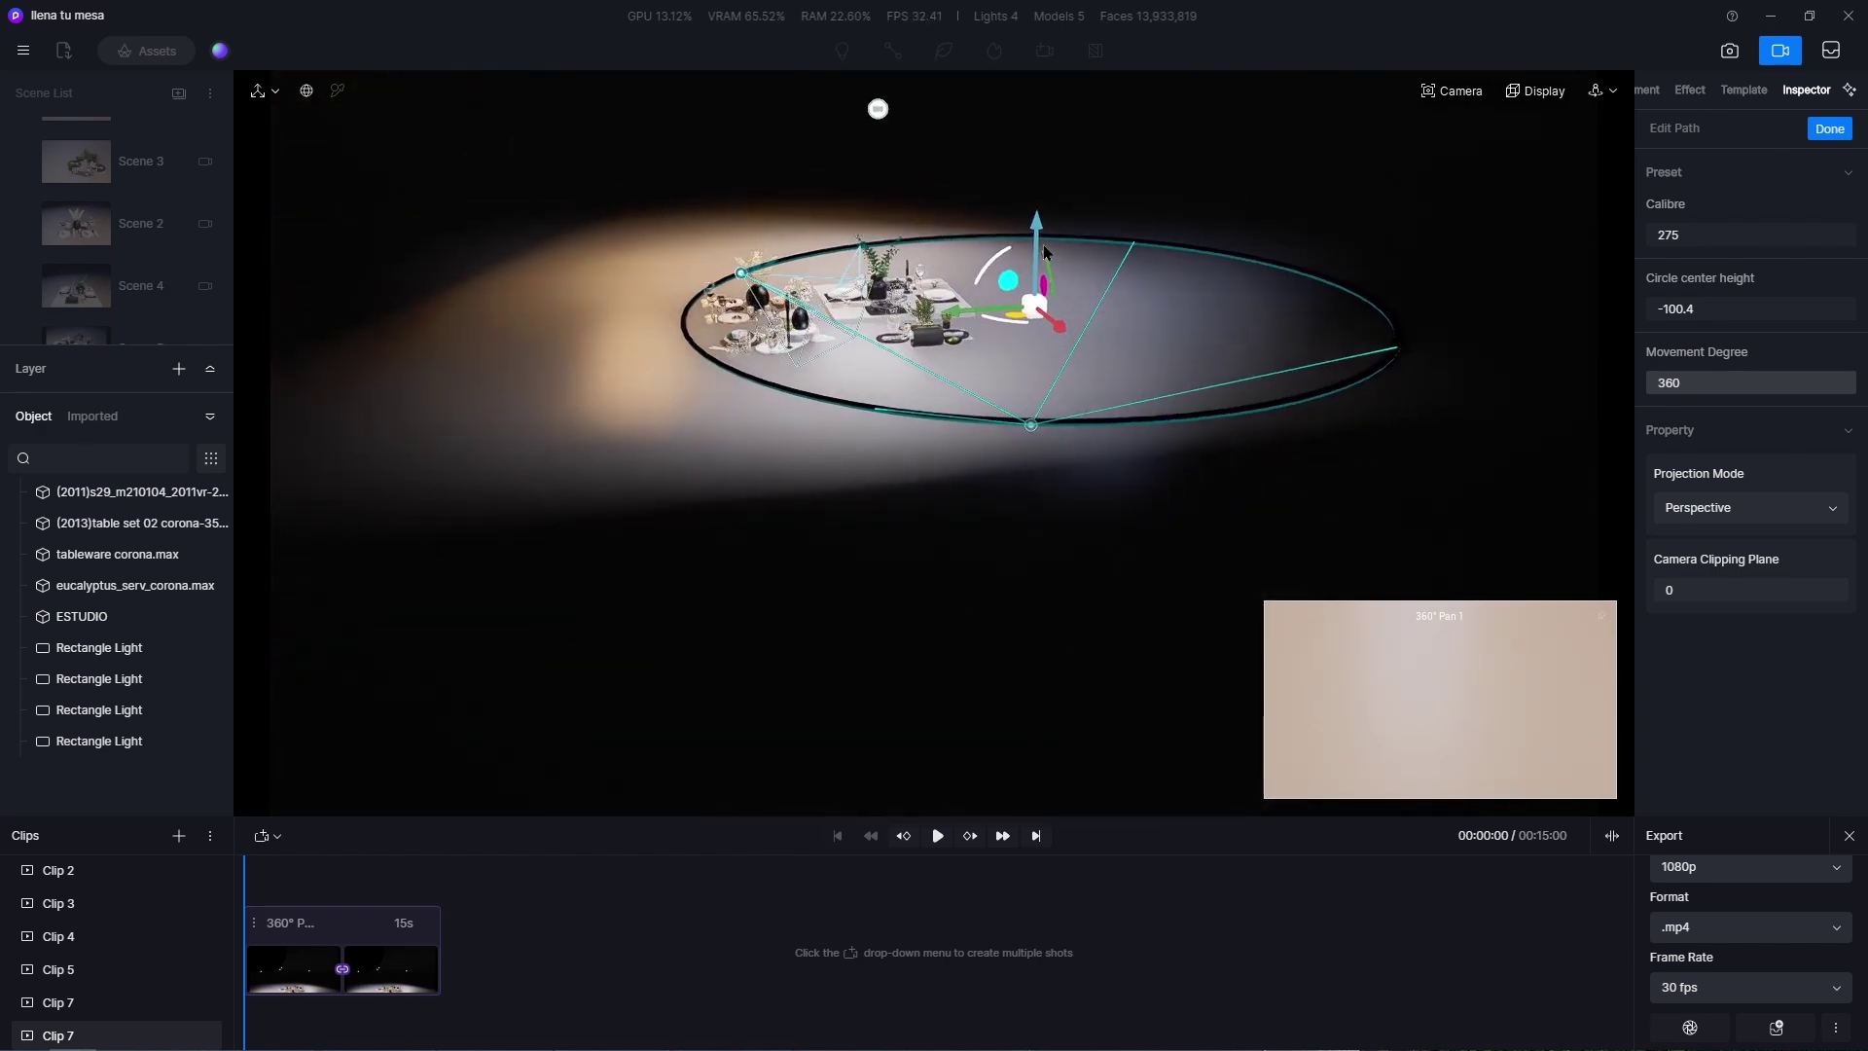
{"action": "left_click_drag", "start_coordinate": [1037, 220], "coordinate": [1008, 131]}
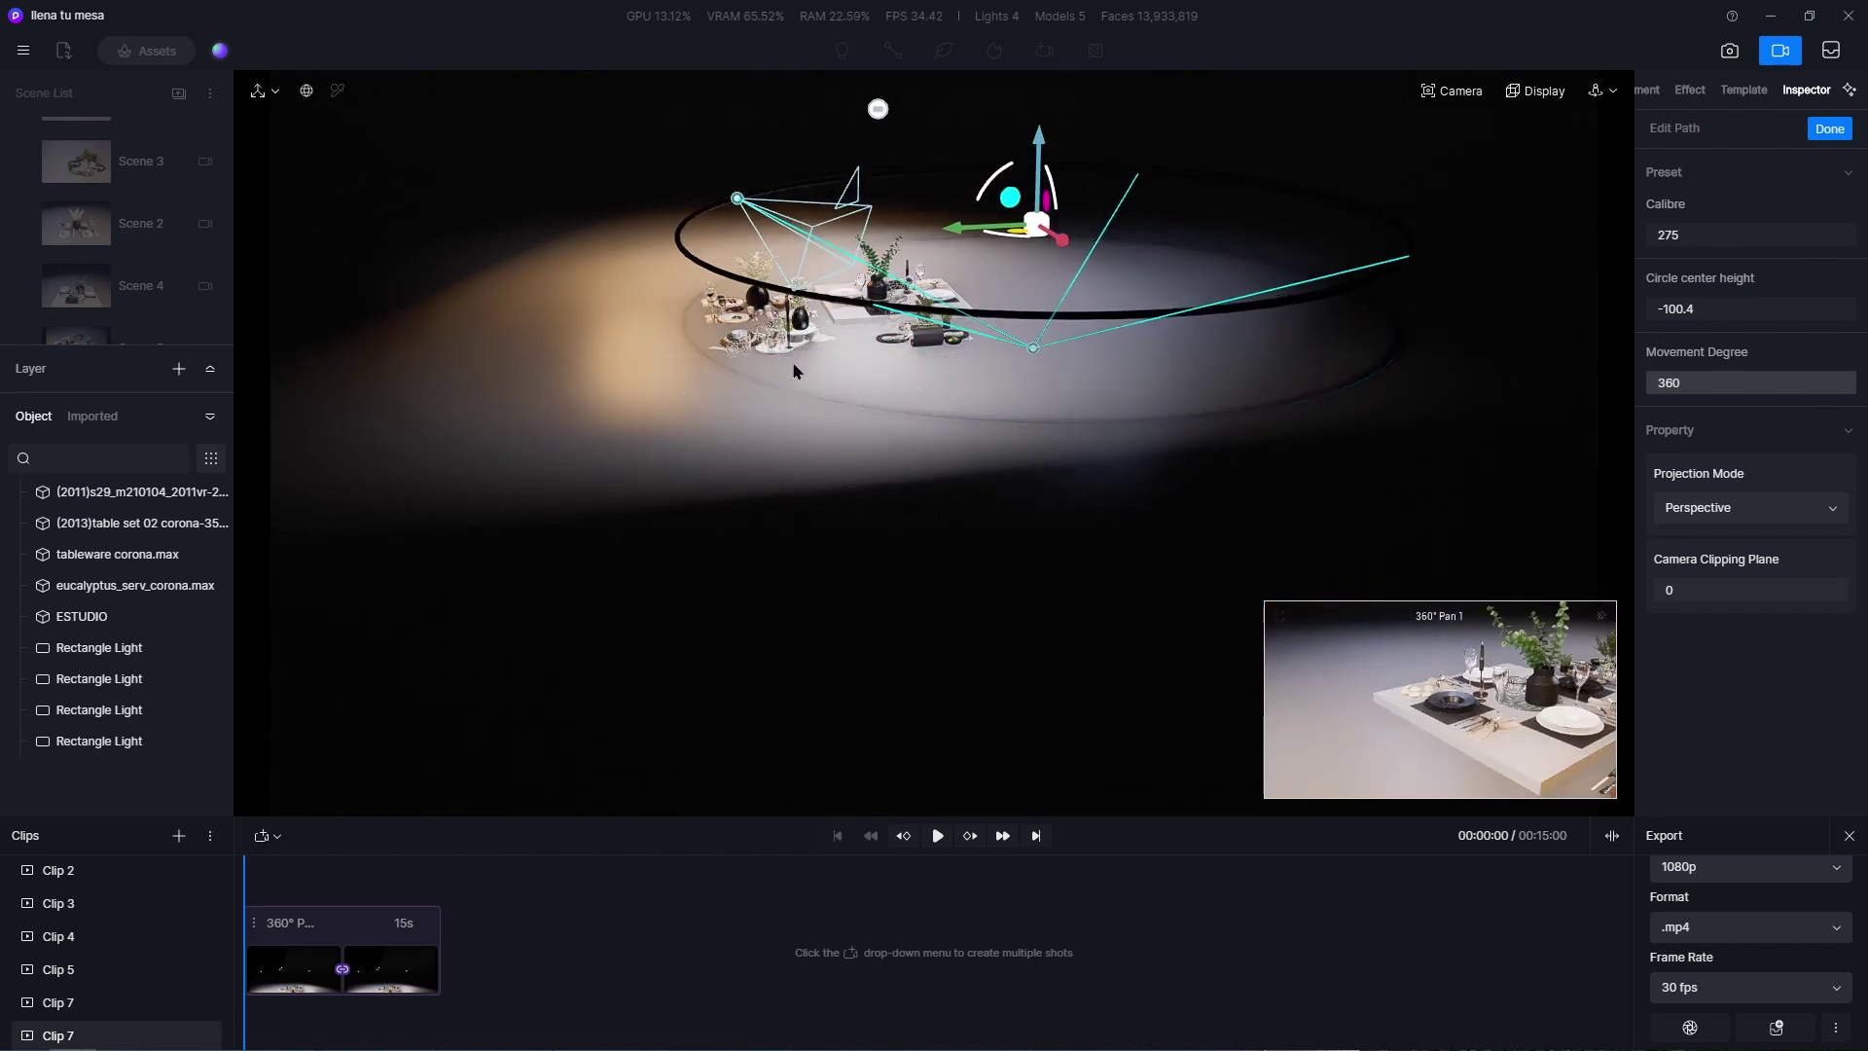
{"action": "middle_click_drag", "start_coordinate": [1121, 546], "coordinate": [943, 446]}
{"action": "scroll", "coordinate": [943, 447], "scroll_direction": "down", "scroll_amount": 4}
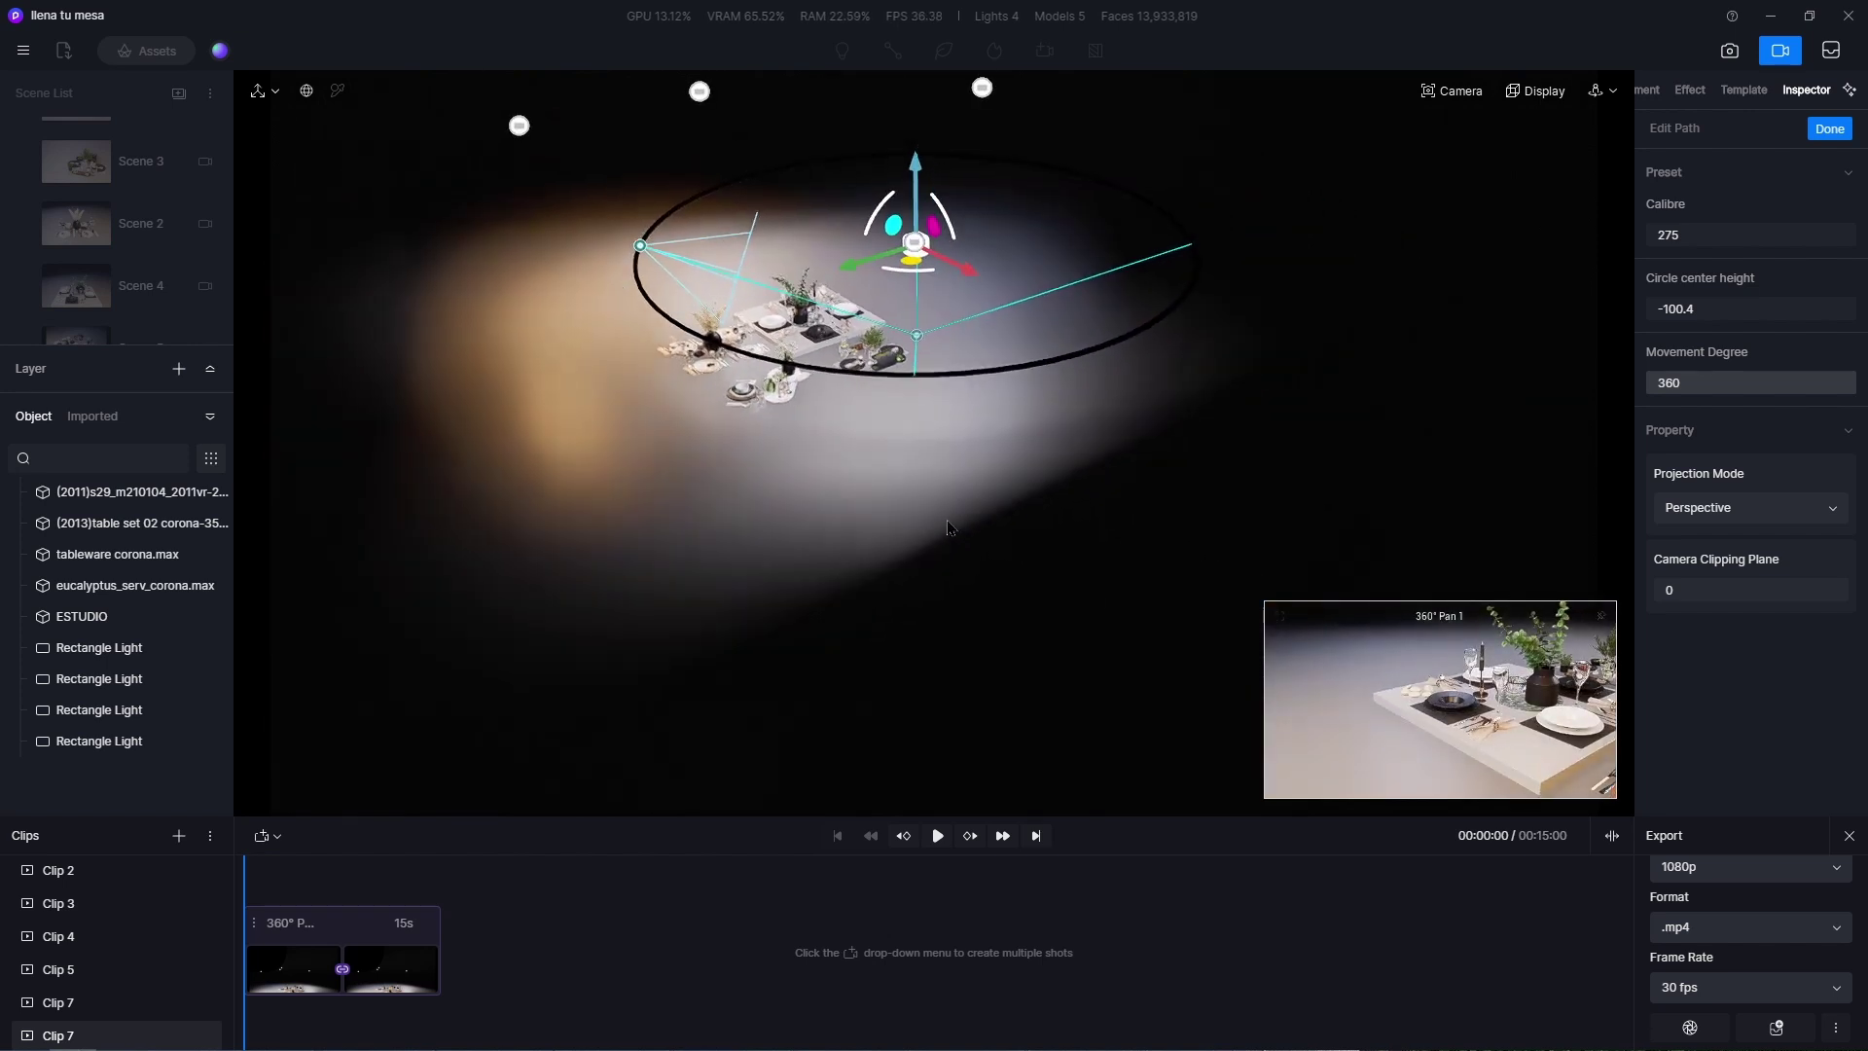
{"action": "left_click_drag", "start_coordinate": [930, 235], "coordinate": [914, 220]}
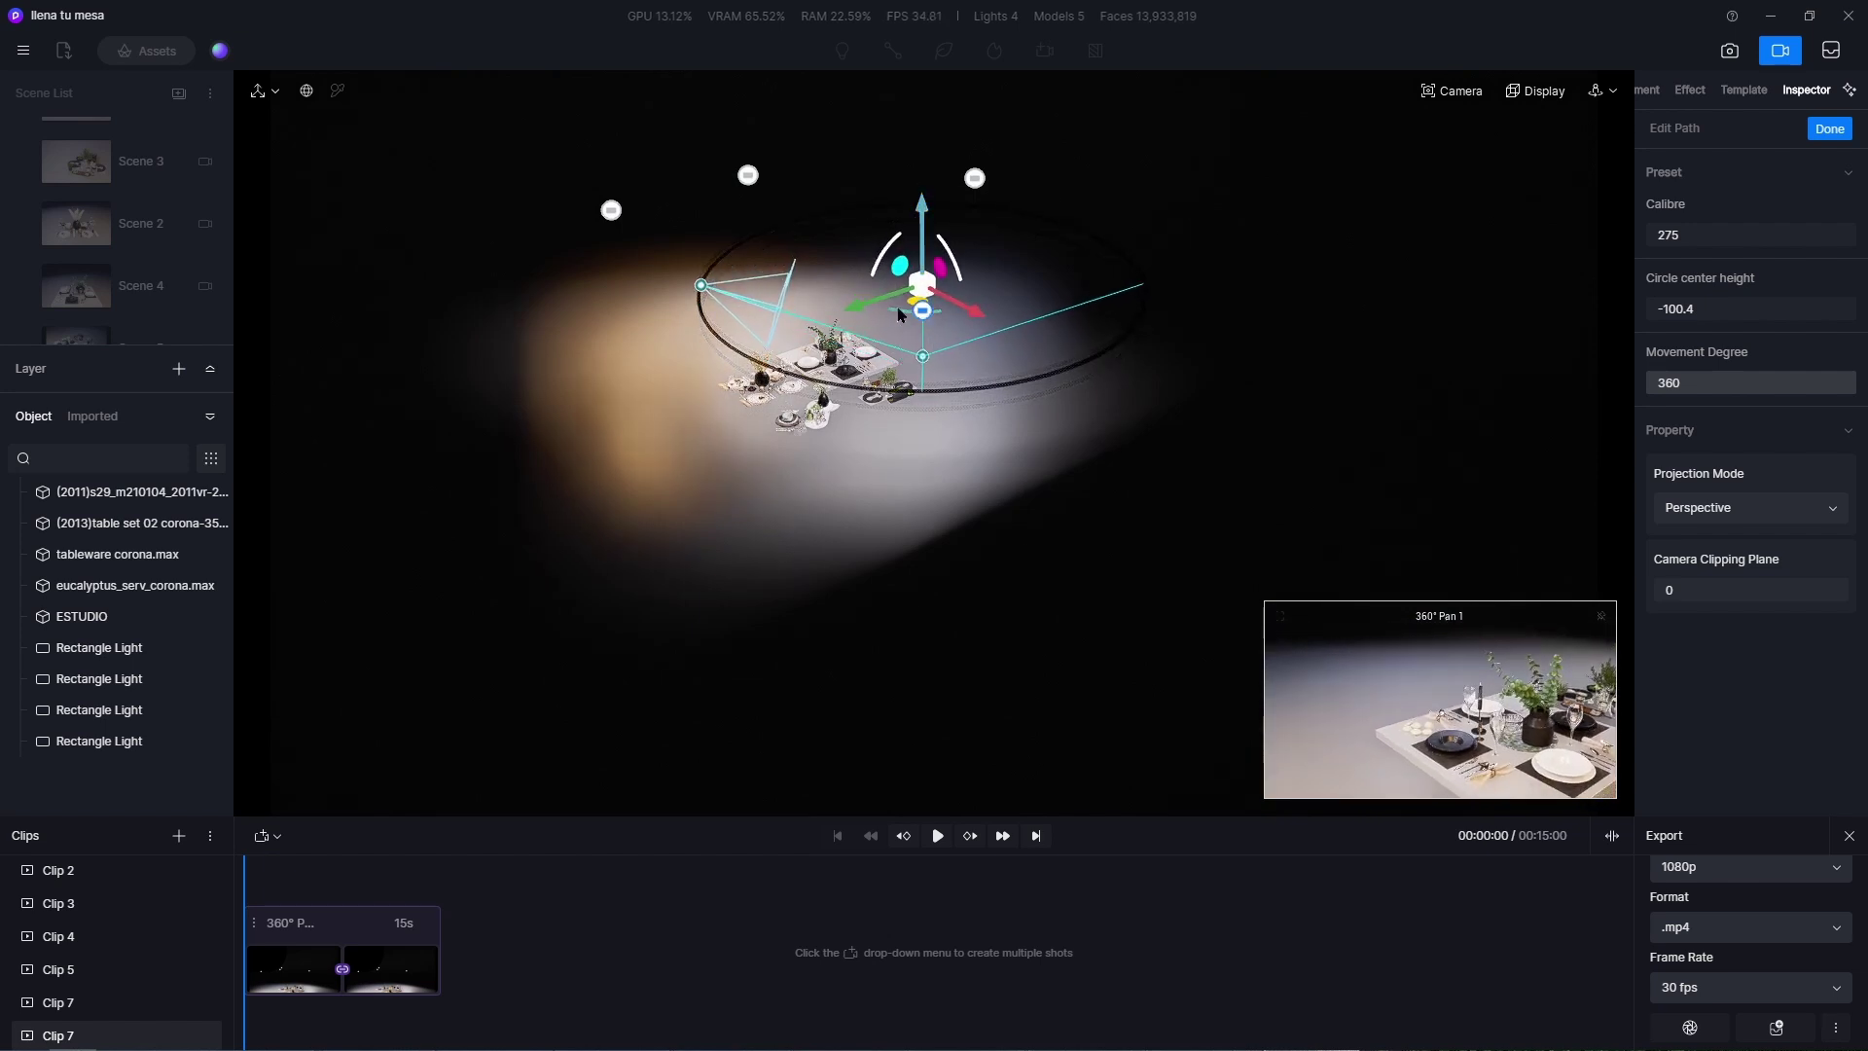
{"action": "left_click_drag", "start_coordinate": [856, 304], "coordinate": [754, 347]}
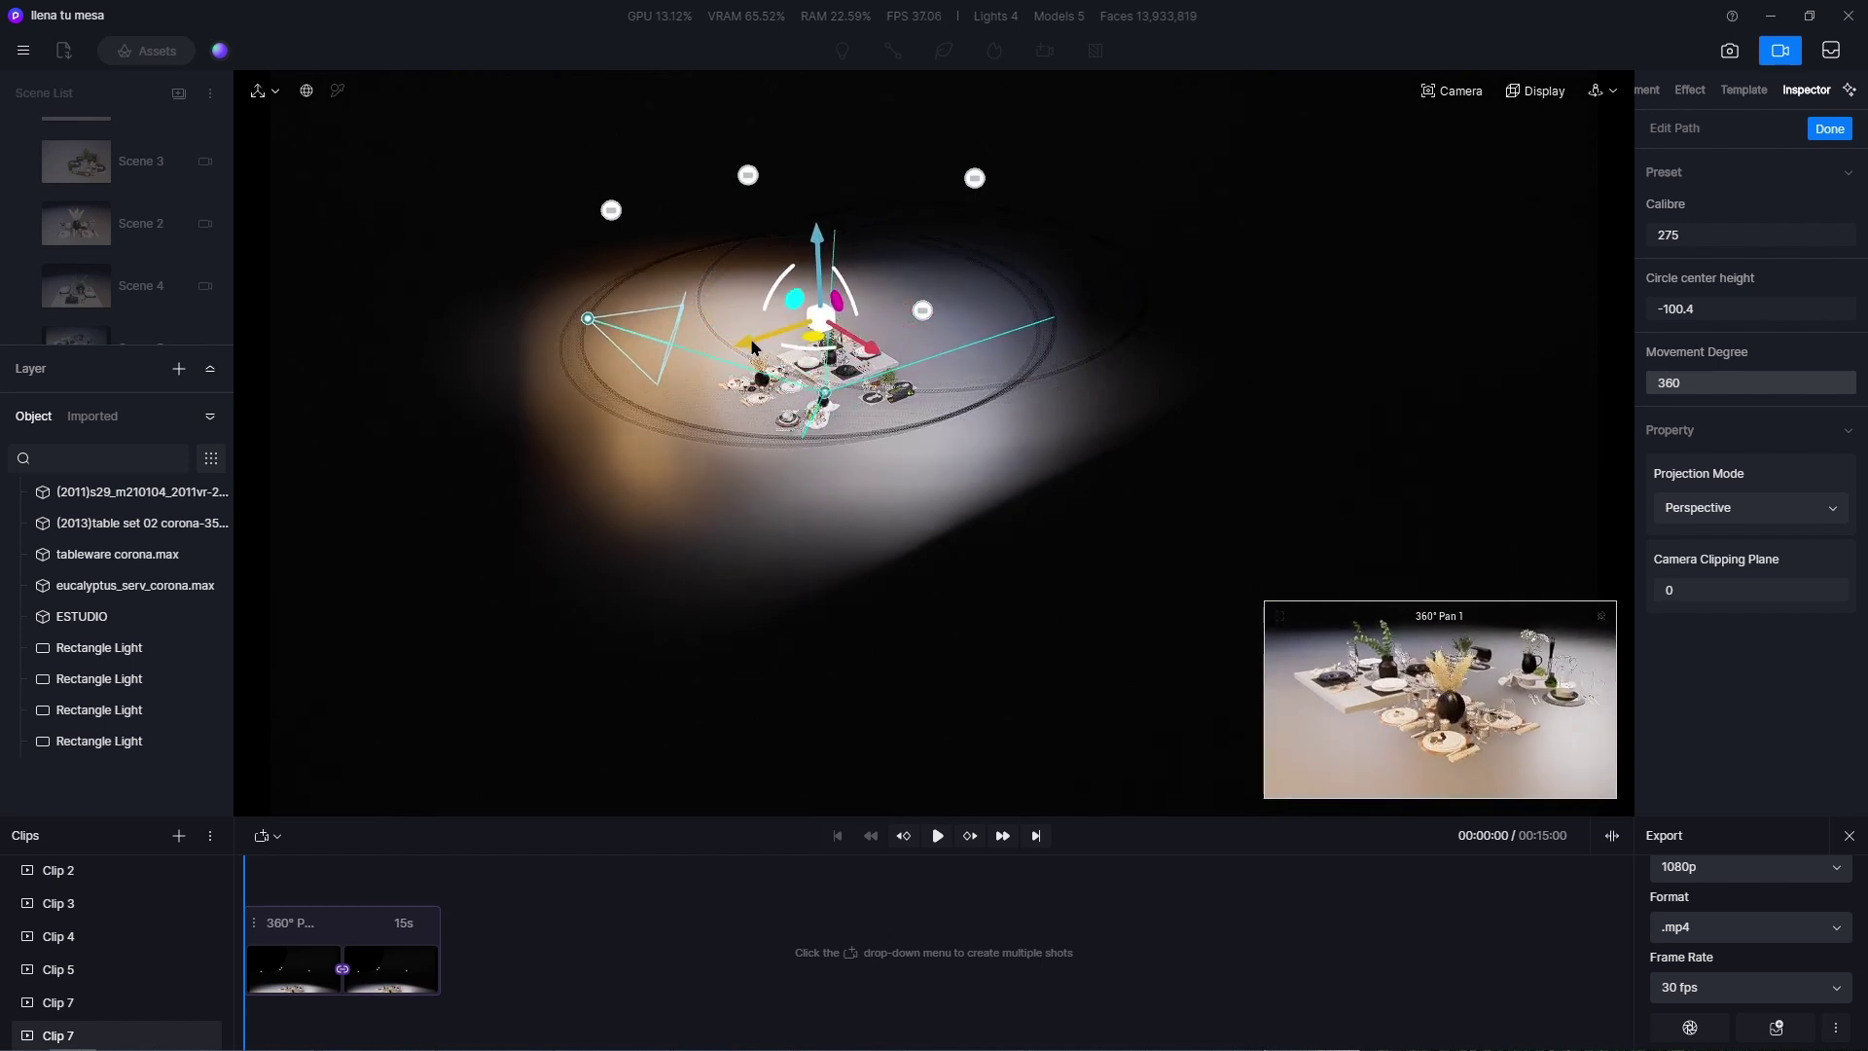
{"action": "middle_click_drag", "start_coordinate": [784, 419], "coordinate": [1270, 288]}
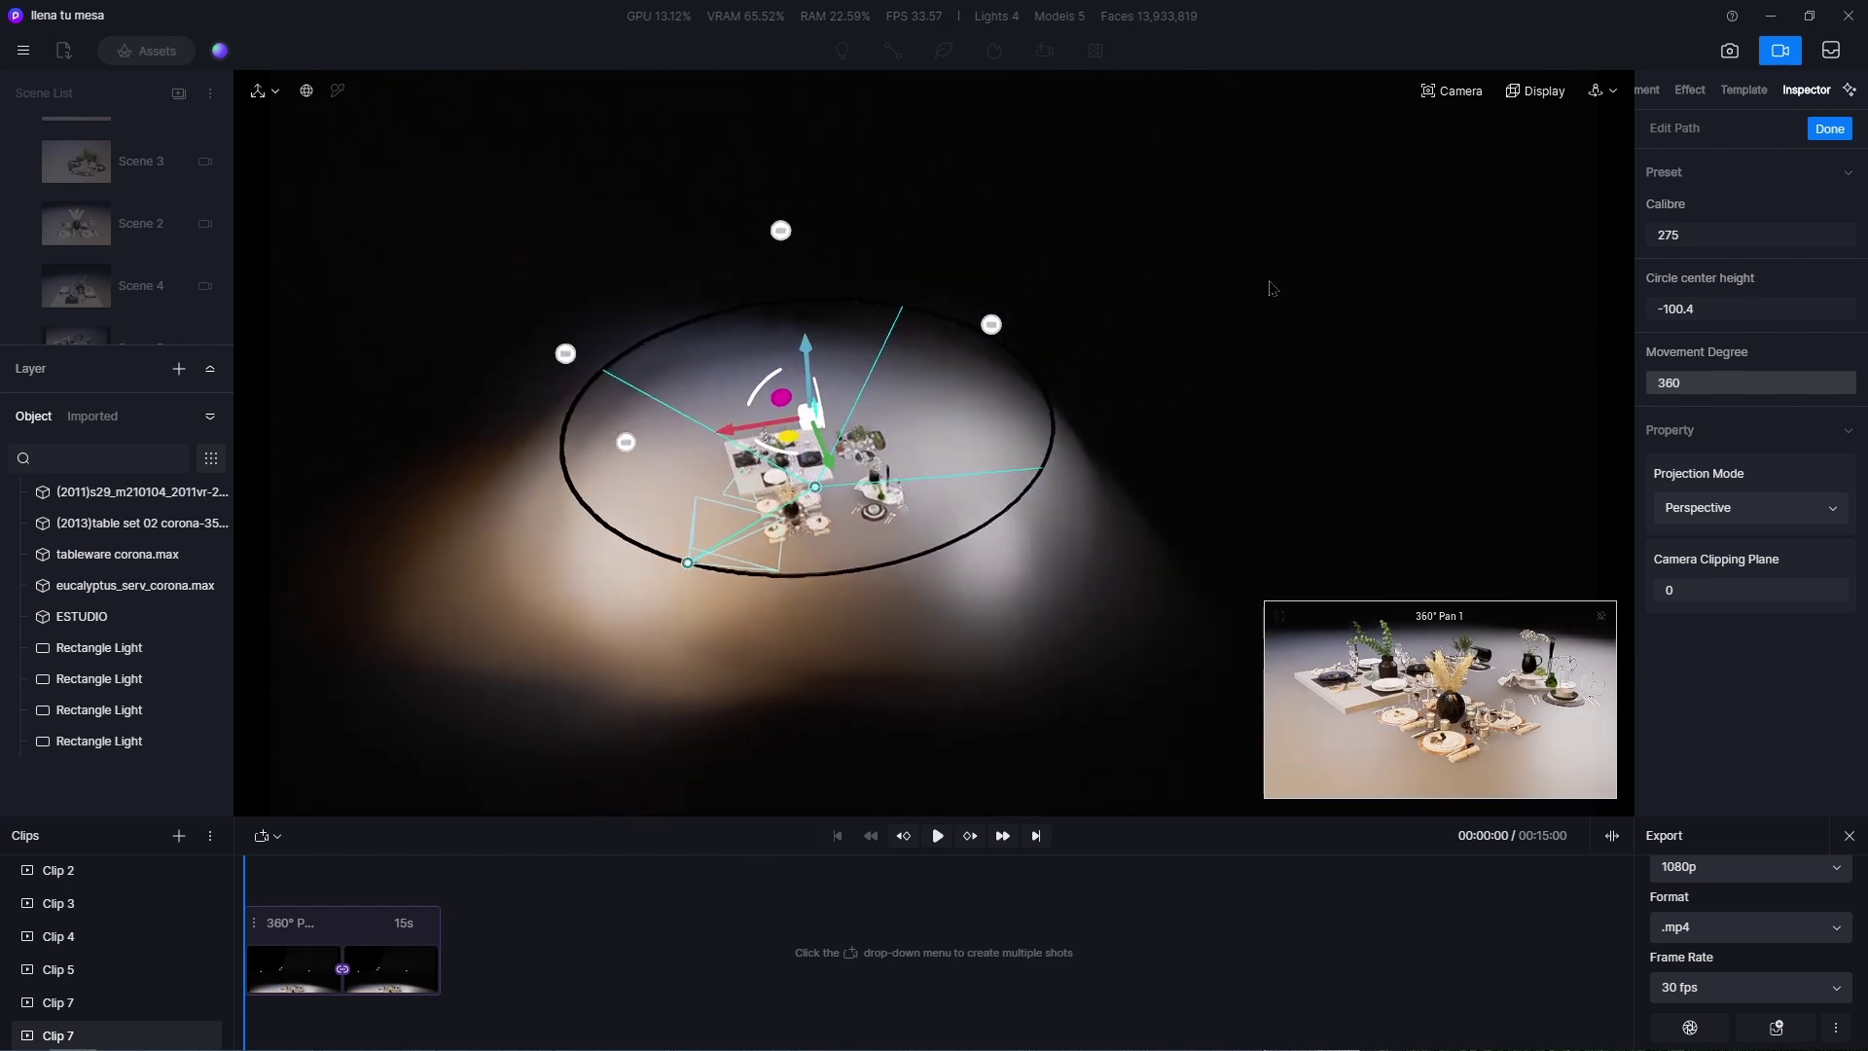
{"action": "left_click", "coordinate": [939, 839]}
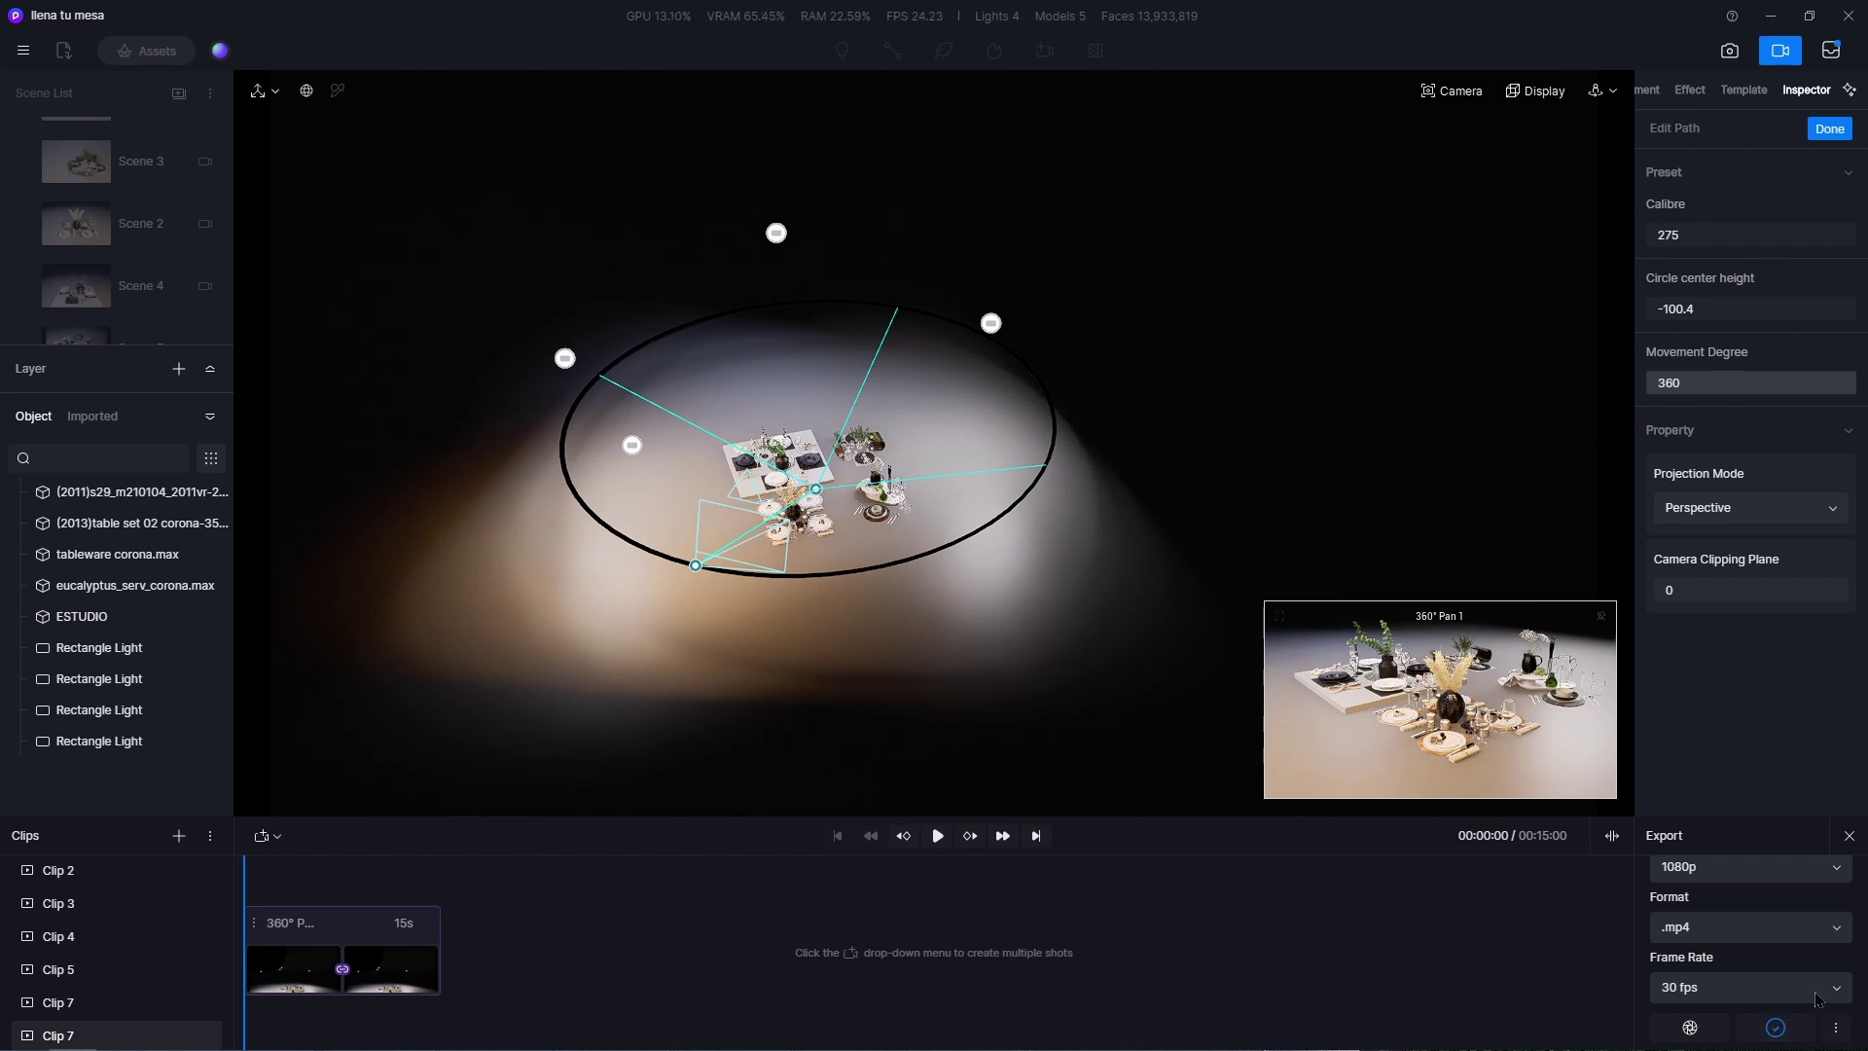
Render the pending Clip 7_1.mp4 from the render queue.
{"action": "left_click", "coordinate": [1833, 50]}
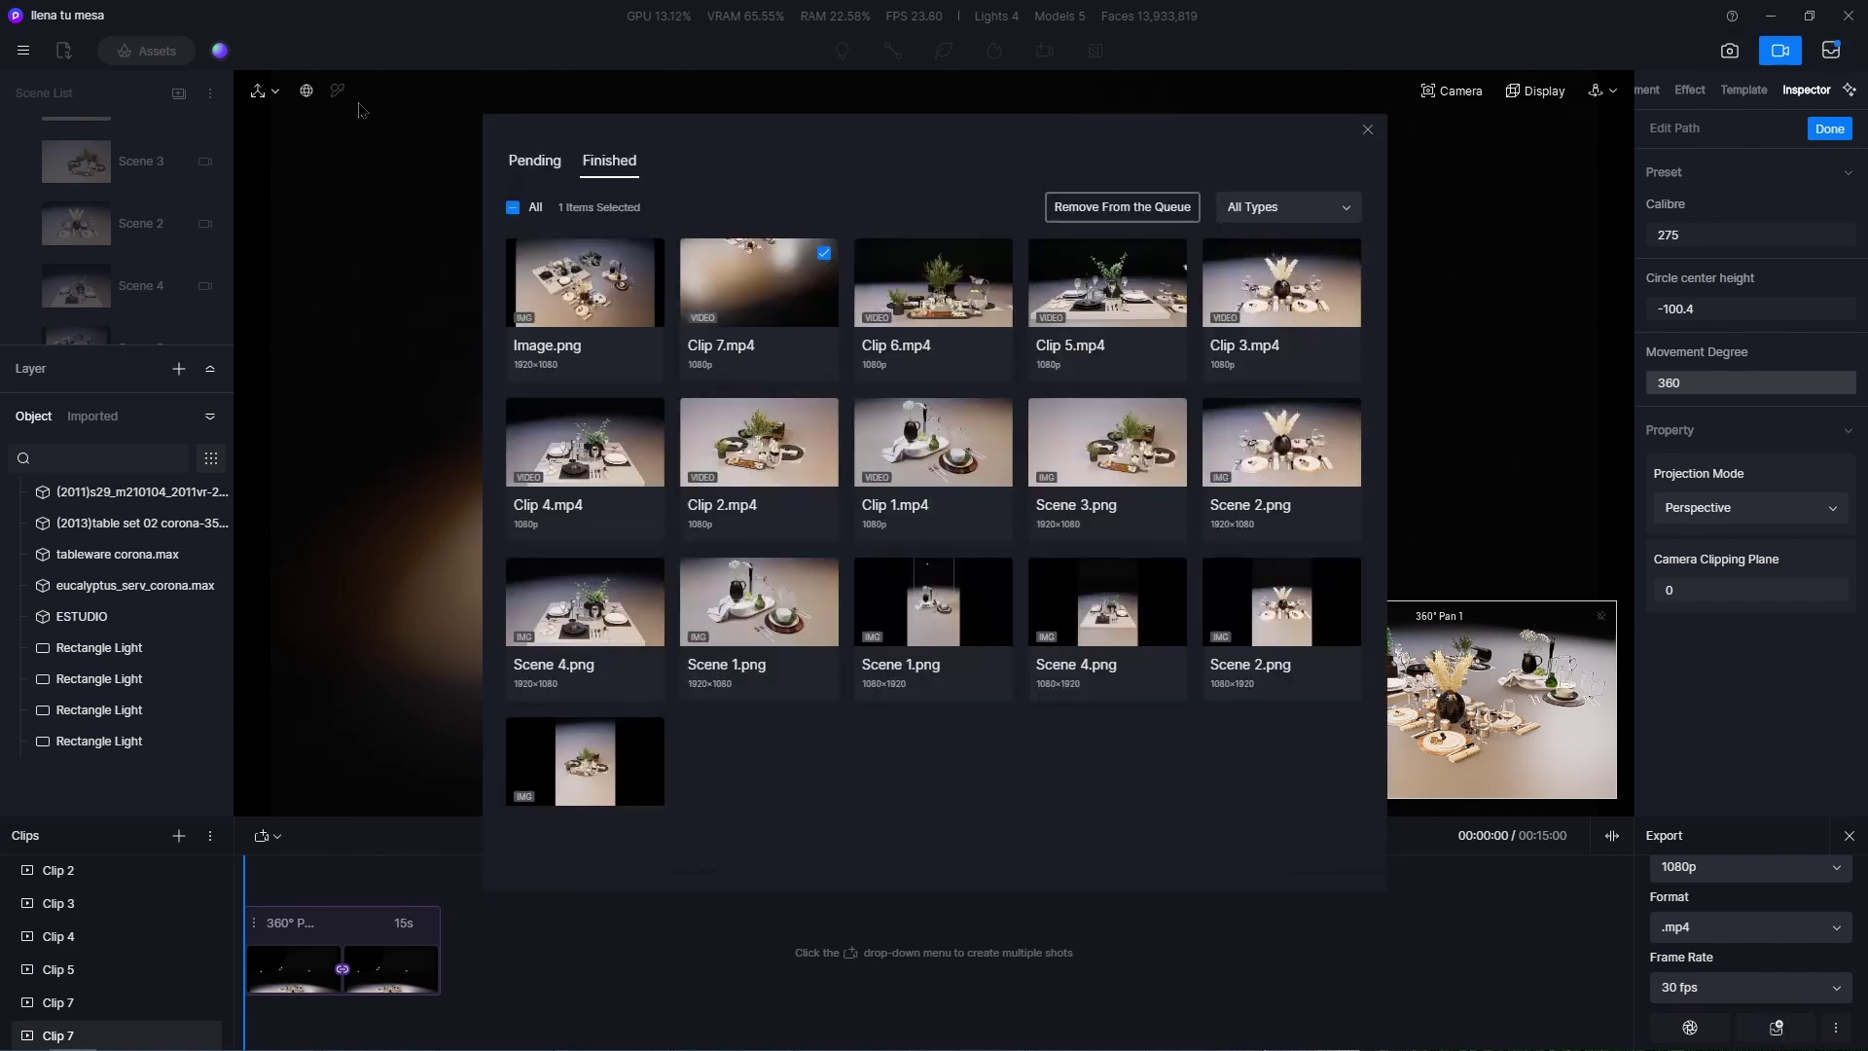
{"action": "left_click", "coordinate": [532, 167]}
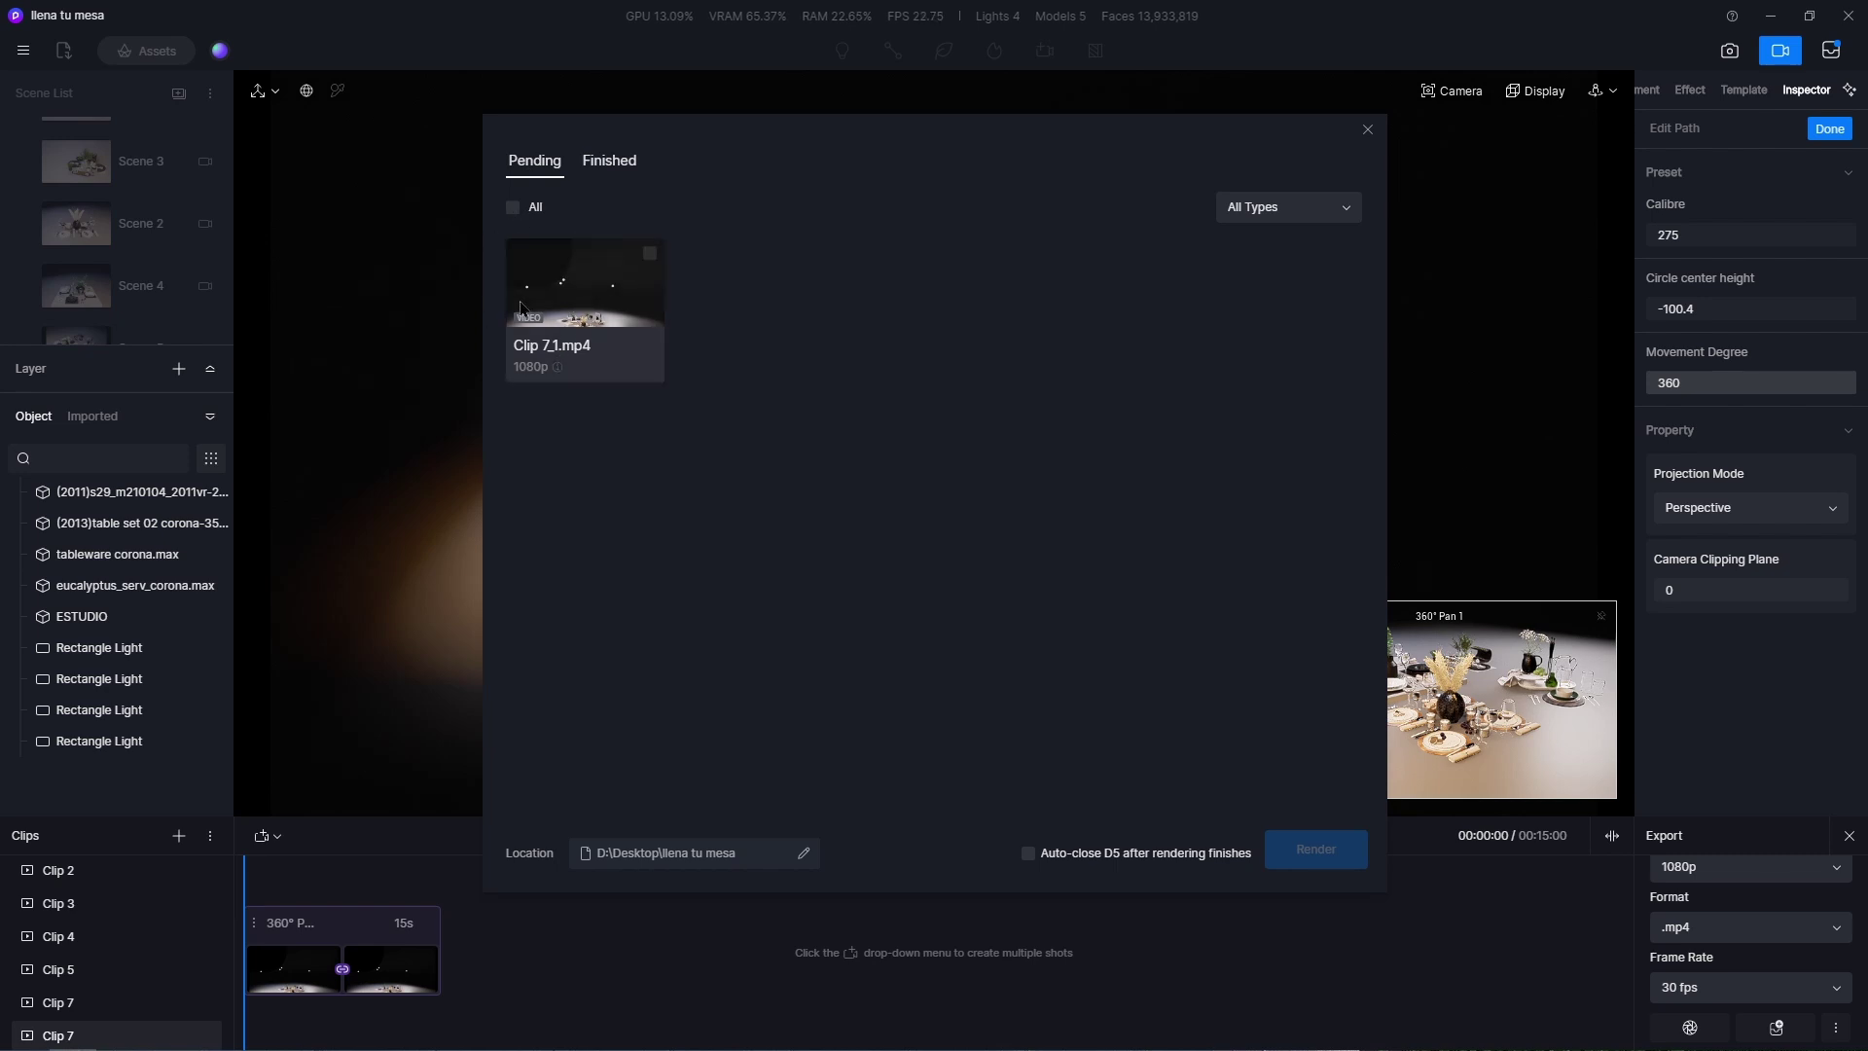
{"action": "left_click", "coordinate": [513, 207]}
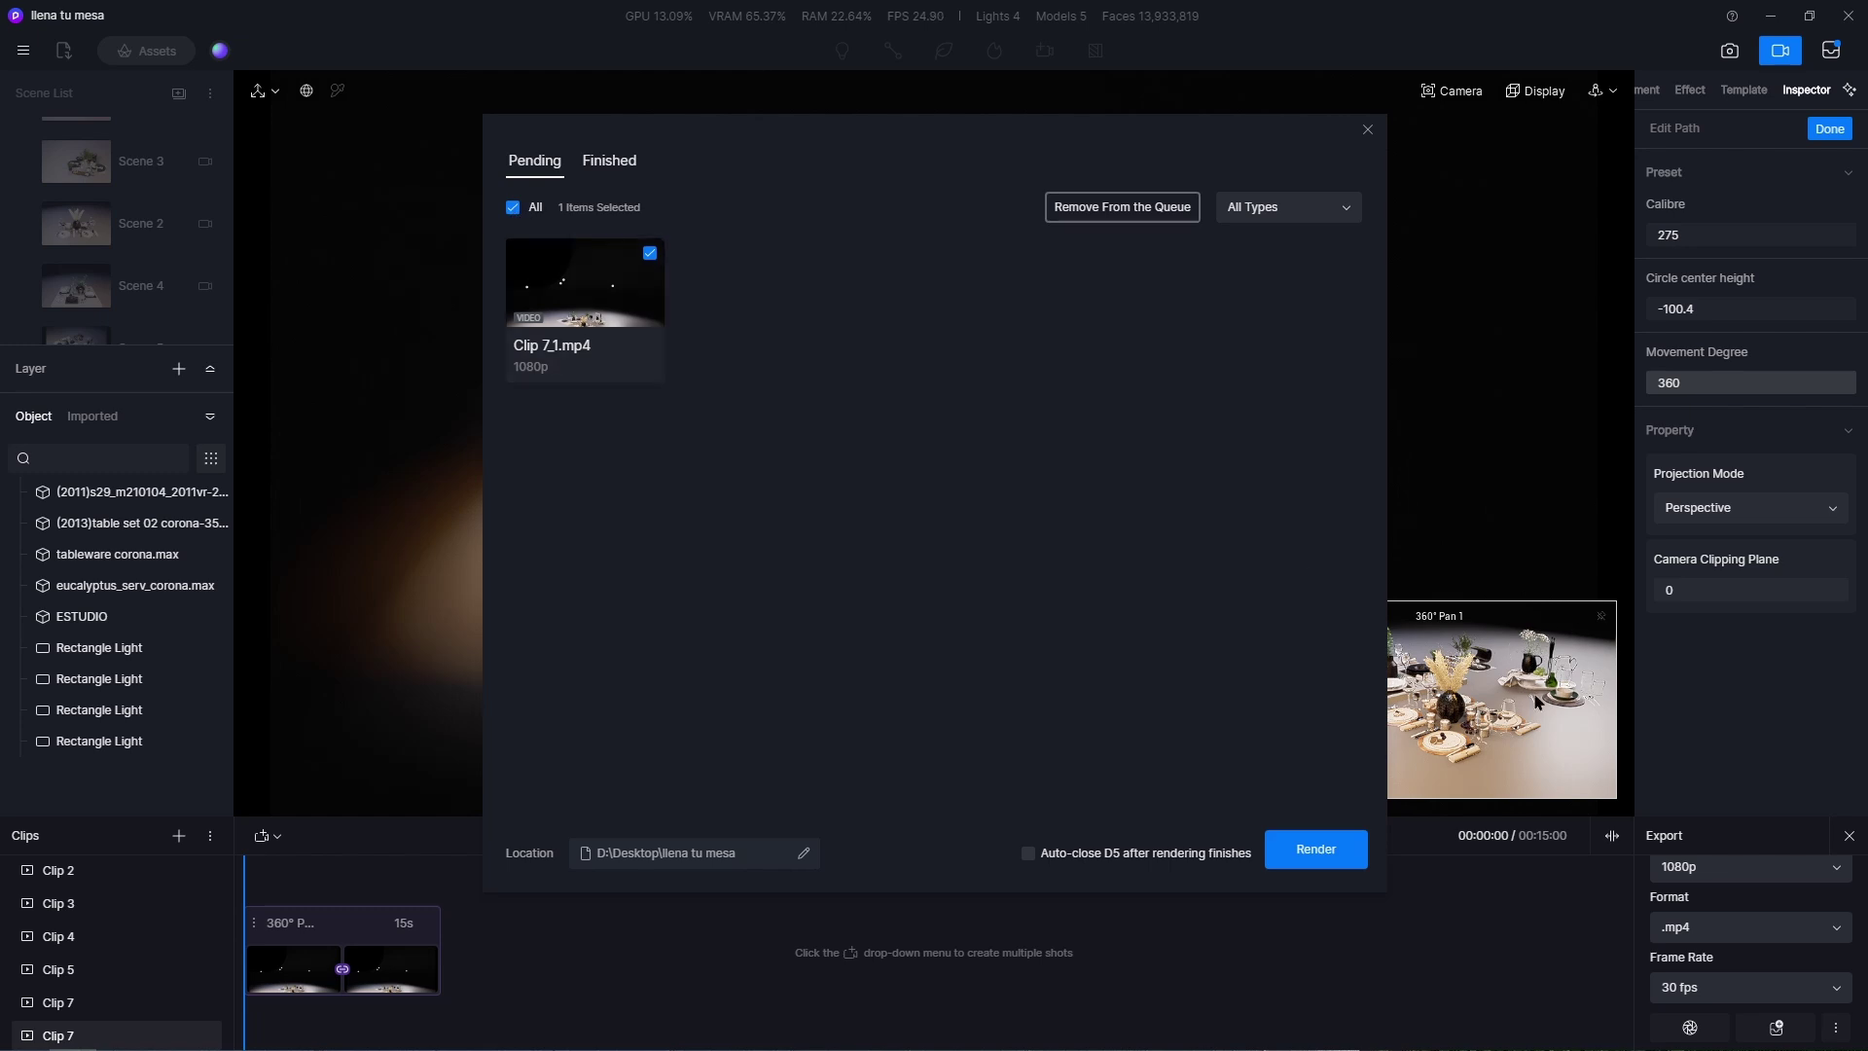
{"action": "left_click", "coordinate": [1330, 850]}
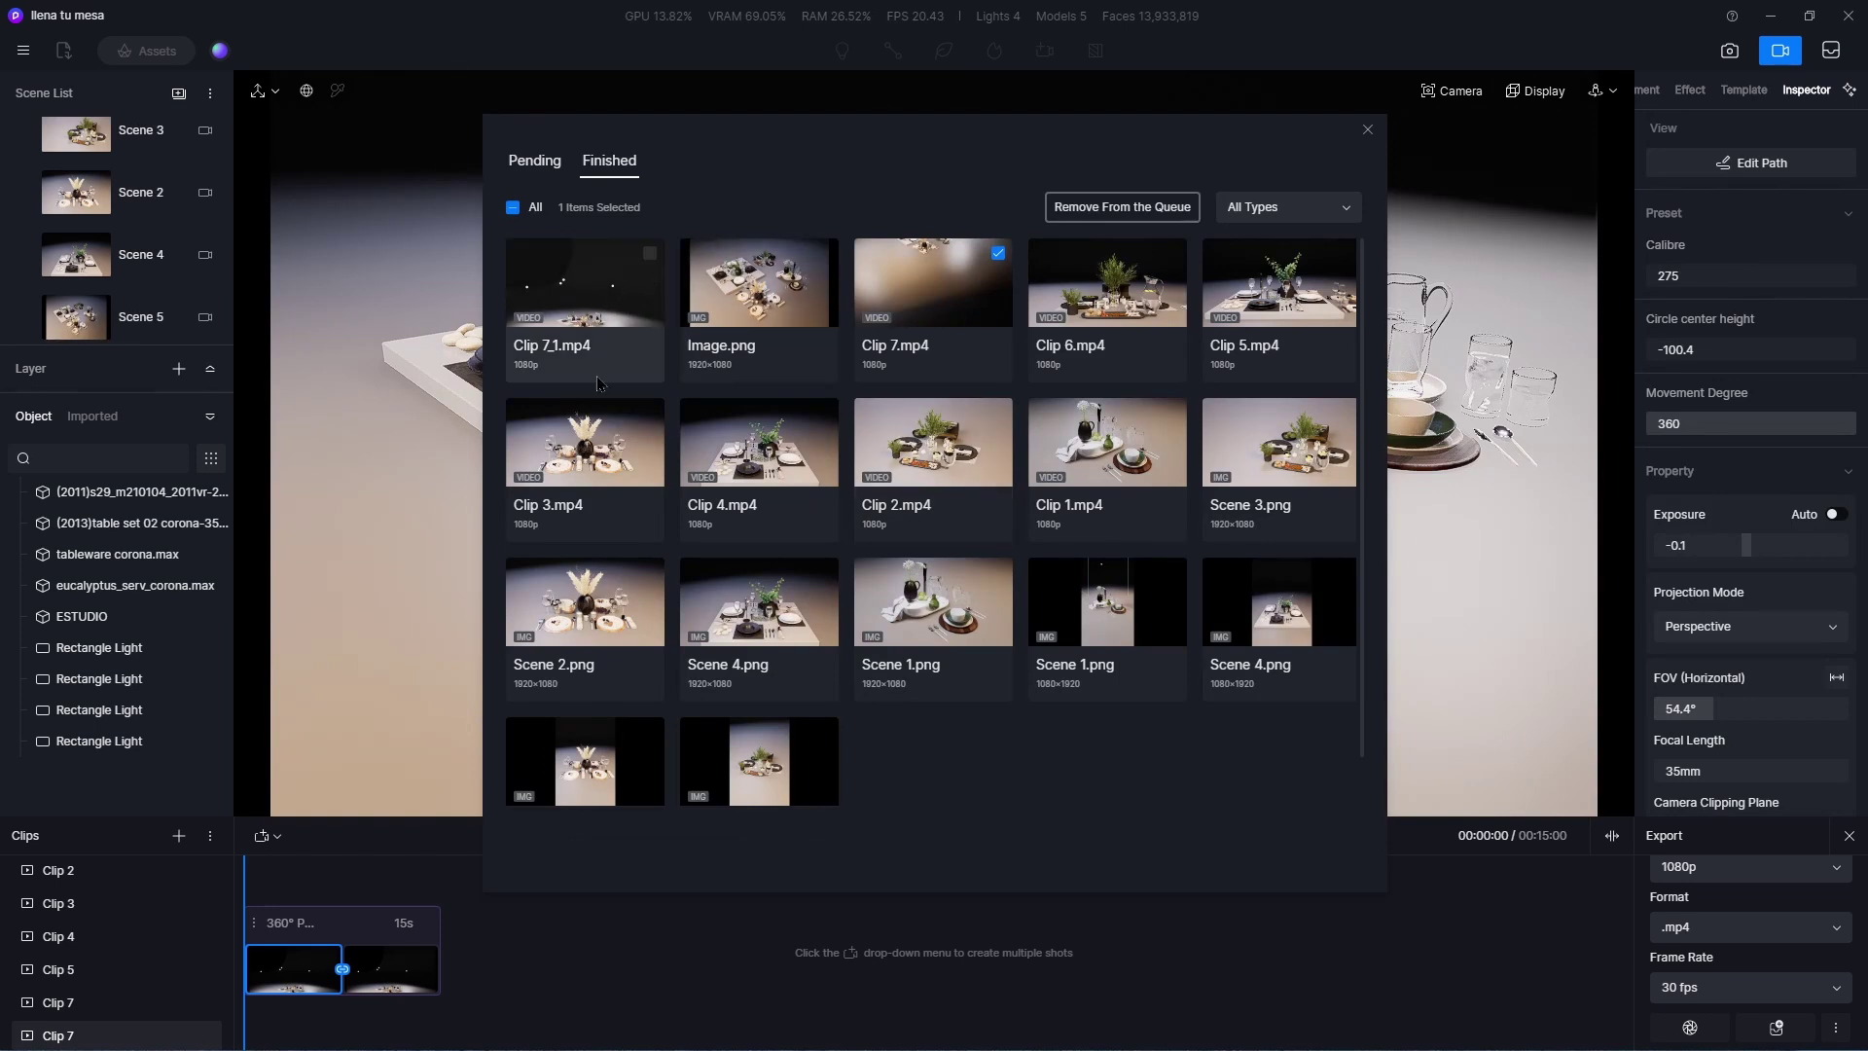
Open the file location of the finished Clip 7_1.mp4, watch the rendered video, and close the player and render queue.
{"action": "right_click", "coordinate": [599, 307]}
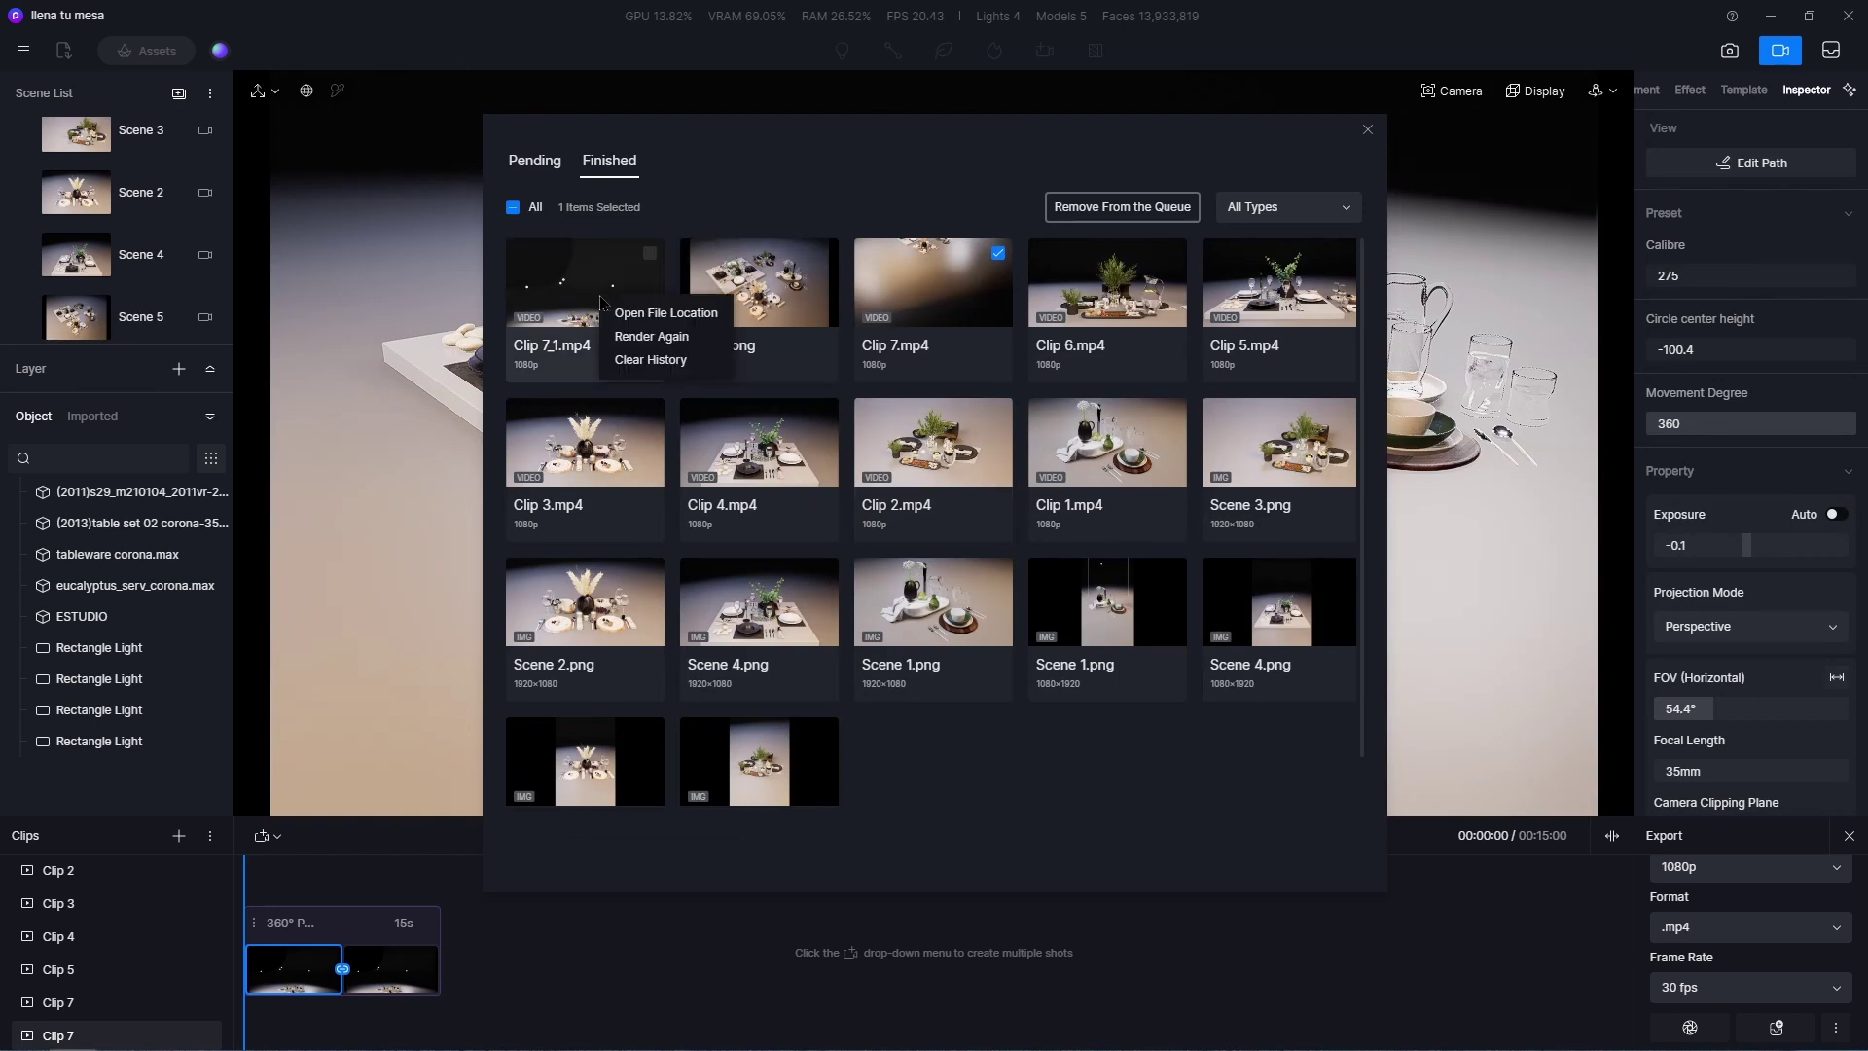
{"action": "left_click", "coordinate": [681, 314]}
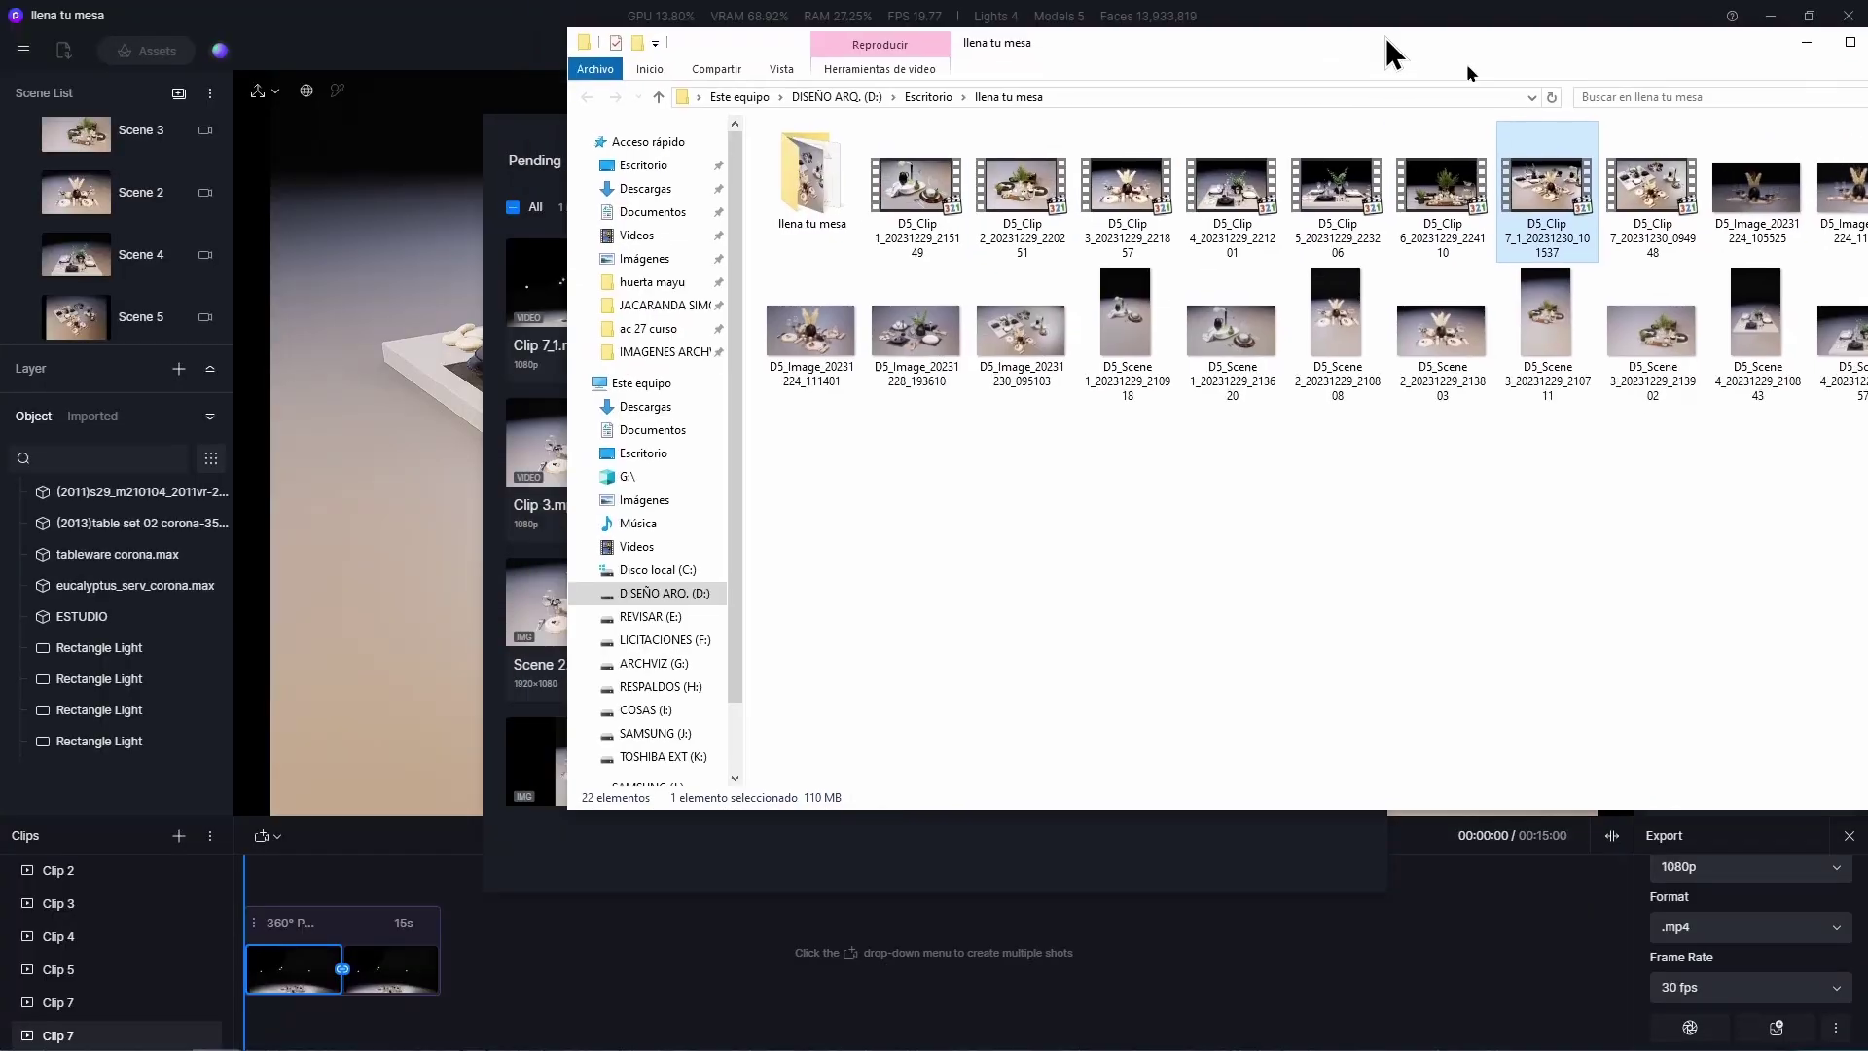
{"action": "left_click", "coordinate": [1867, 42]}
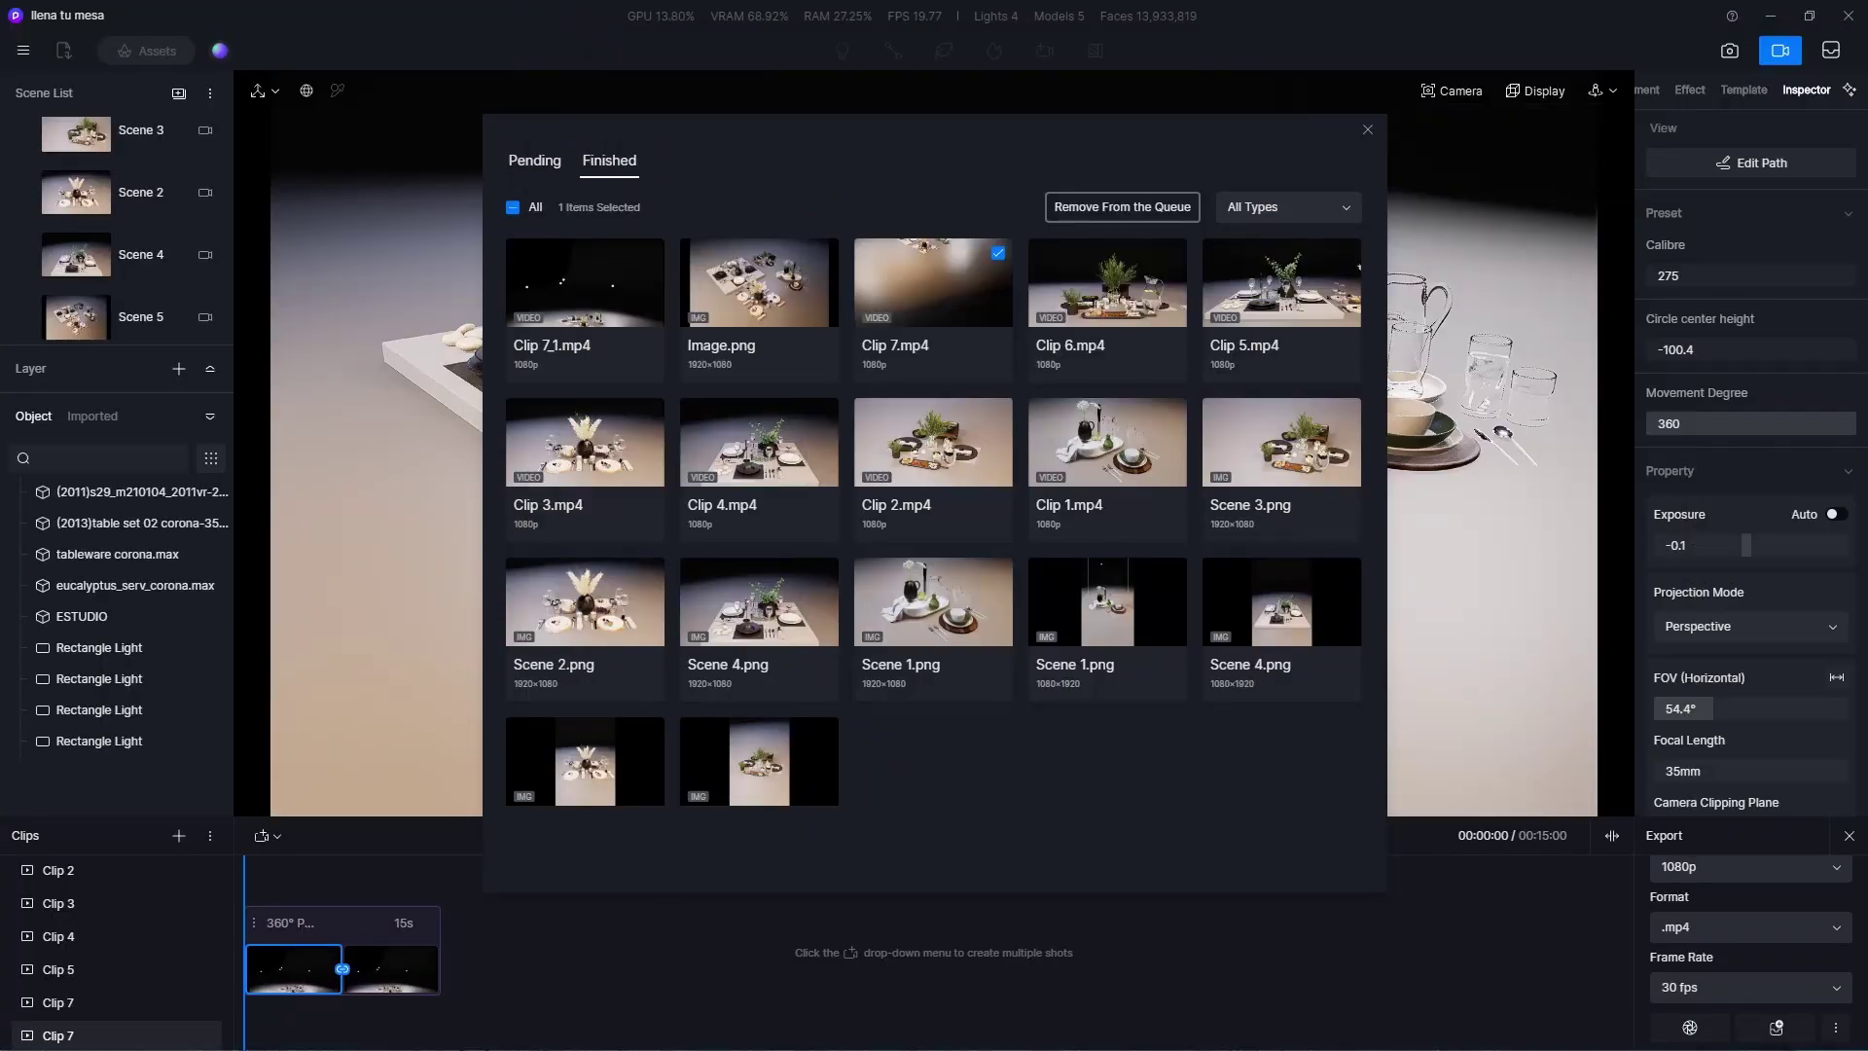
{"action": "left_click_drag", "start_coordinate": [1867, 107], "coordinate": [785, 12]}
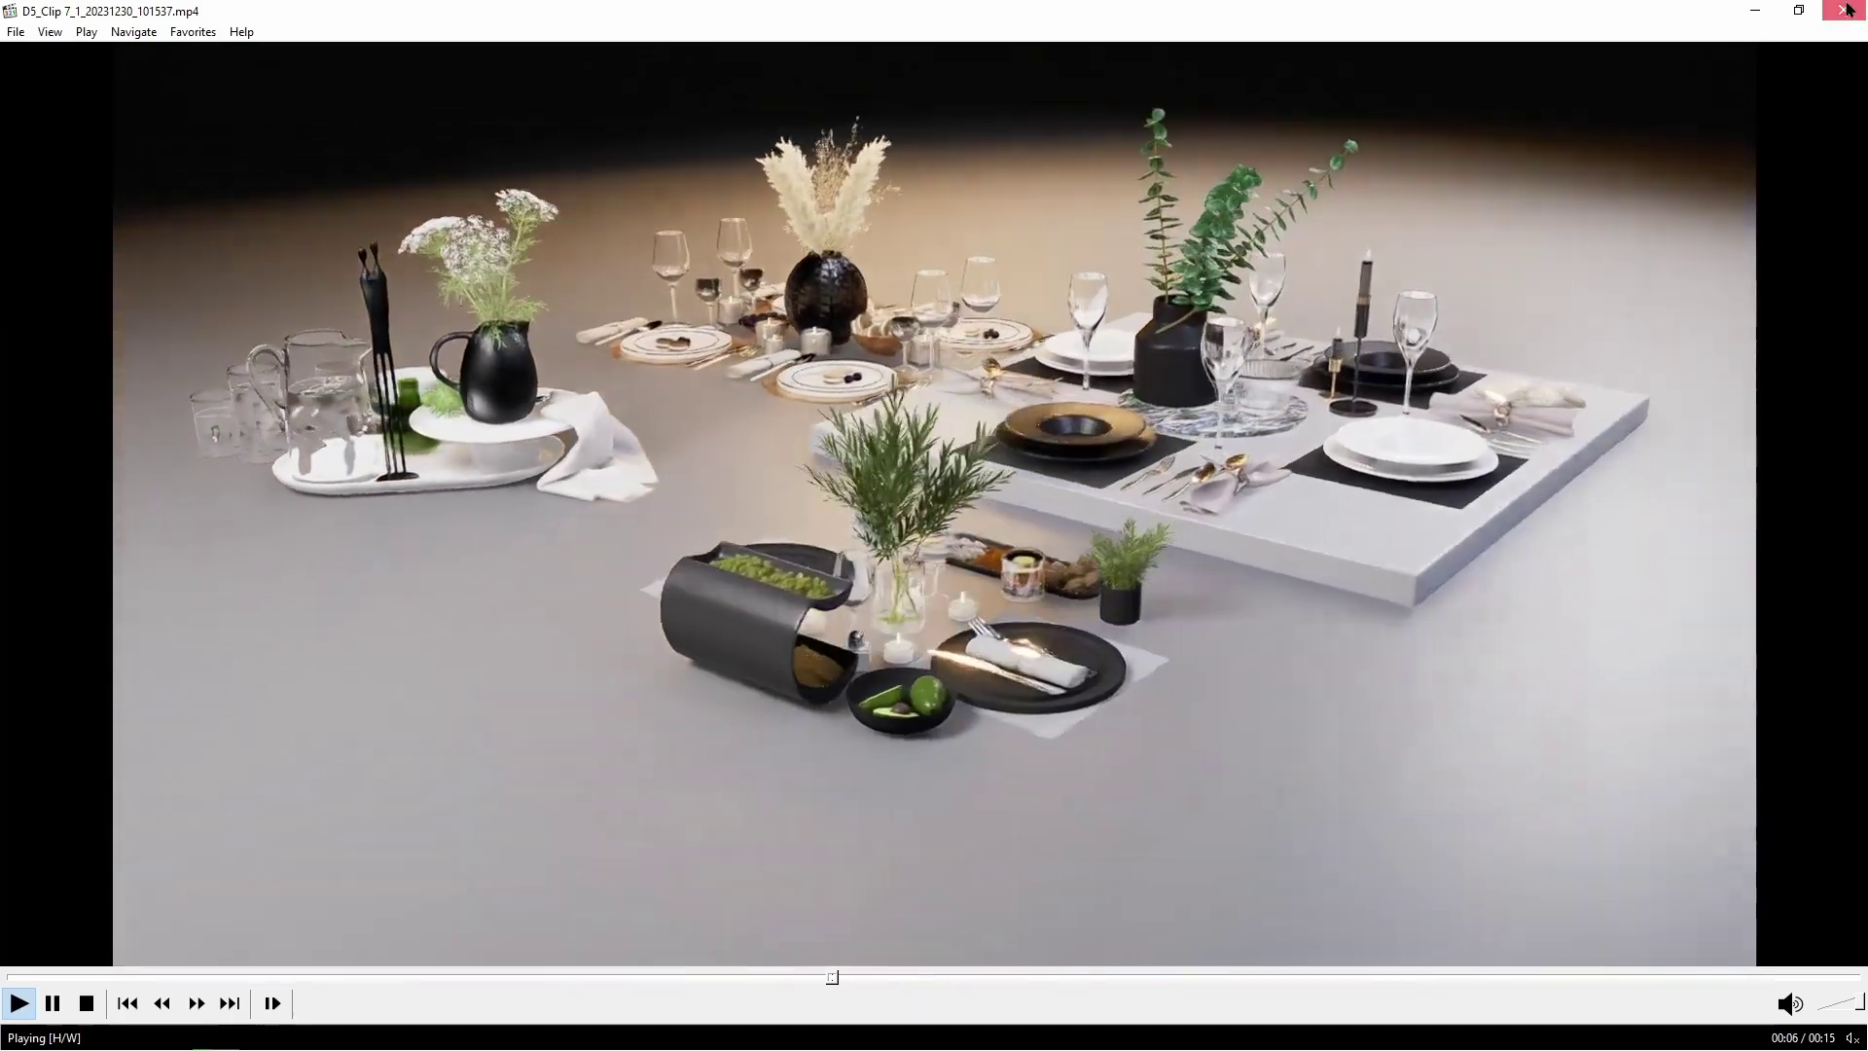
{"action": "left_click", "coordinate": [1848, 9]}
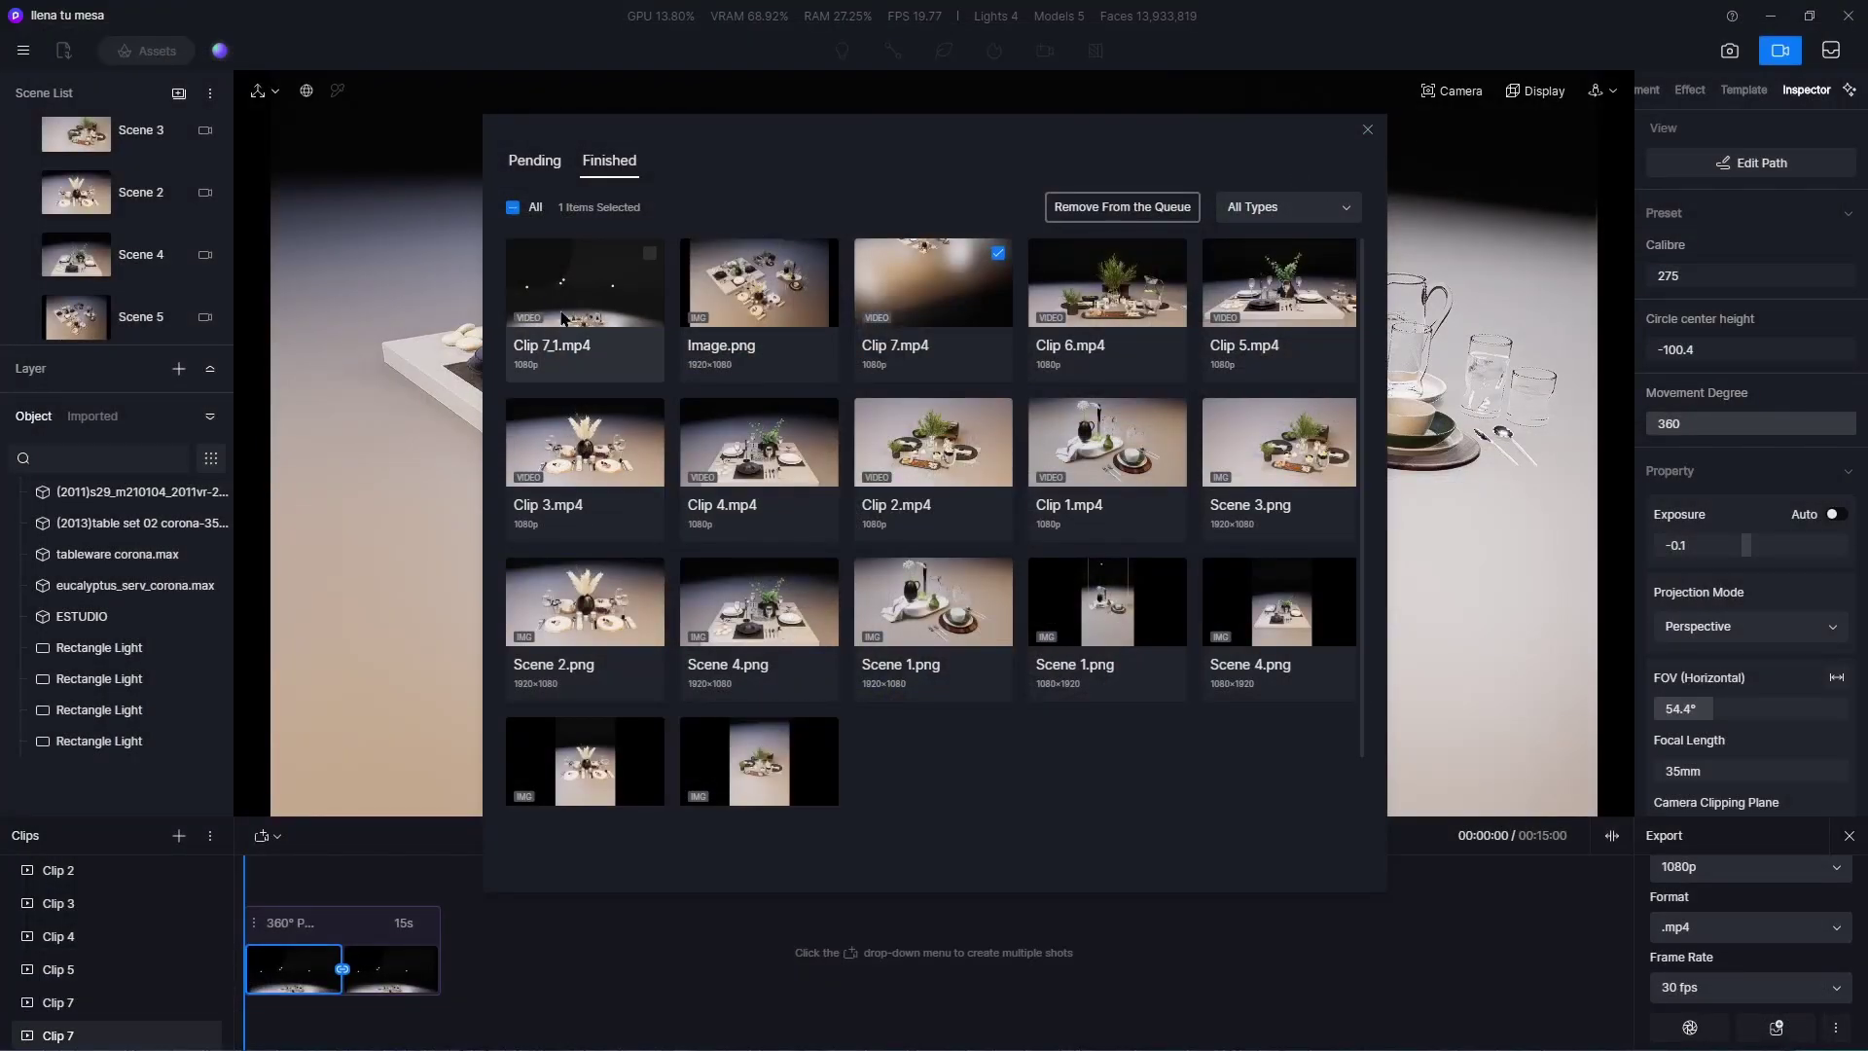
{"action": "left_click", "coordinate": [1367, 129]}
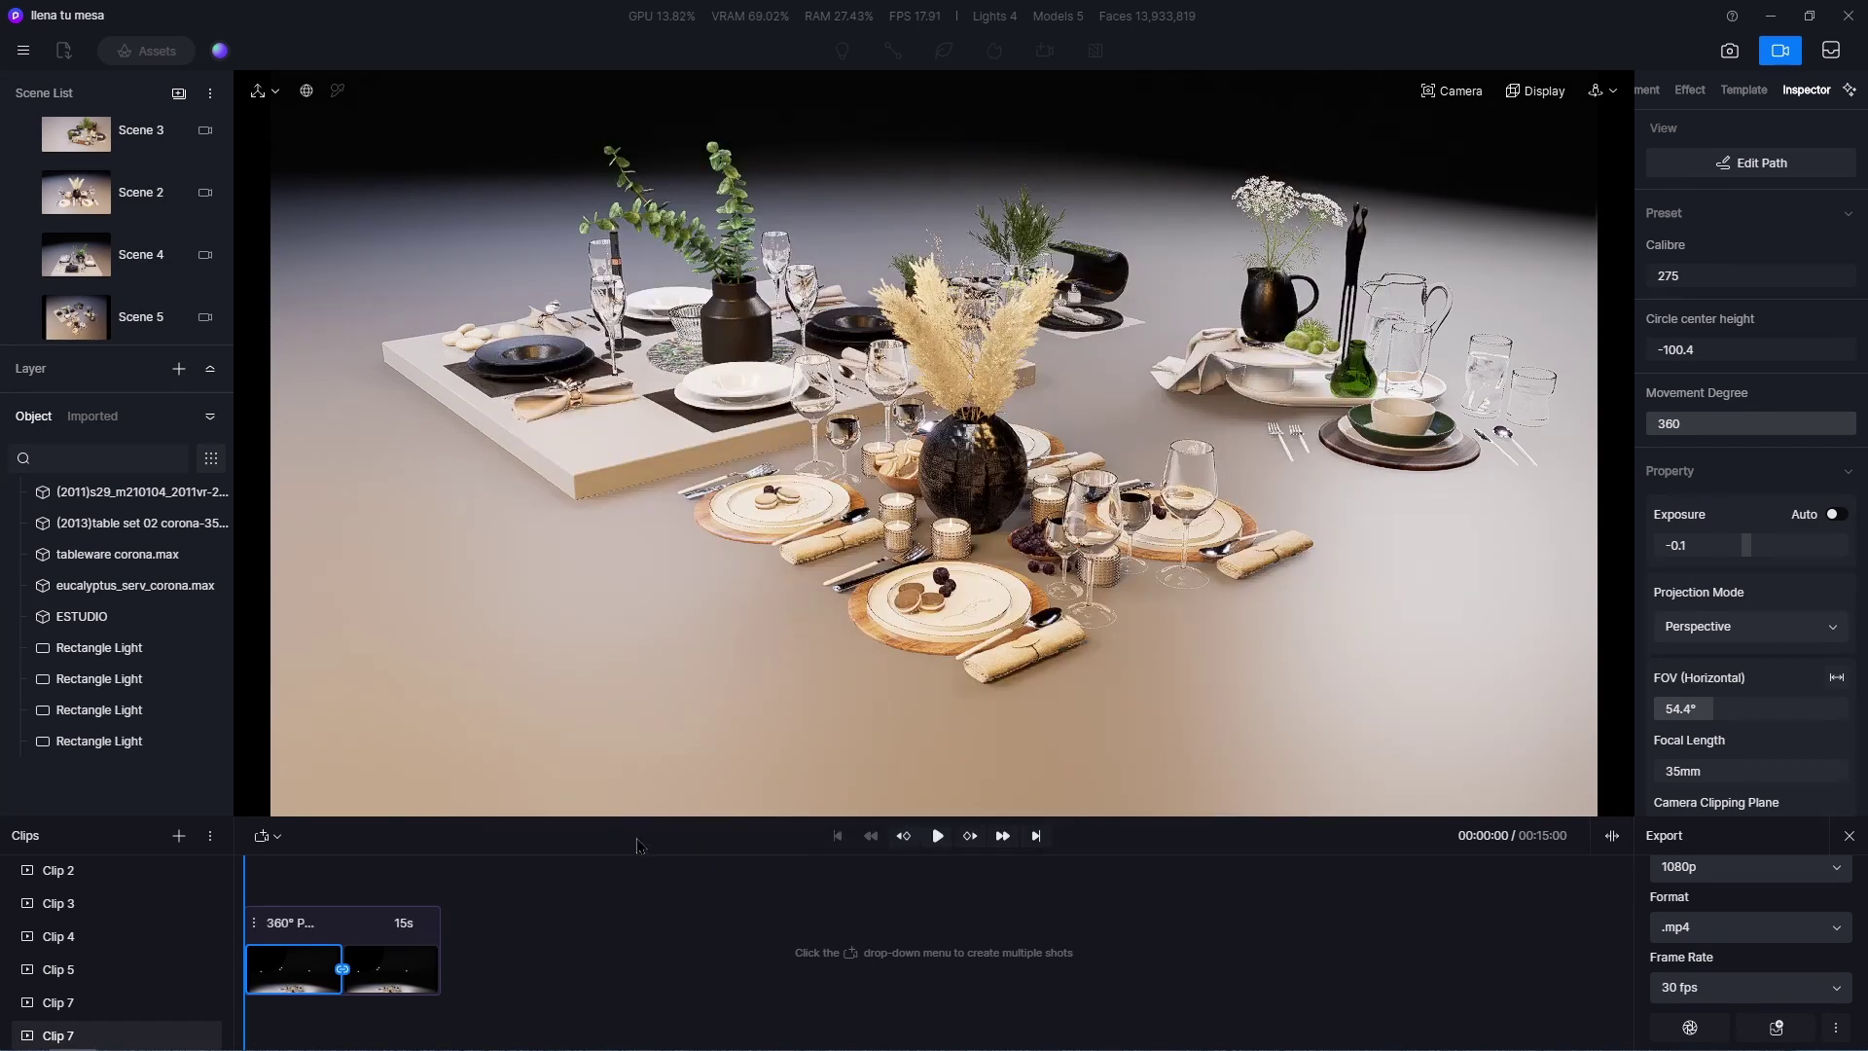
Preview the first part of the 360° Pan shot on the timeline.
{"action": "left_click", "coordinate": [937, 836]}
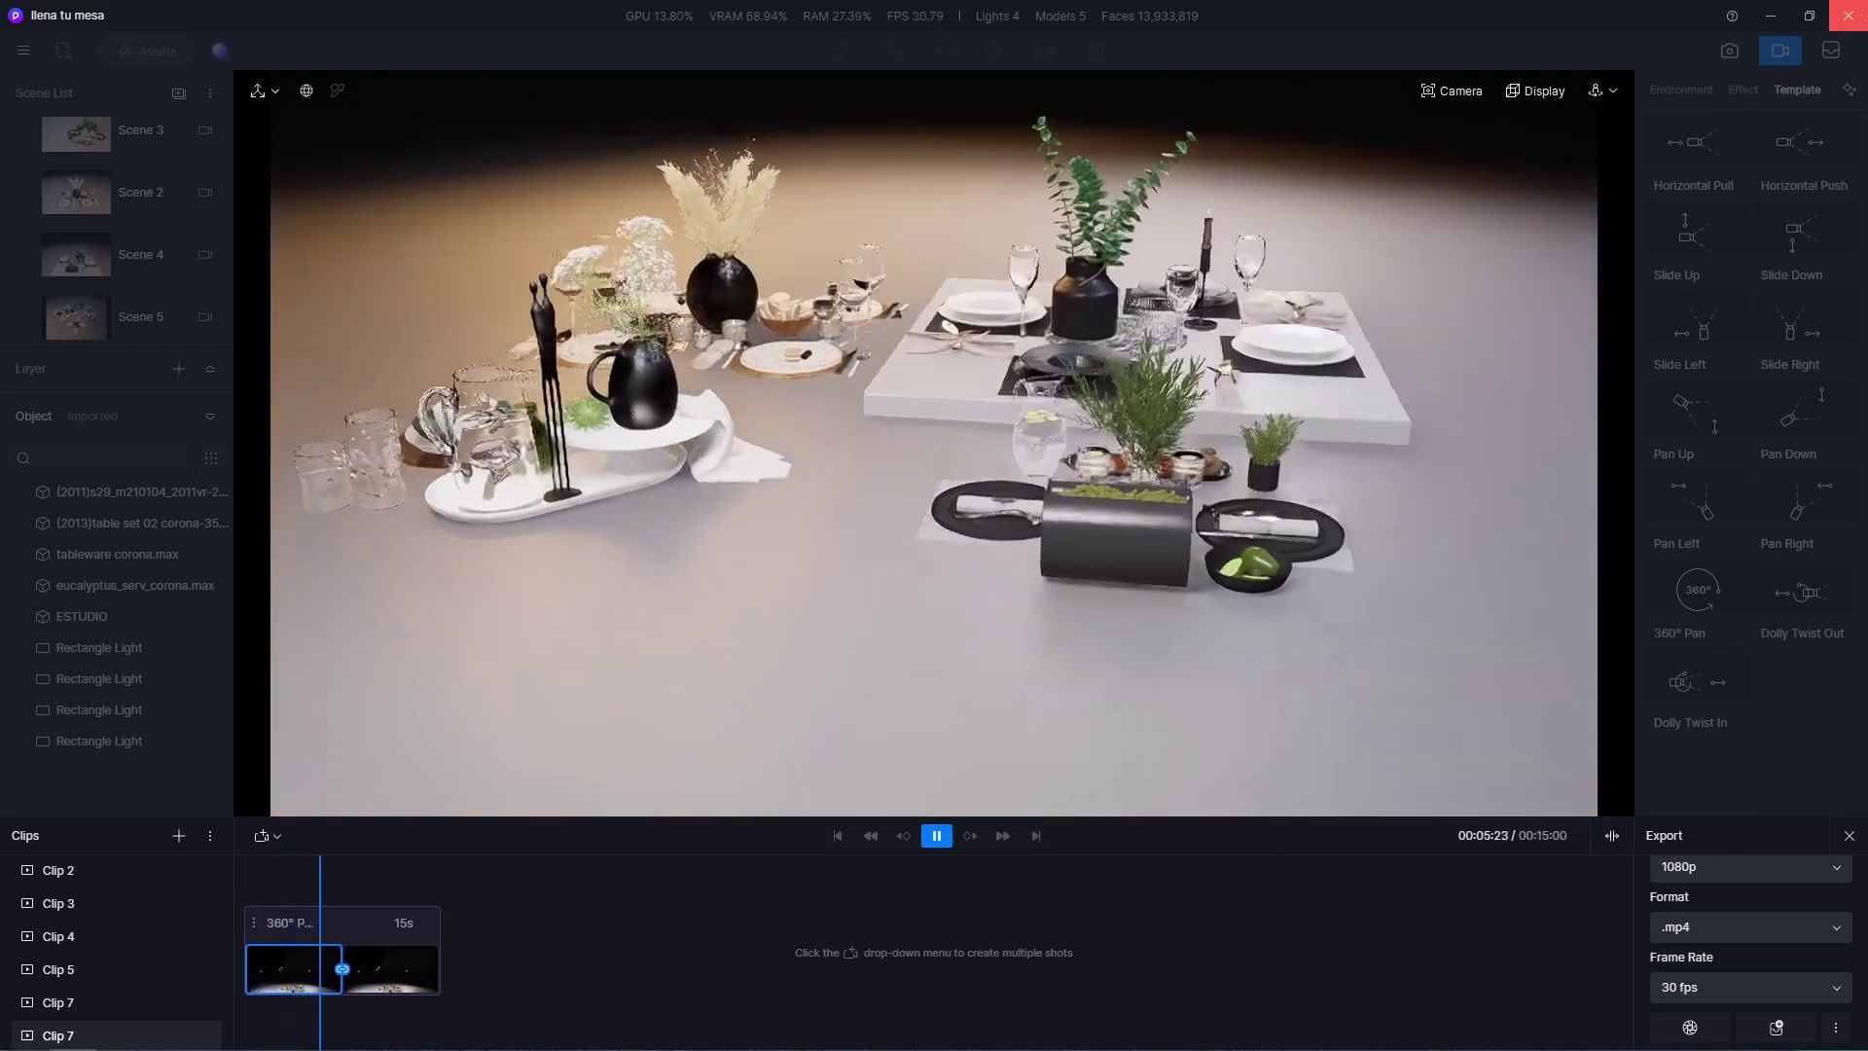
{"action": "left_click", "coordinate": [937, 836]}
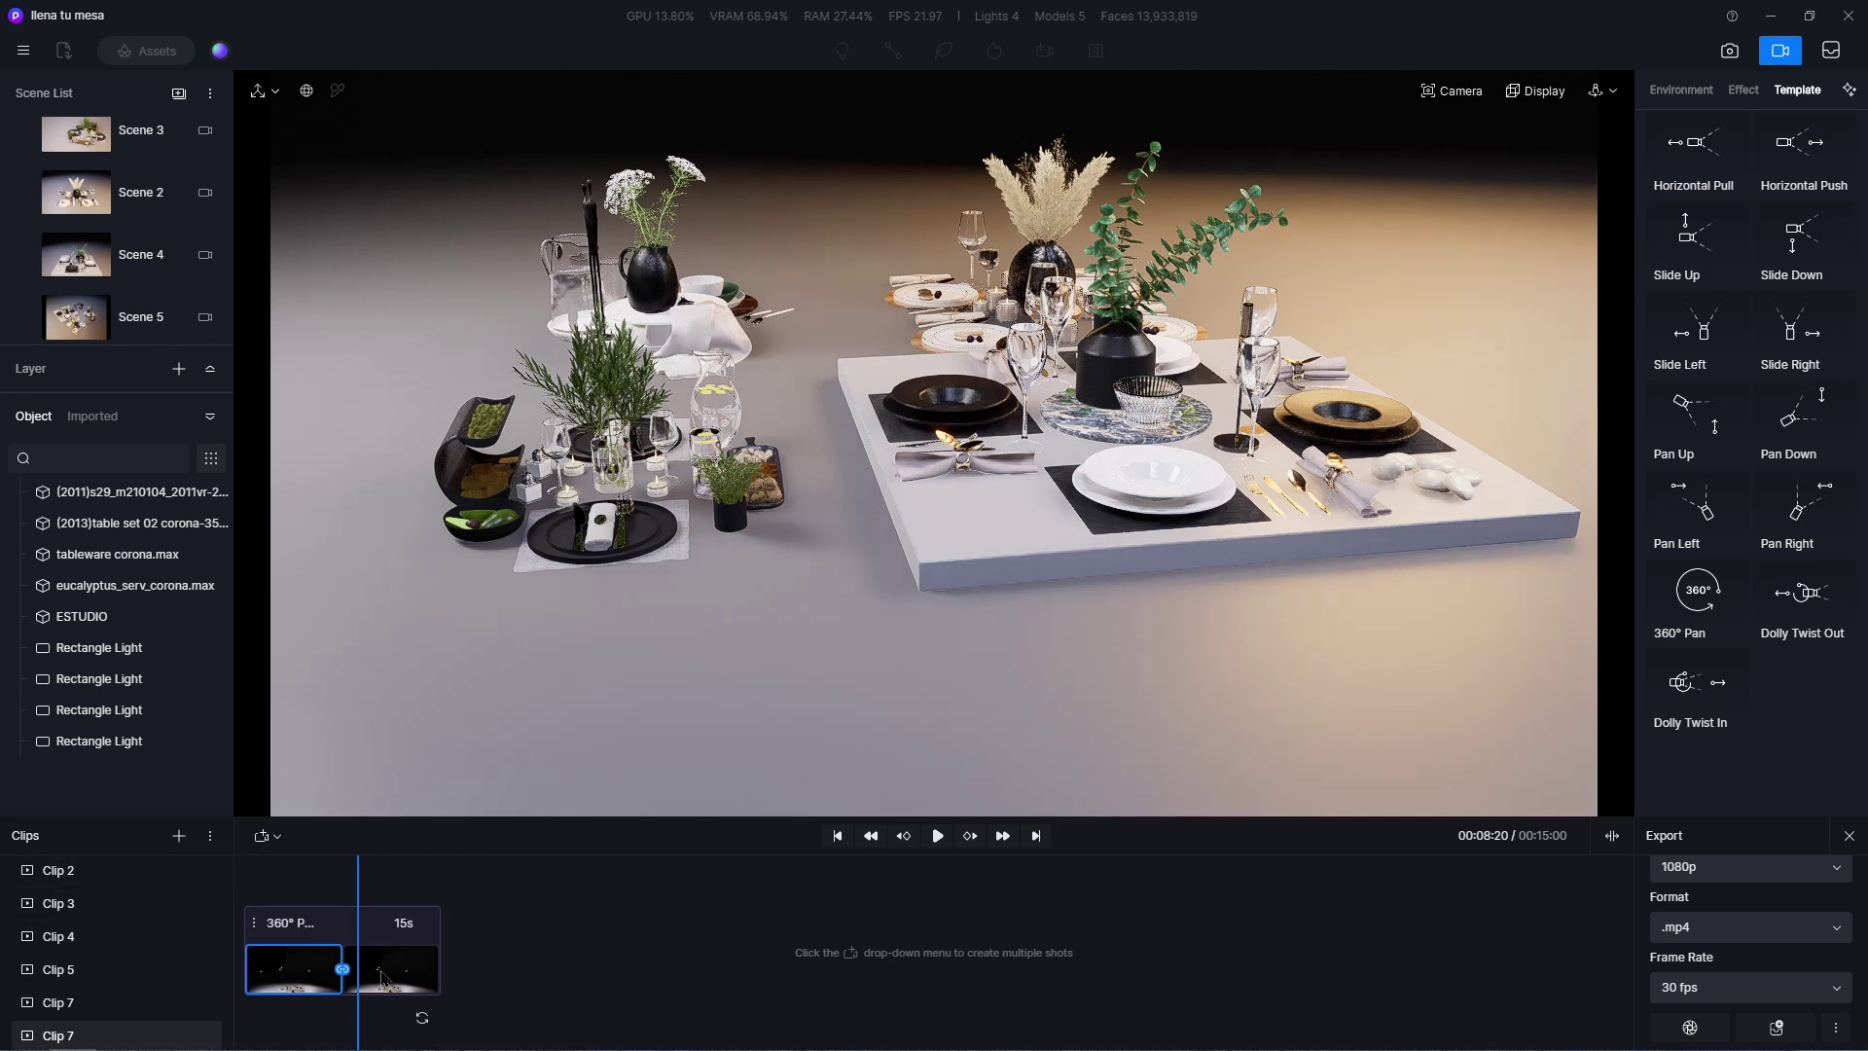
{"action": "left_click", "coordinate": [381, 977]}
Create a new clip and add a distant front view of the table settings as its first shot view.
{"action": "left_click", "coordinate": [180, 838]}
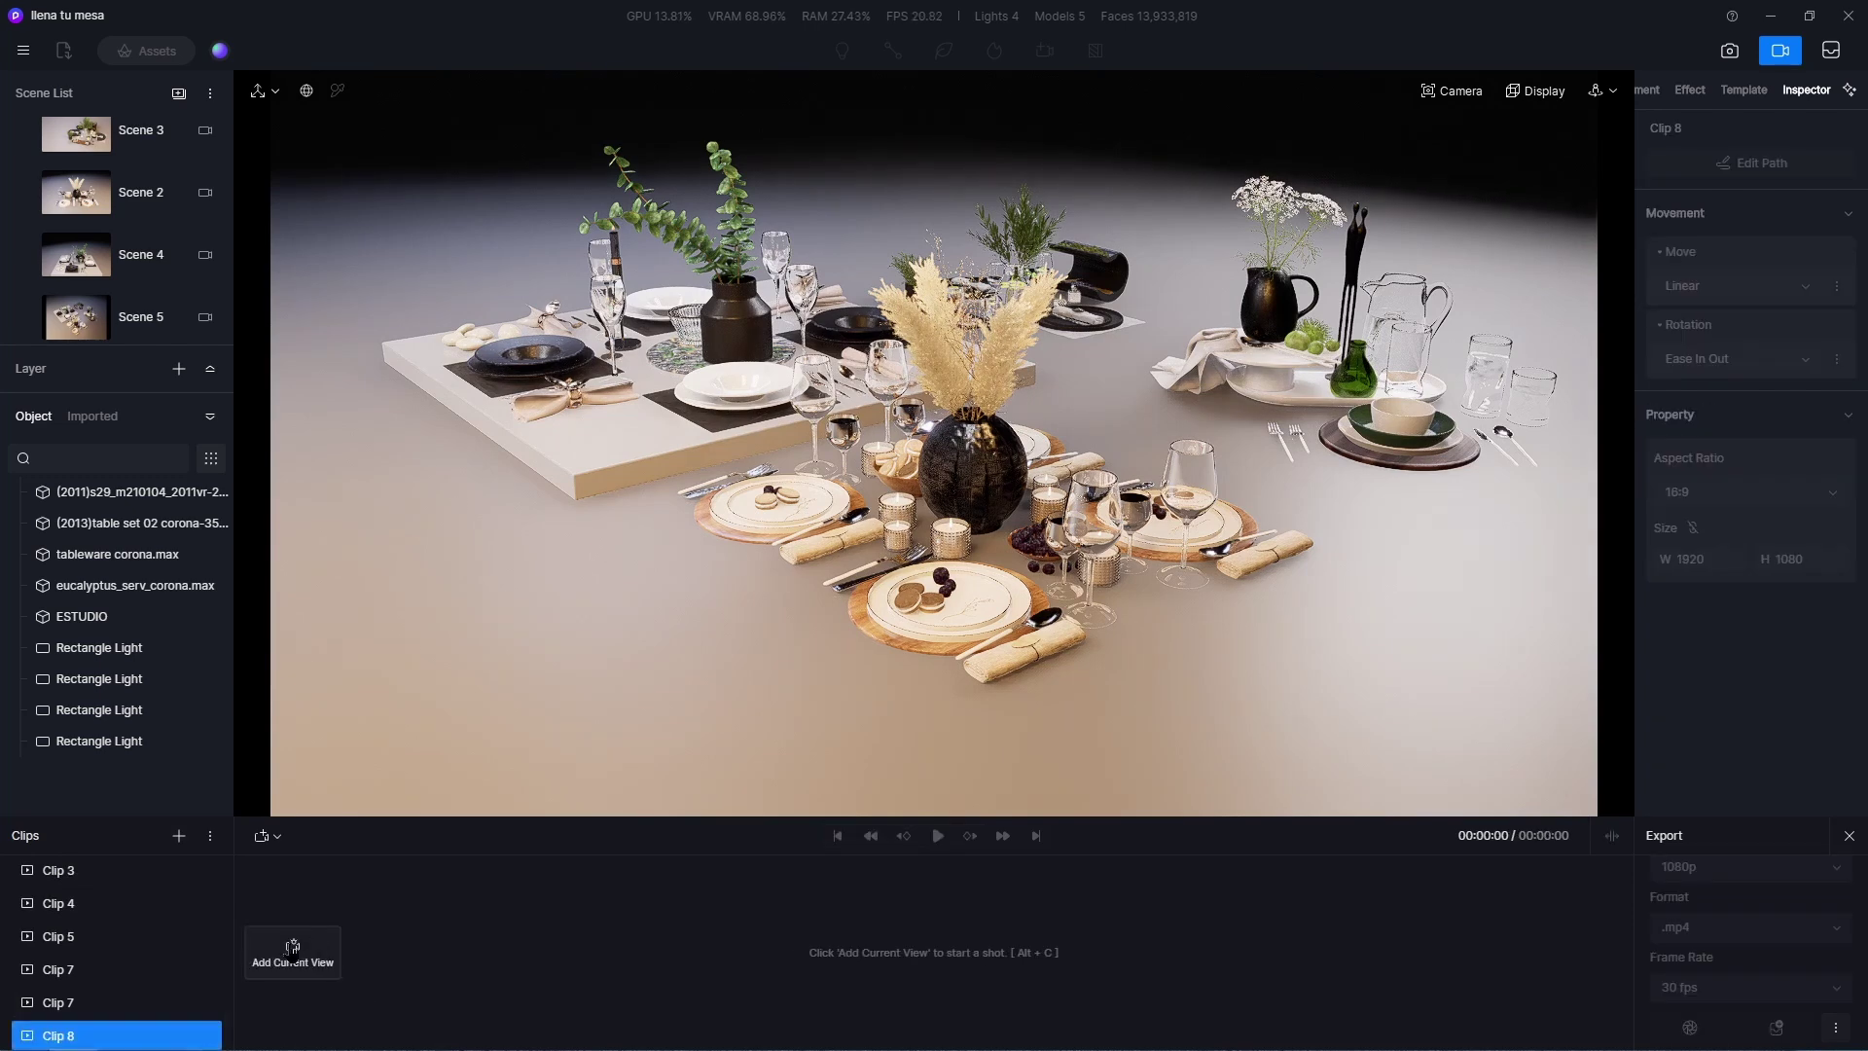
{"action": "scroll", "coordinate": [1154, 613], "scroll_direction": "down", "scroll_amount": 10}
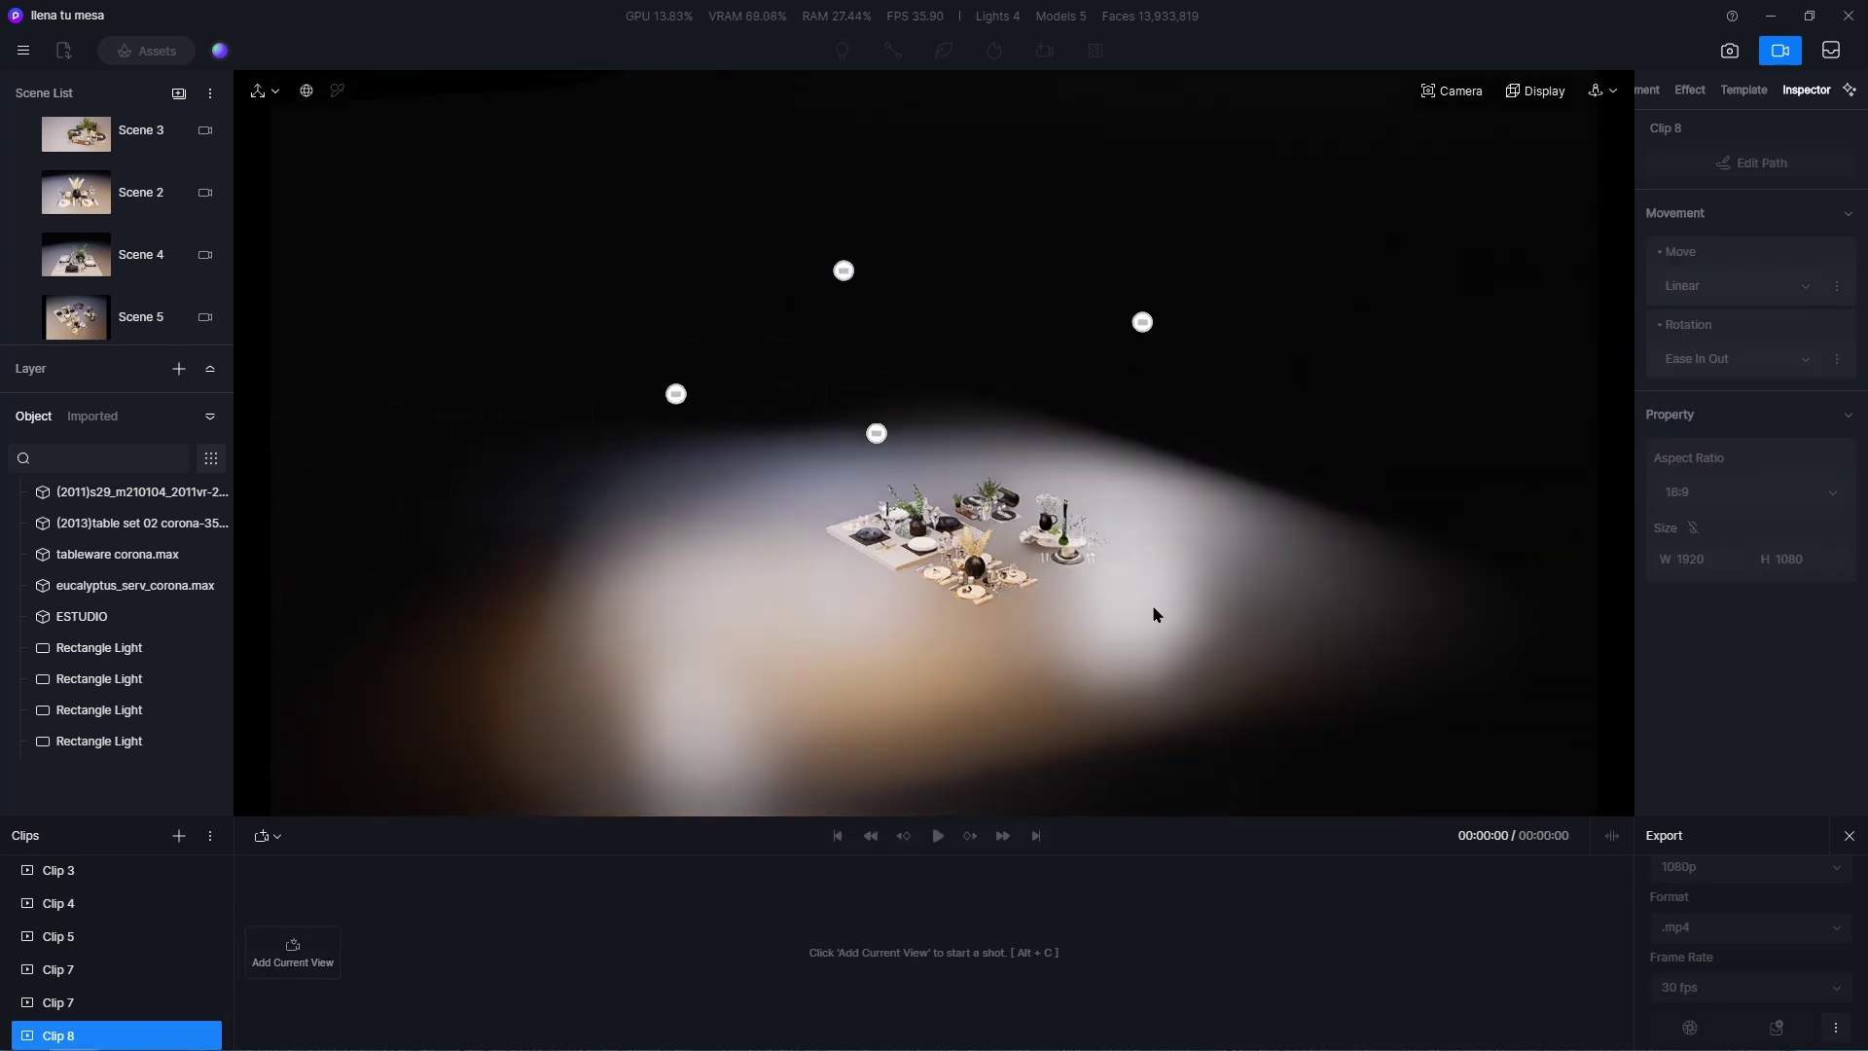
{"action": "scroll", "coordinate": [1119, 605], "scroll_direction": "down", "scroll_amount": 5}
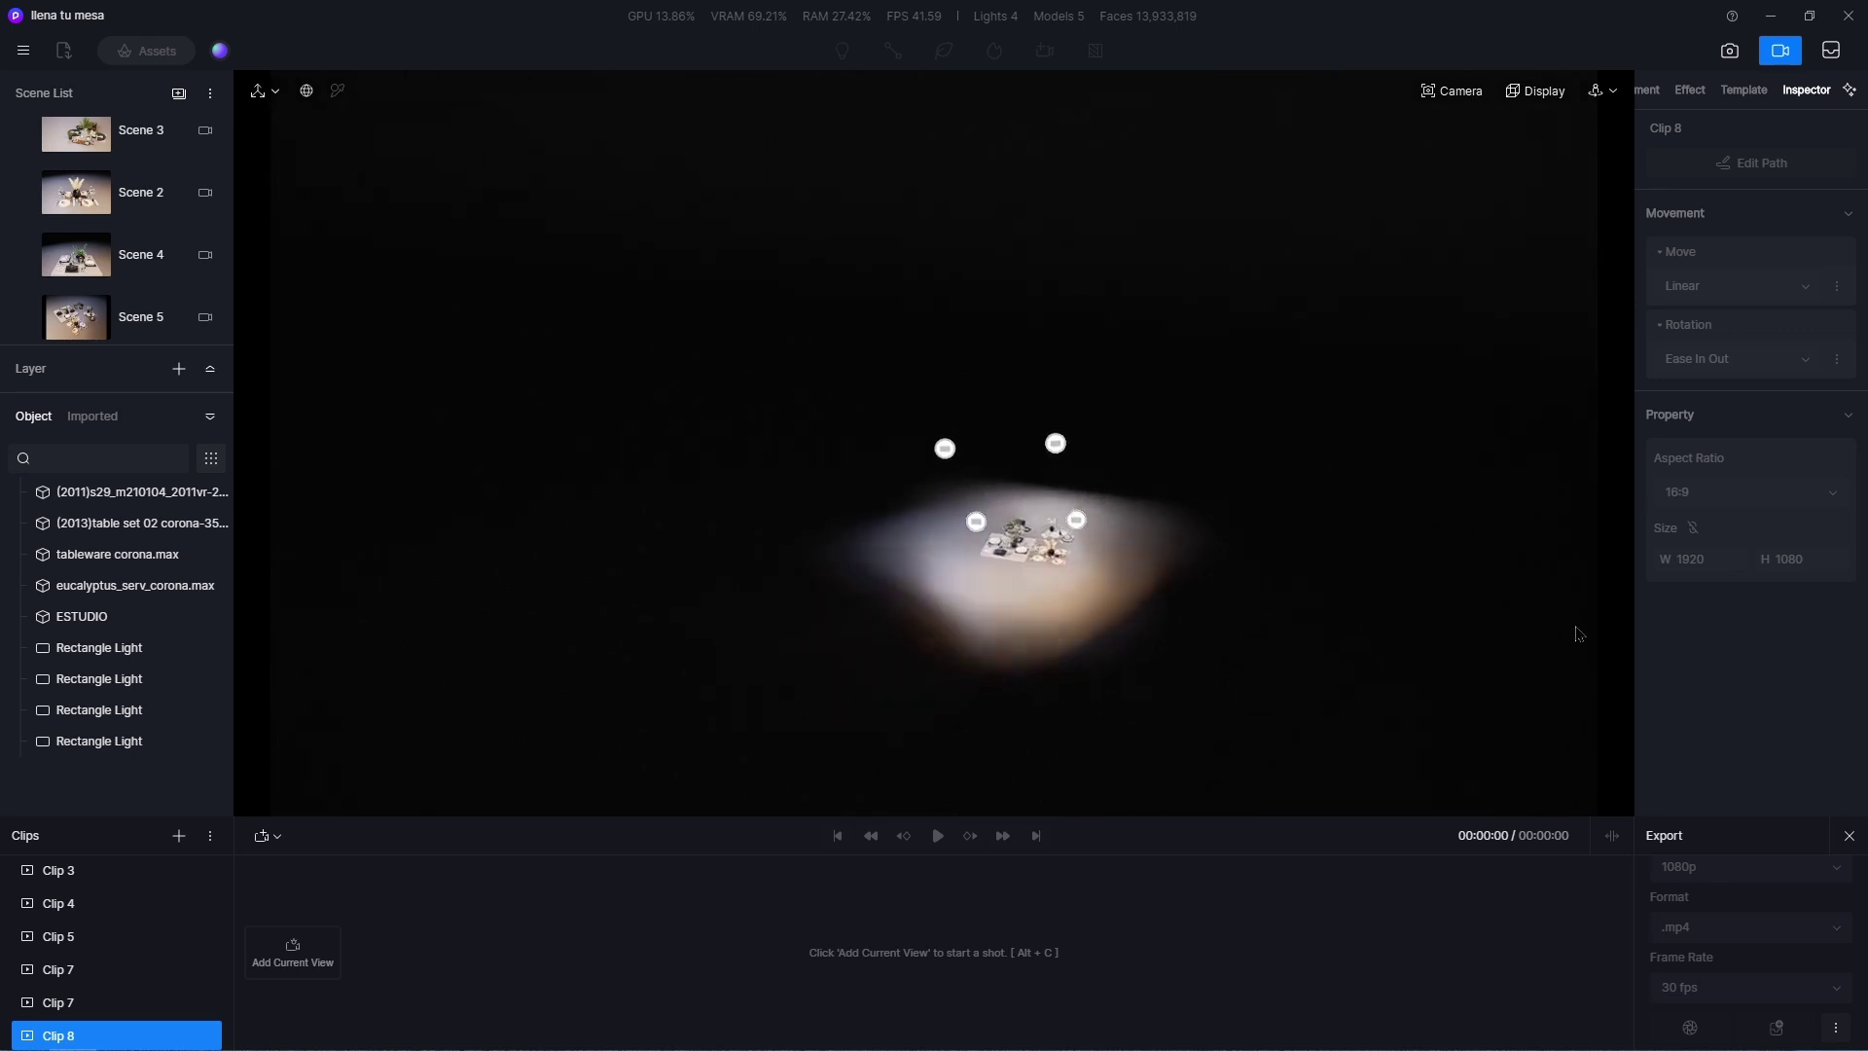
{"action": "scroll", "coordinate": [1250, 585], "scroll_direction": "up", "scroll_amount": 10}
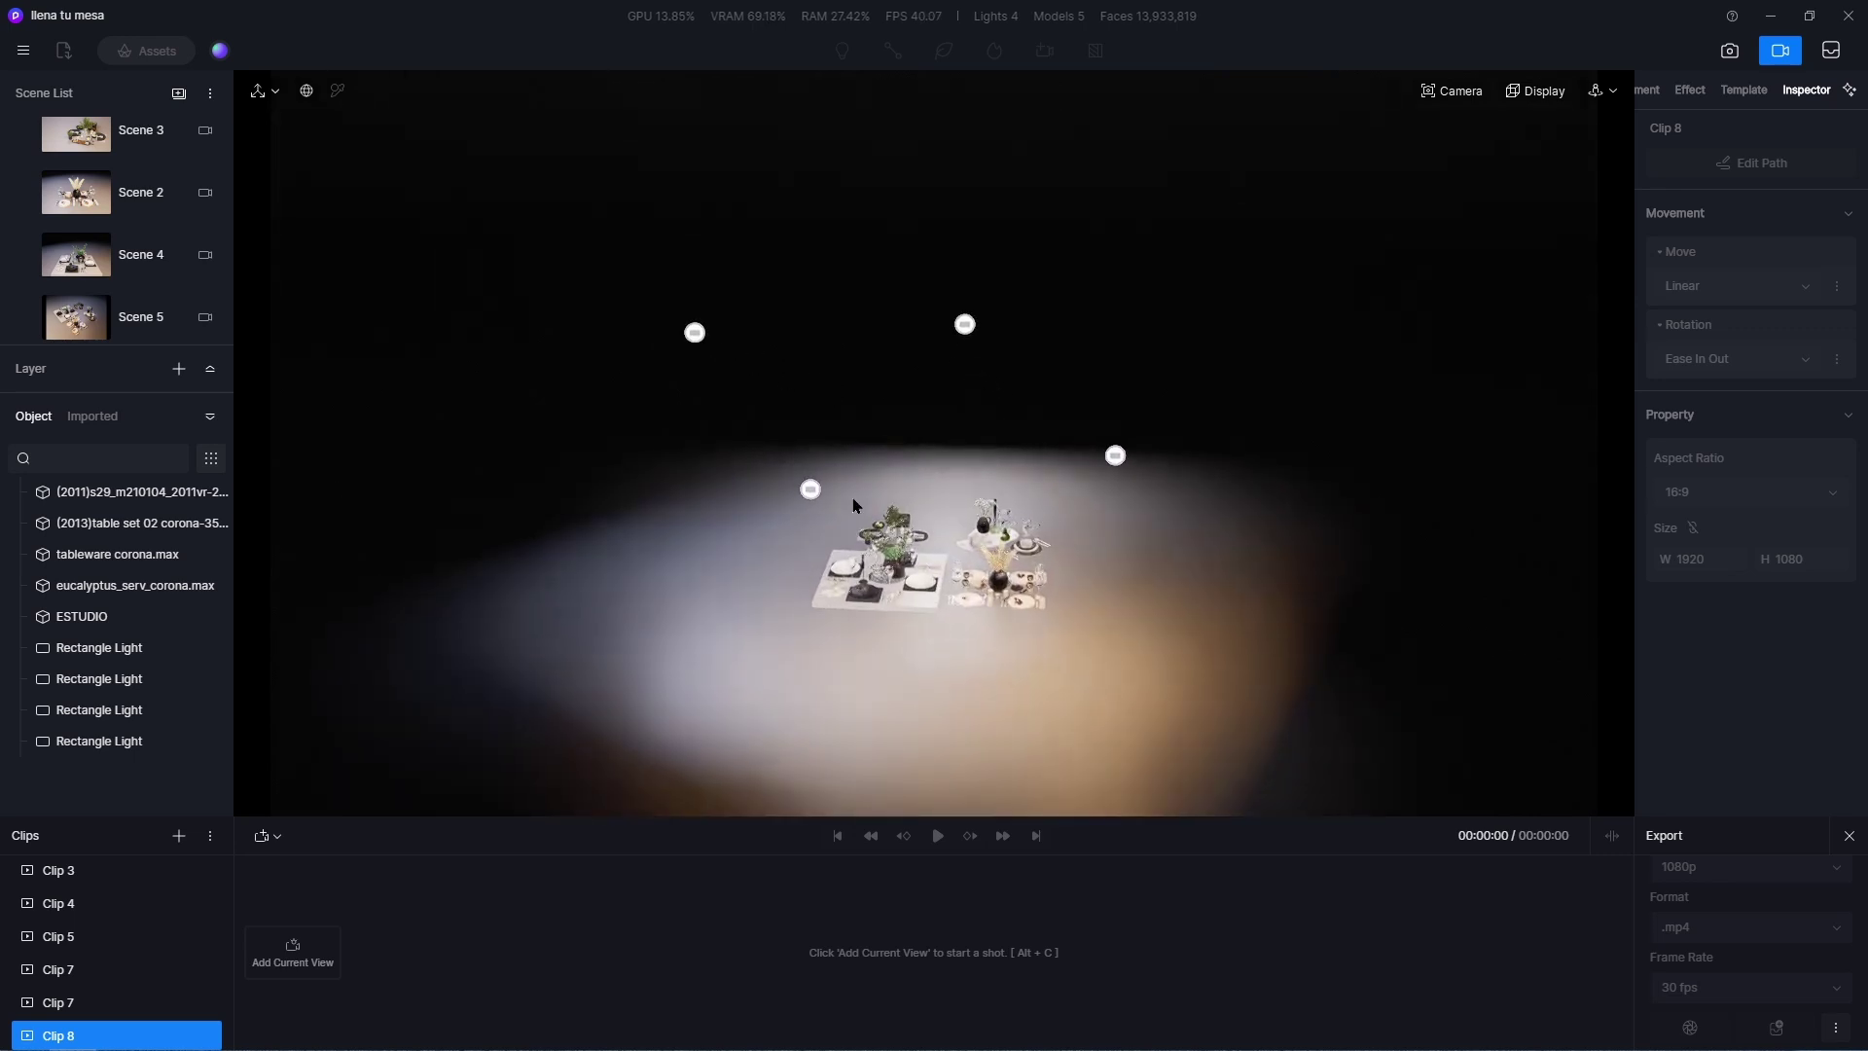
{"action": "scroll", "coordinate": [1018, 658], "scroll_direction": "up", "scroll_amount": 5}
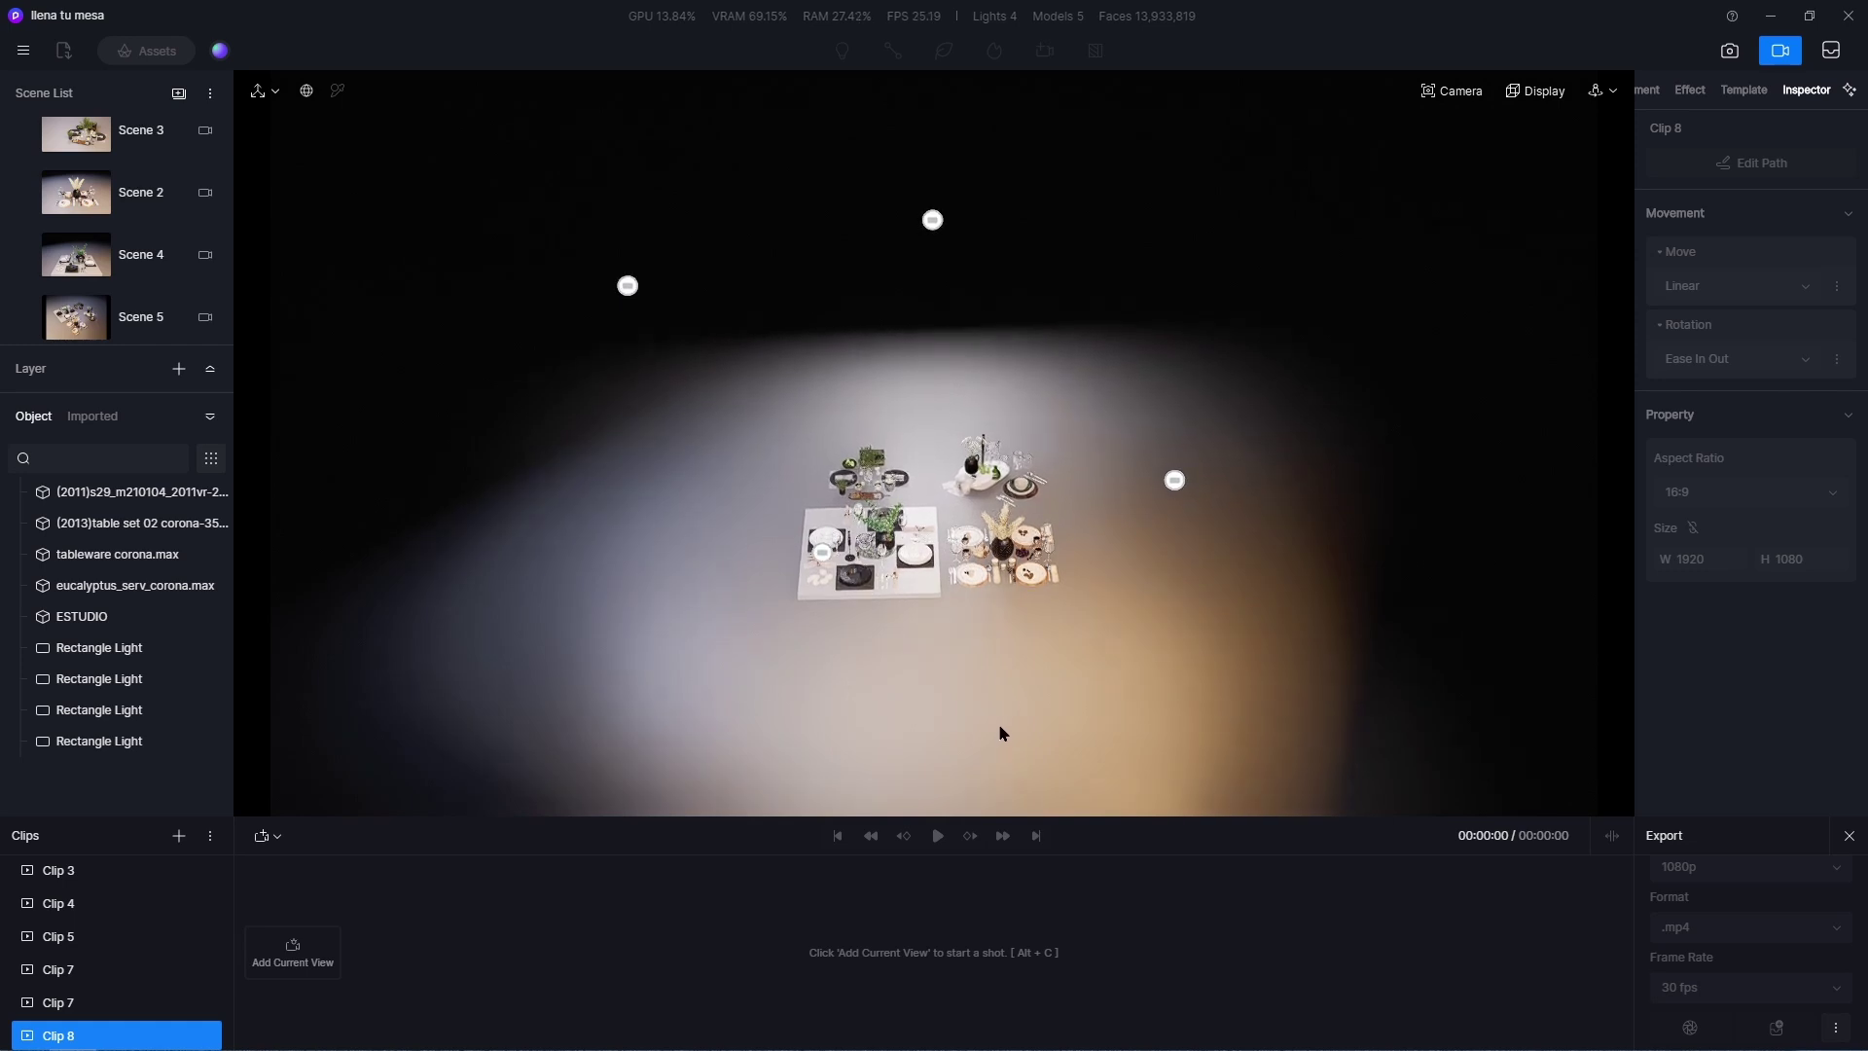
{"action": "left_click", "coordinate": [295, 949]}
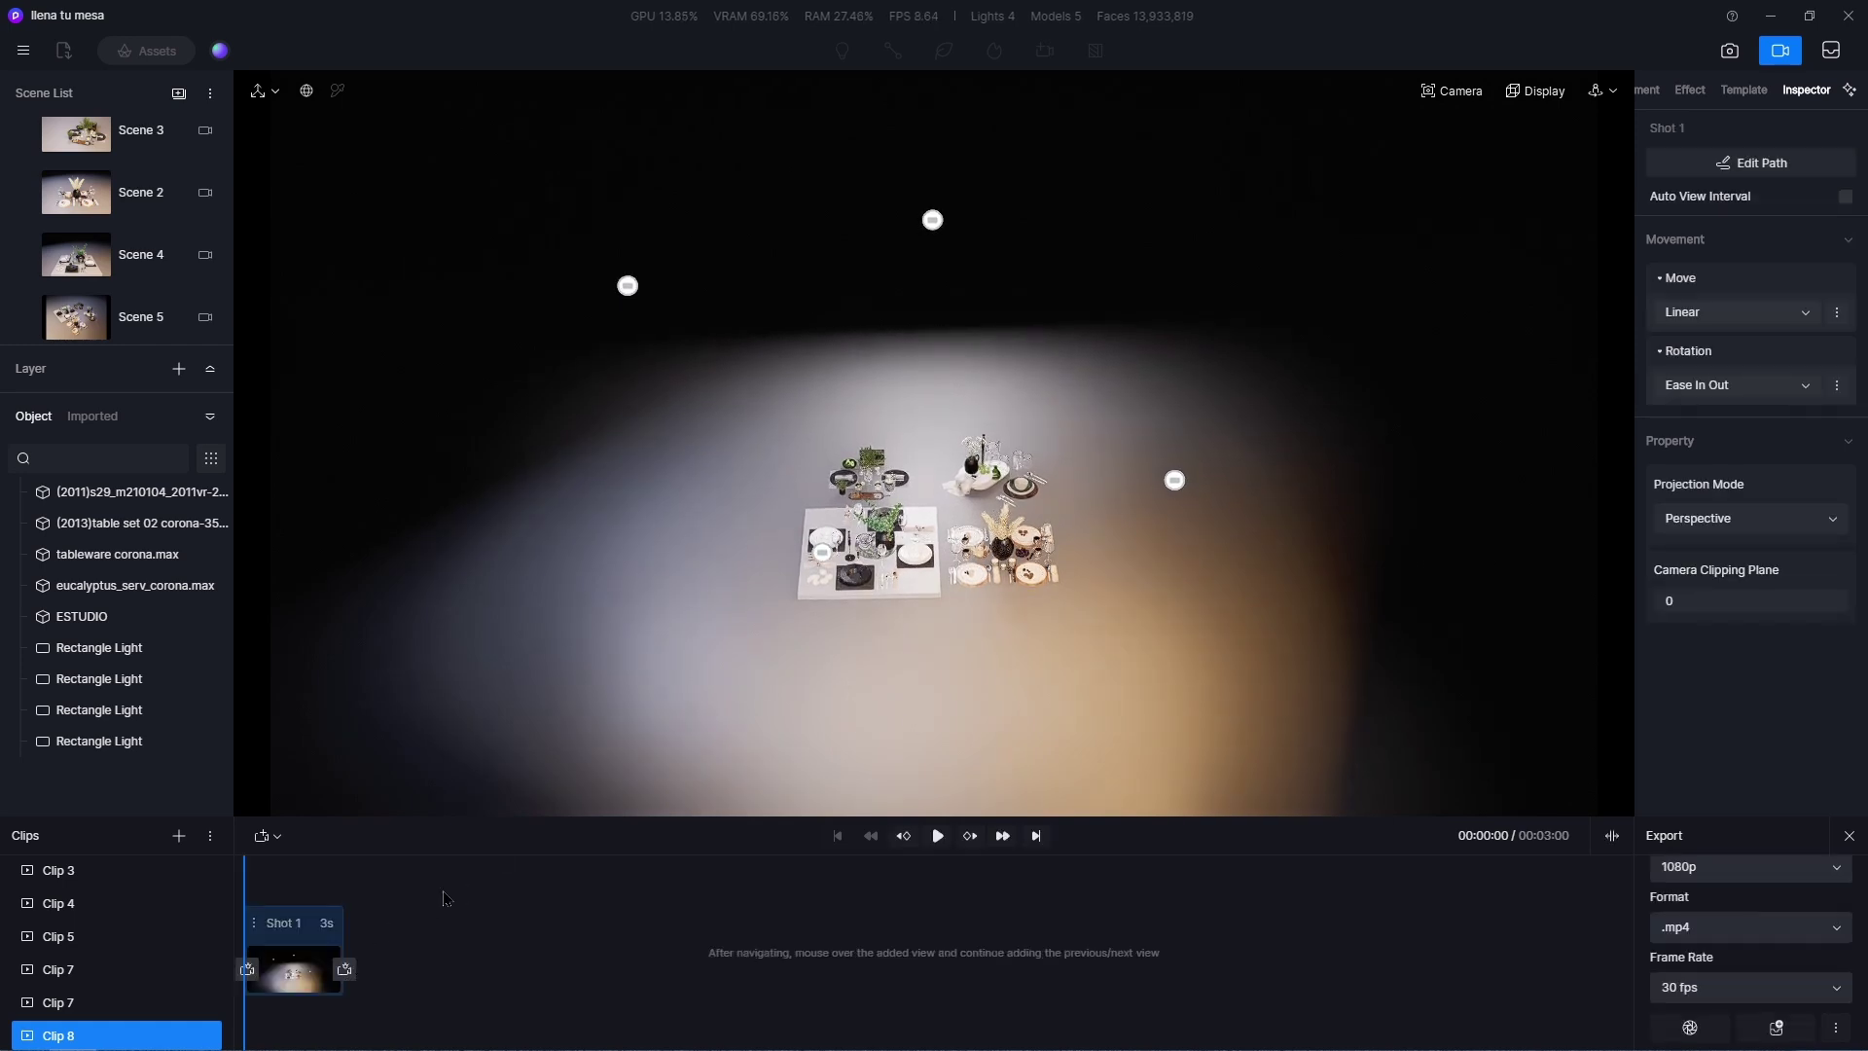
Orbit to a corner angle of the table settings and add it as the second view of Shot 1.
{"action": "scroll", "coordinate": [730, 726], "scroll_direction": "up", "scroll_amount": 2}
{"action": "right_click_drag", "start_coordinate": [713, 618], "coordinate": [1026, 601]}
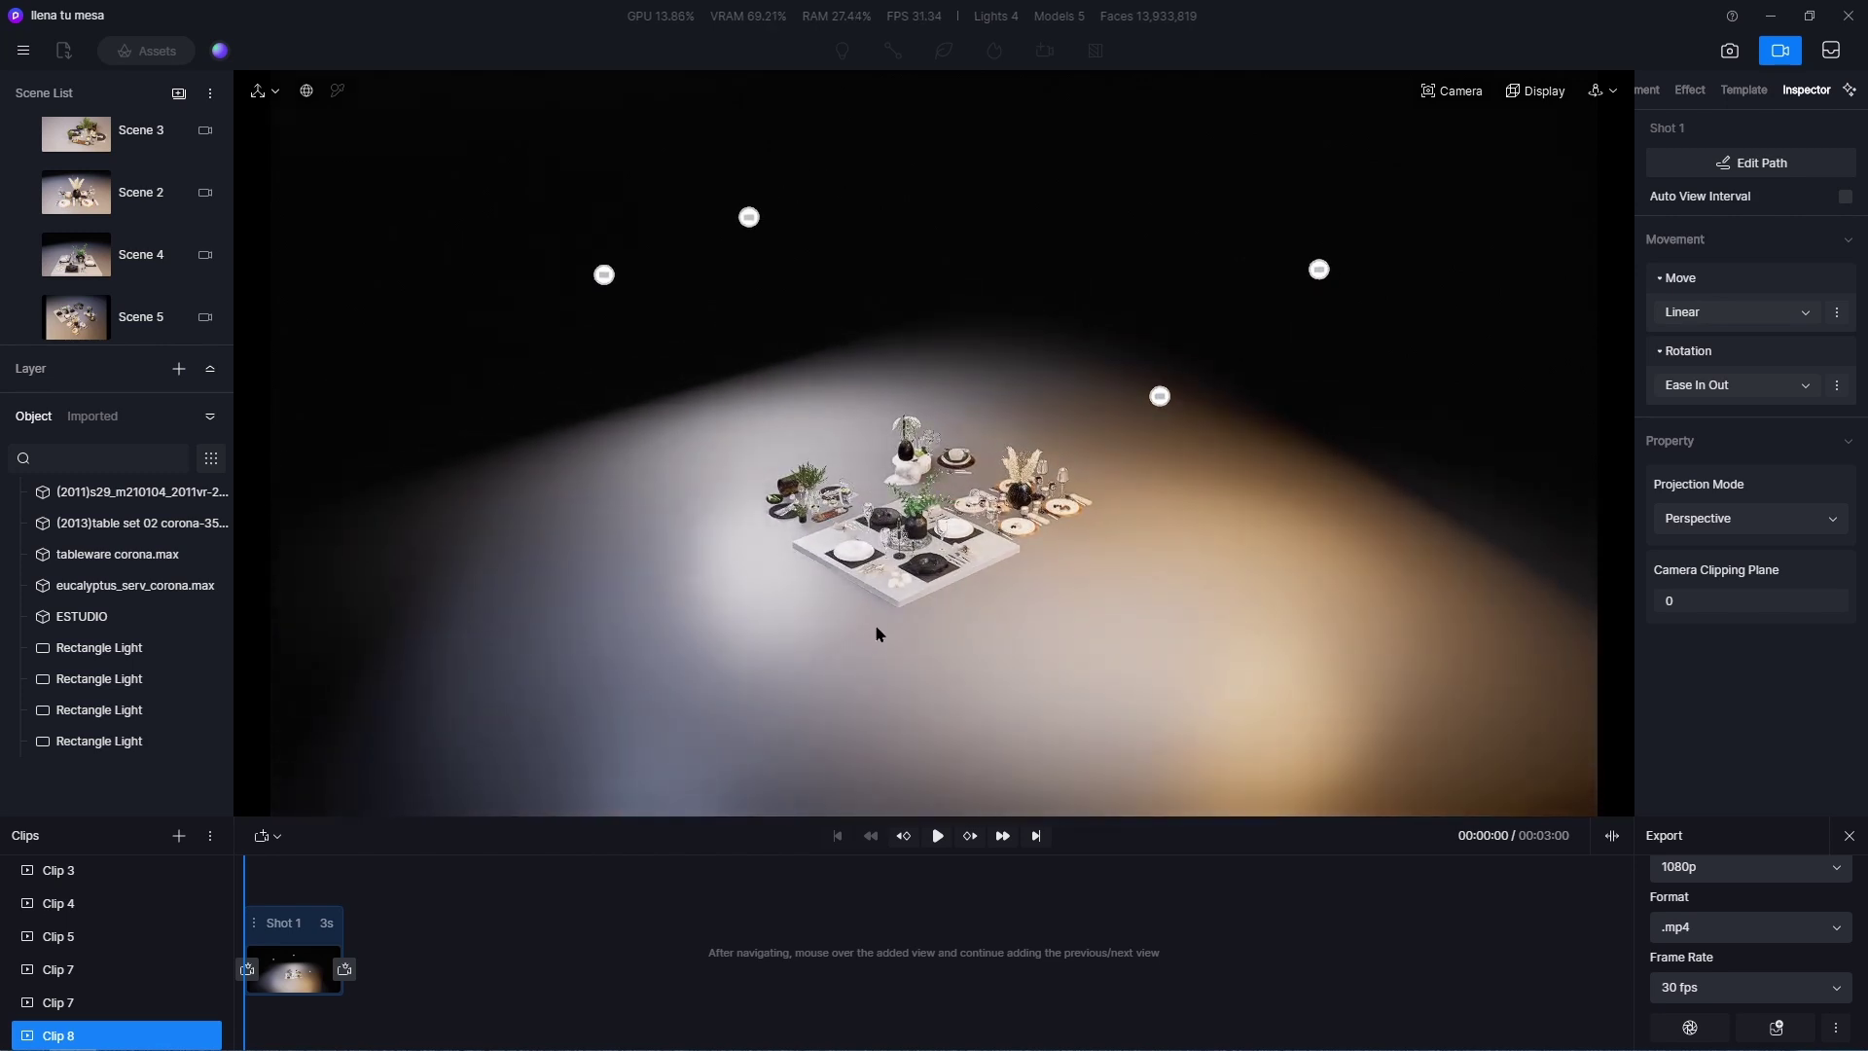
{"action": "left_click", "coordinate": [345, 969]}
Add a closer, elevated view of the table settings as Shot 1's third view and preview the shot.
{"action": "right_click_drag", "start_coordinate": [588, 522], "coordinate": [1184, 469]}
{"action": "scroll", "coordinate": [901, 547], "scroll_direction": "up", "scroll_amount": 6}
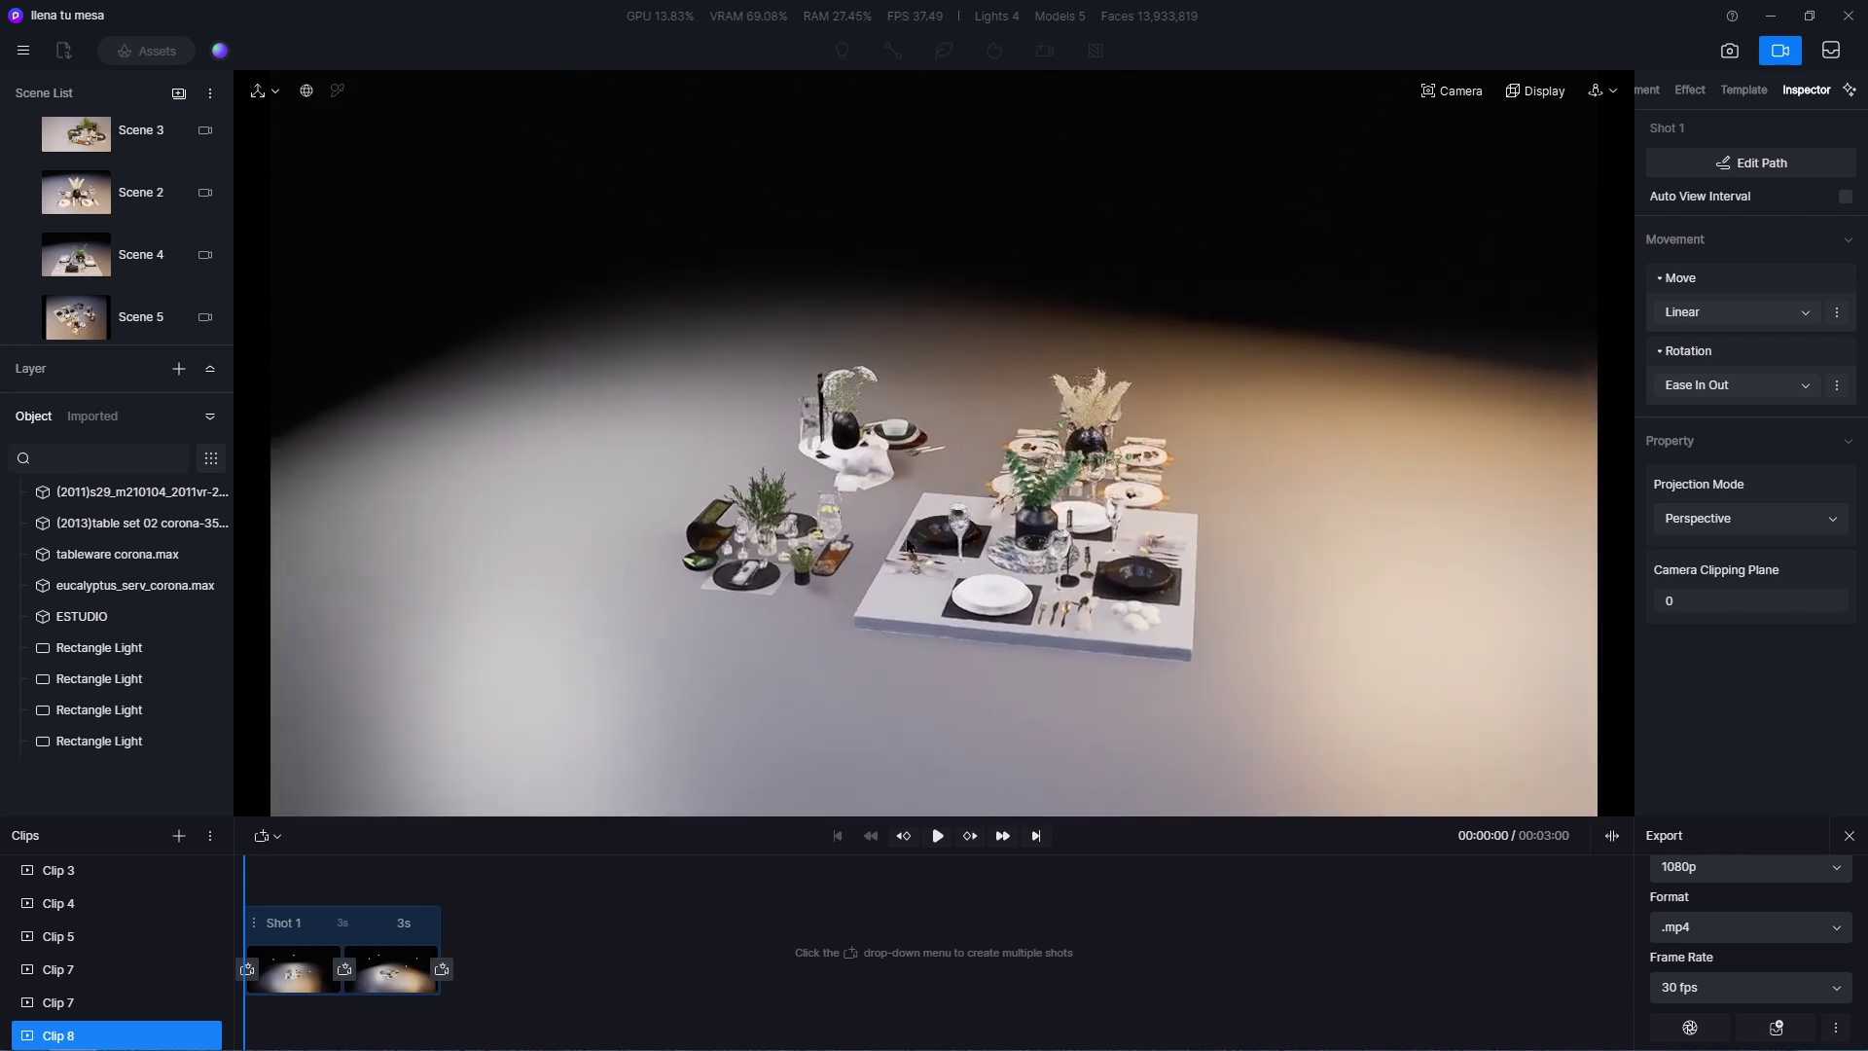
{"action": "right_click_drag", "start_coordinate": [1143, 692], "coordinate": [864, 549]}
{"action": "right_click_drag", "start_coordinate": [897, 616], "coordinate": [1019, 781]}
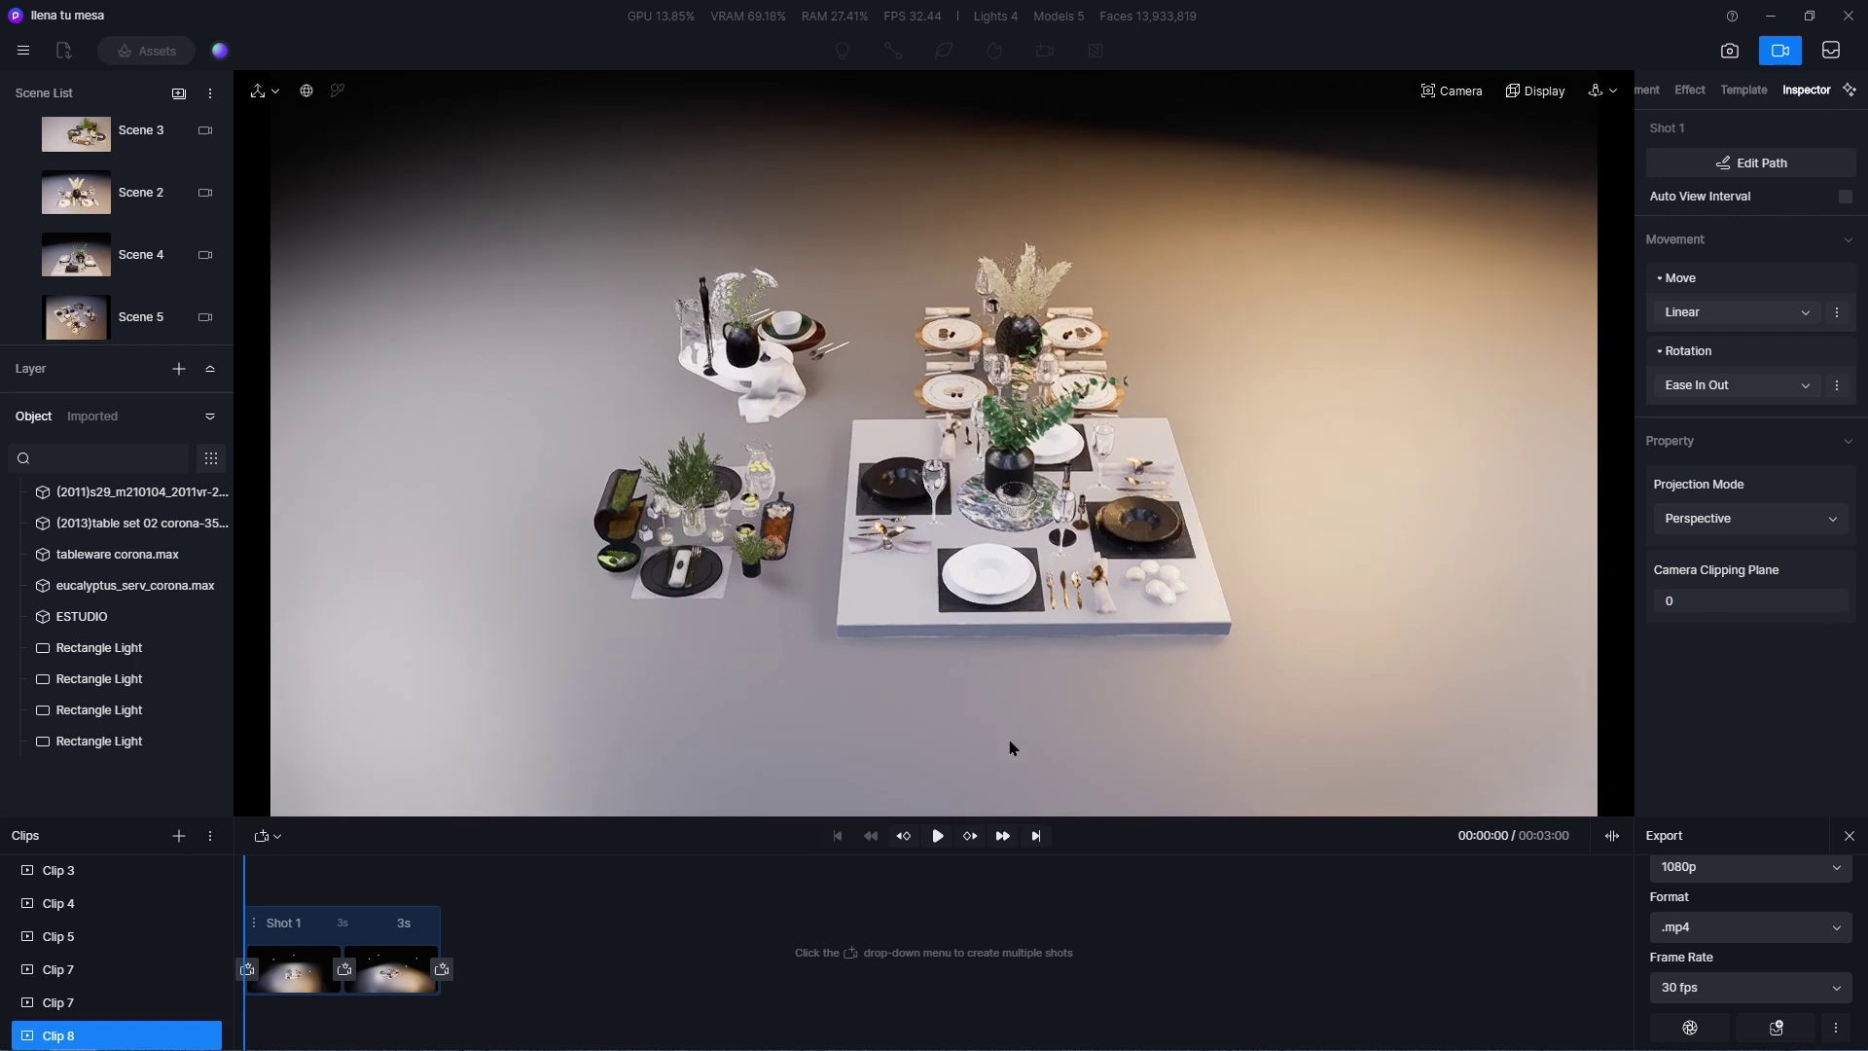
{"action": "right_click_drag", "start_coordinate": [848, 563], "coordinate": [796, 593]}
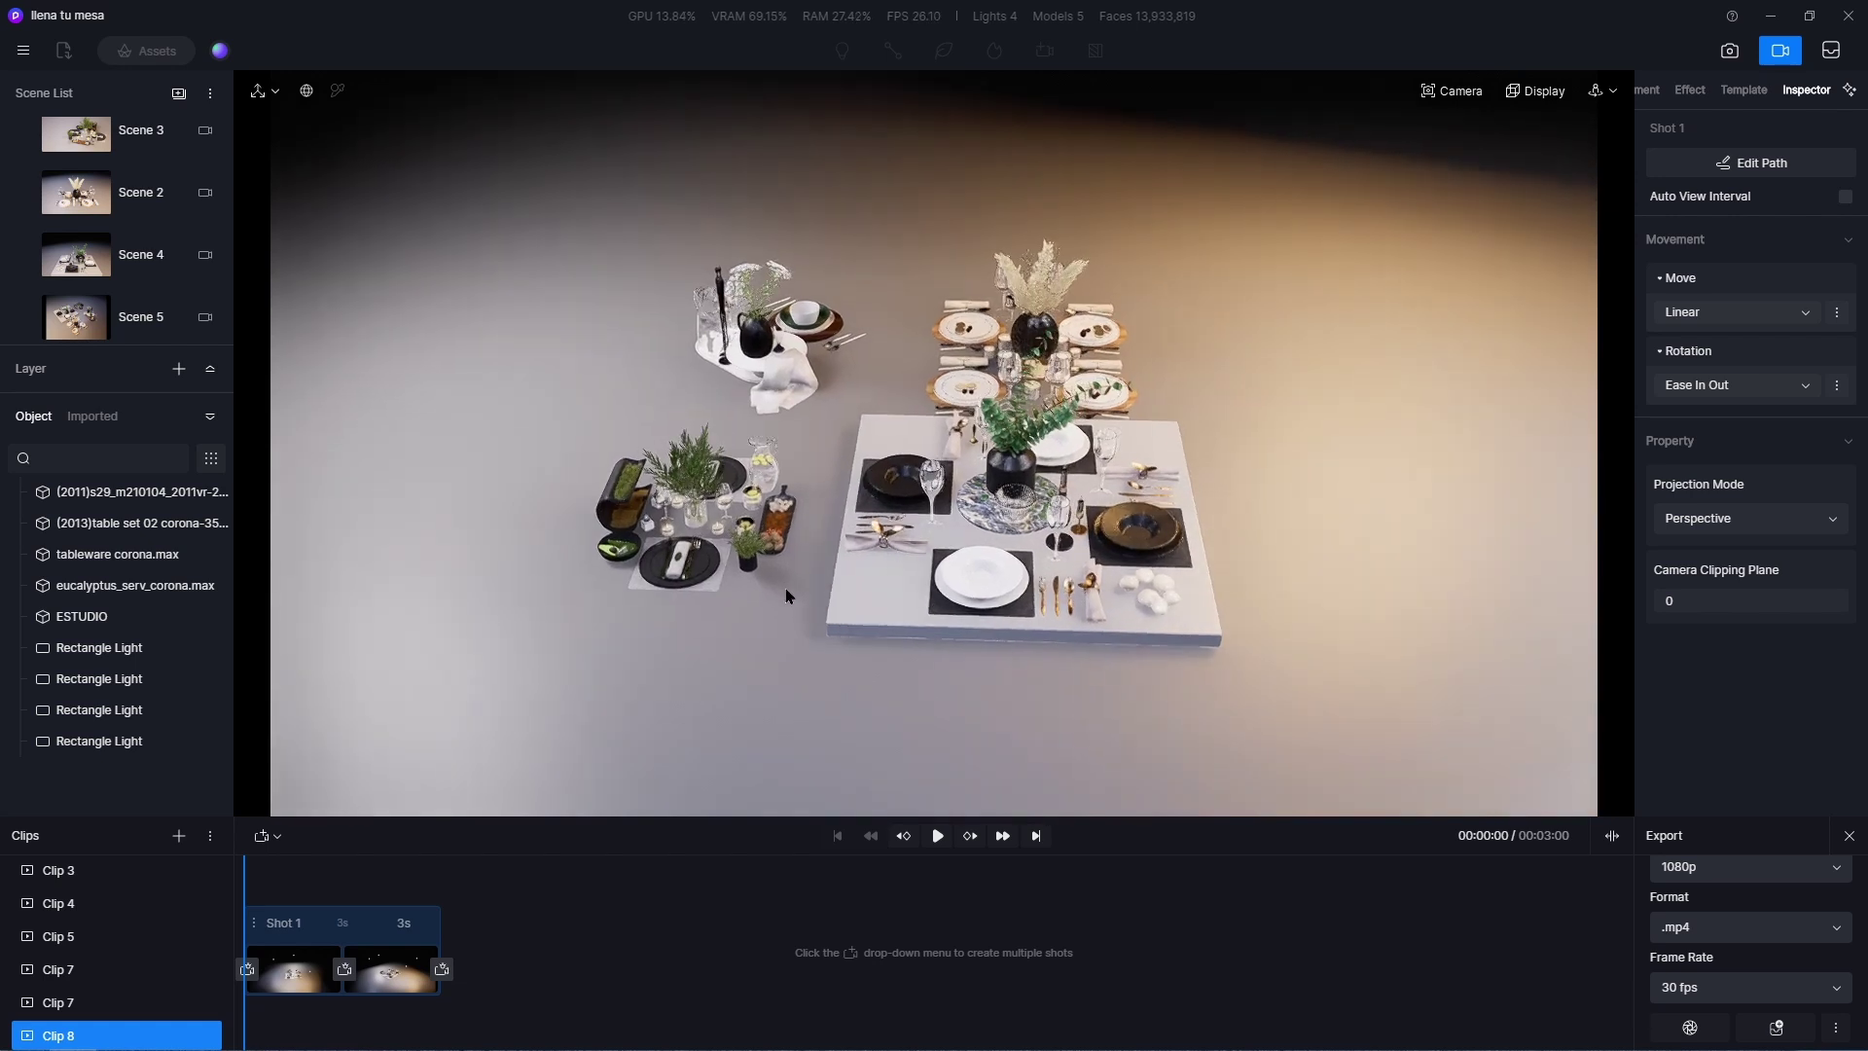
{"action": "left_click", "coordinate": [441, 969]}
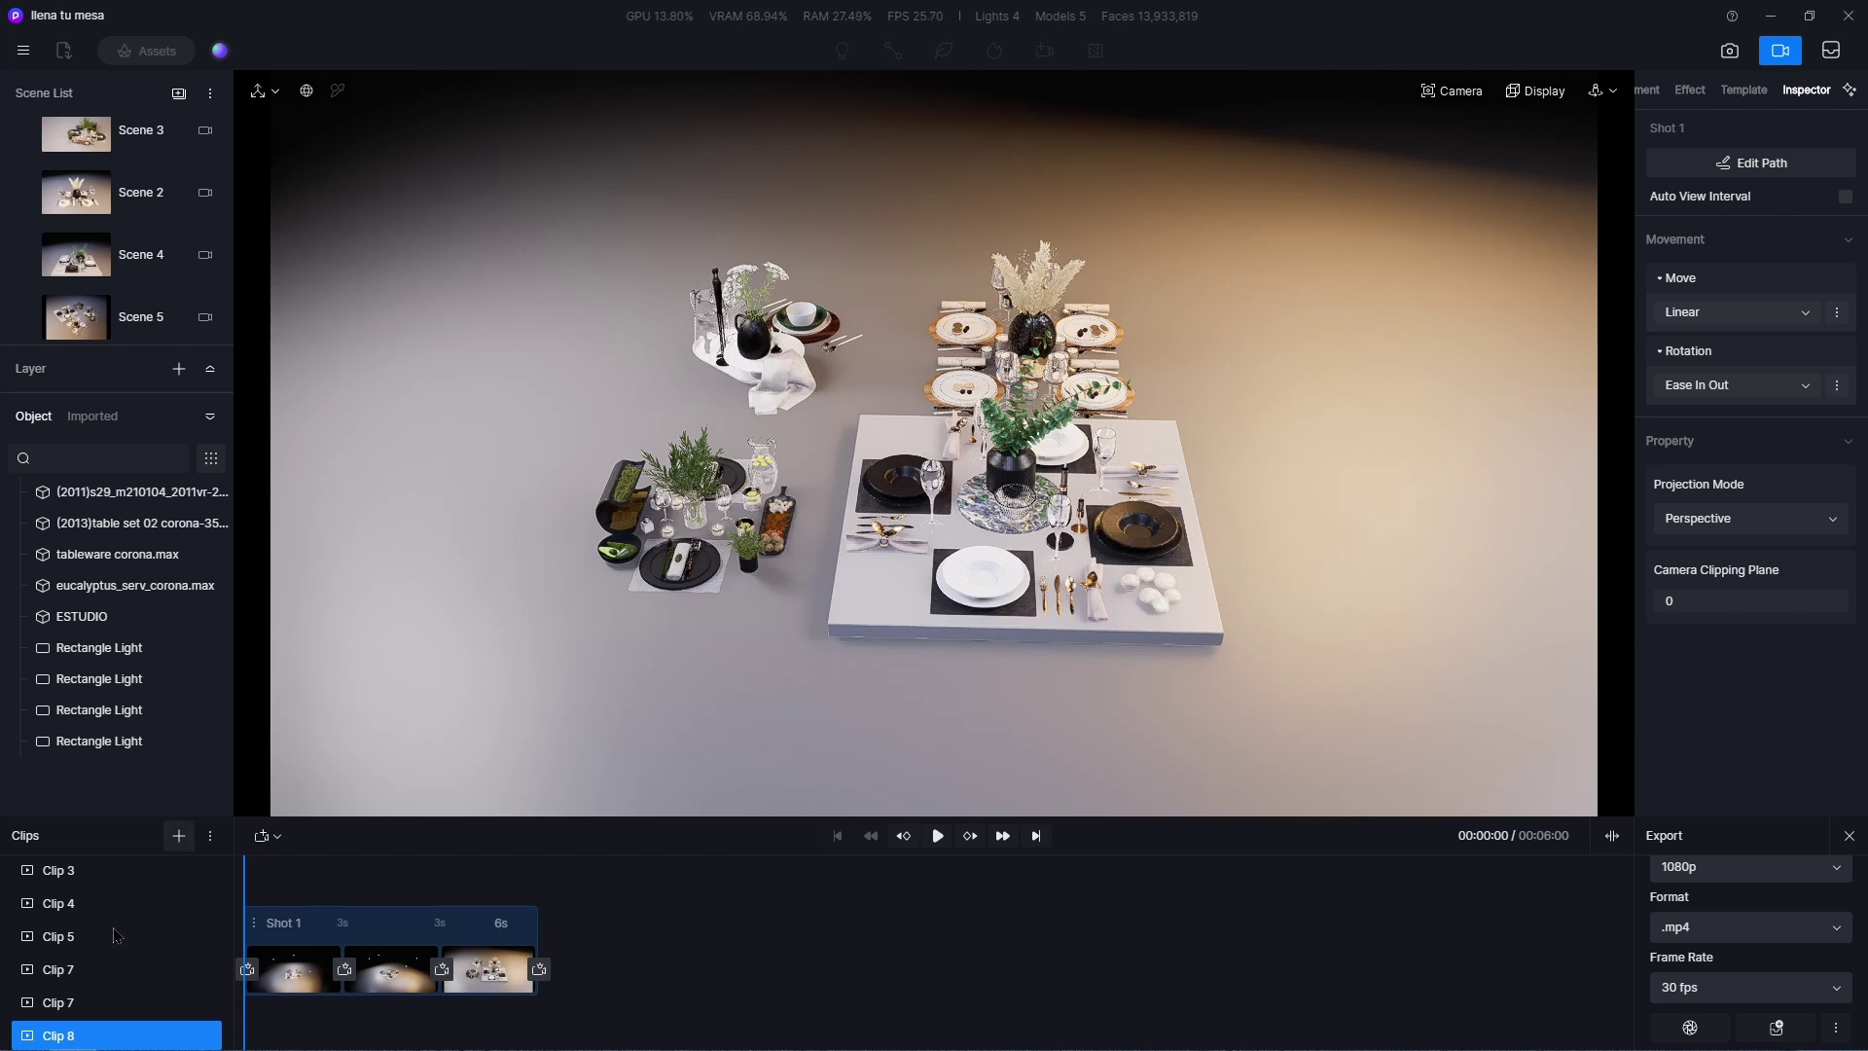
{"action": "left_click", "coordinate": [937, 837]}
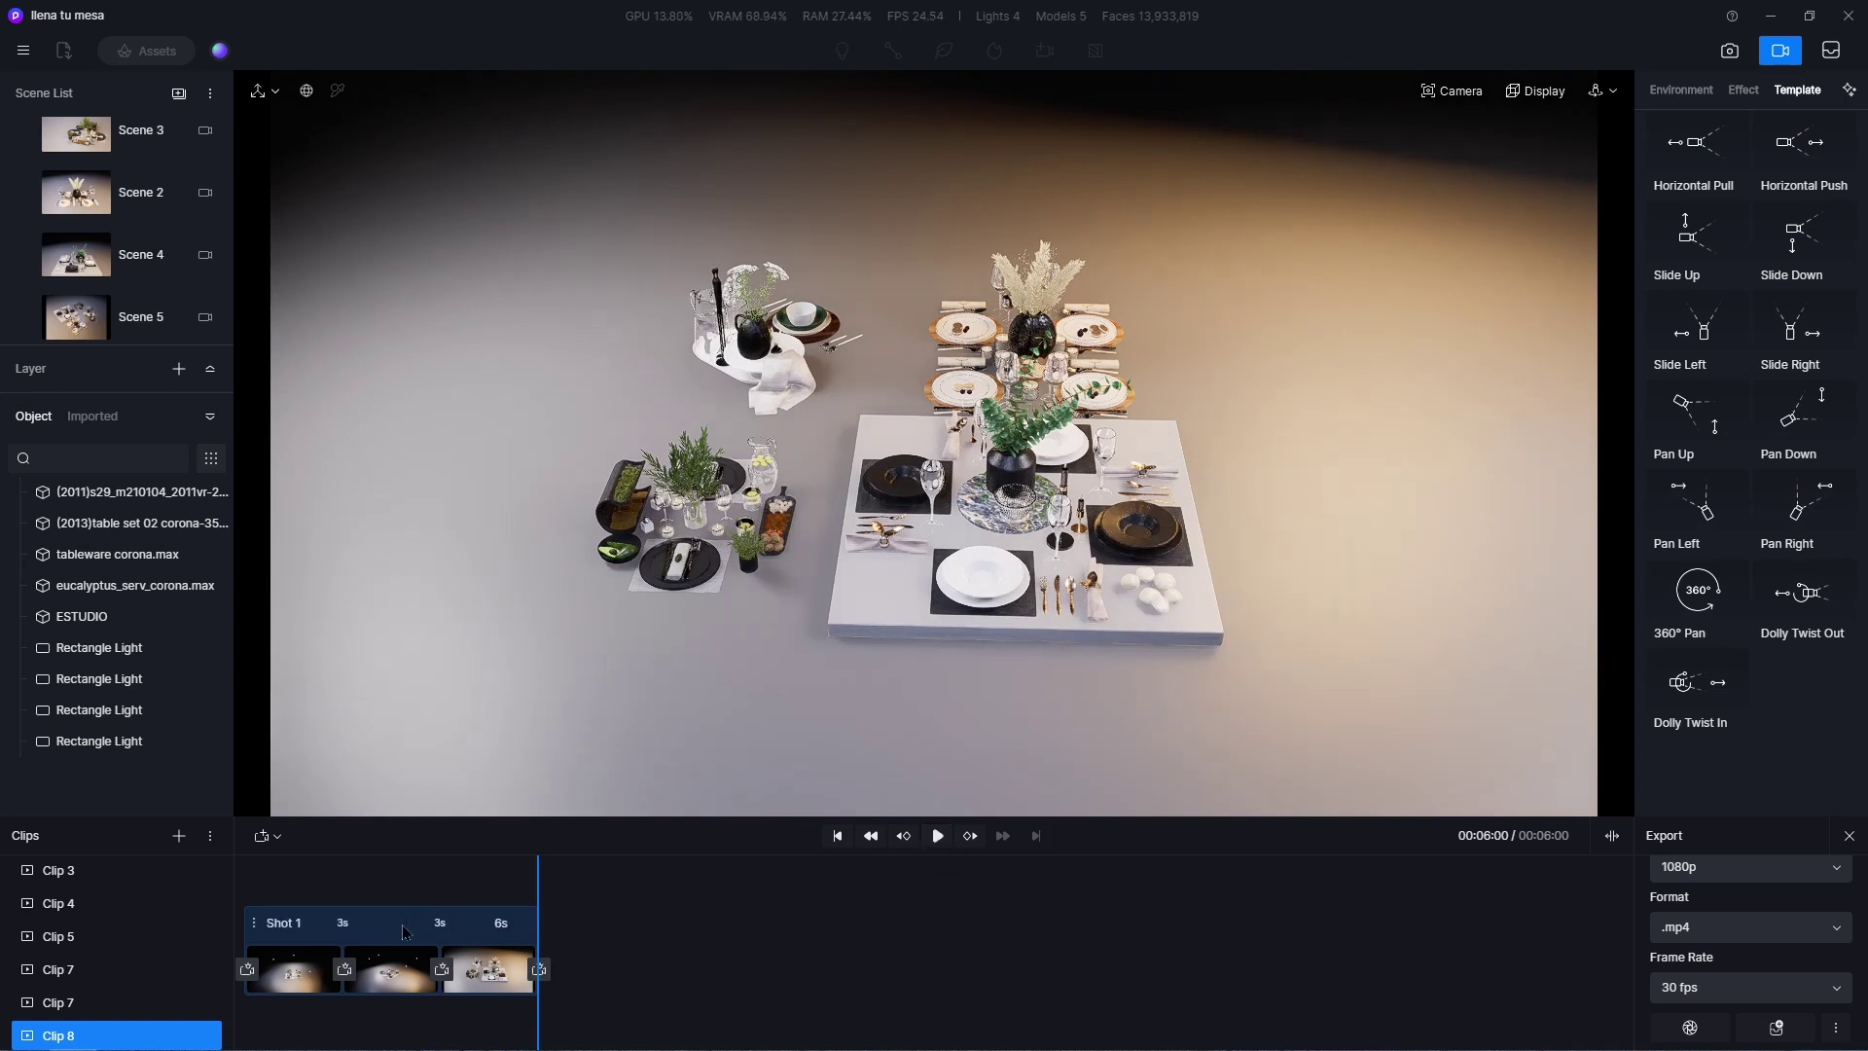
Open Shot 1's camera path for editing and select its middle view point.
{"action": "left_click", "coordinate": [464, 911]}
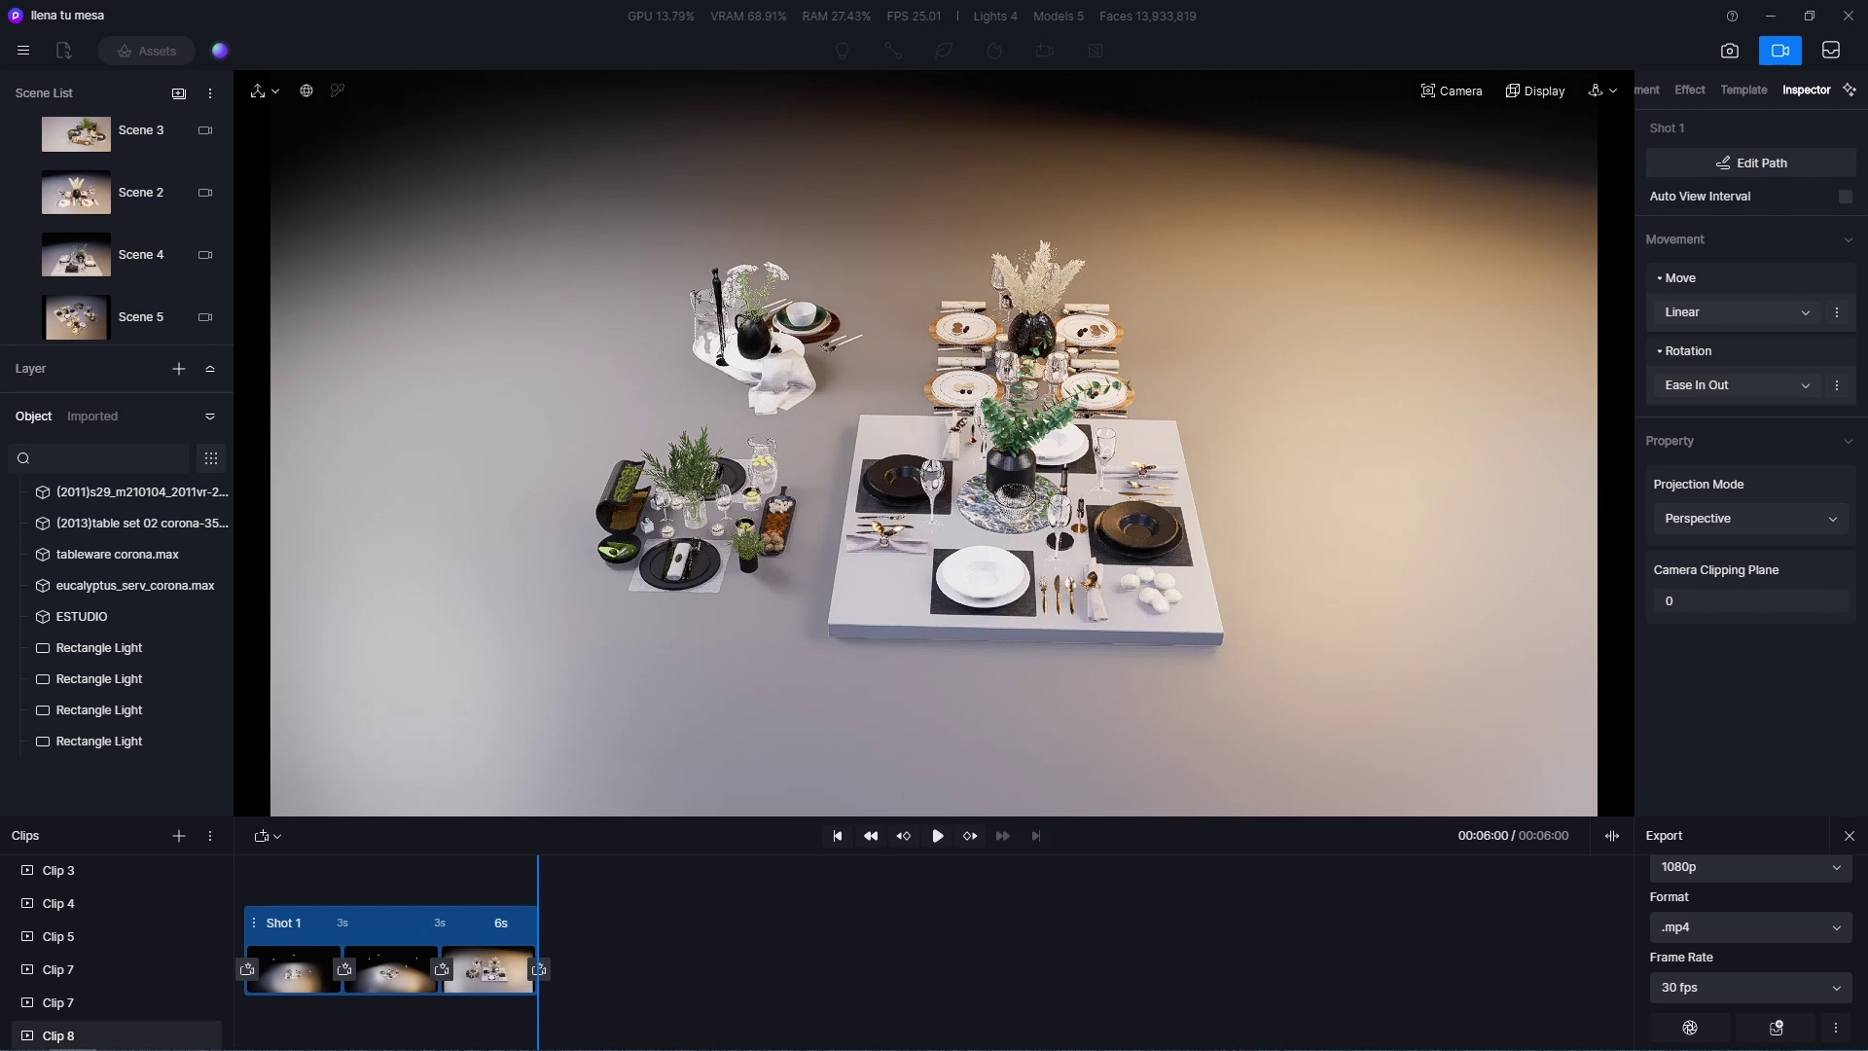
{"action": "left_click", "coordinate": [1751, 165]}
{"action": "right_click_drag", "start_coordinate": [1125, 409], "coordinate": [345, 413]}
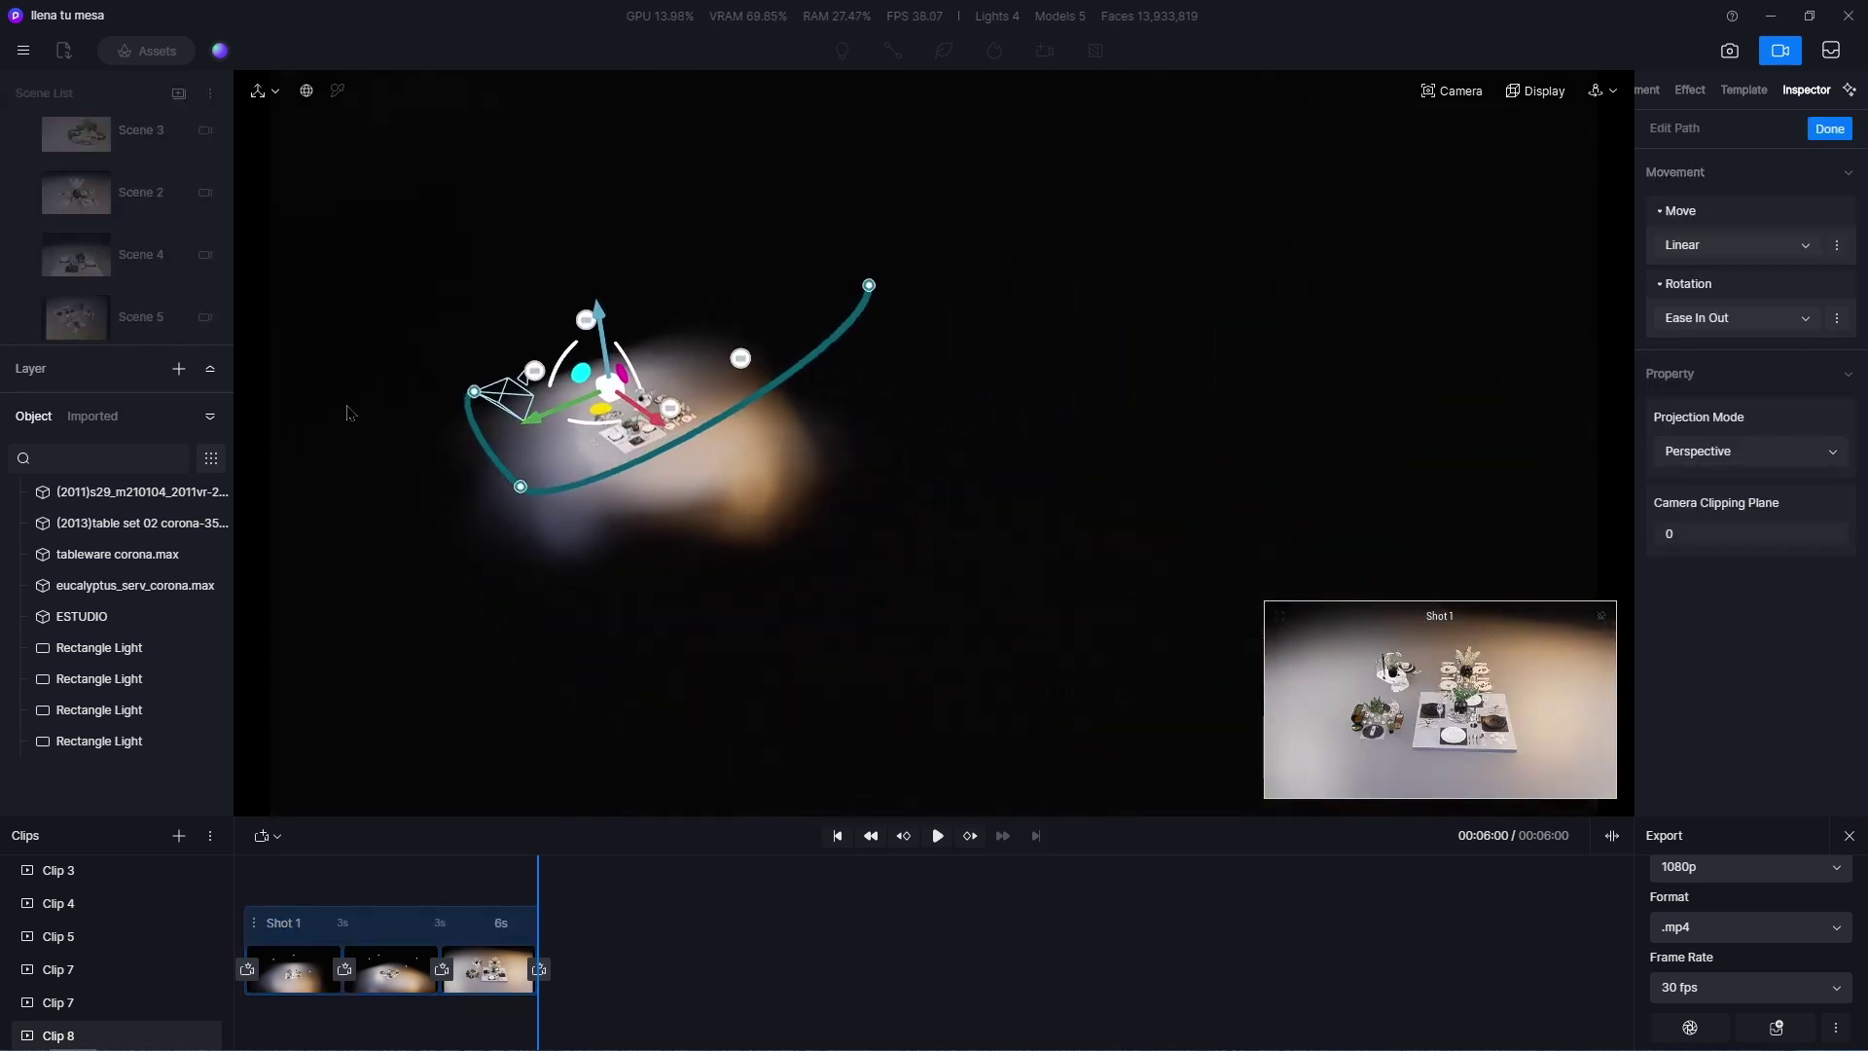
{"action": "scroll", "coordinate": [528, 461], "scroll_direction": "up", "scroll_amount": 3}
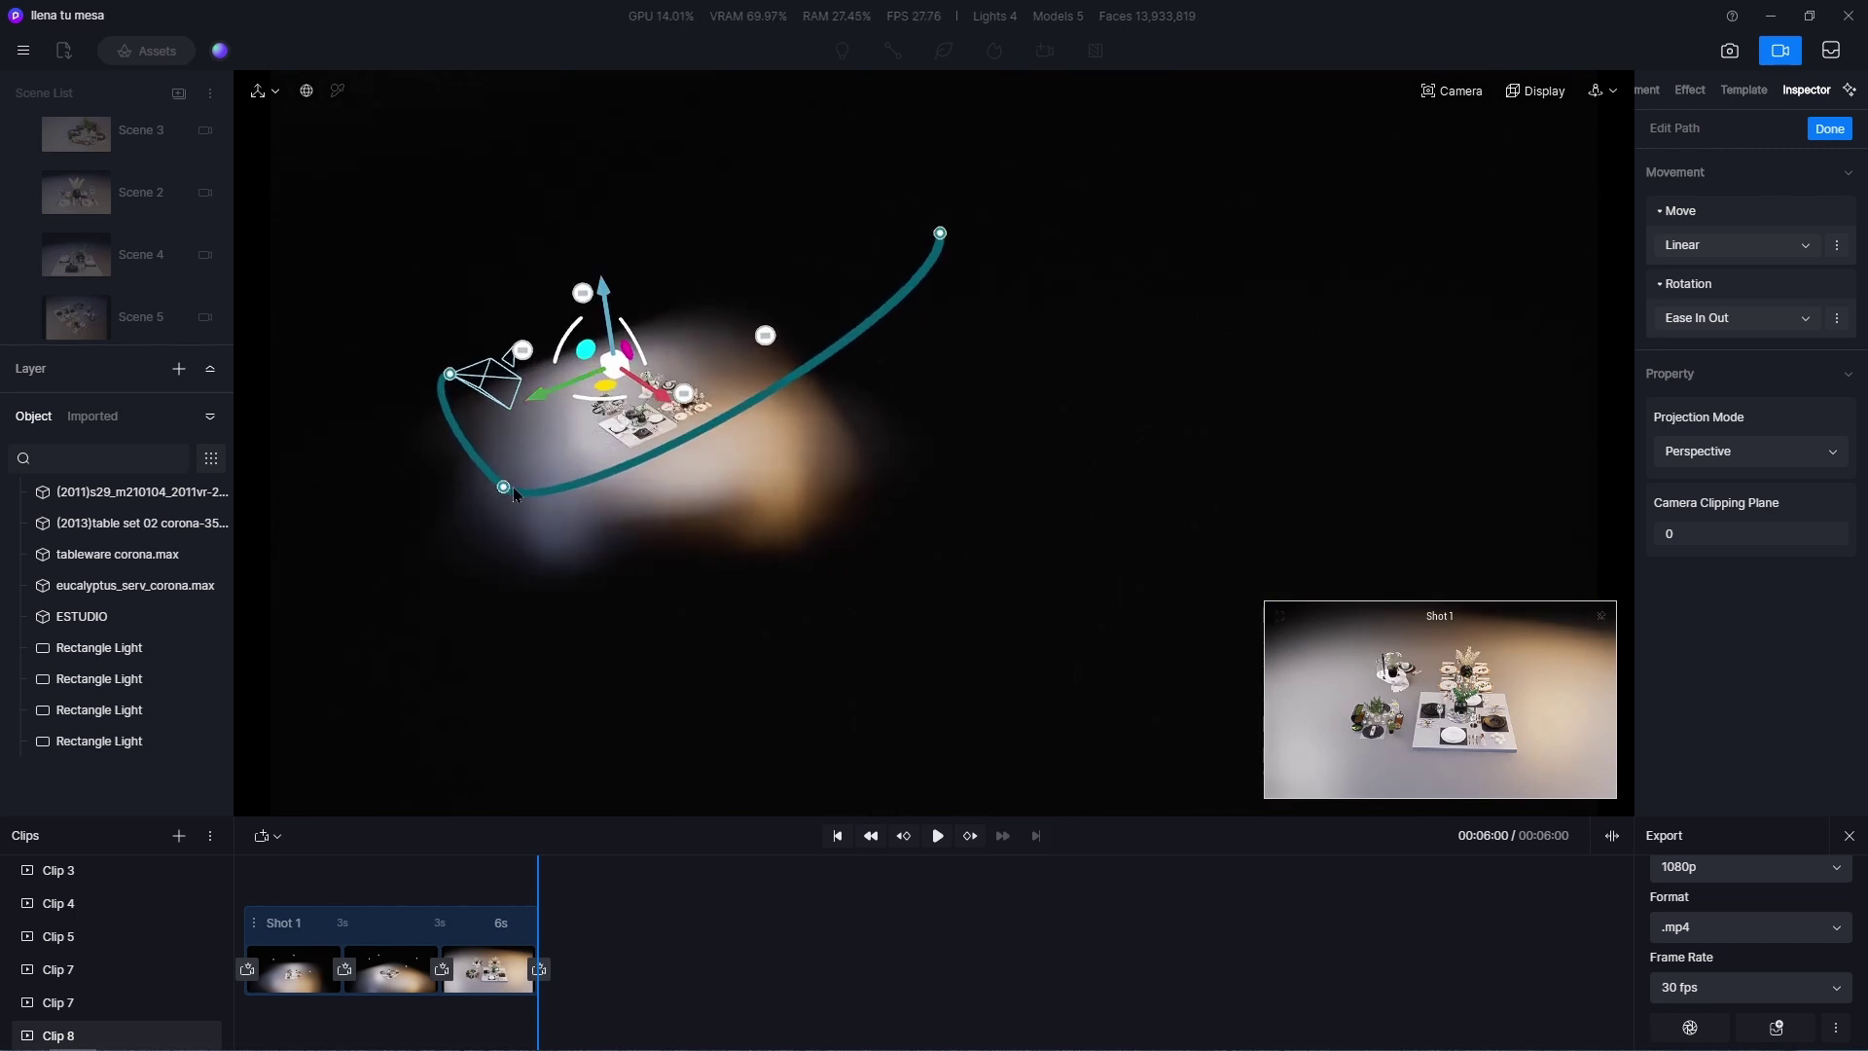
{"action": "left_click", "coordinate": [397, 967]}
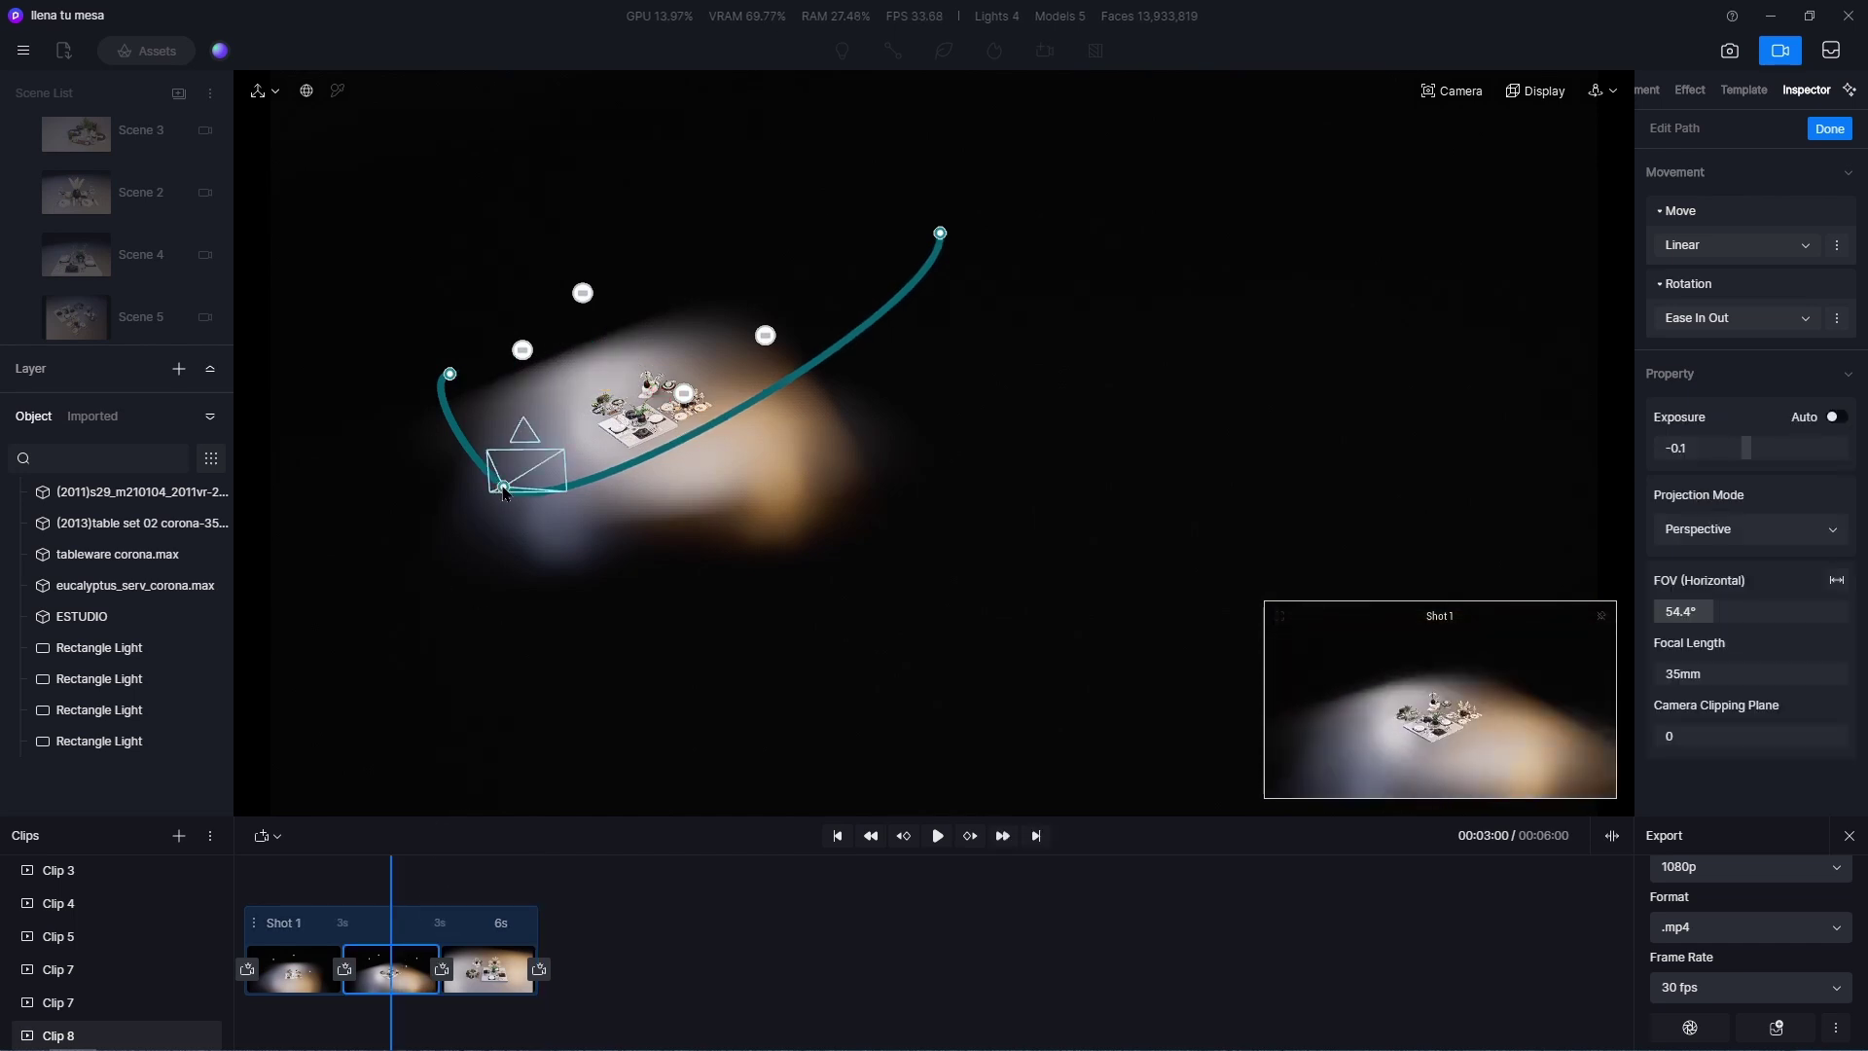
{"action": "left_click", "coordinate": [504, 489]}
Raise the middle point of Shot 1's camera path slightly along the vertical axis.
{"action": "scroll", "coordinate": [504, 465], "scroll_direction": "up", "scroll_amount": 4}
{"action": "right_click_drag", "start_coordinate": [525, 433], "coordinate": [907, 307]}
{"action": "left_click", "coordinate": [1002, 404]}
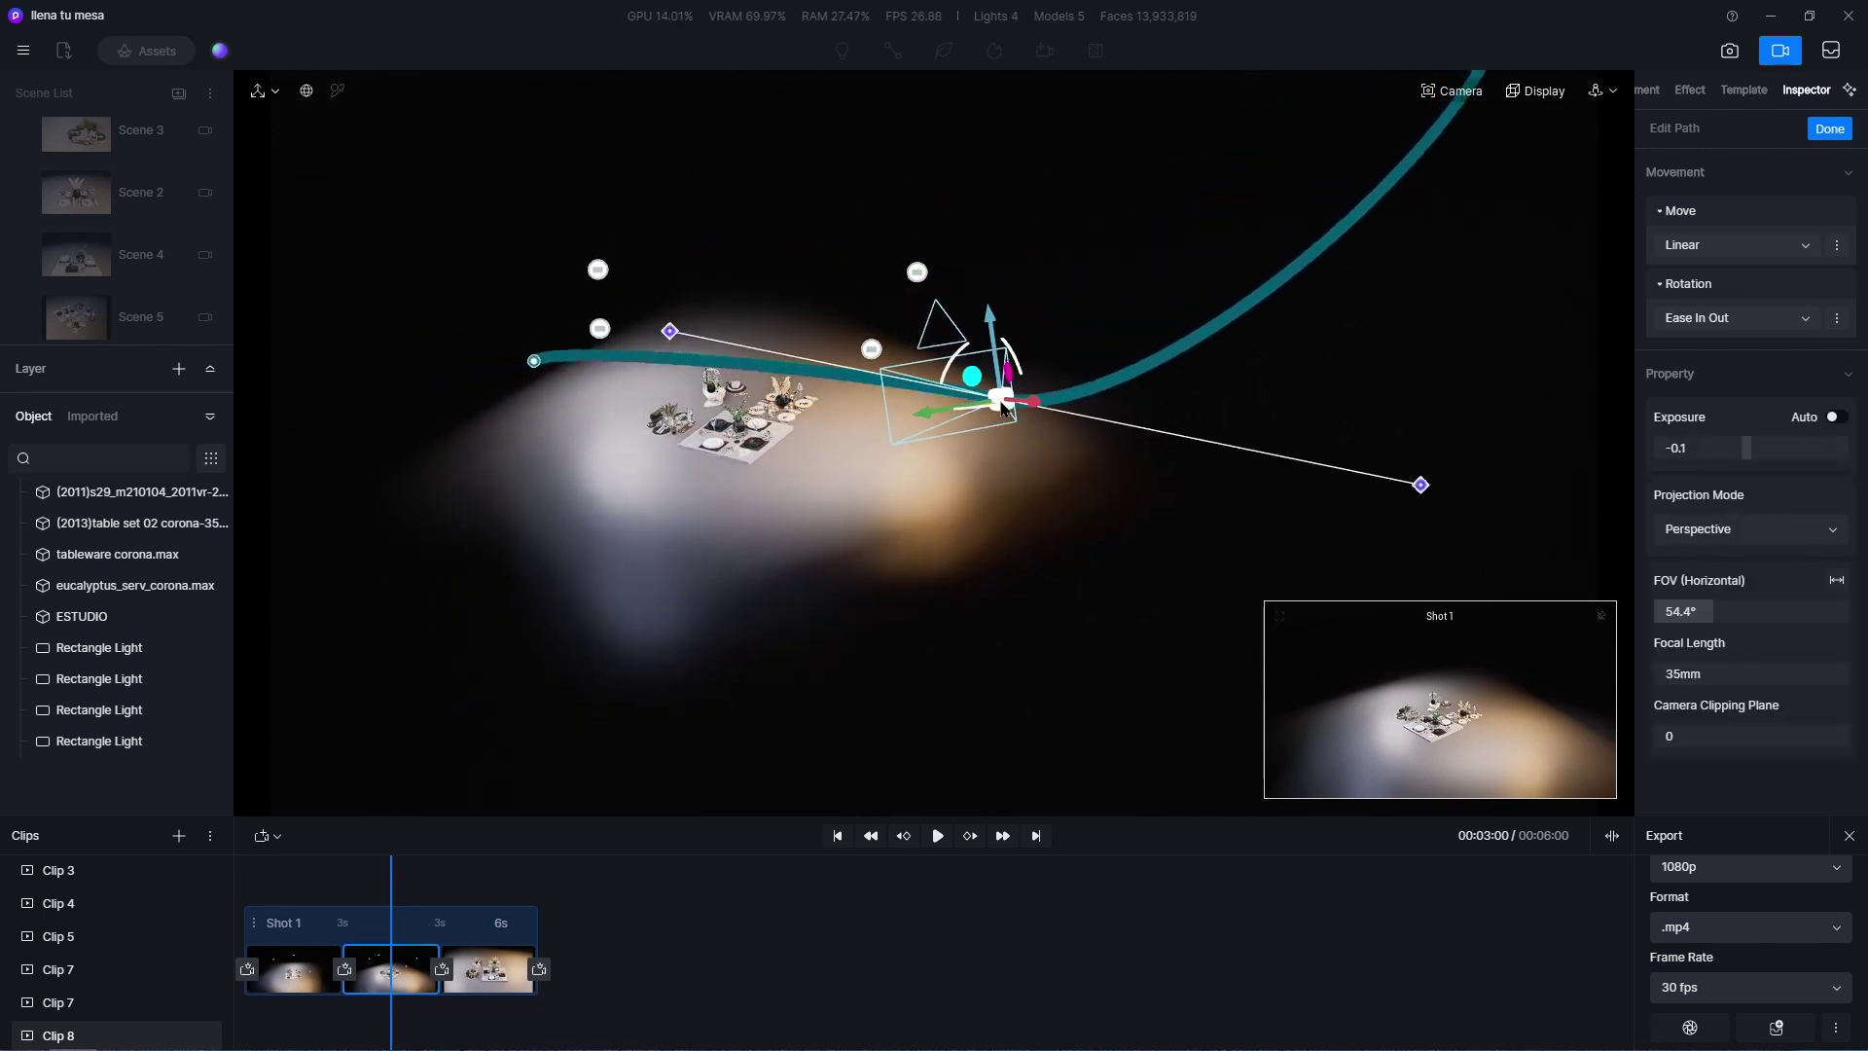
{"action": "right_click_drag", "start_coordinate": [1022, 407], "coordinate": [900, 412]}
{"action": "right_click_drag", "start_coordinate": [1054, 449], "coordinate": [1051, 608]}
{"action": "right_click_drag", "start_coordinate": [742, 543], "coordinate": [842, 472]}
{"action": "left_click_drag", "start_coordinate": [668, 425], "coordinate": [660, 397]}
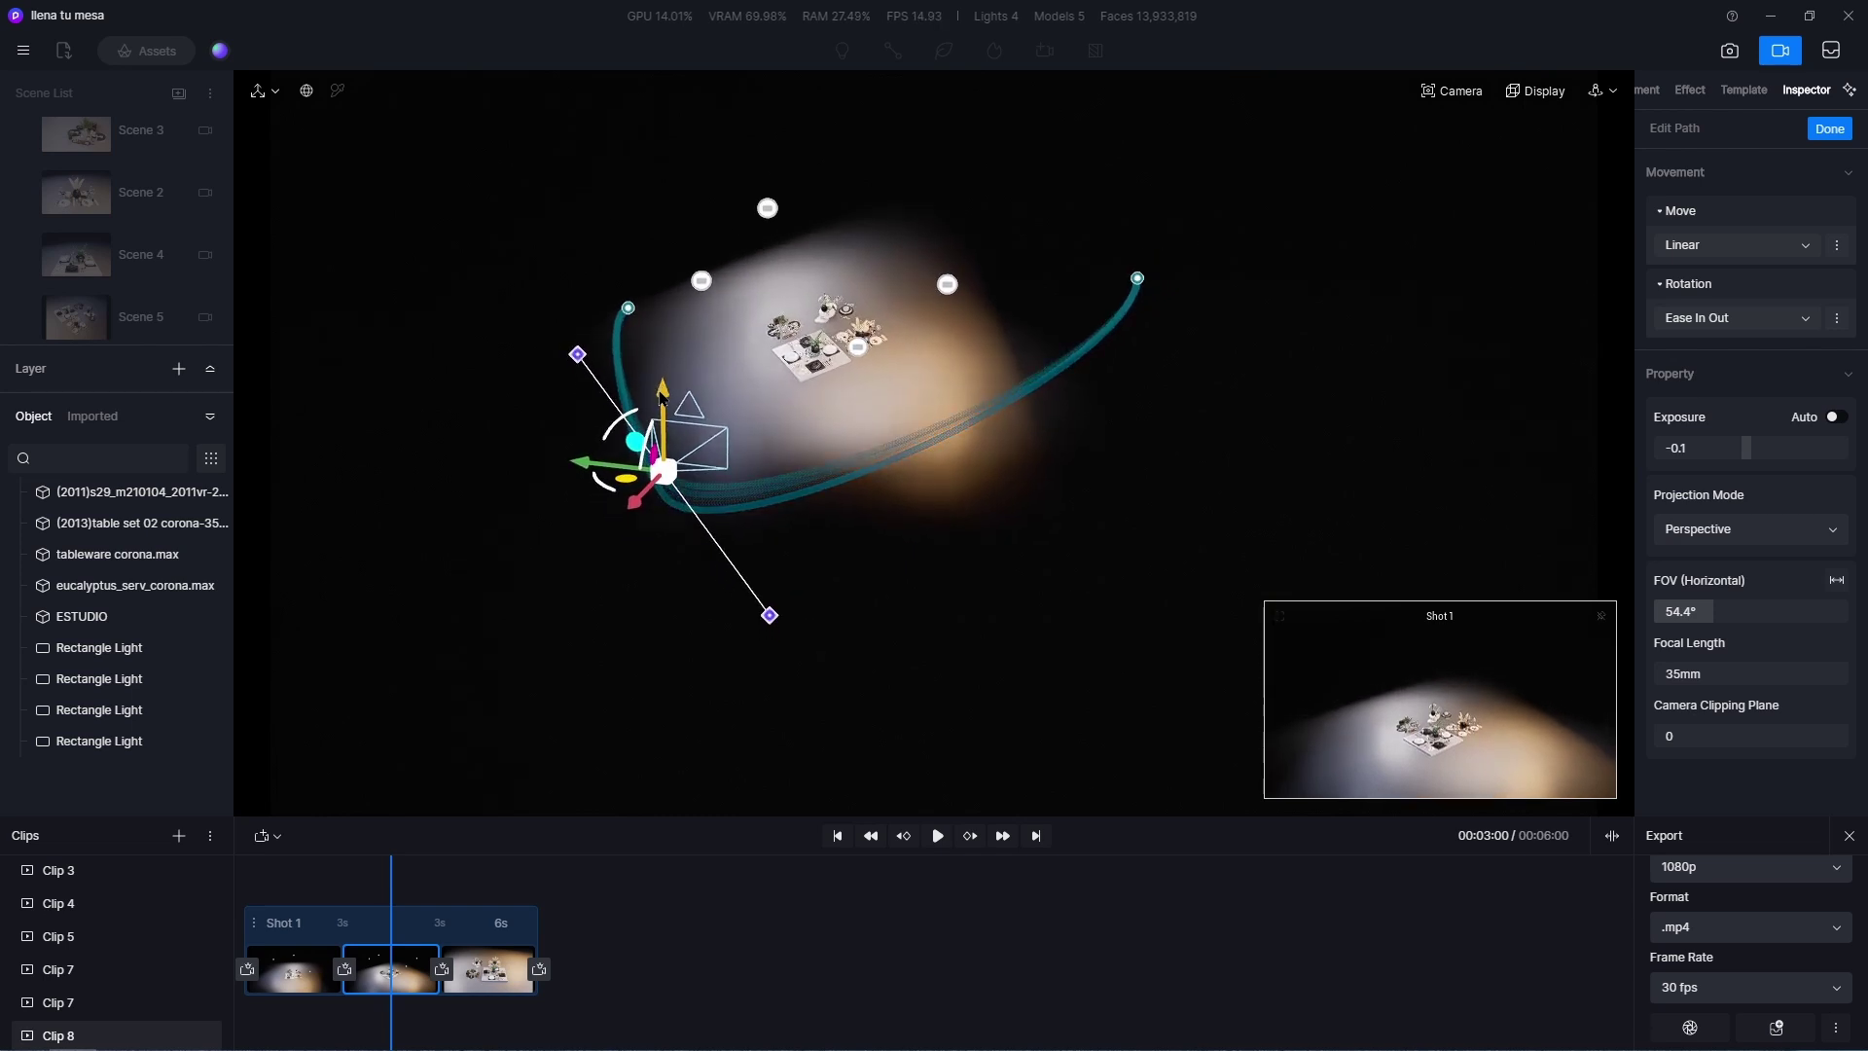
Raise the middle point's curve handle and shift it horizontally to round the path, and finish path editing after a preview.
{"action": "left_click", "coordinate": [769, 616]}
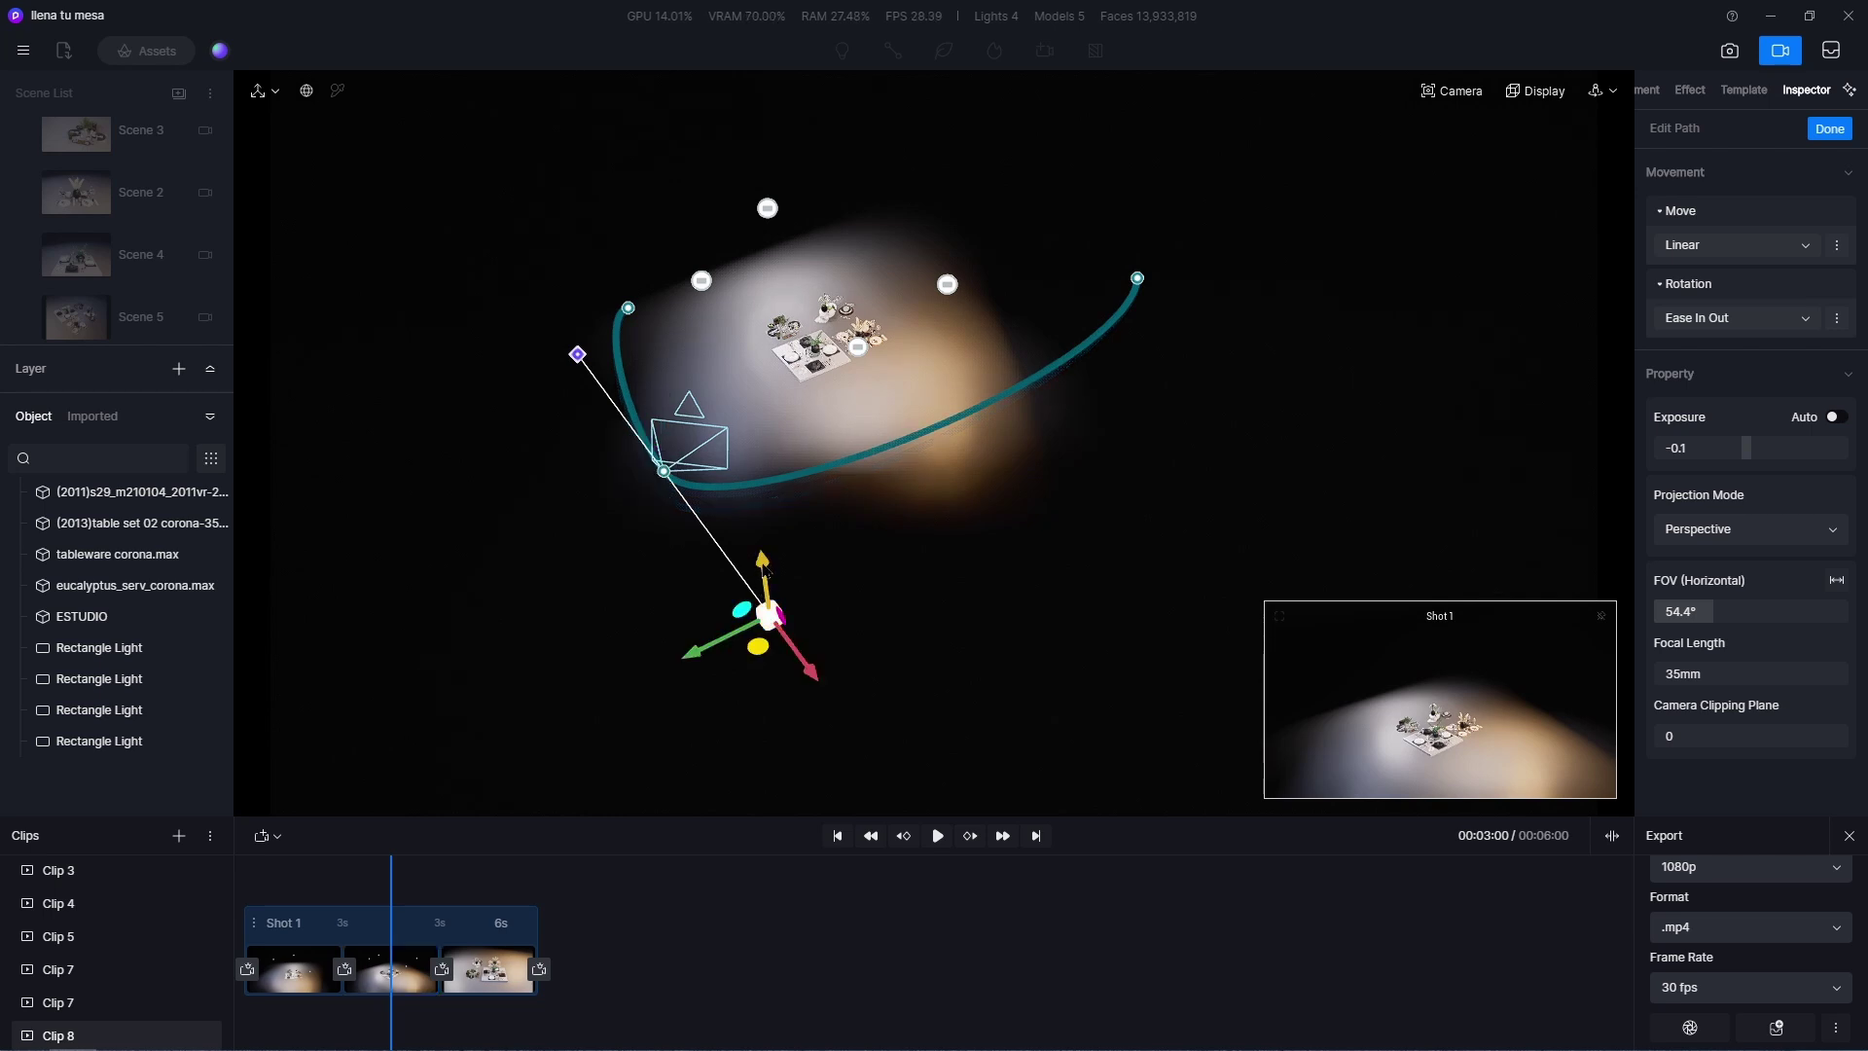
{"action": "left_click_drag", "start_coordinate": [763, 562], "coordinate": [760, 543]}
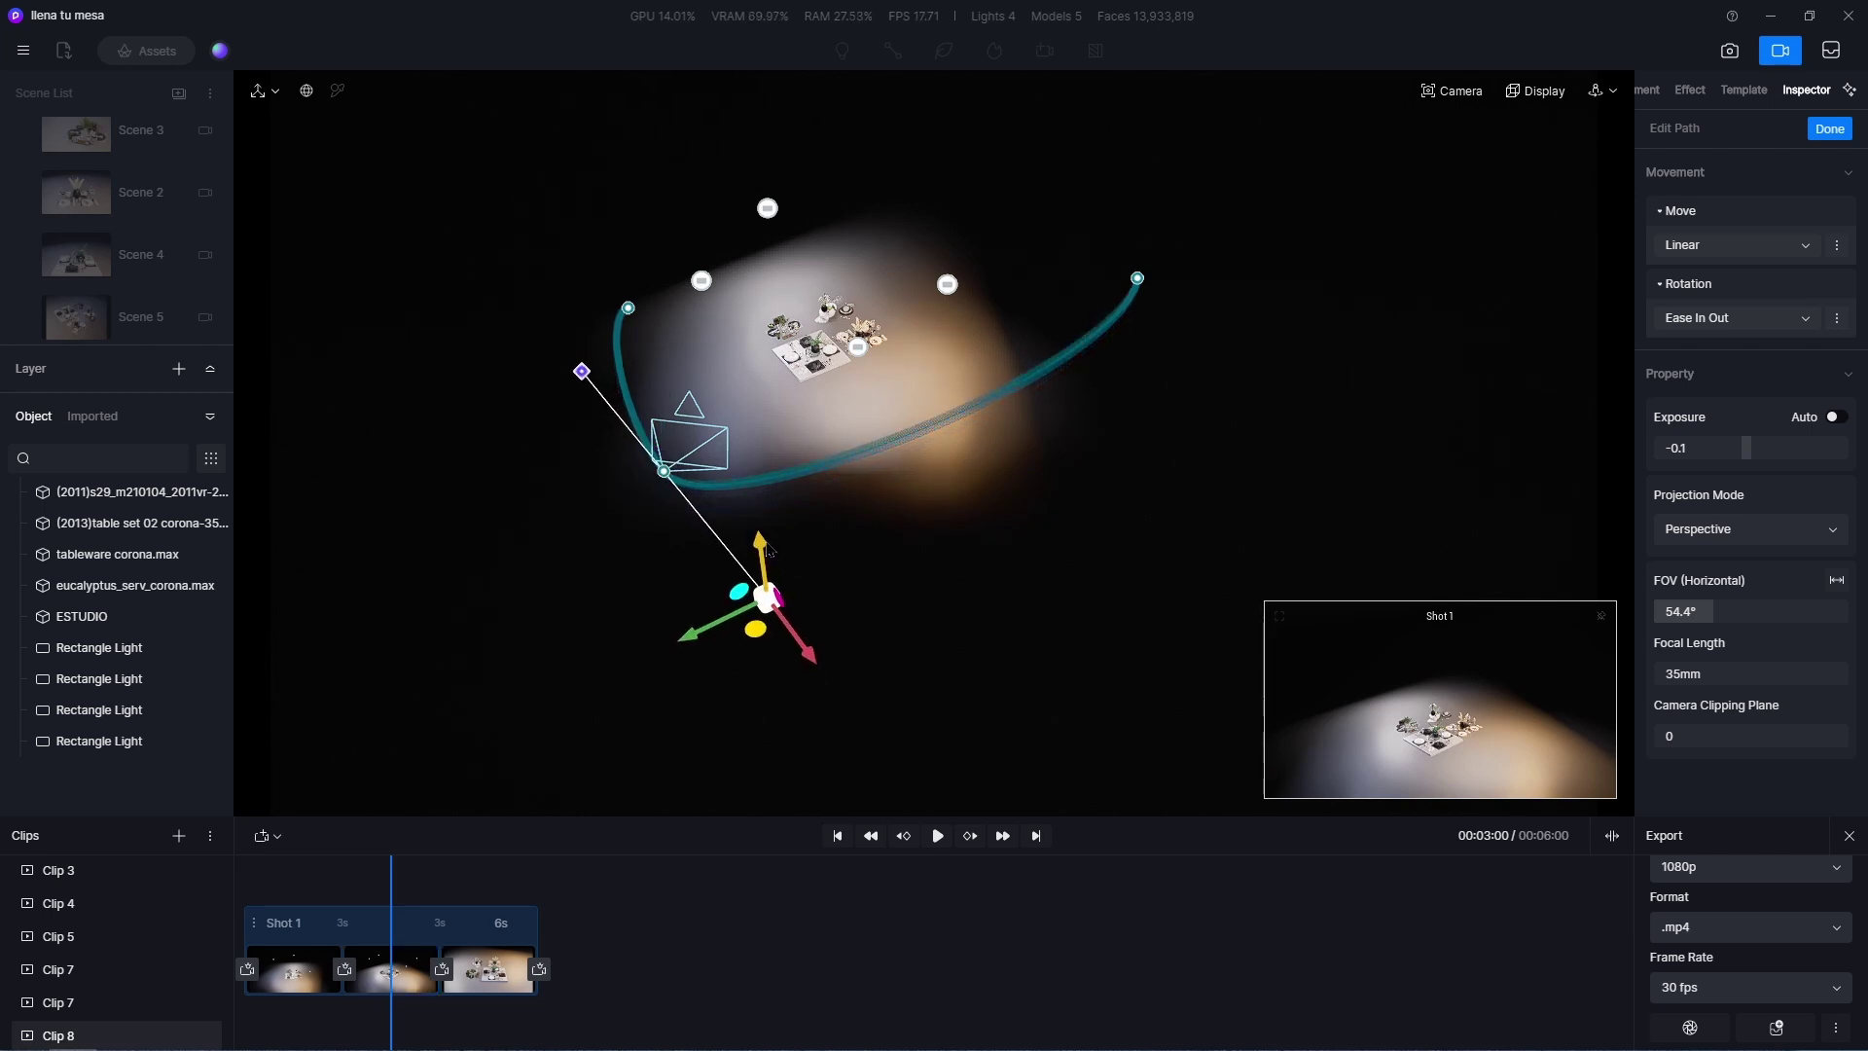
{"action": "left_click_drag", "start_coordinate": [750, 630], "coordinate": [786, 600]}
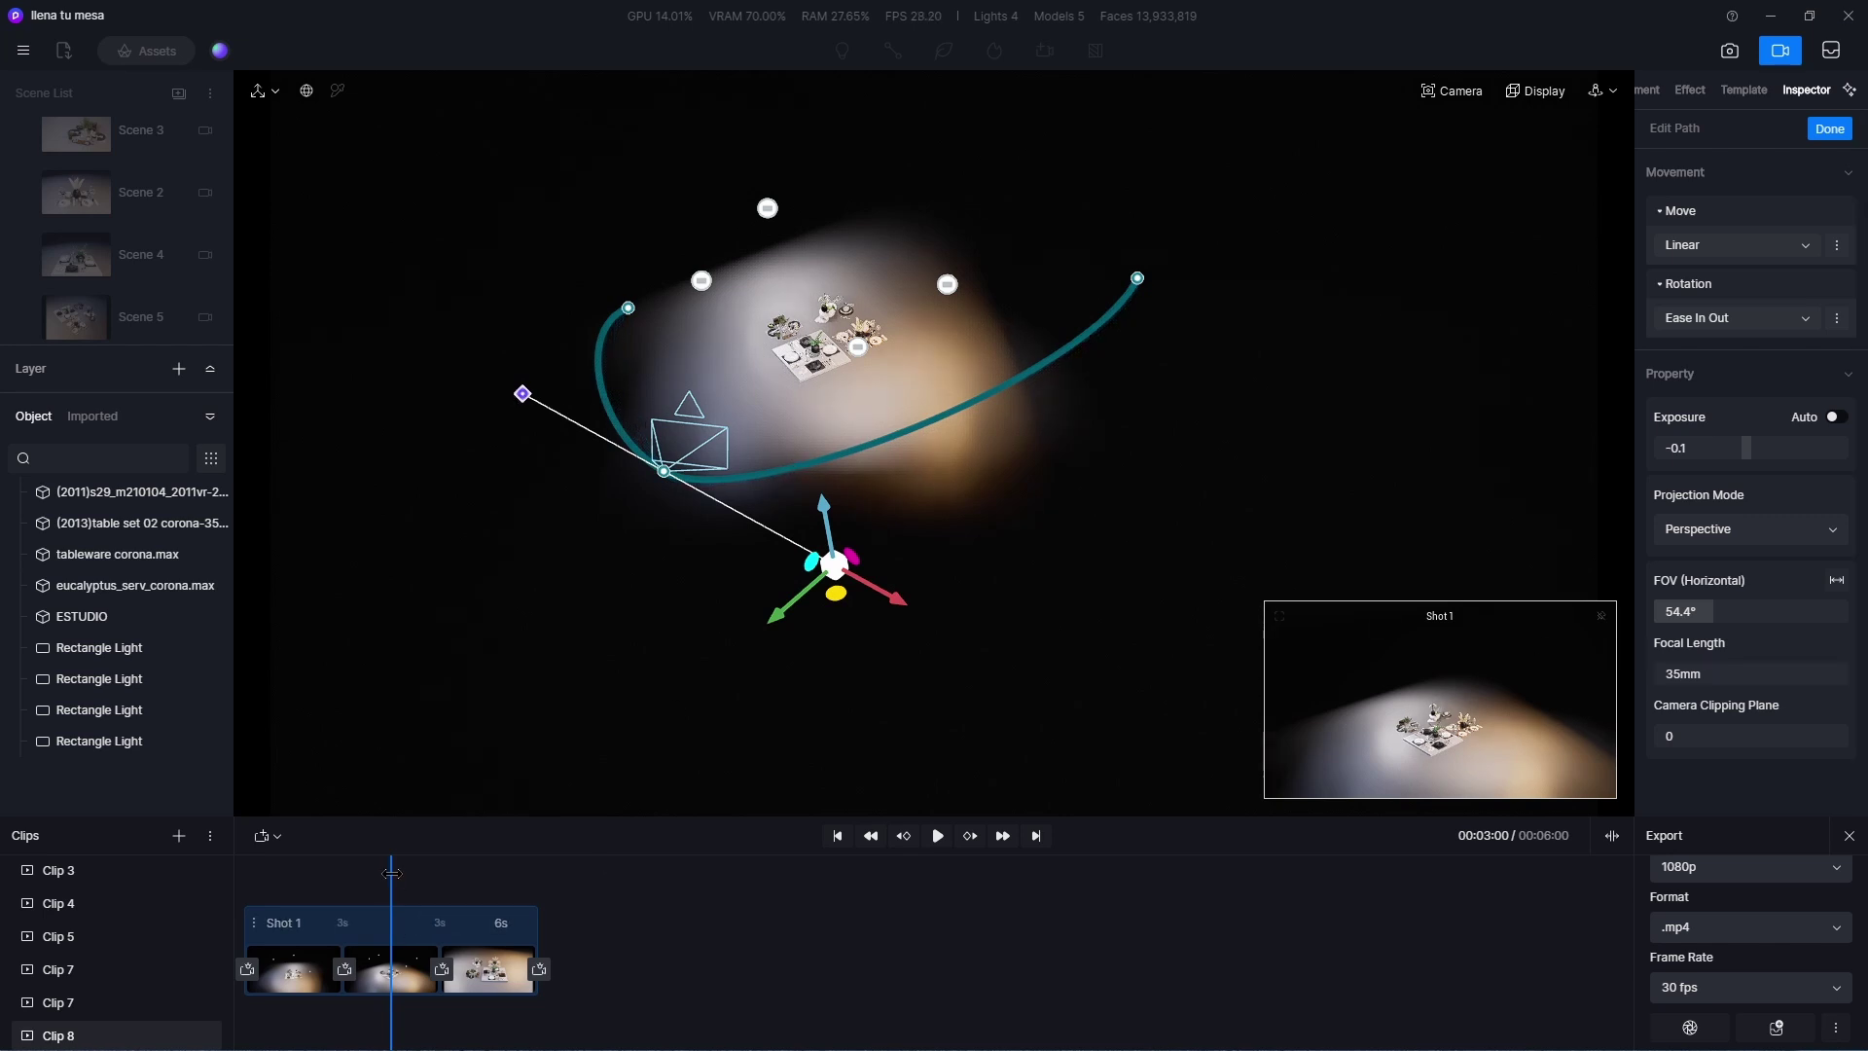
{"action": "left_click", "coordinate": [937, 836]}
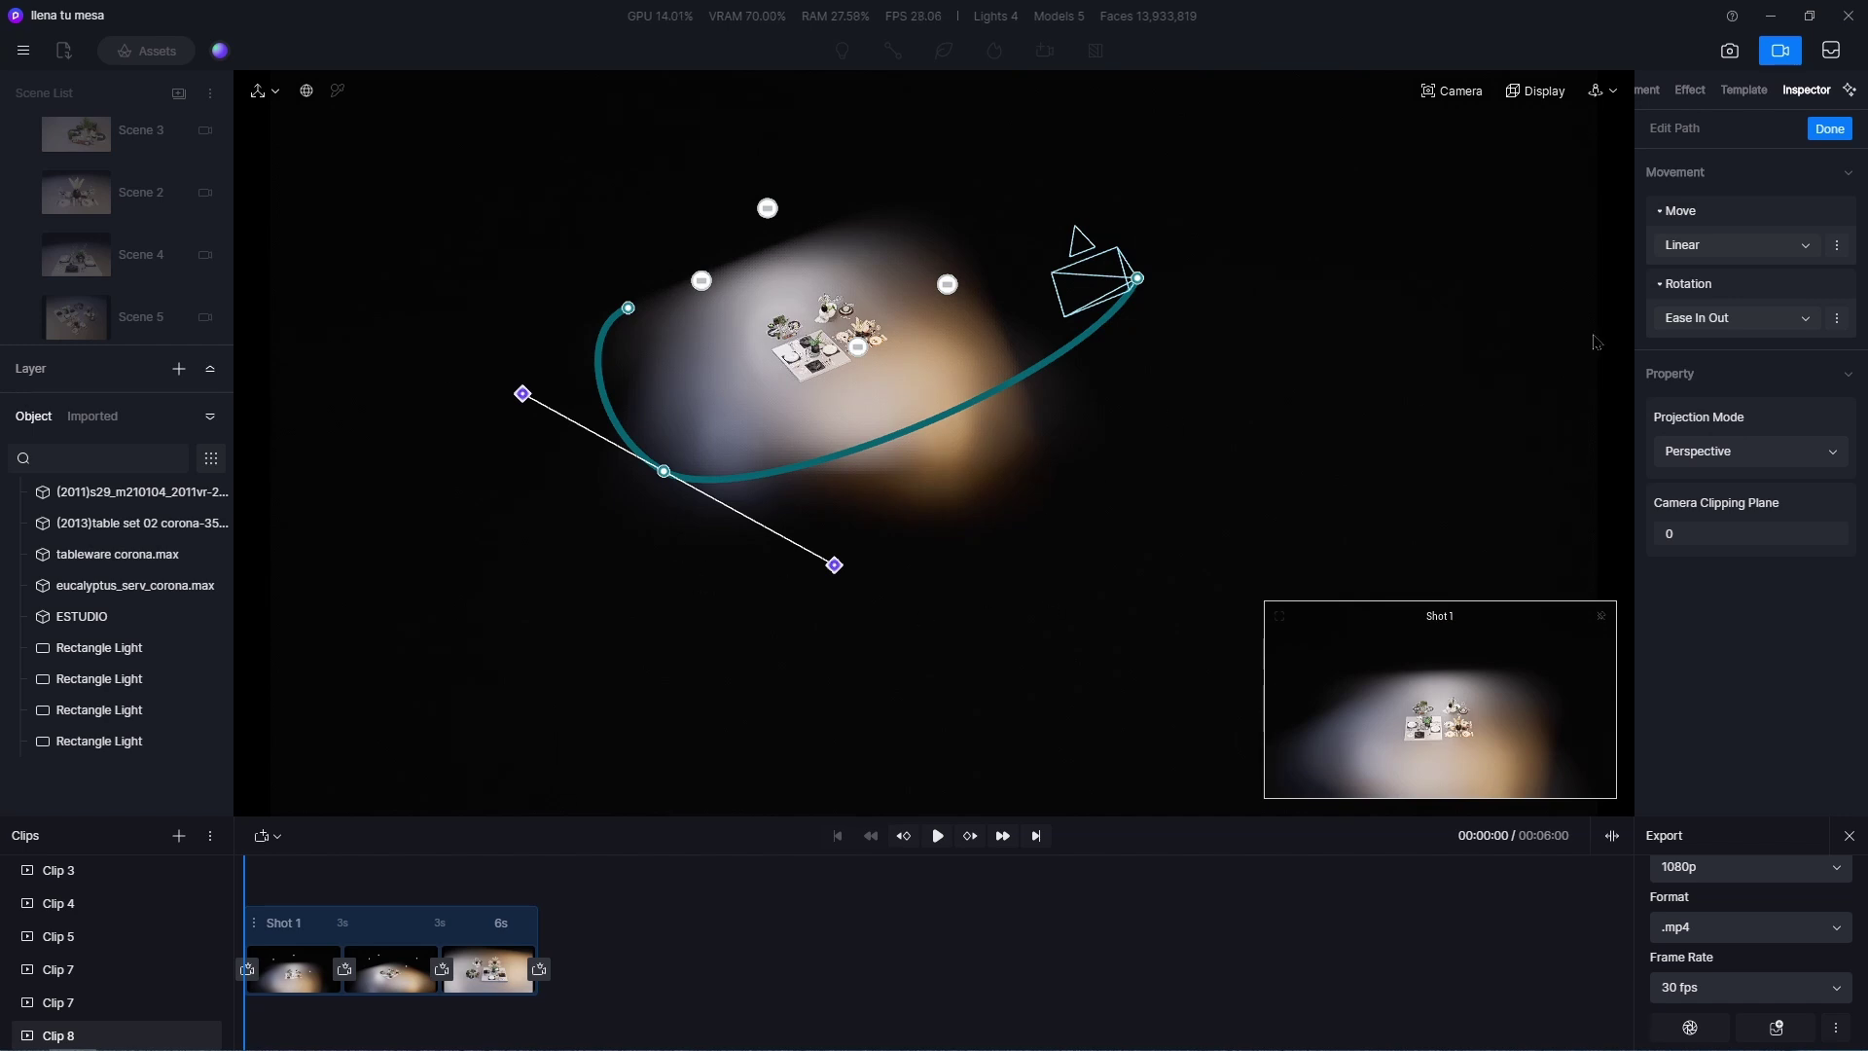
{"action": "left_click", "coordinate": [1828, 131]}
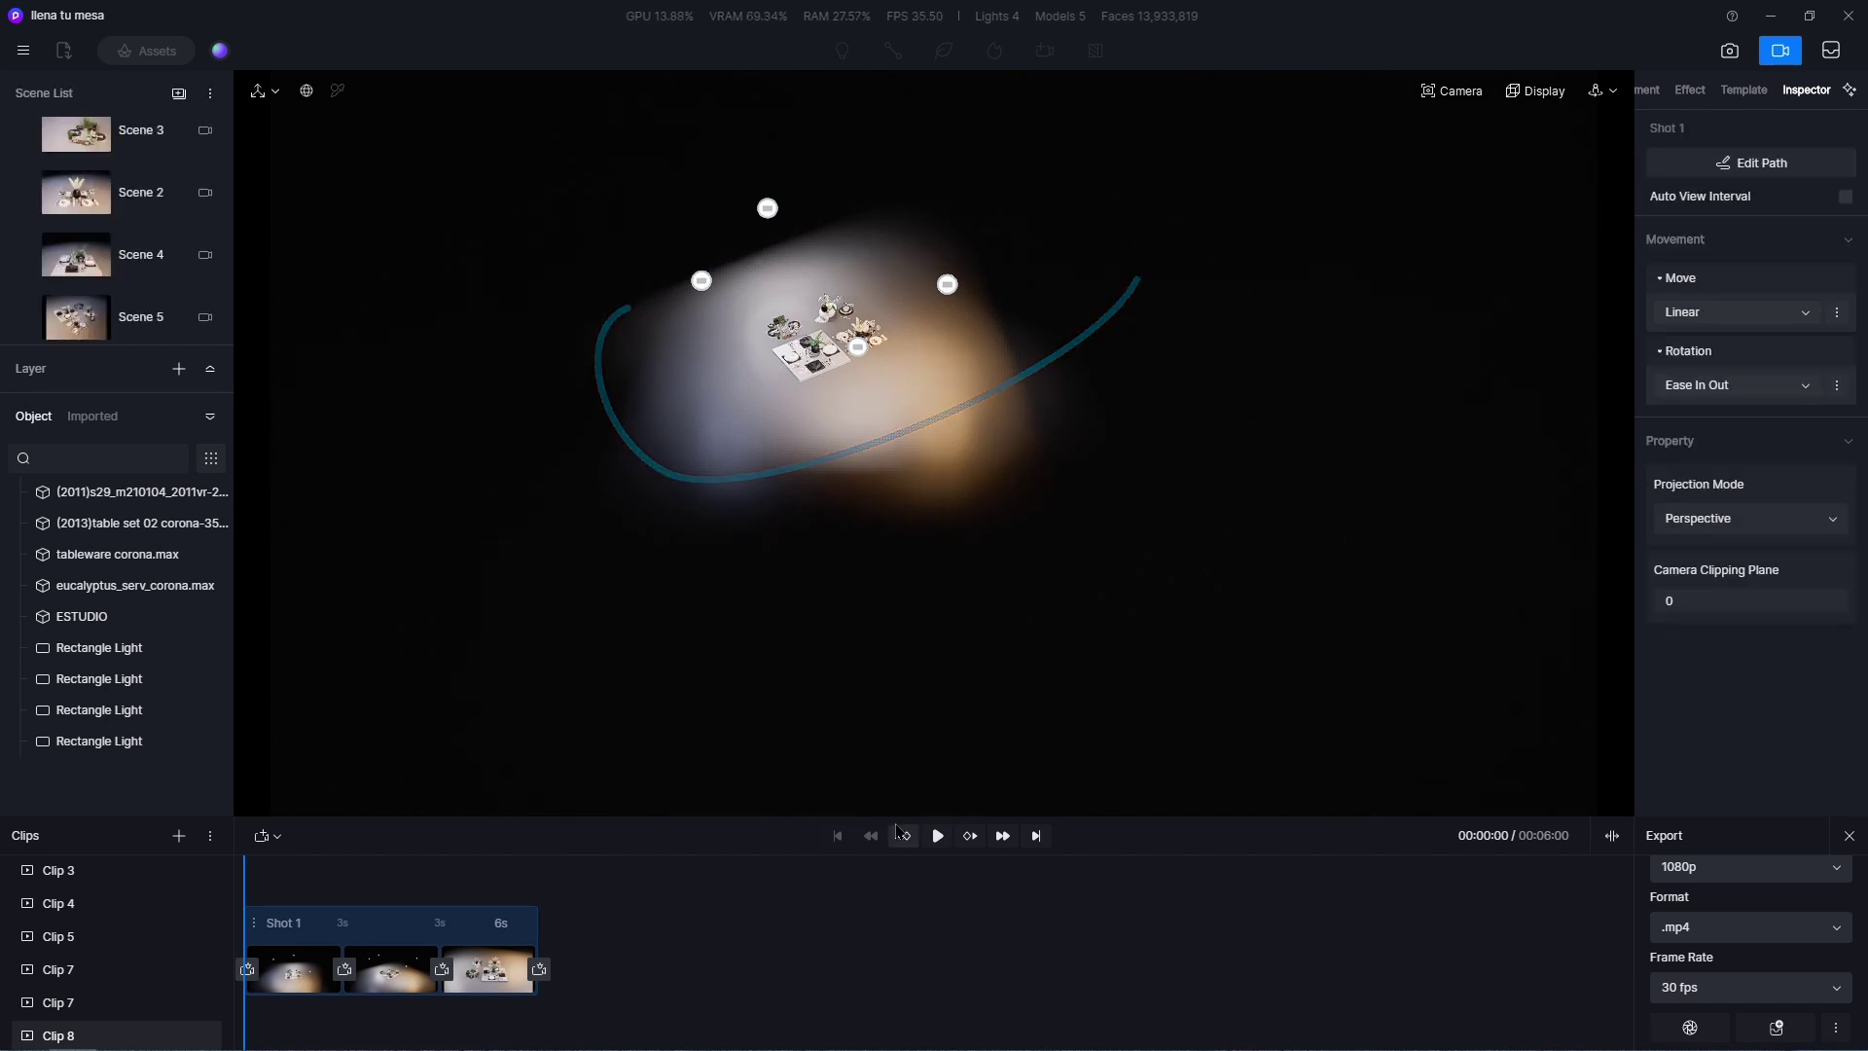
Enable Auto View Interval for Shot 1, set its movement and rotation to Linear, and preview the shot.
{"action": "left_click", "coordinate": [939, 839]}
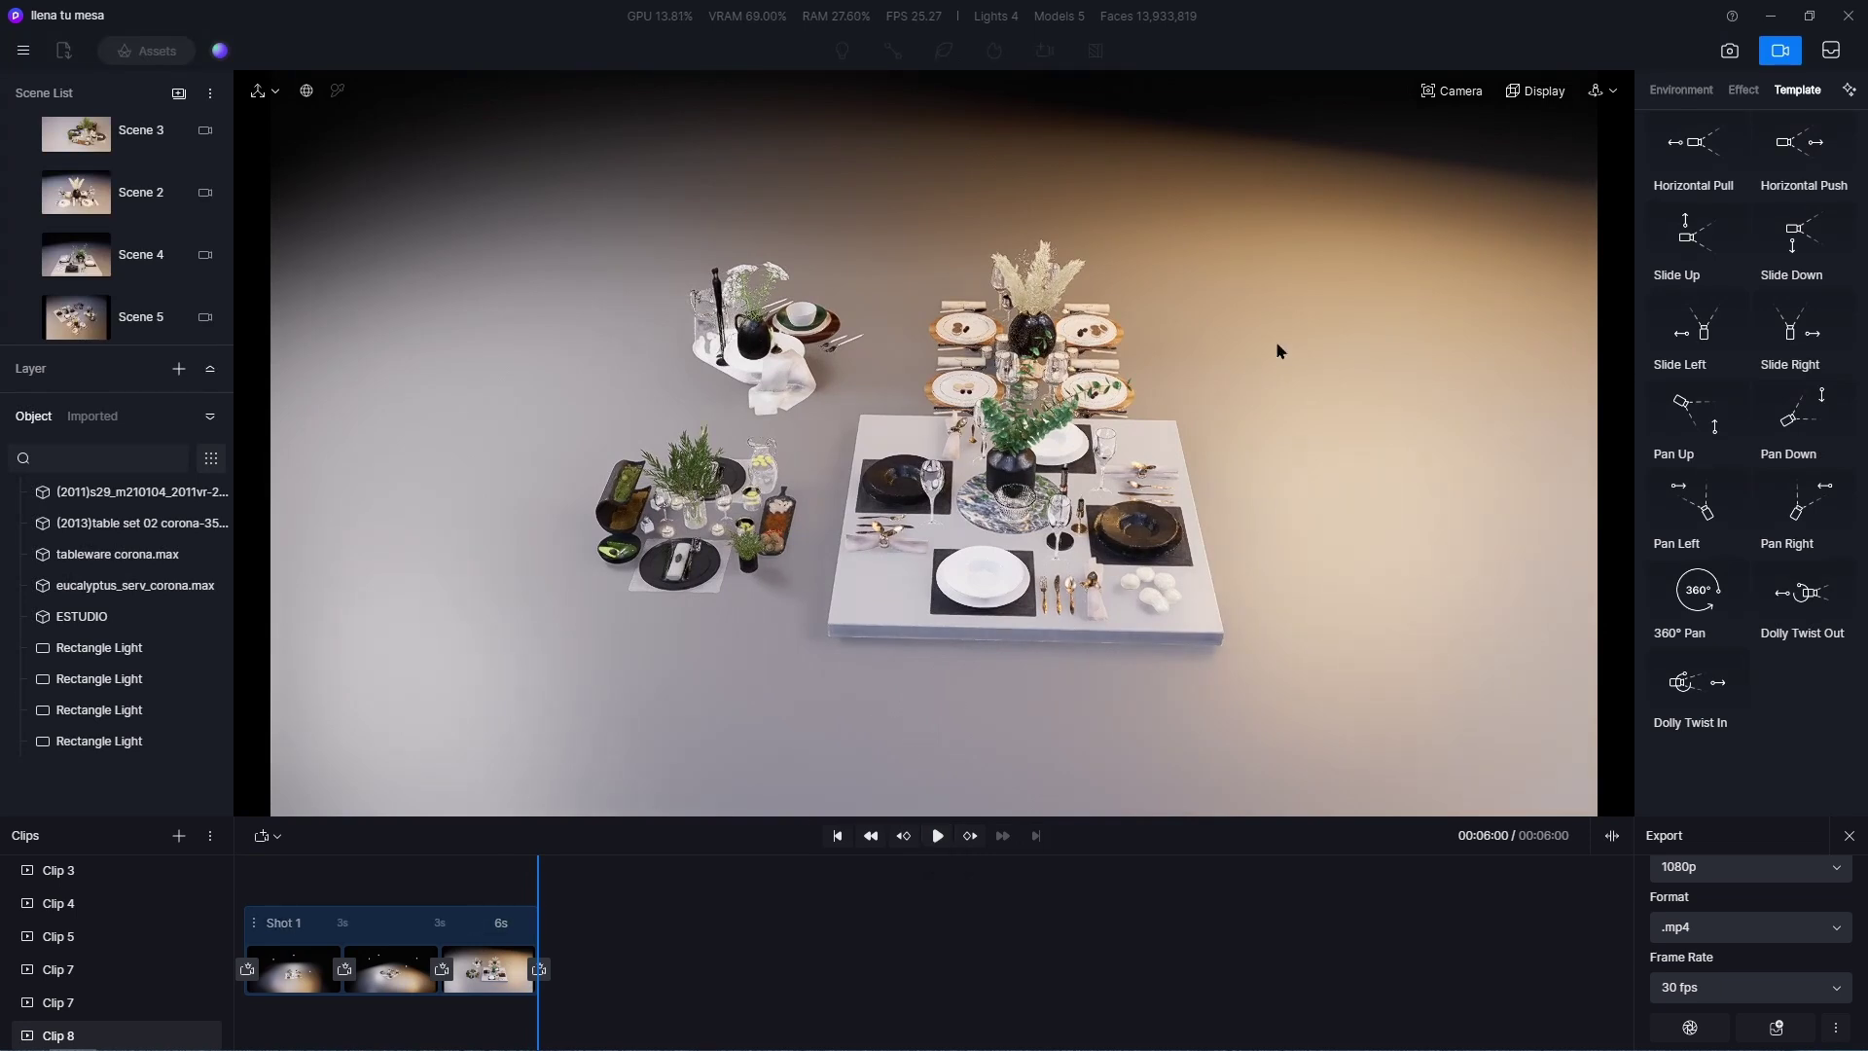
{"action": "left_click", "coordinate": [397, 922]}
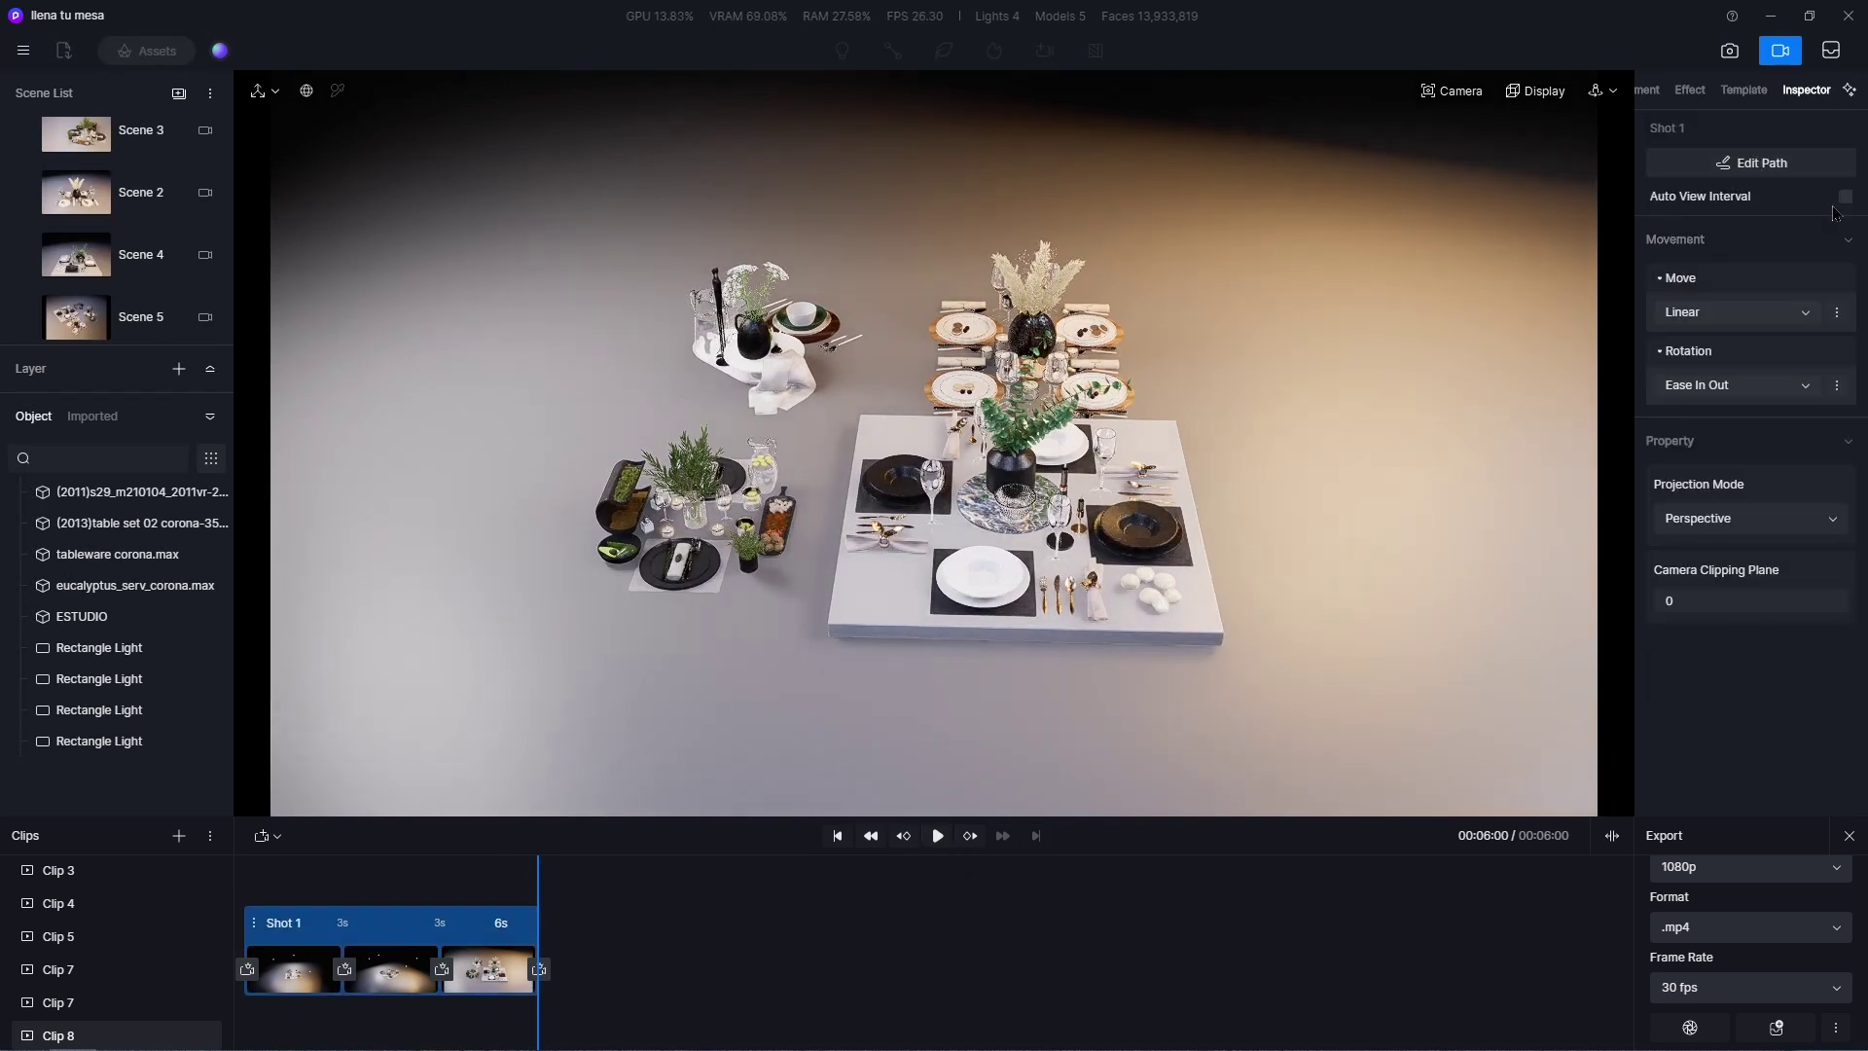
{"action": "left_click", "coordinate": [1757, 393]}
{"action": "left_click", "coordinate": [1735, 416]}
{"action": "left_click", "coordinate": [1738, 314]}
{"action": "left_click", "coordinate": [1734, 336]}
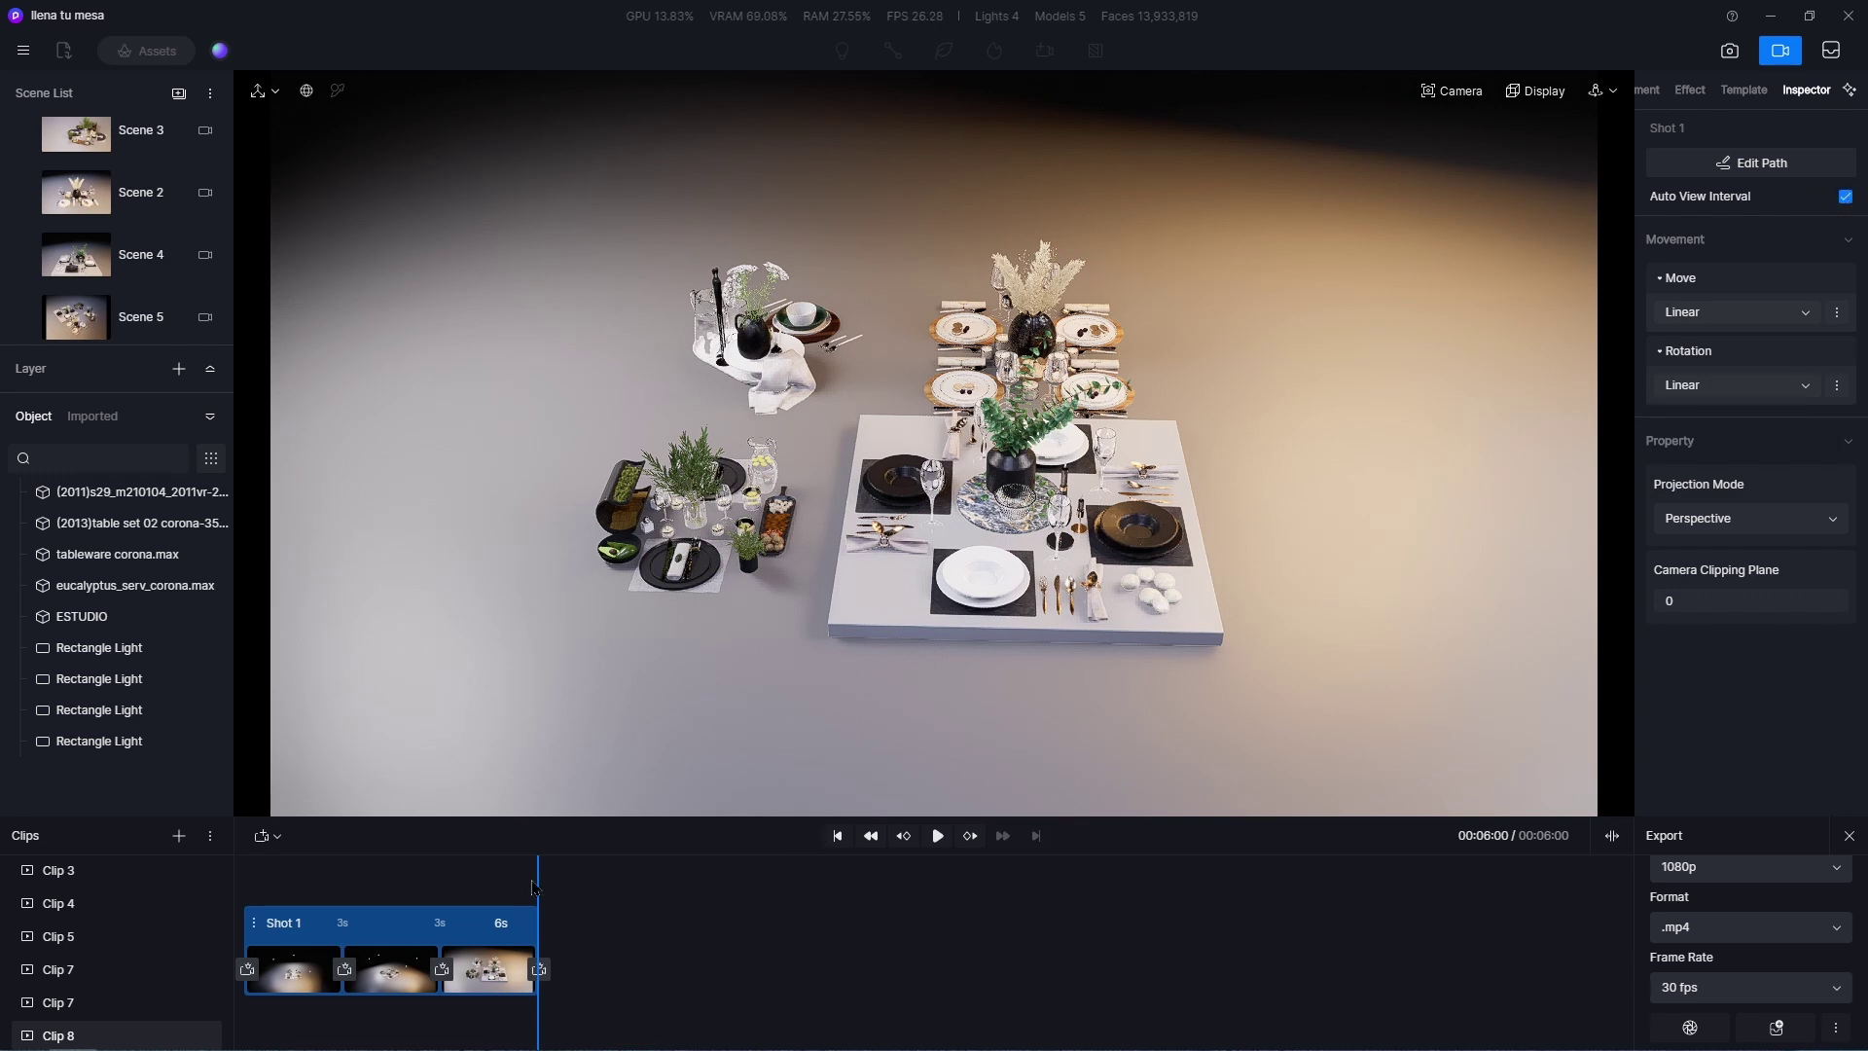
{"action": "left_click", "coordinate": [937, 836]}
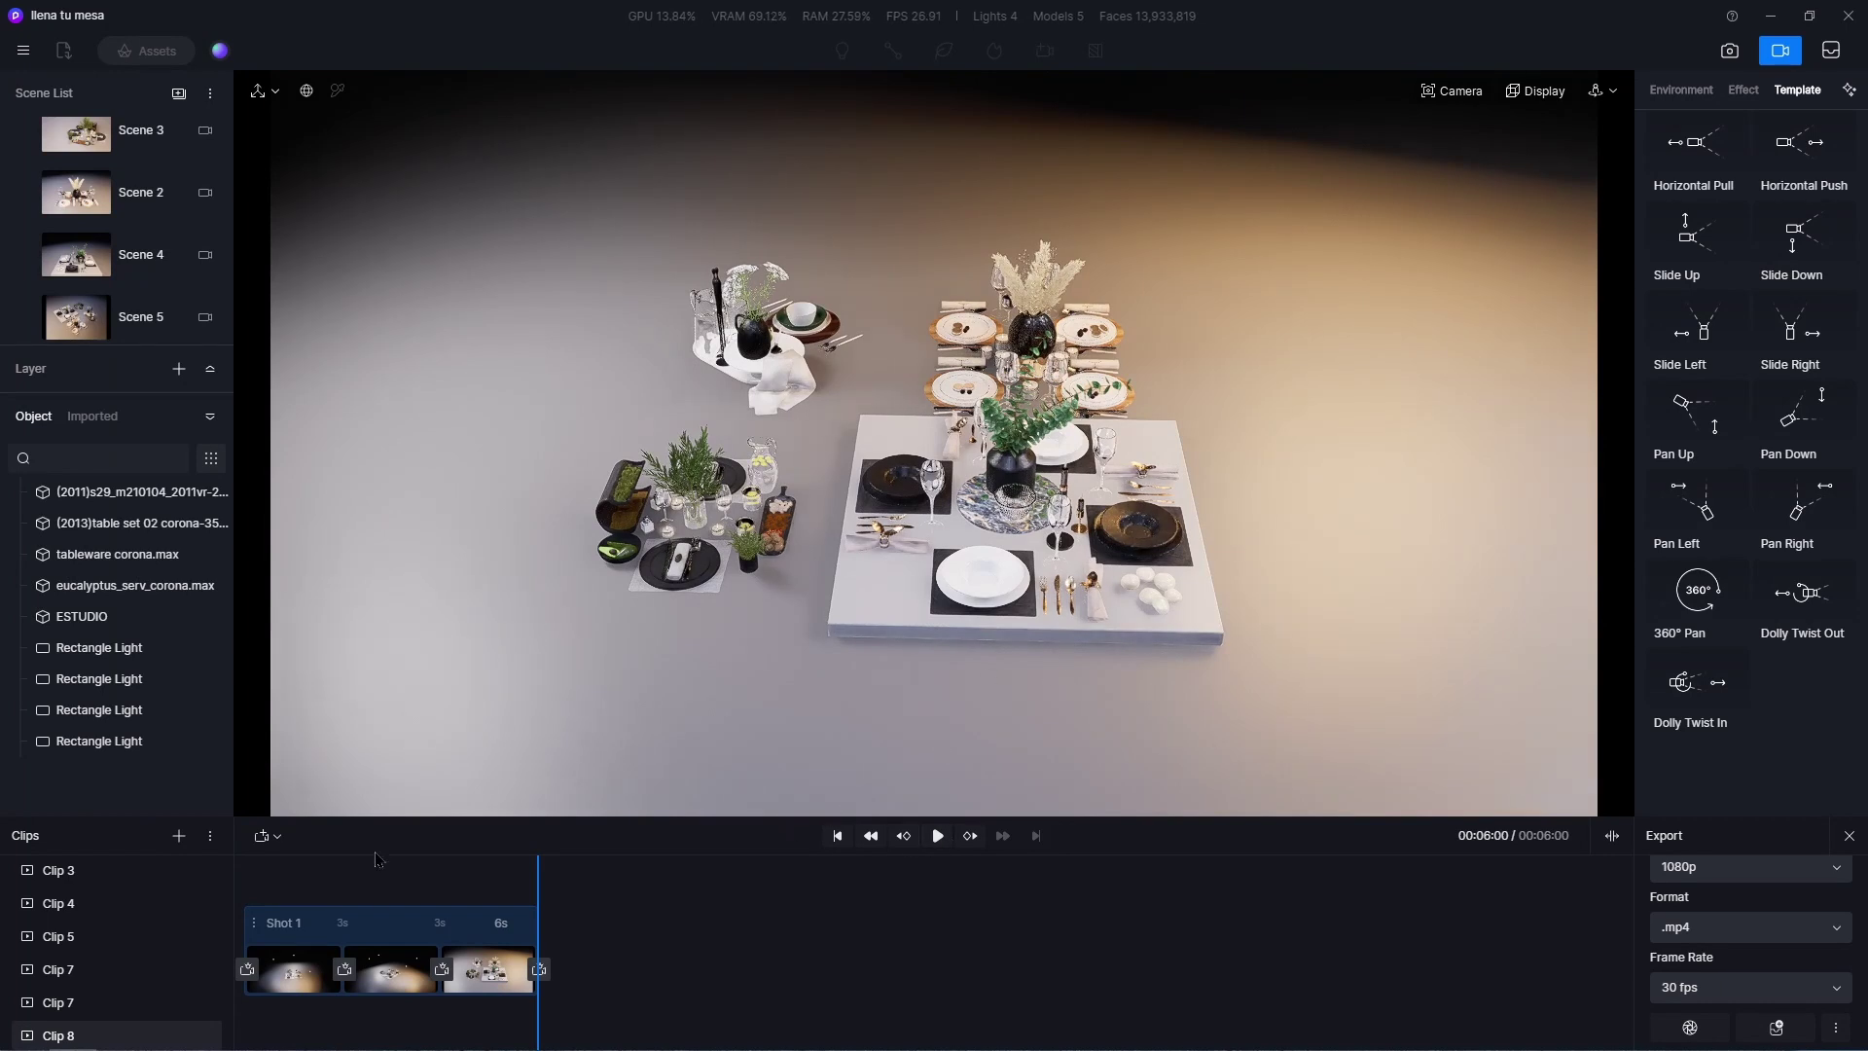
Reopen Shot 1's camera path for editing and select its middle view point.
{"action": "left_click", "coordinate": [372, 942]}
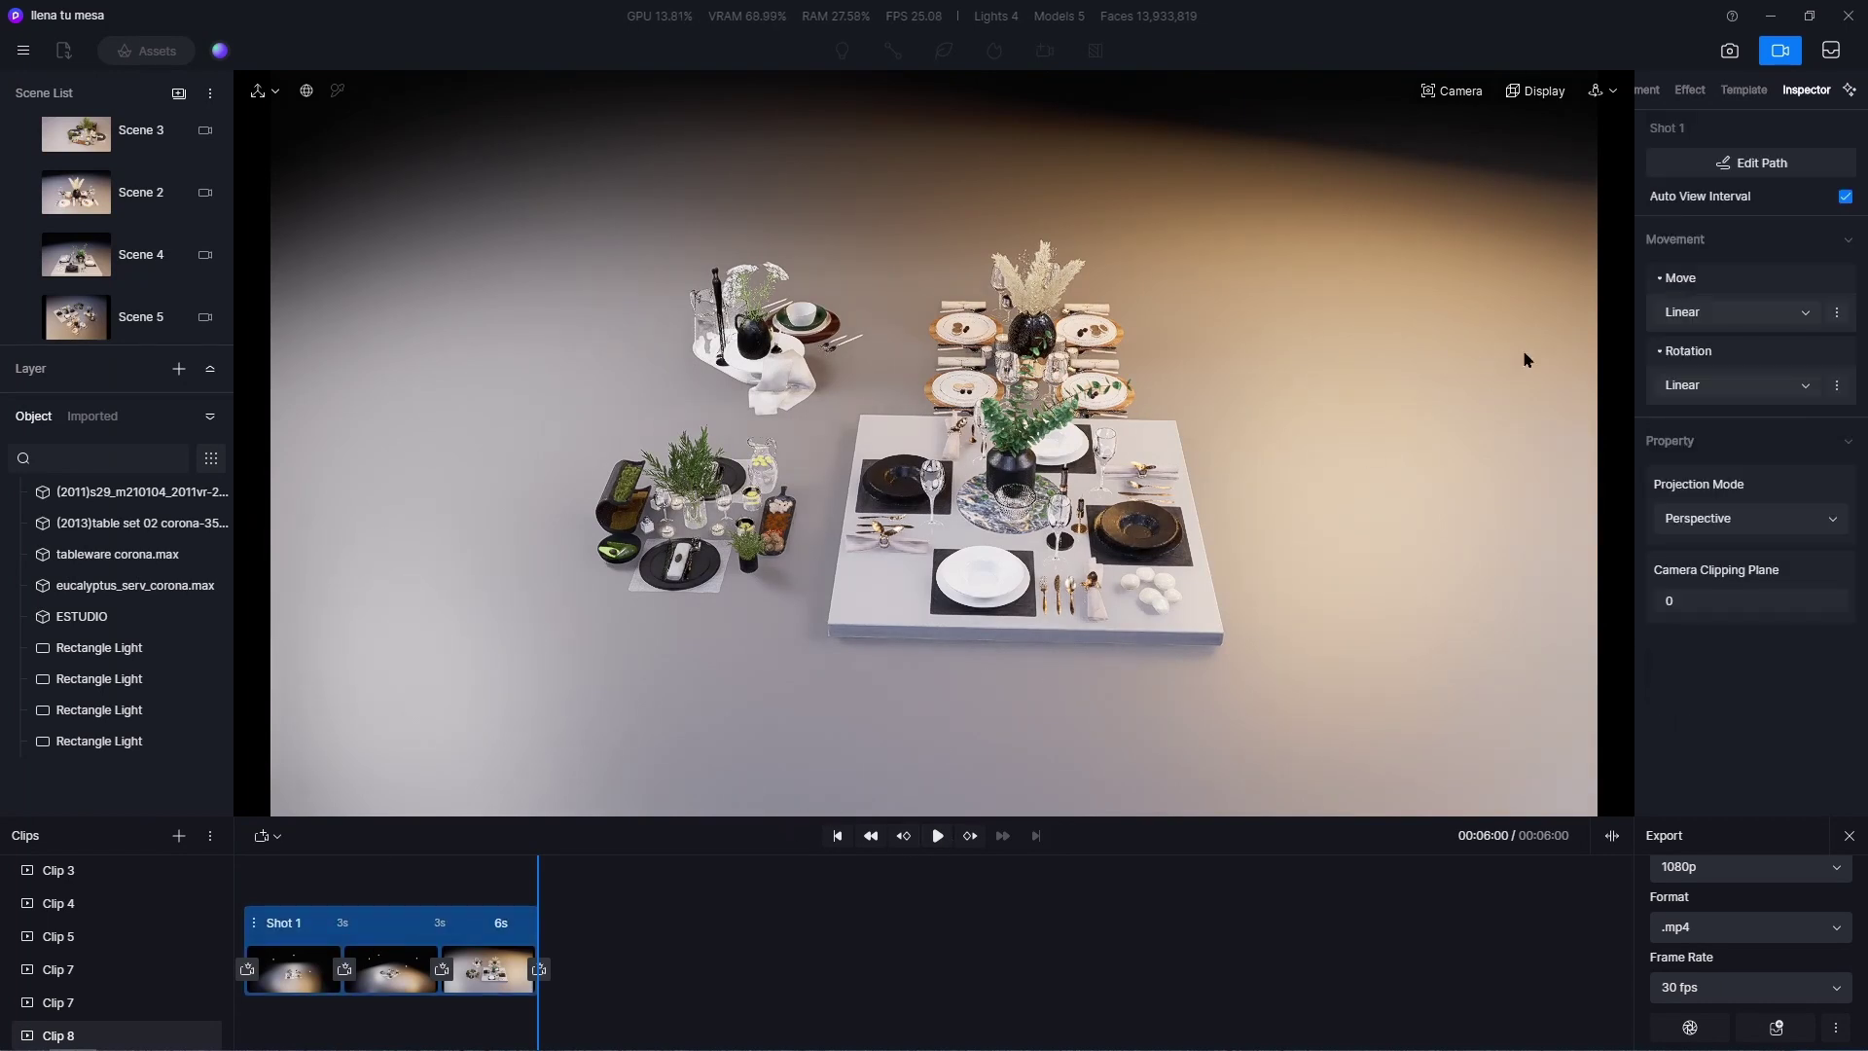
{"action": "left_click", "coordinate": [1762, 162]}
{"action": "right_click_drag", "start_coordinate": [993, 546], "coordinate": [1303, 209]}
{"action": "right_click_drag", "start_coordinate": [1555, 272], "coordinate": [1402, 369]}
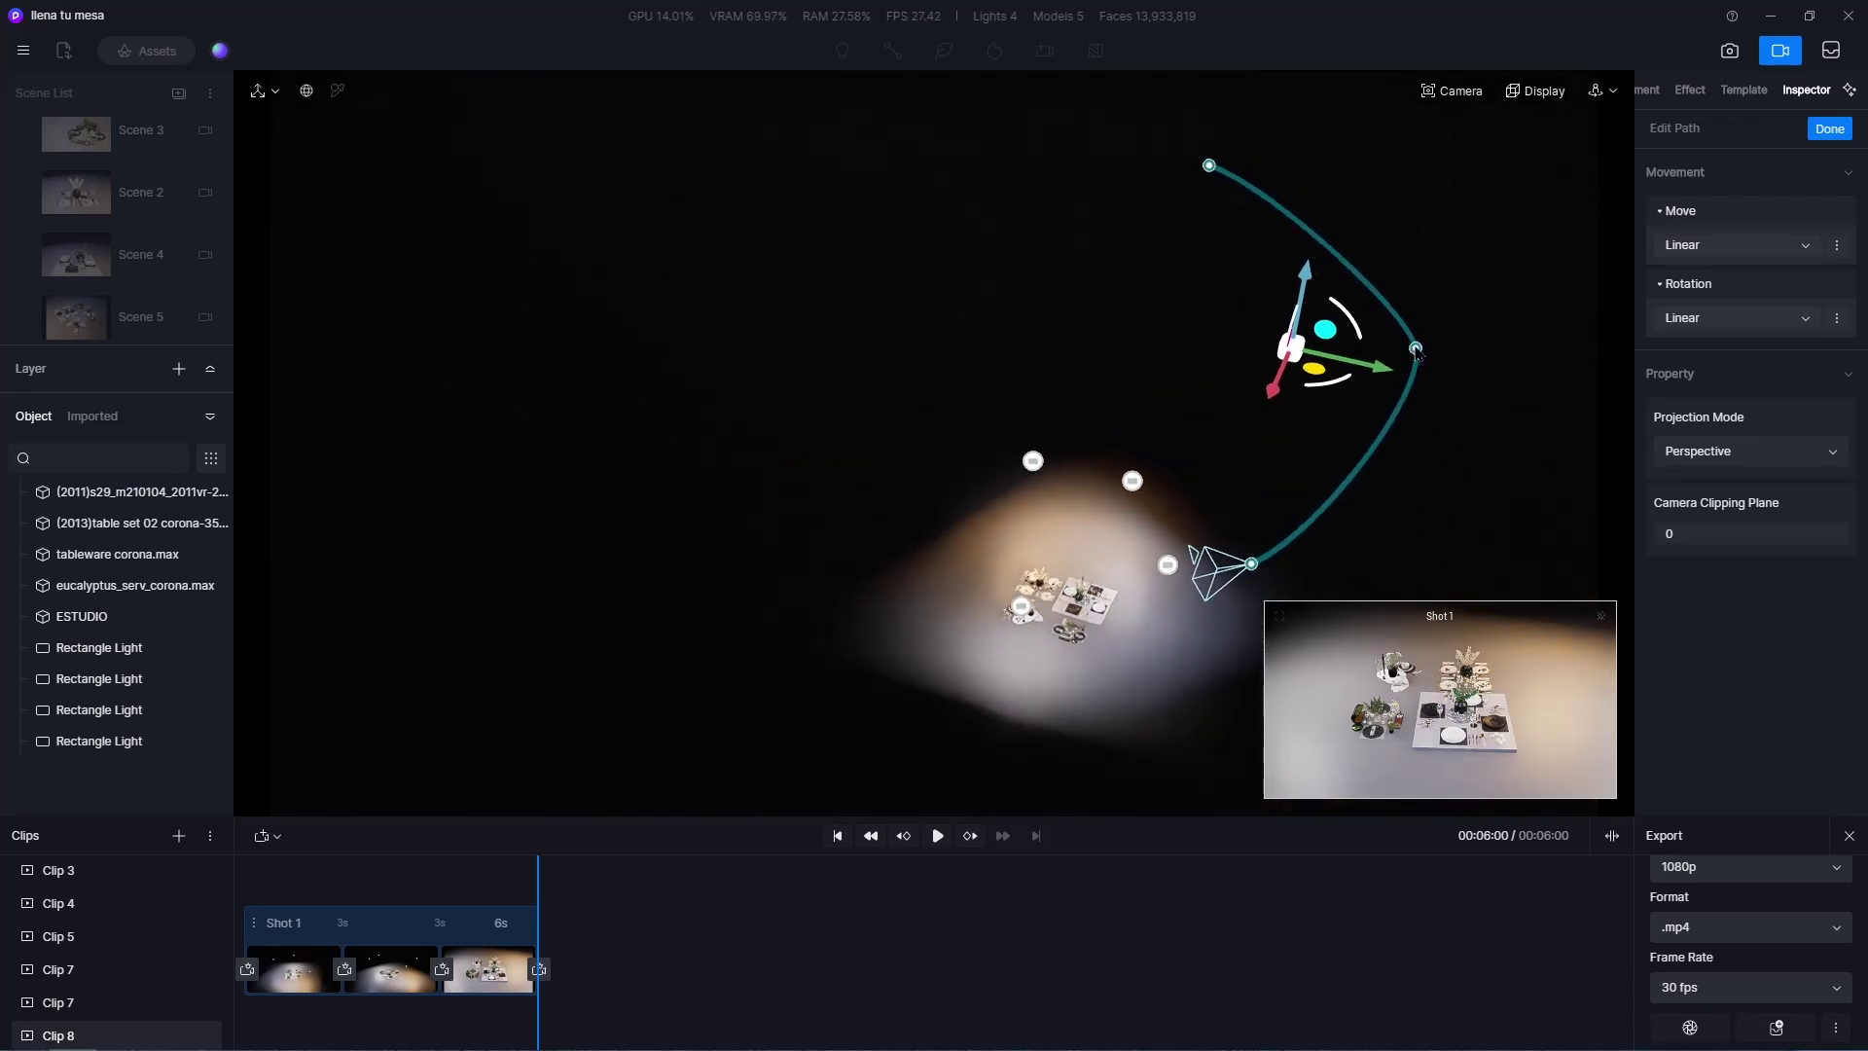
{"action": "left_click", "coordinate": [1416, 349]}
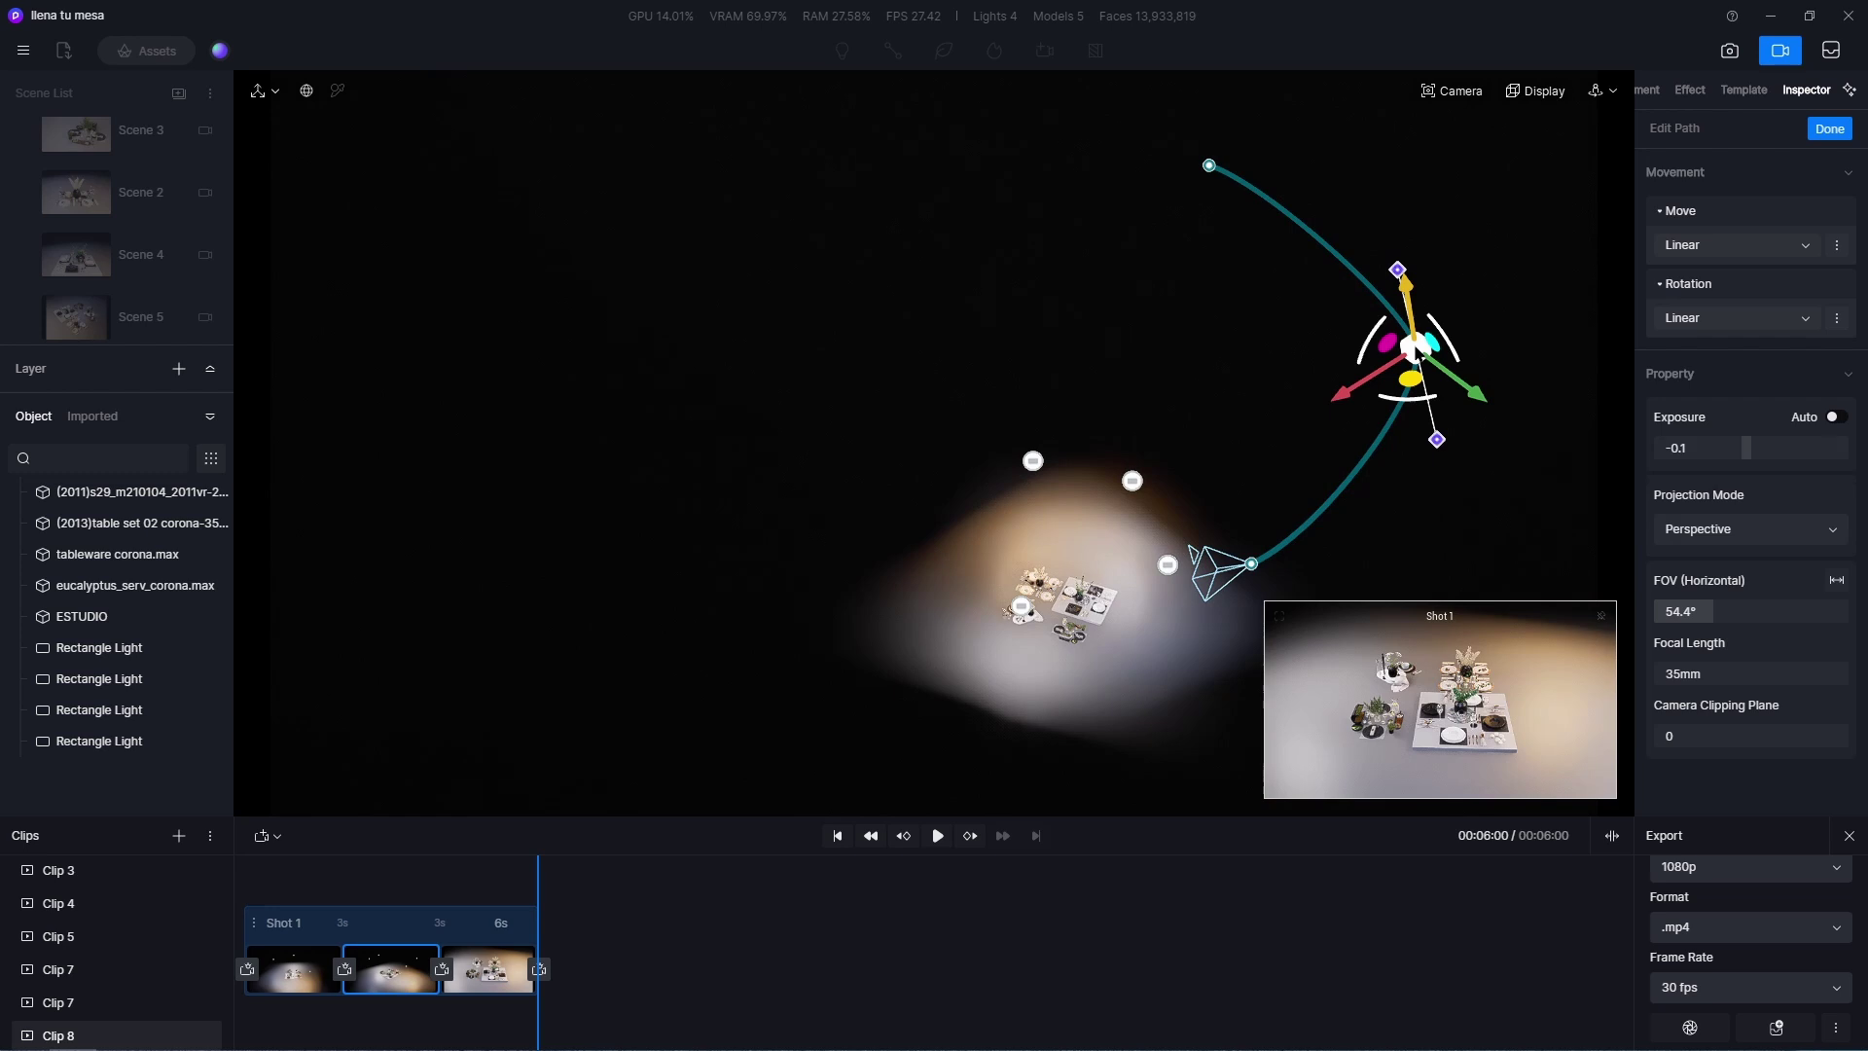
Shift the middle point's curve handle towards the final view slightly outward, finish path editing, and preview Shot 1.
{"action": "left_click", "coordinate": [1436, 440]}
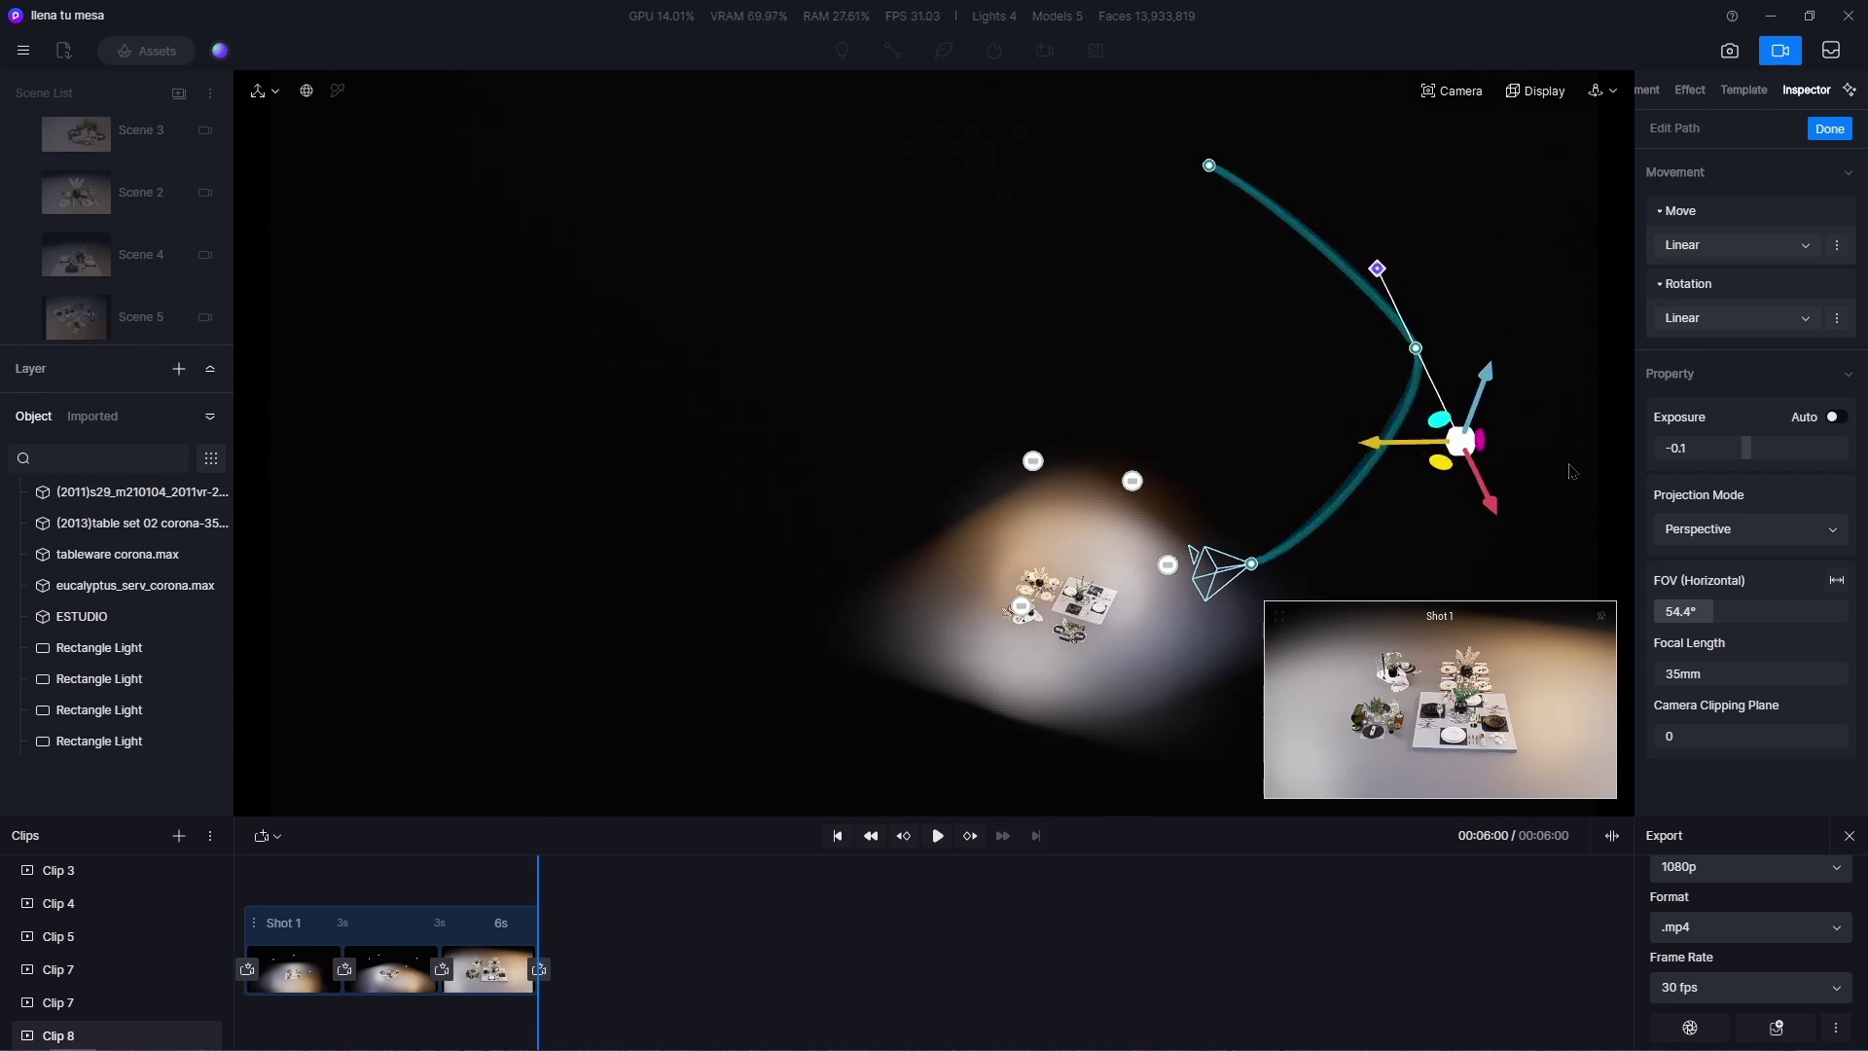
{"action": "right_click_drag", "start_coordinate": [1383, 465], "coordinate": [1377, 268]}
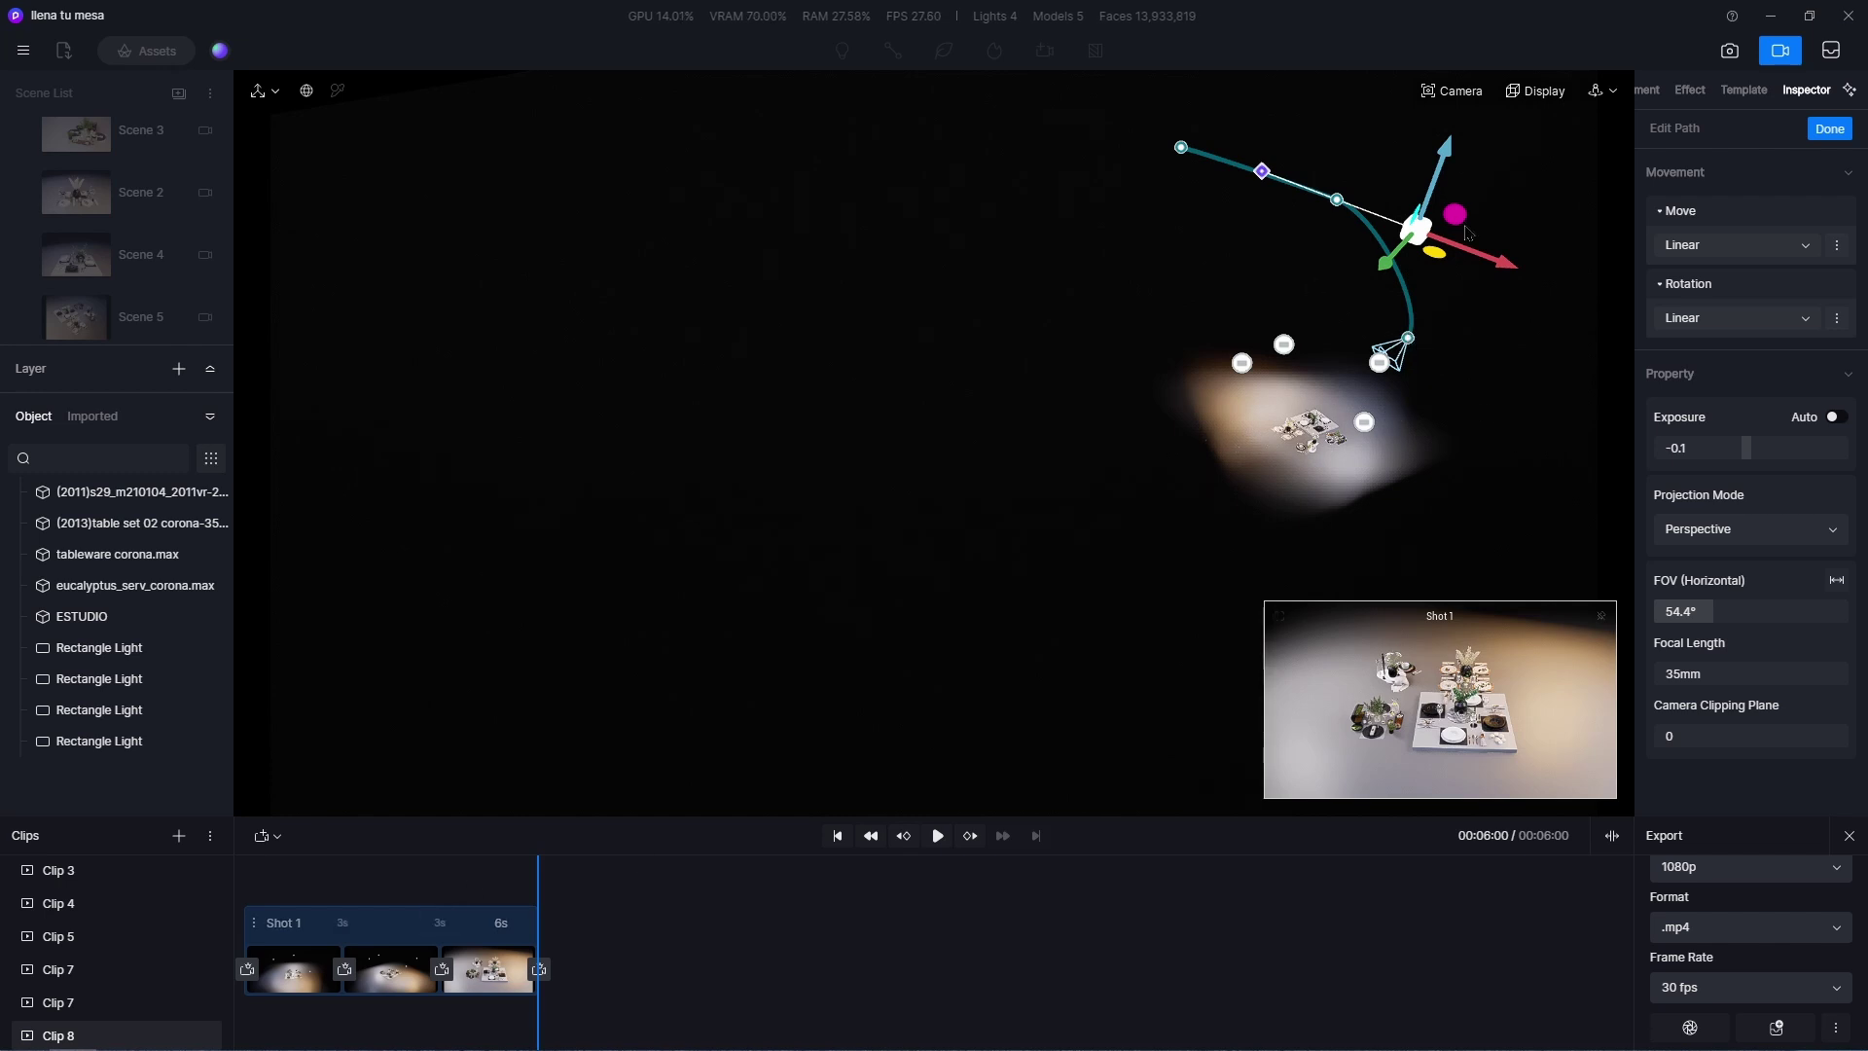
{"action": "left_click_drag", "start_coordinate": [510, 878], "coordinate": [213, 877]}
{"action": "left_click", "coordinate": [942, 842]}
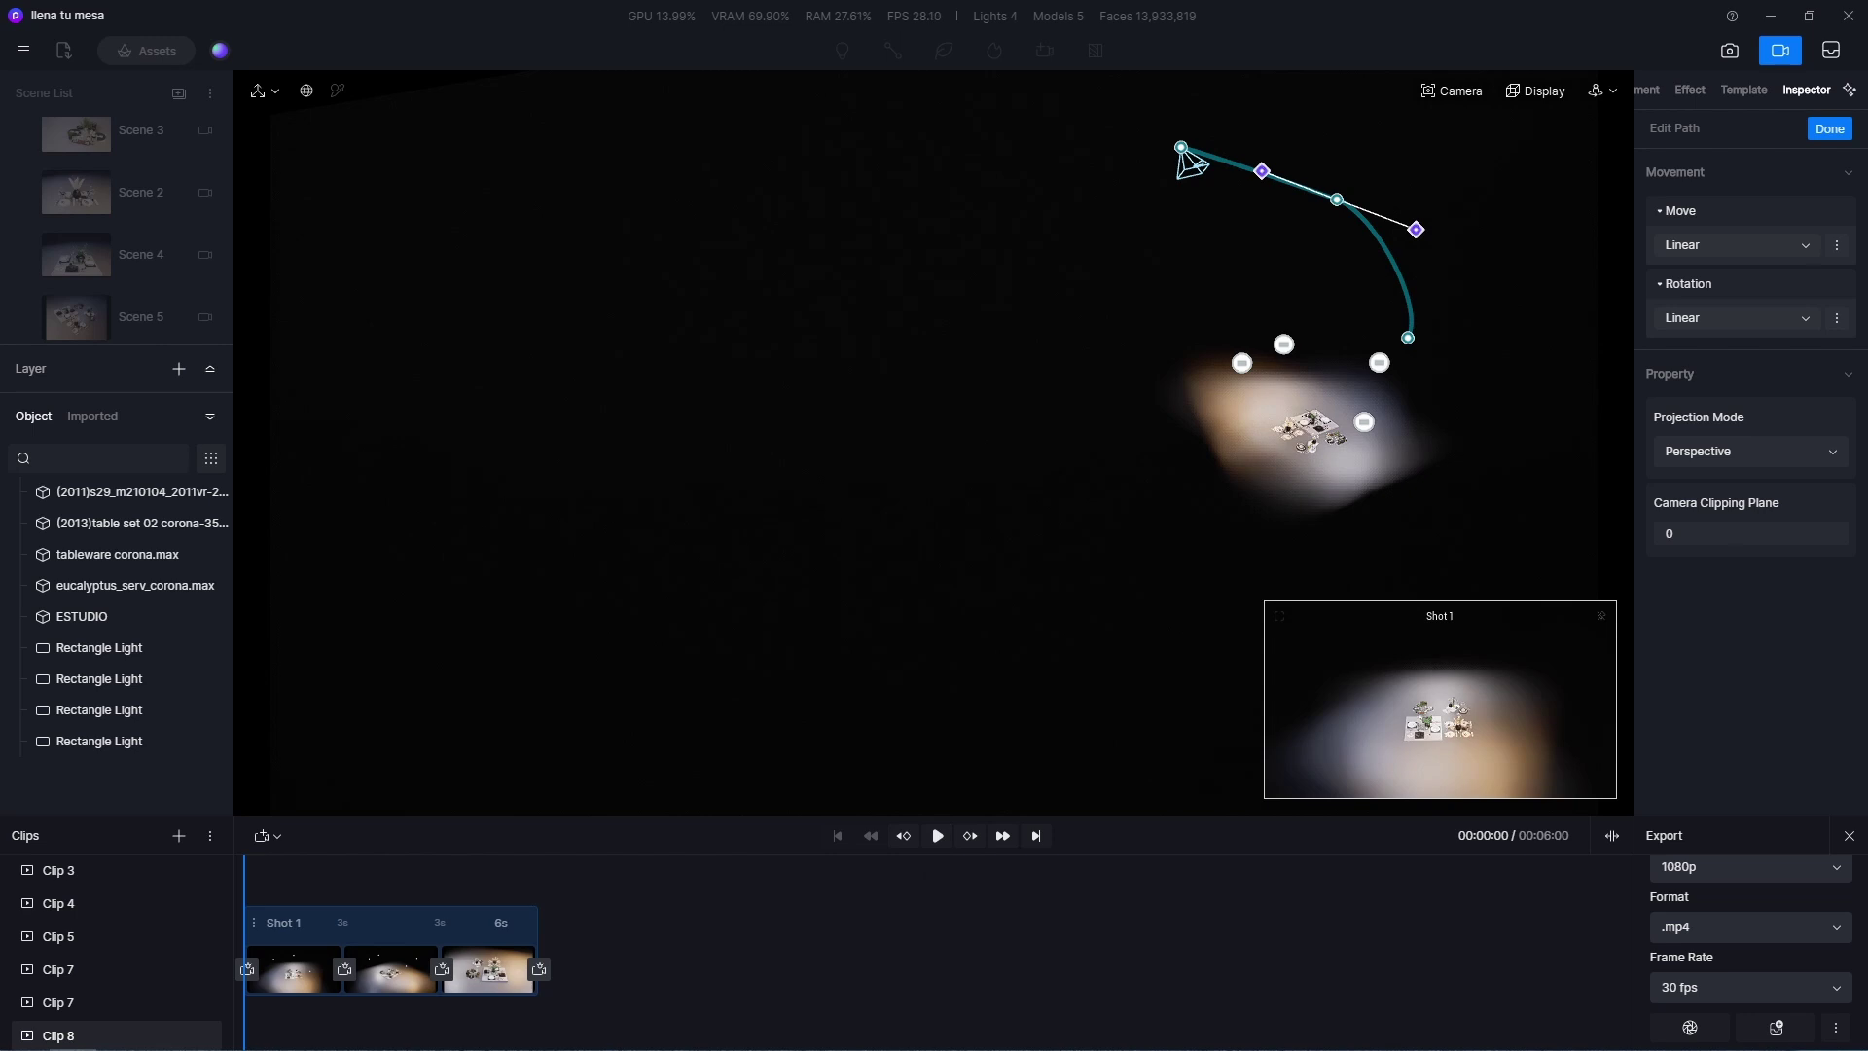
{"action": "left_click", "coordinate": [1830, 130]}
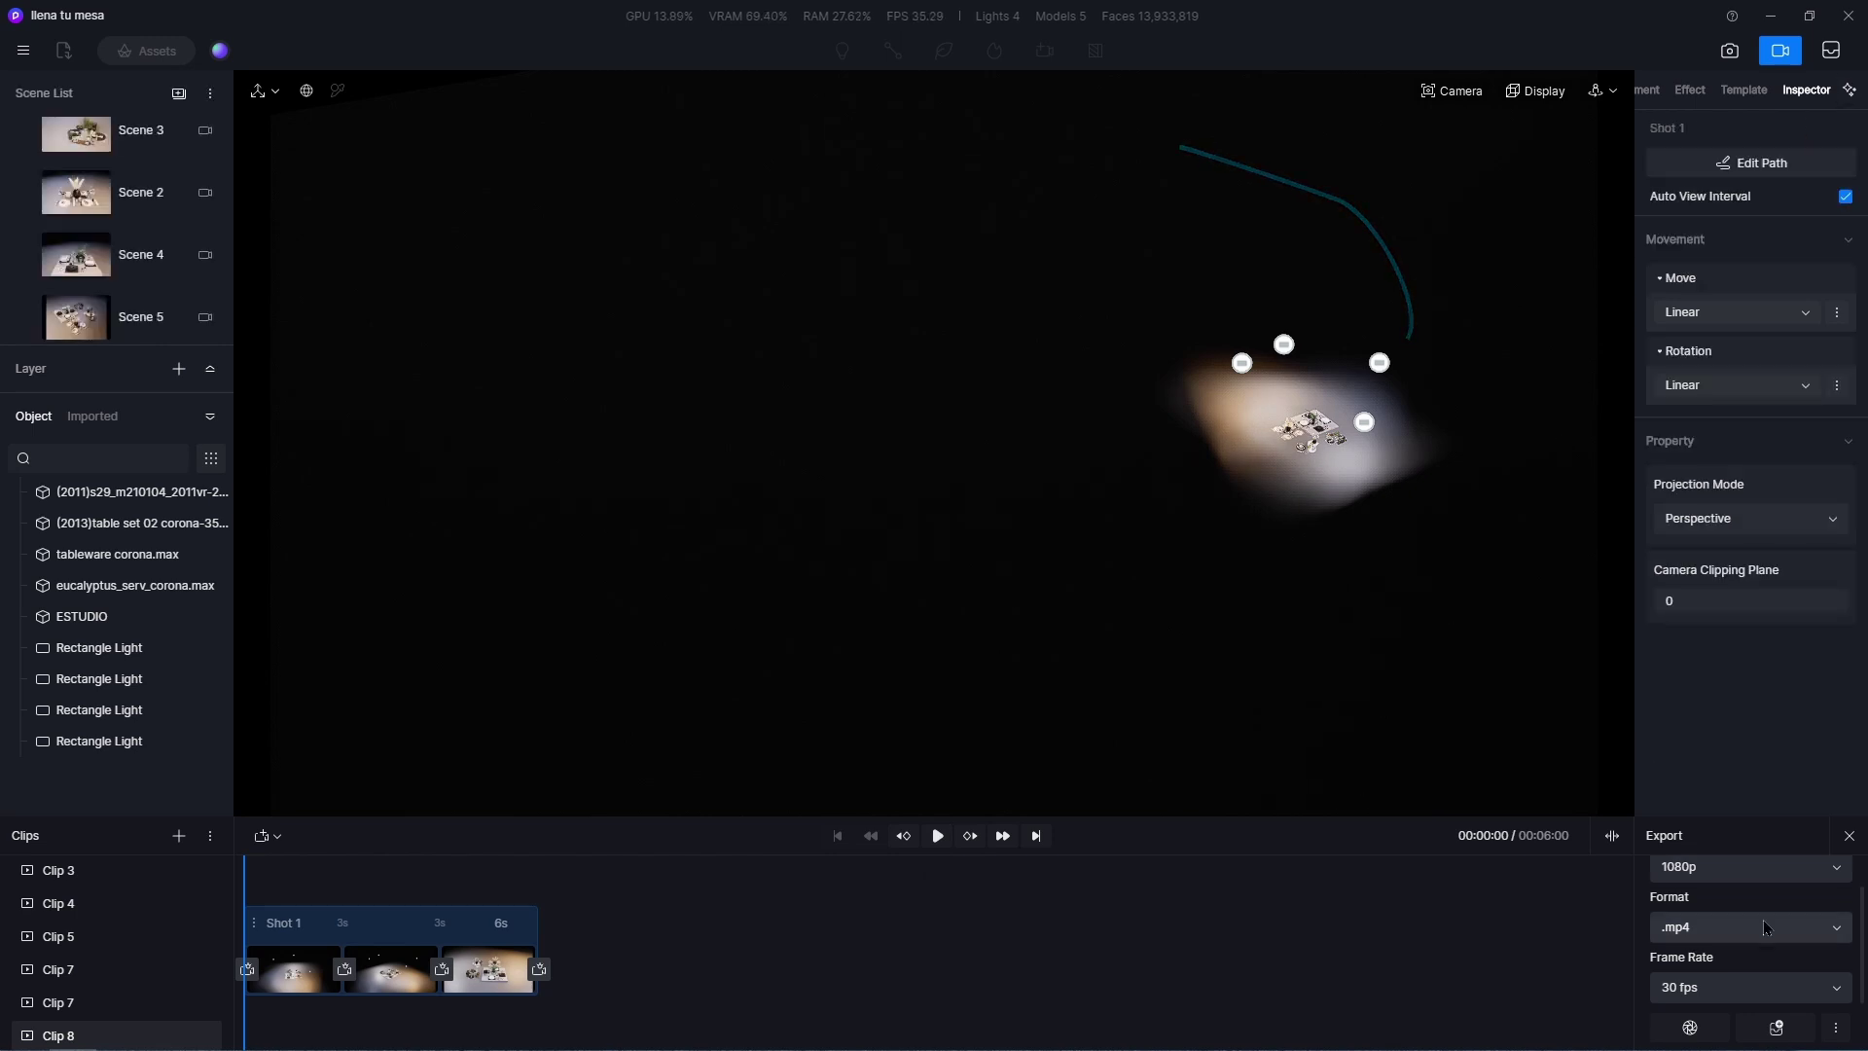
{"action": "left_click", "coordinate": [939, 843]}
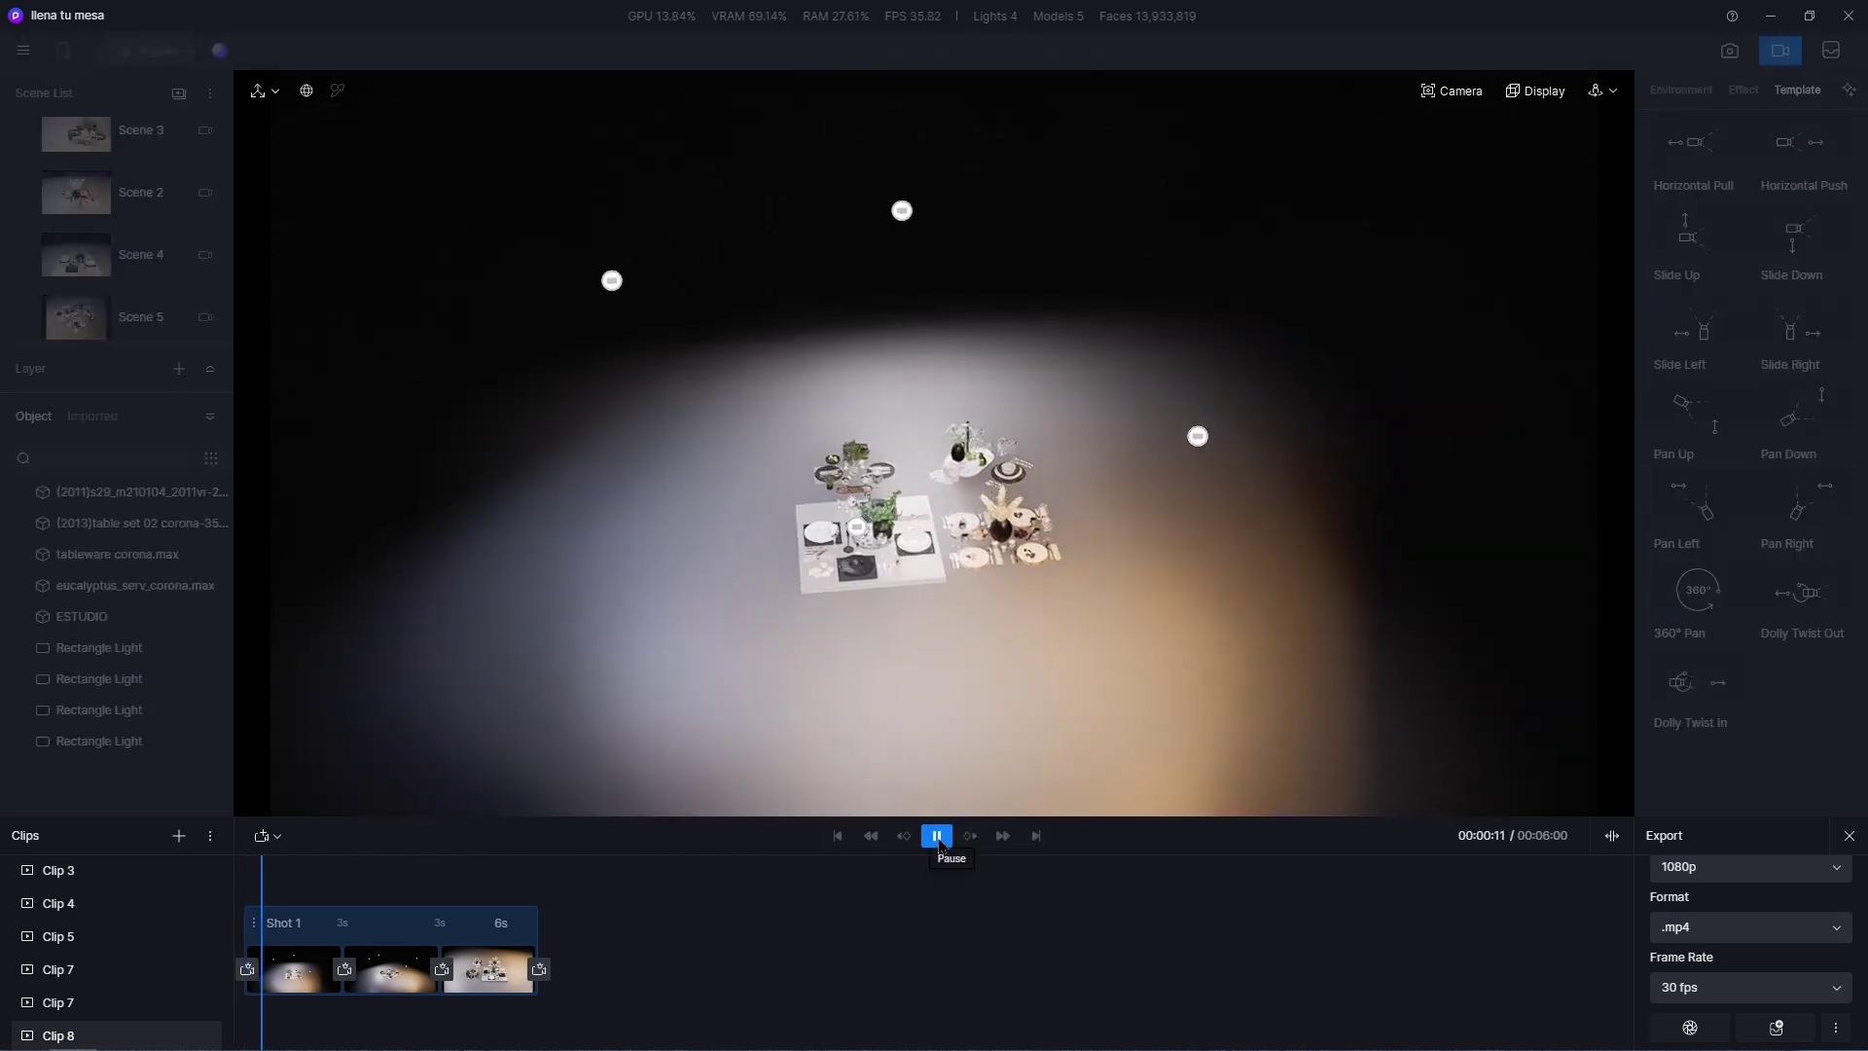